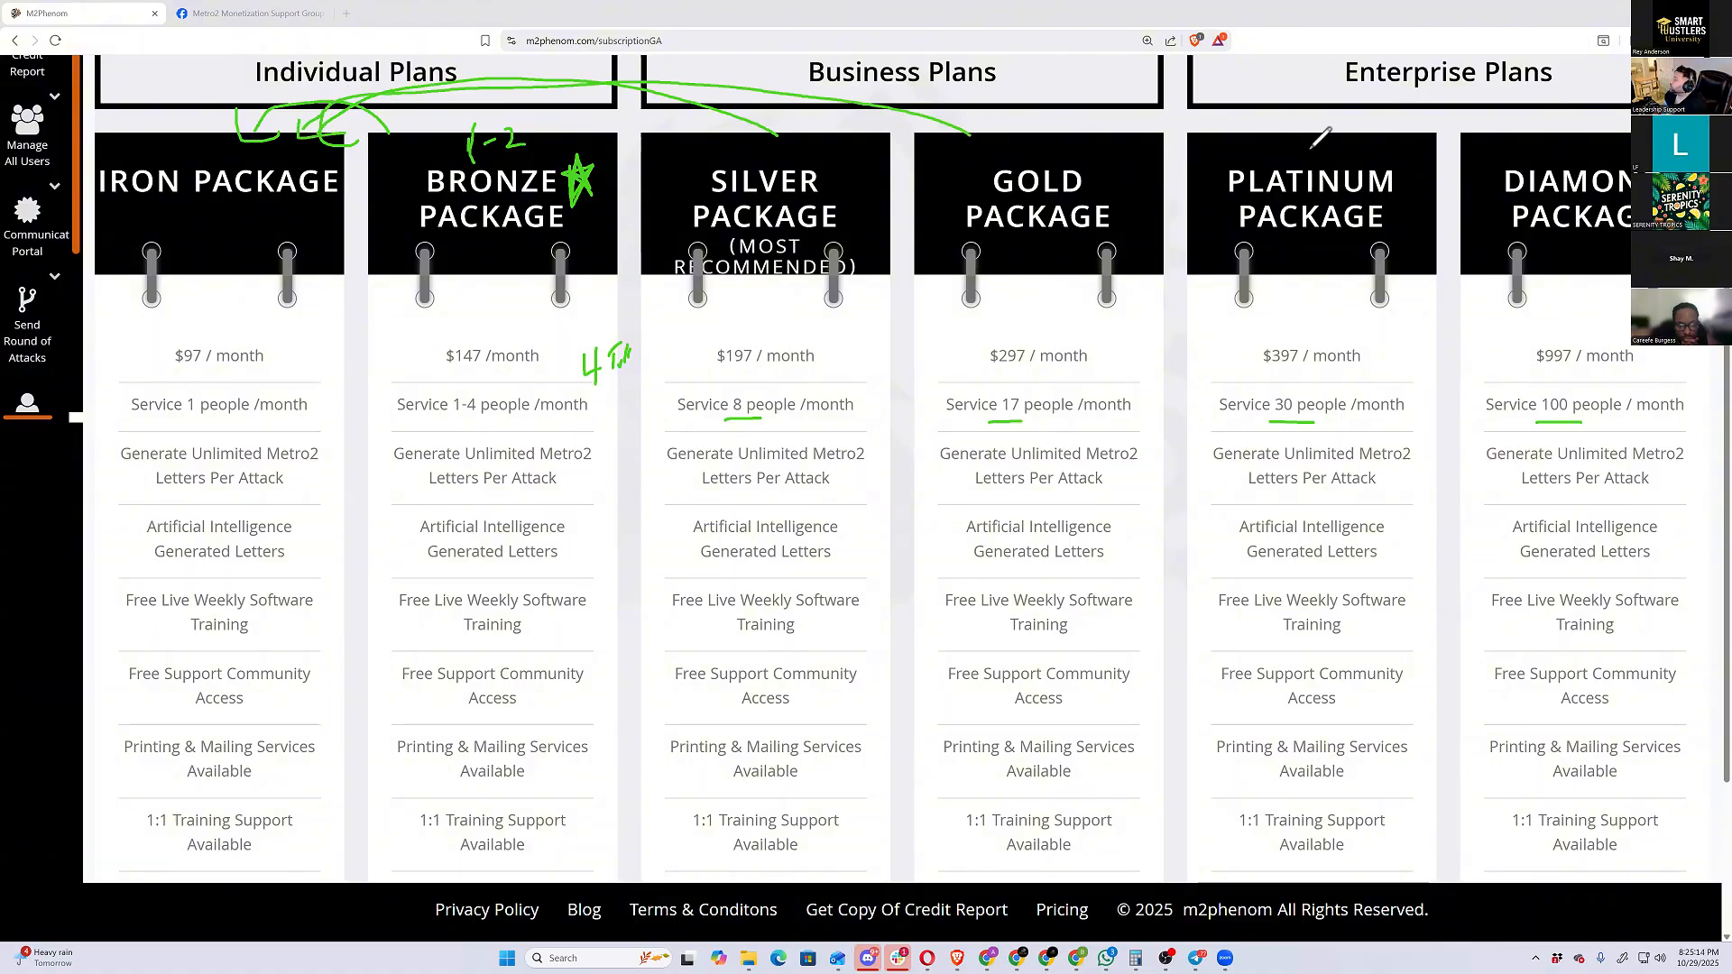
# Draw freehand arrows from the Platinum and Diamond packages back to the individual plans, and mark the Gold and Iron packages for comparison
pyautogui.moveTo(1291, 142)
pyautogui.mouseDown()
pyautogui.moveTo(785, 75)
pyautogui.moveTo(413, 67)
pyautogui.mouseUp()
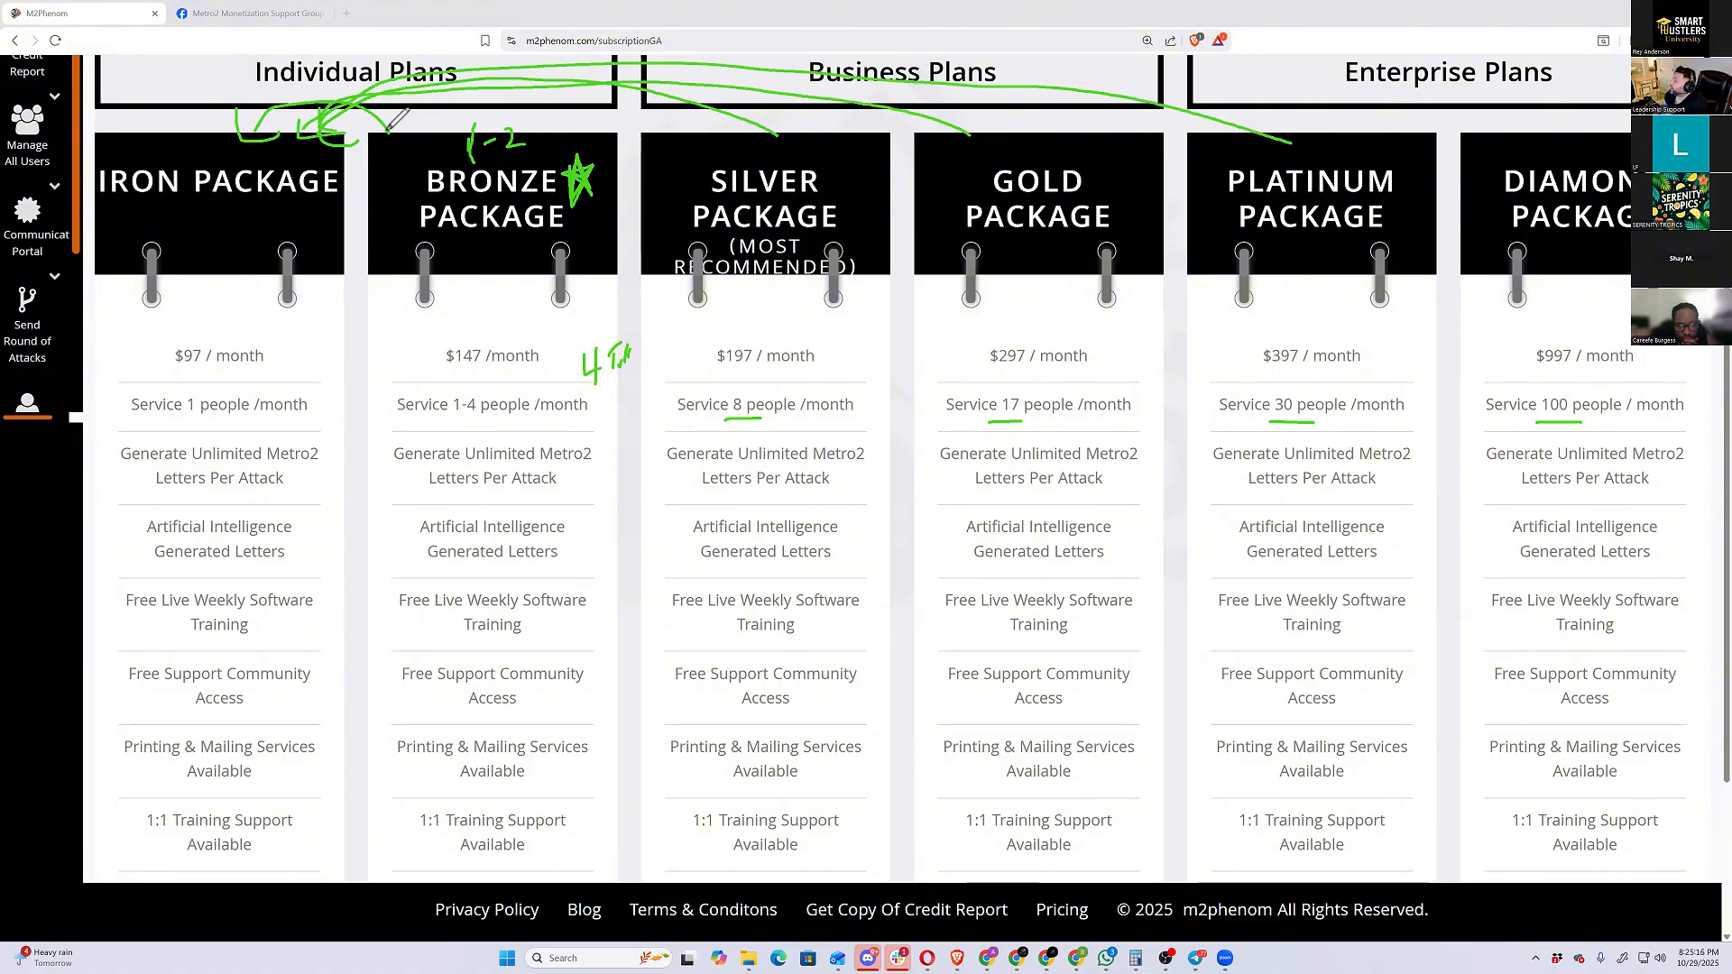
pyautogui.moveTo(1535, 142)
pyautogui.mouseDown()
pyautogui.moveTo(535, 73)
pyautogui.moveTo(359, 101)
pyautogui.mouseUp()
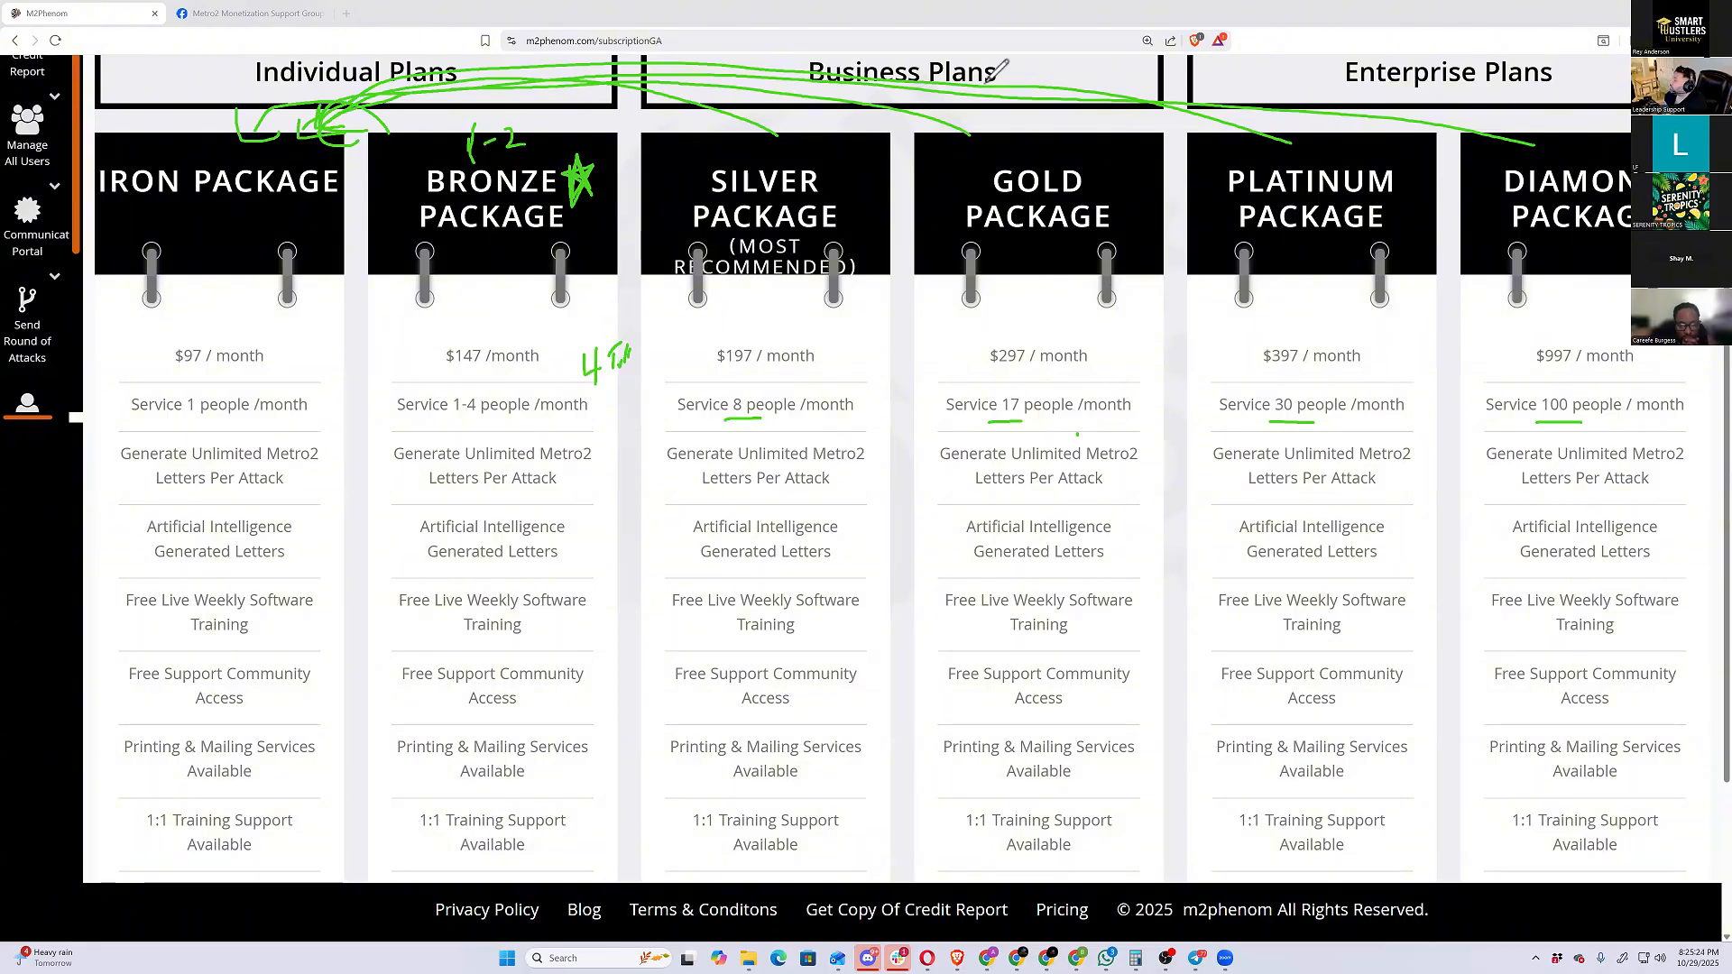
pyautogui.moveTo(983, 115); pyautogui.dragTo(1007, 132)
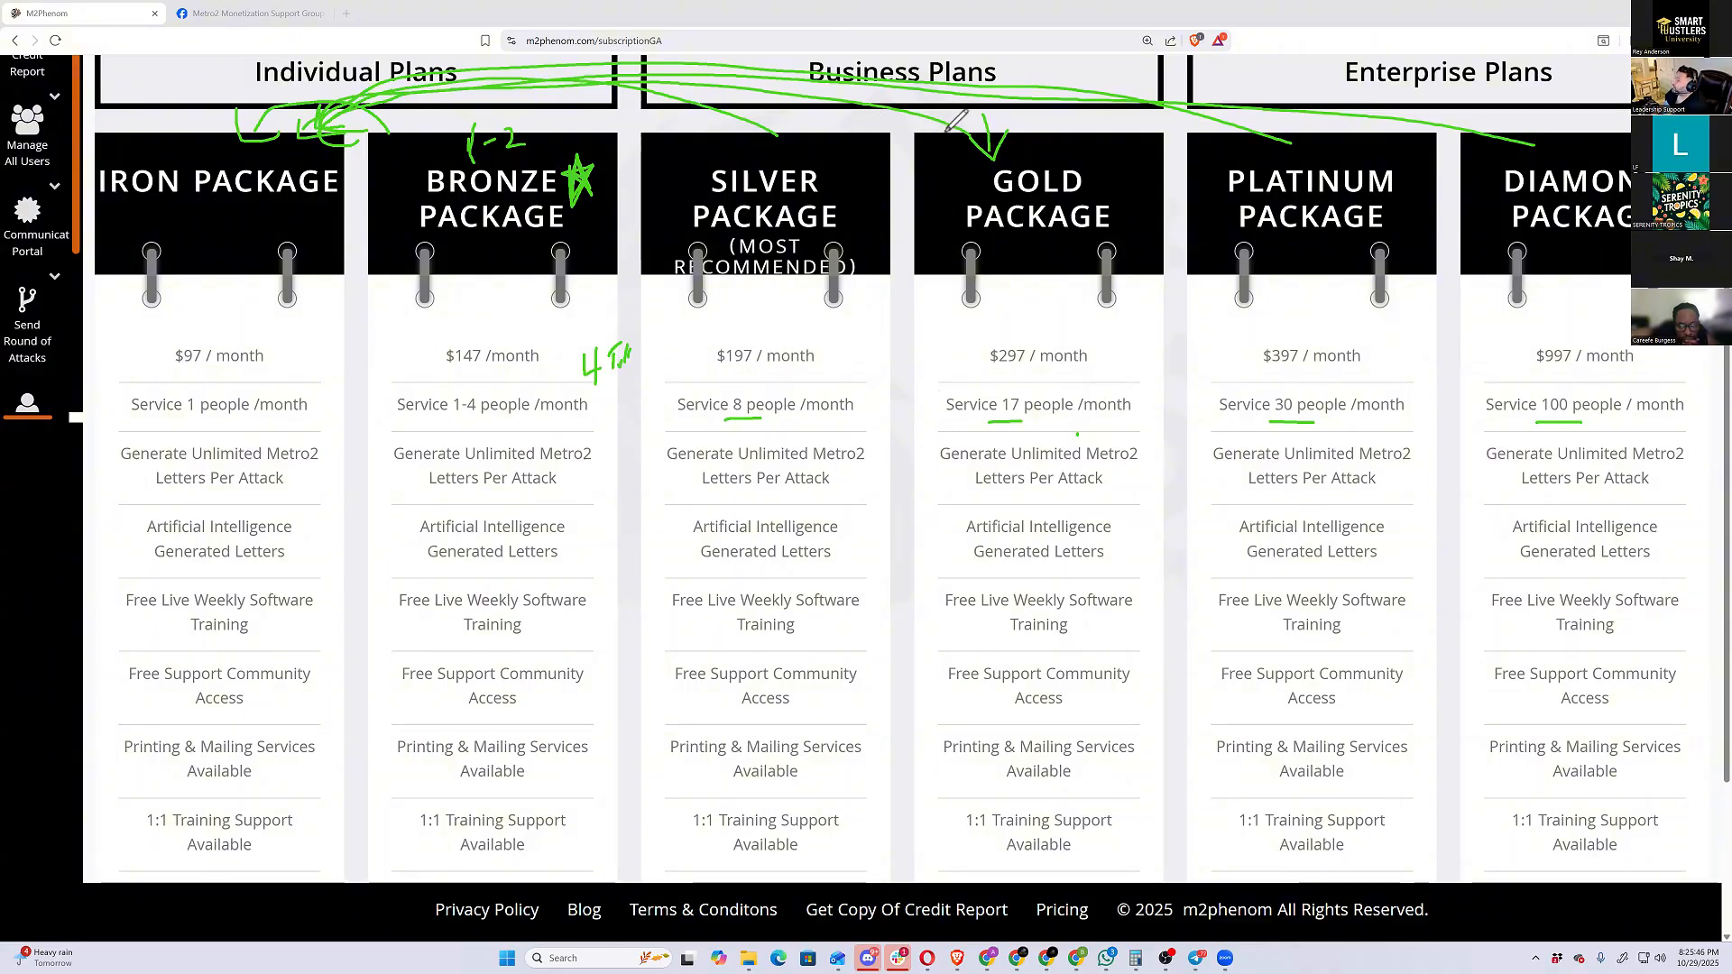
pyautogui.moveTo(189, 101); pyautogui.dragTo(200, 137)
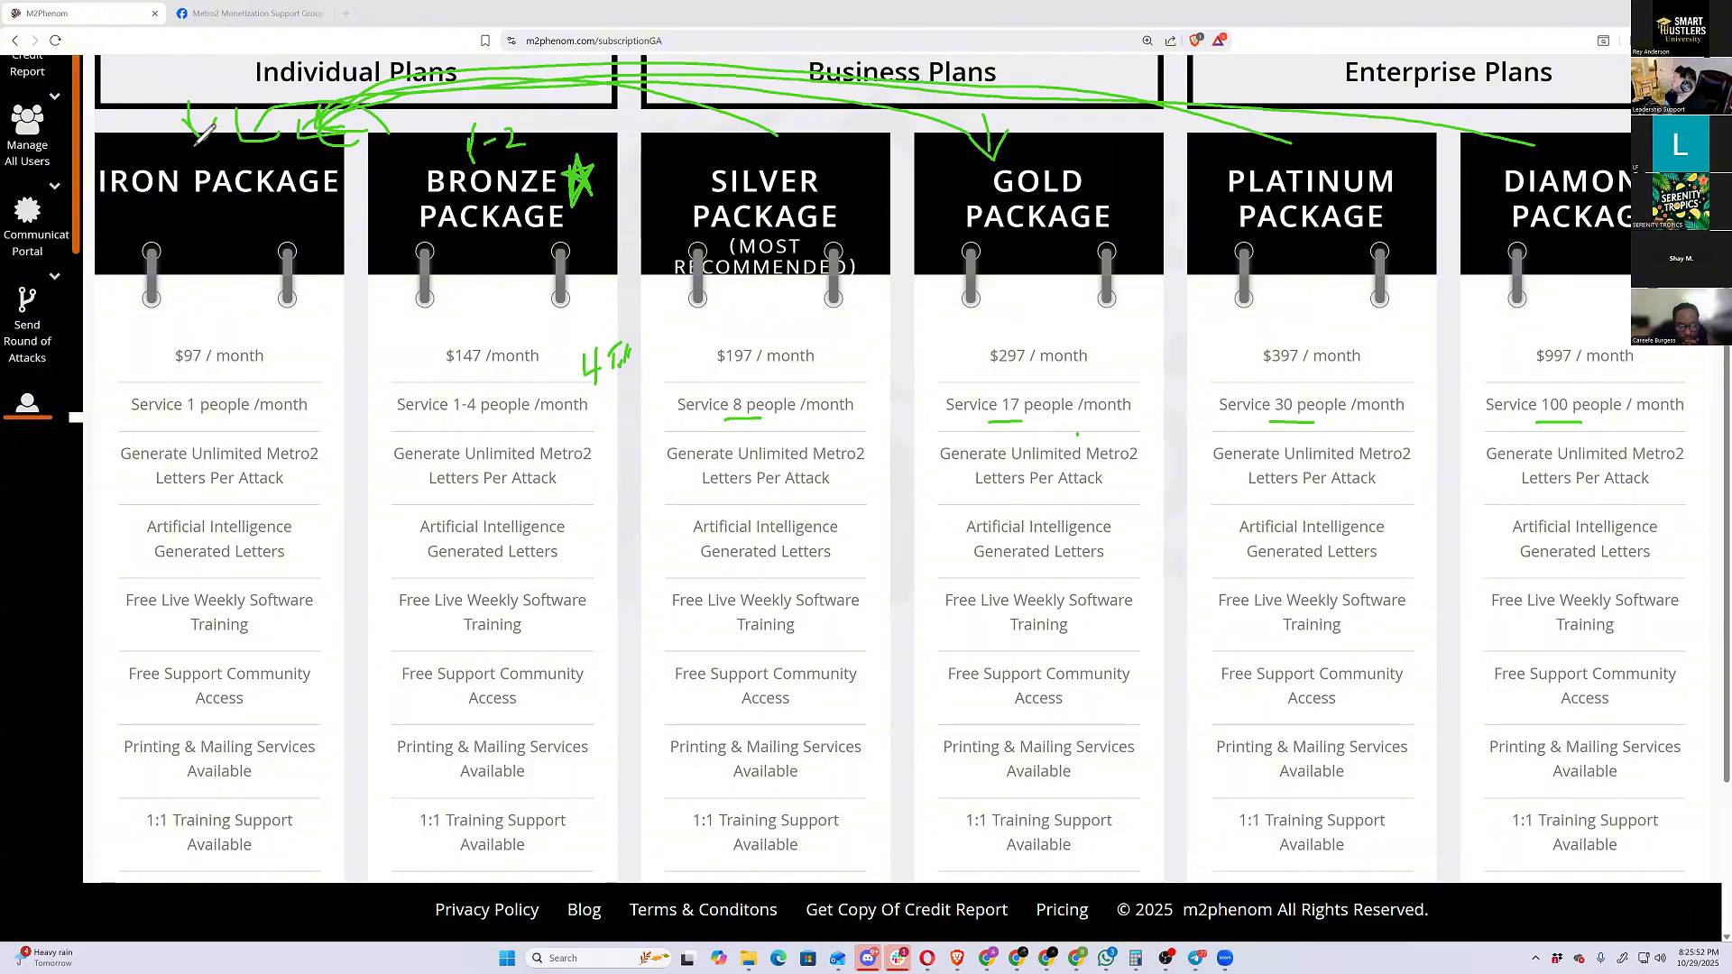
pyautogui.moveTo(938, 238); pyautogui.dragTo(1103, 237)
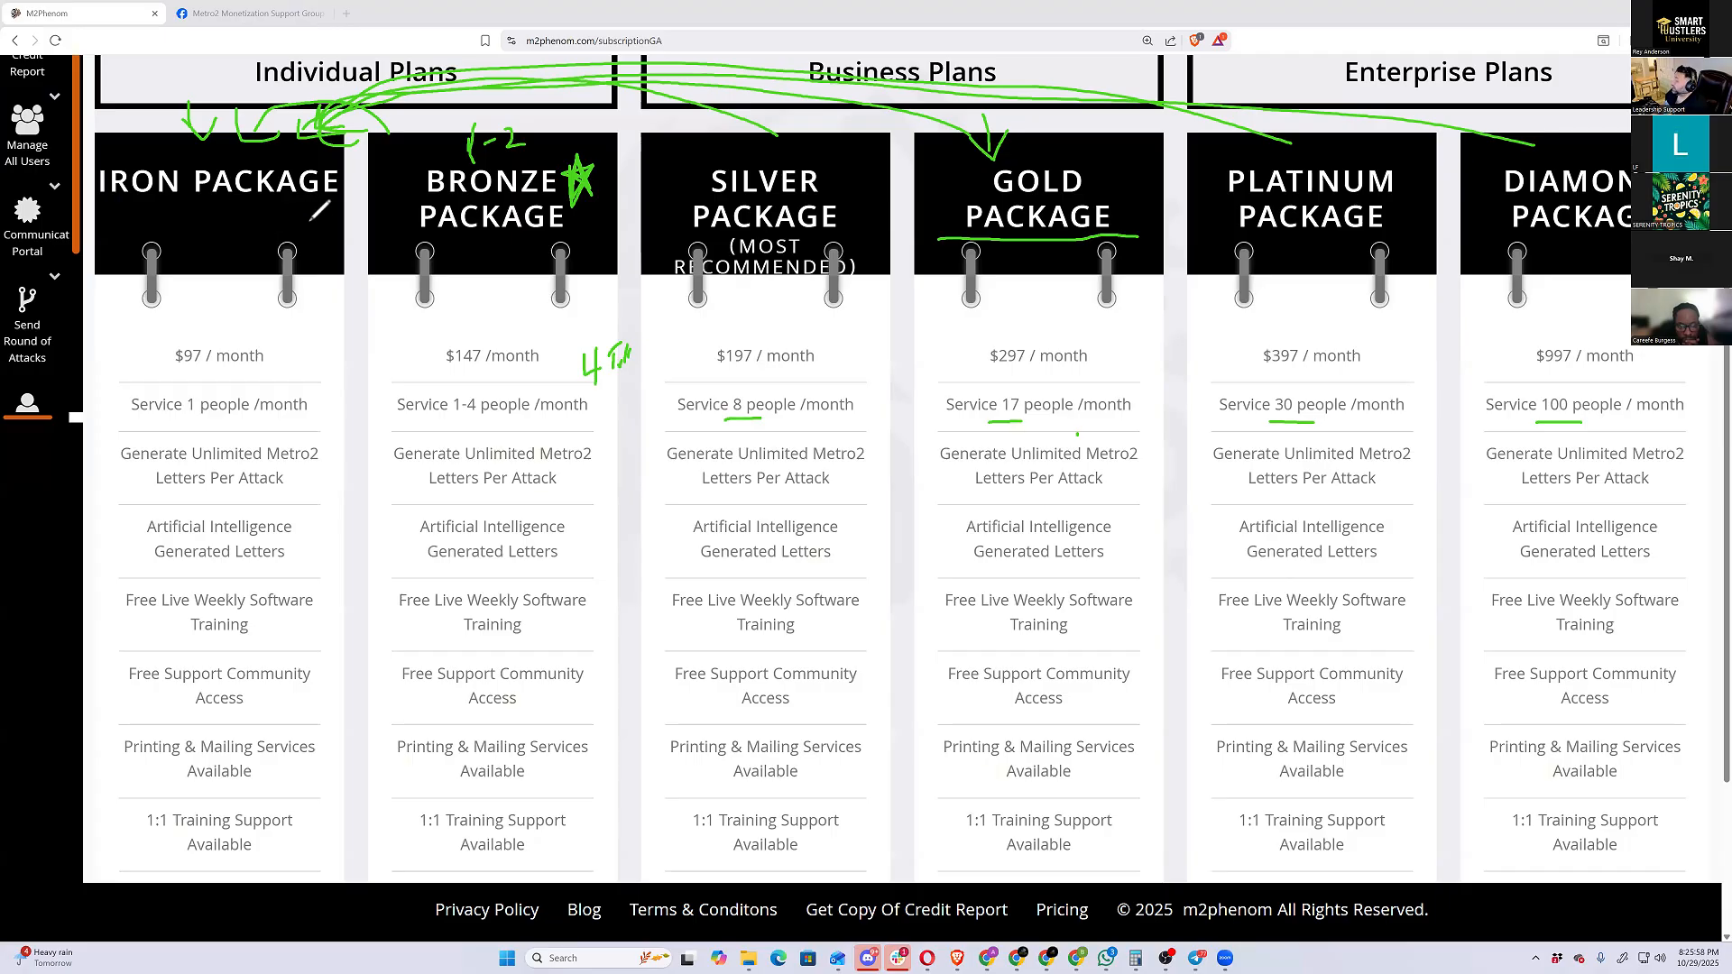
# Handwrite the sum 97, 40, 40 and 177 over the Iron package, with arrows pointing to the Bronze package
pyautogui.moveTo(264, 192)
pyautogui.mouseDown()
pyautogui.moveTo(263, 232)
pyautogui.moveTo(288, 231)
pyautogui.mouseUp()
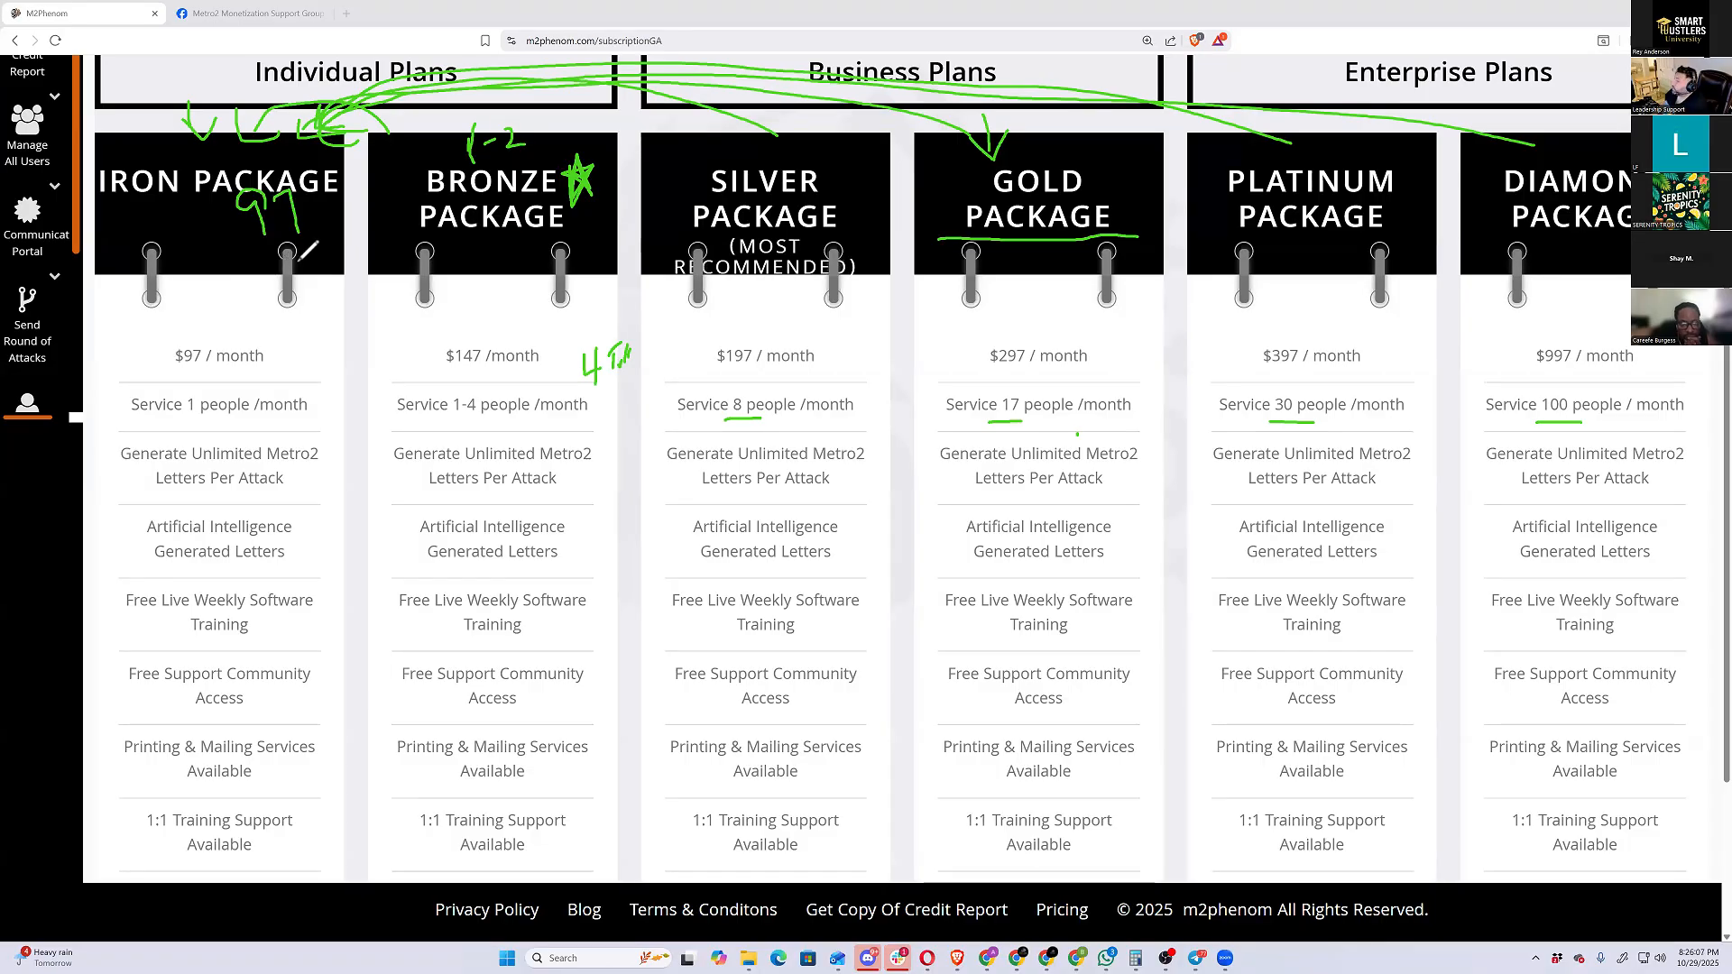
pyautogui.moveTo(272, 256)
pyautogui.mouseDown()
pyautogui.moveTo(289, 300)
pyautogui.moveTo(324, 276)
pyautogui.moveTo(300, 256)
pyautogui.mouseUp()
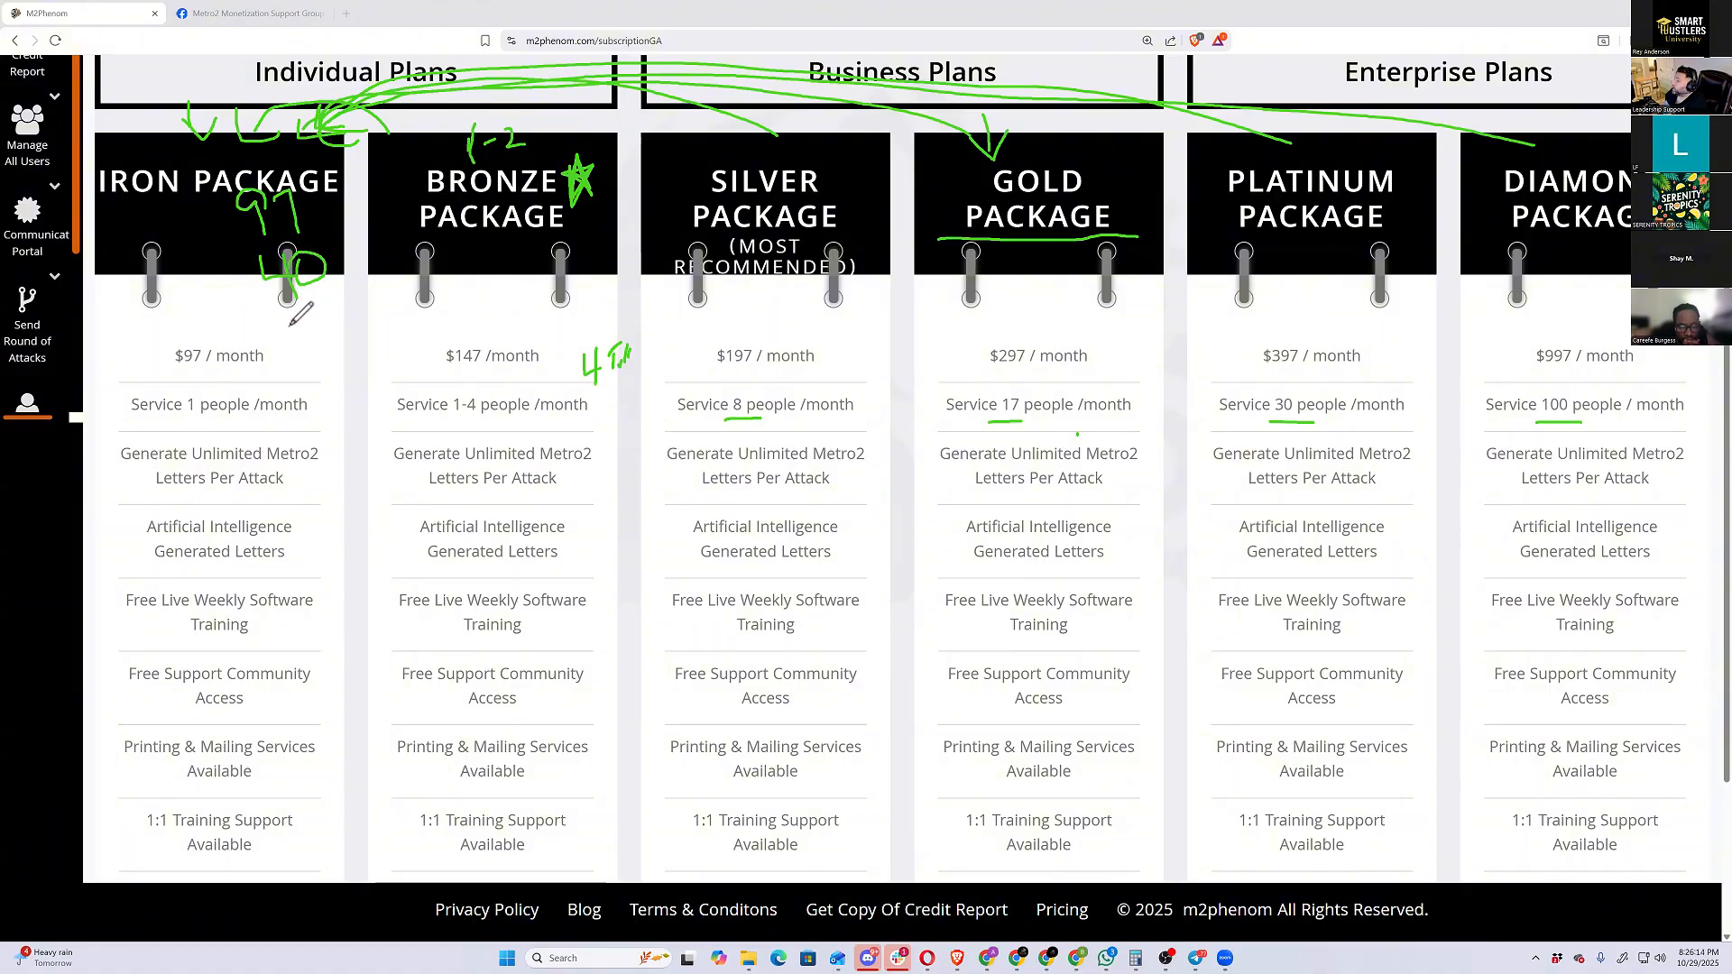
pyautogui.moveTo(284, 323); pyautogui.dragTo(343, 321)
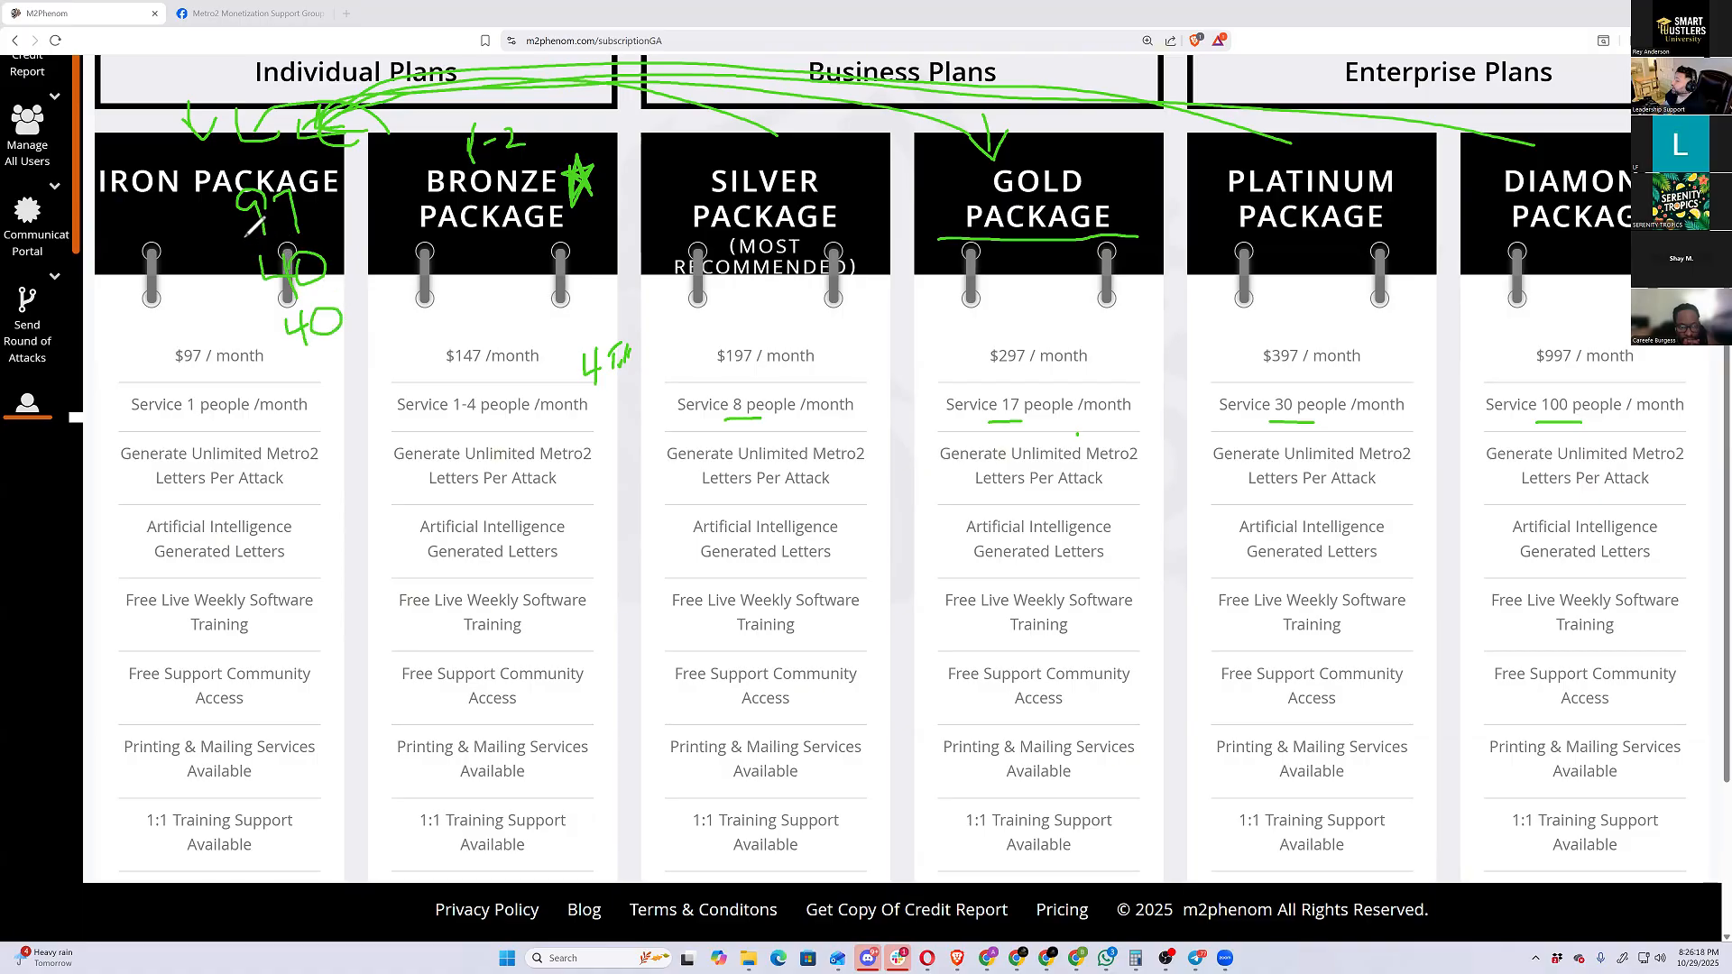
pyautogui.moveTo(282, 341)
pyautogui.mouseDown()
pyautogui.moveTo(278, 389)
pyautogui.moveTo(348, 395)
pyautogui.mouseUp()
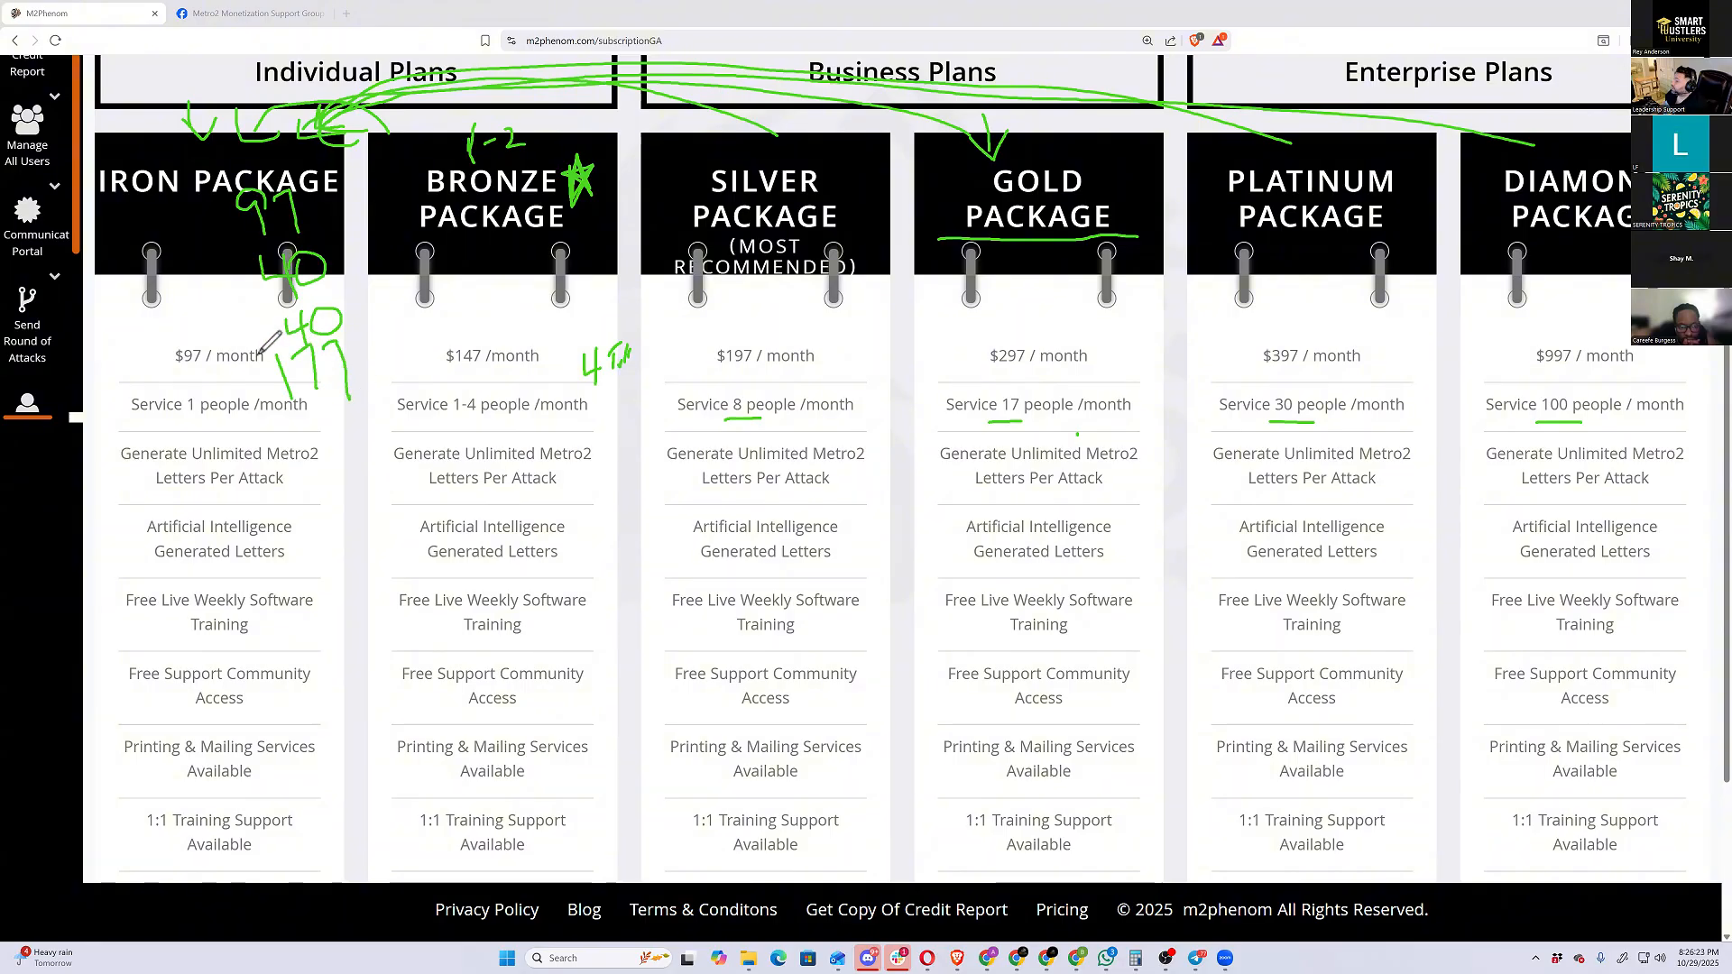
pyautogui.moveTo(262, 357)
pyautogui.mouseDown()
pyautogui.moveTo(368, 336)
pyautogui.moveTo(414, 353)
pyautogui.moveTo(395, 383)
pyautogui.mouseUp()
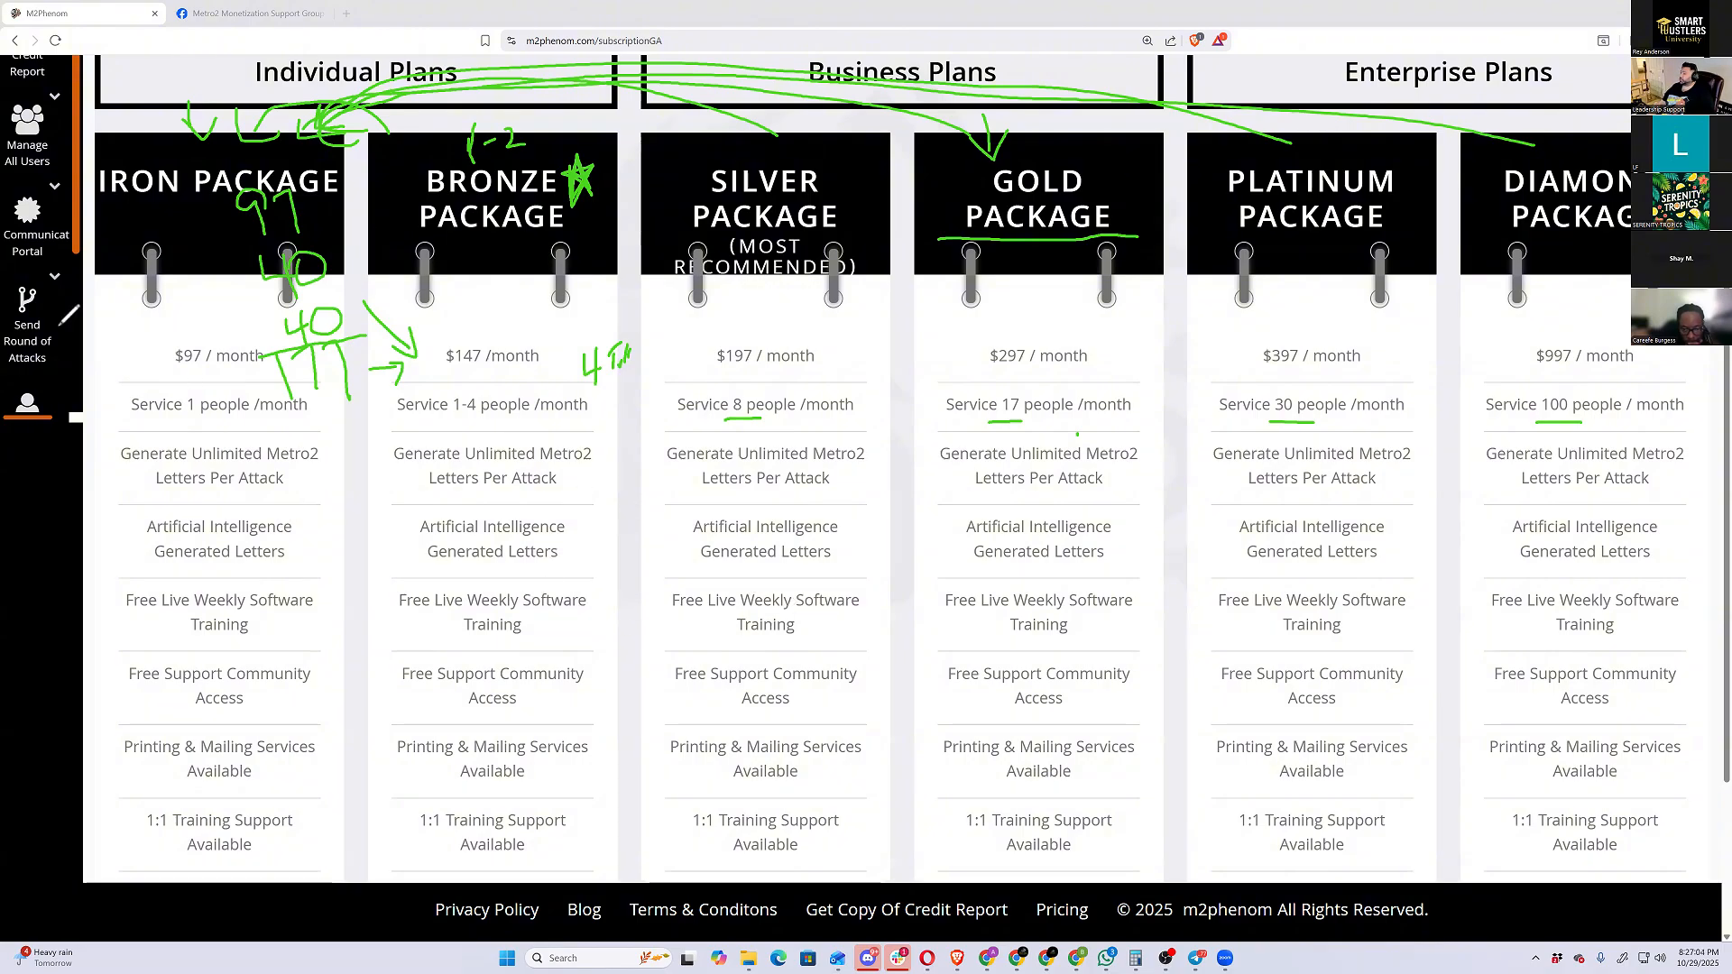
# Review the feature lists and purchase options of all the packages on the pricing page
pyautogui.scroll(-3, 902, 870)
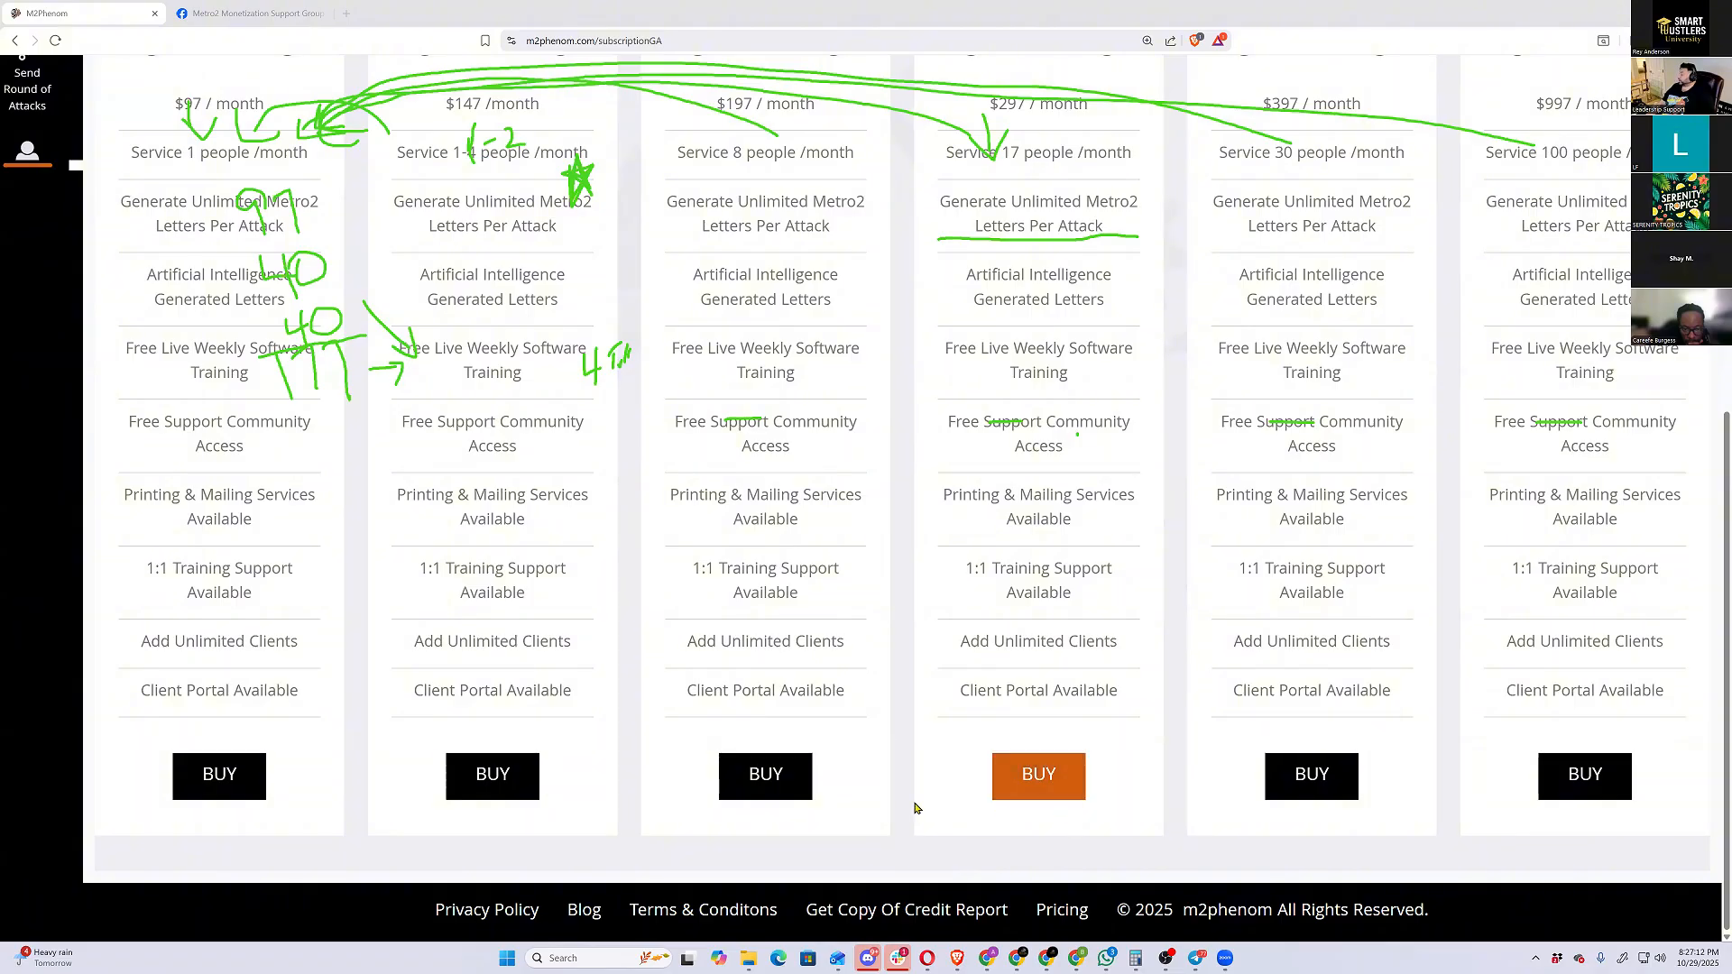
pyautogui.scroll(3, 897, 852)
pyautogui.scroll(1, 897, 852)
pyautogui.scroll(-2, 897, 849)
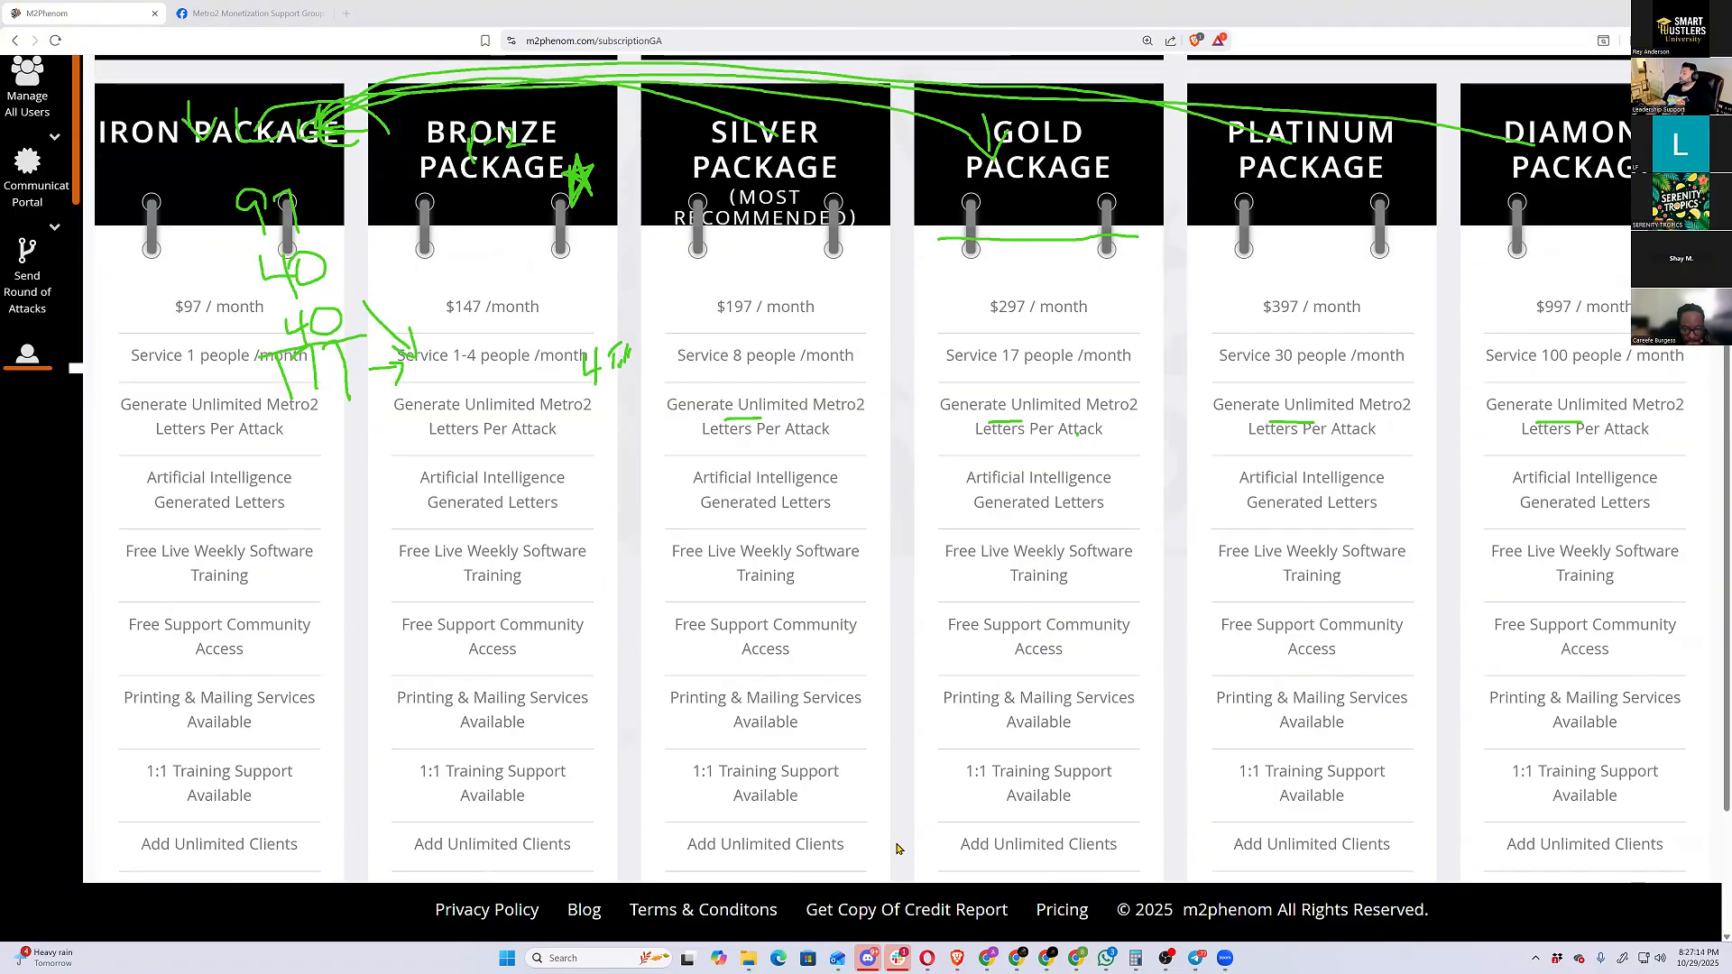
pyautogui.scroll(1, 897, 848)
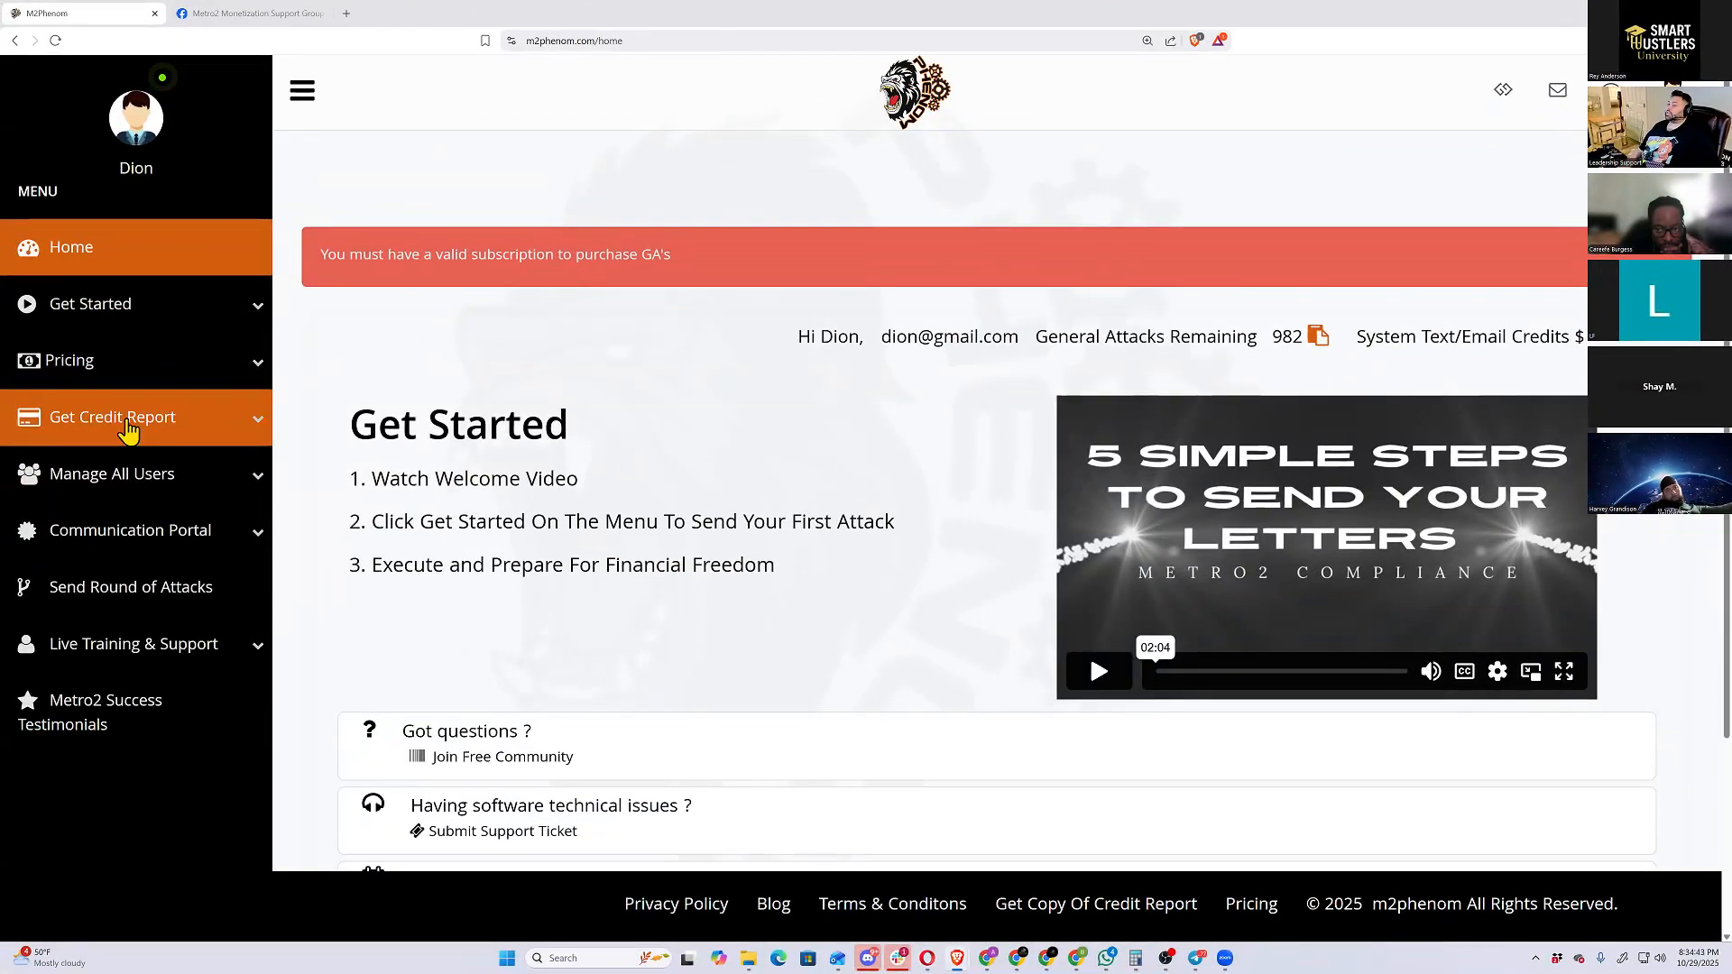
# View the MyFreeScoreNow enrollment page for getting a credit report, and return to the M2Phenom home page
pyautogui.click(127, 424)
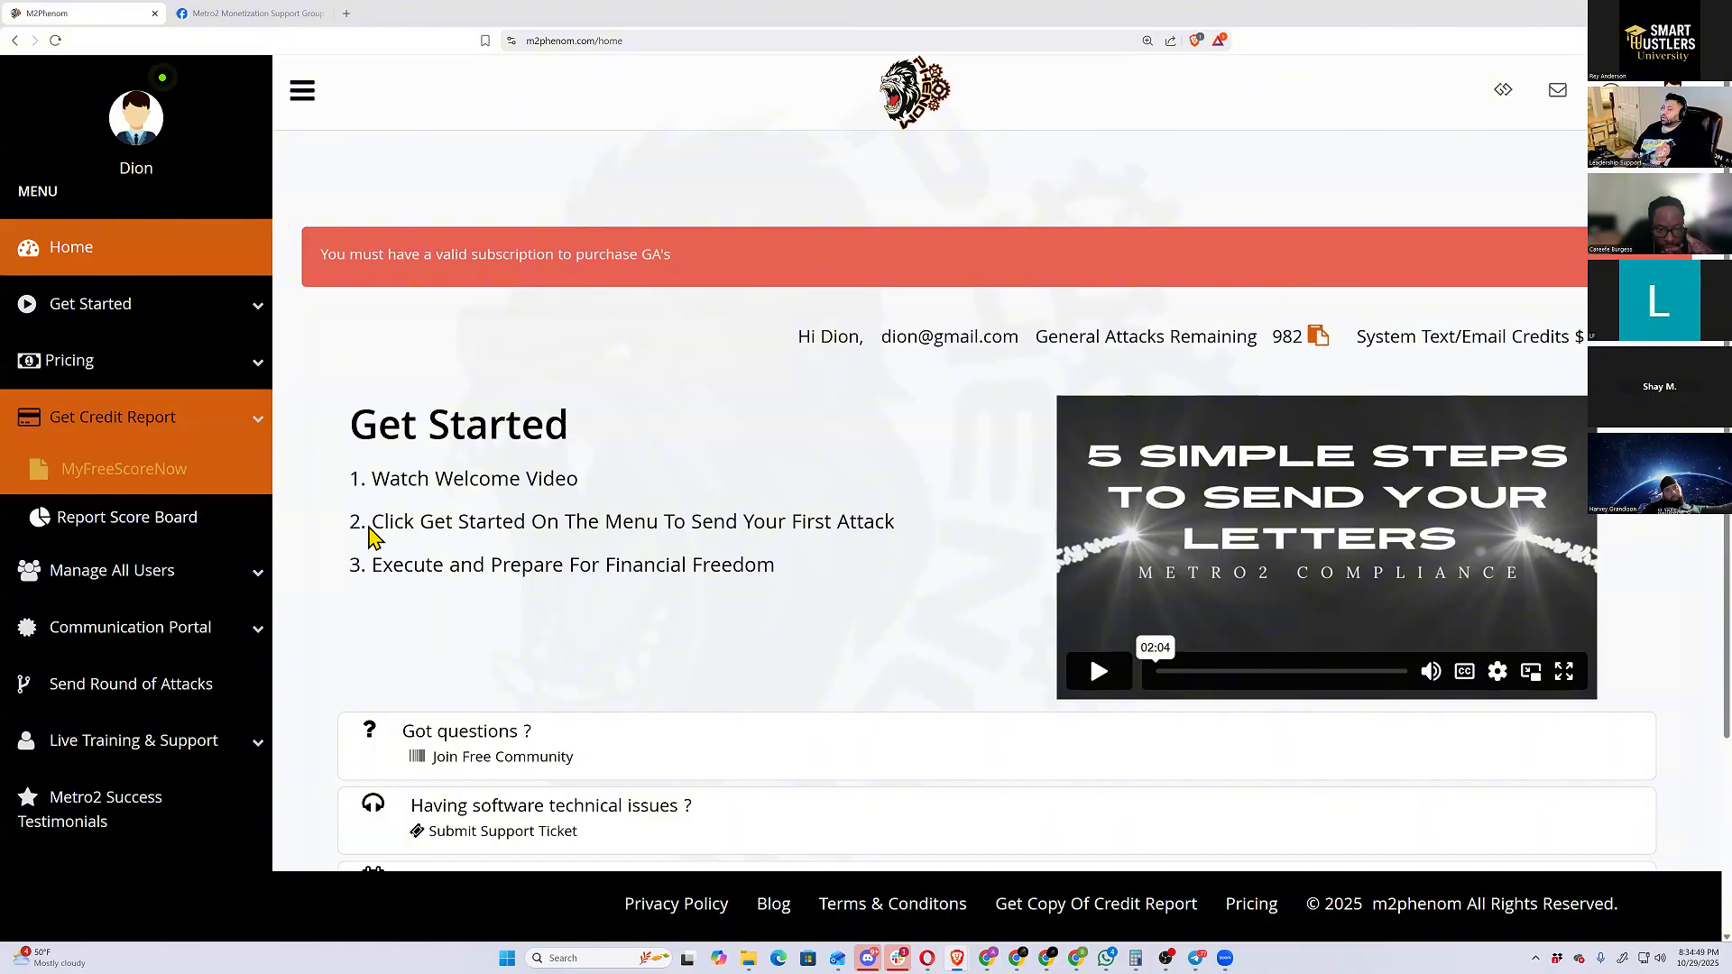
pyautogui.click(123, 469)
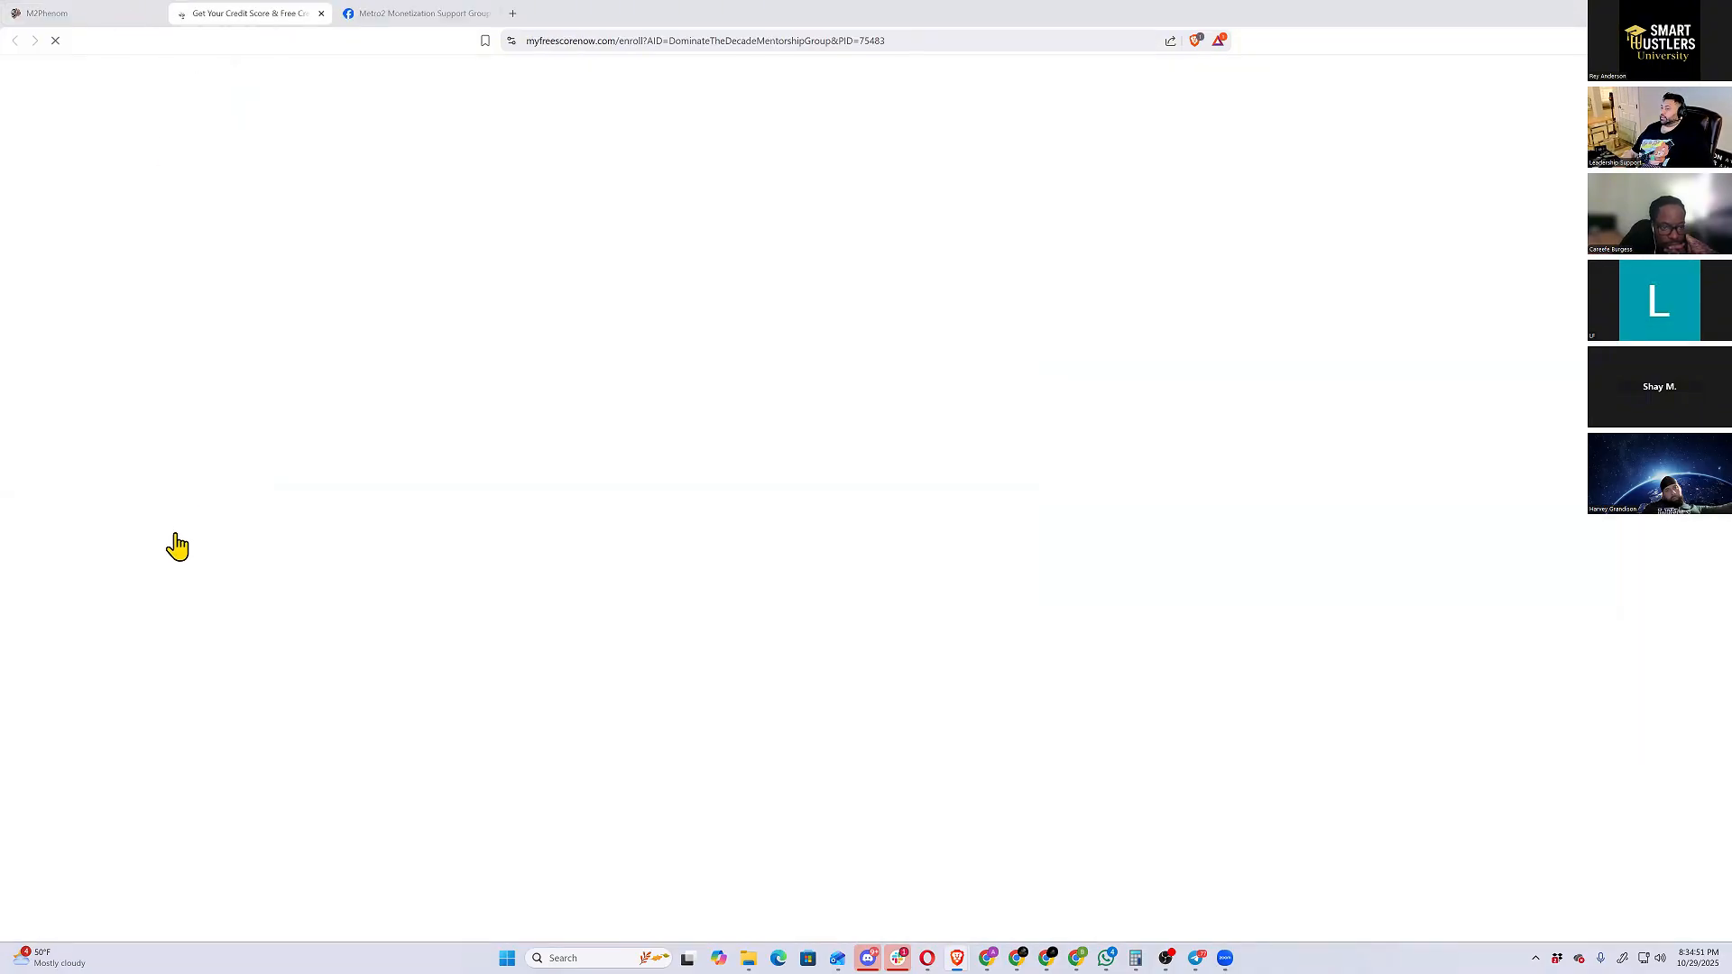
pyautogui.click(108, 13)
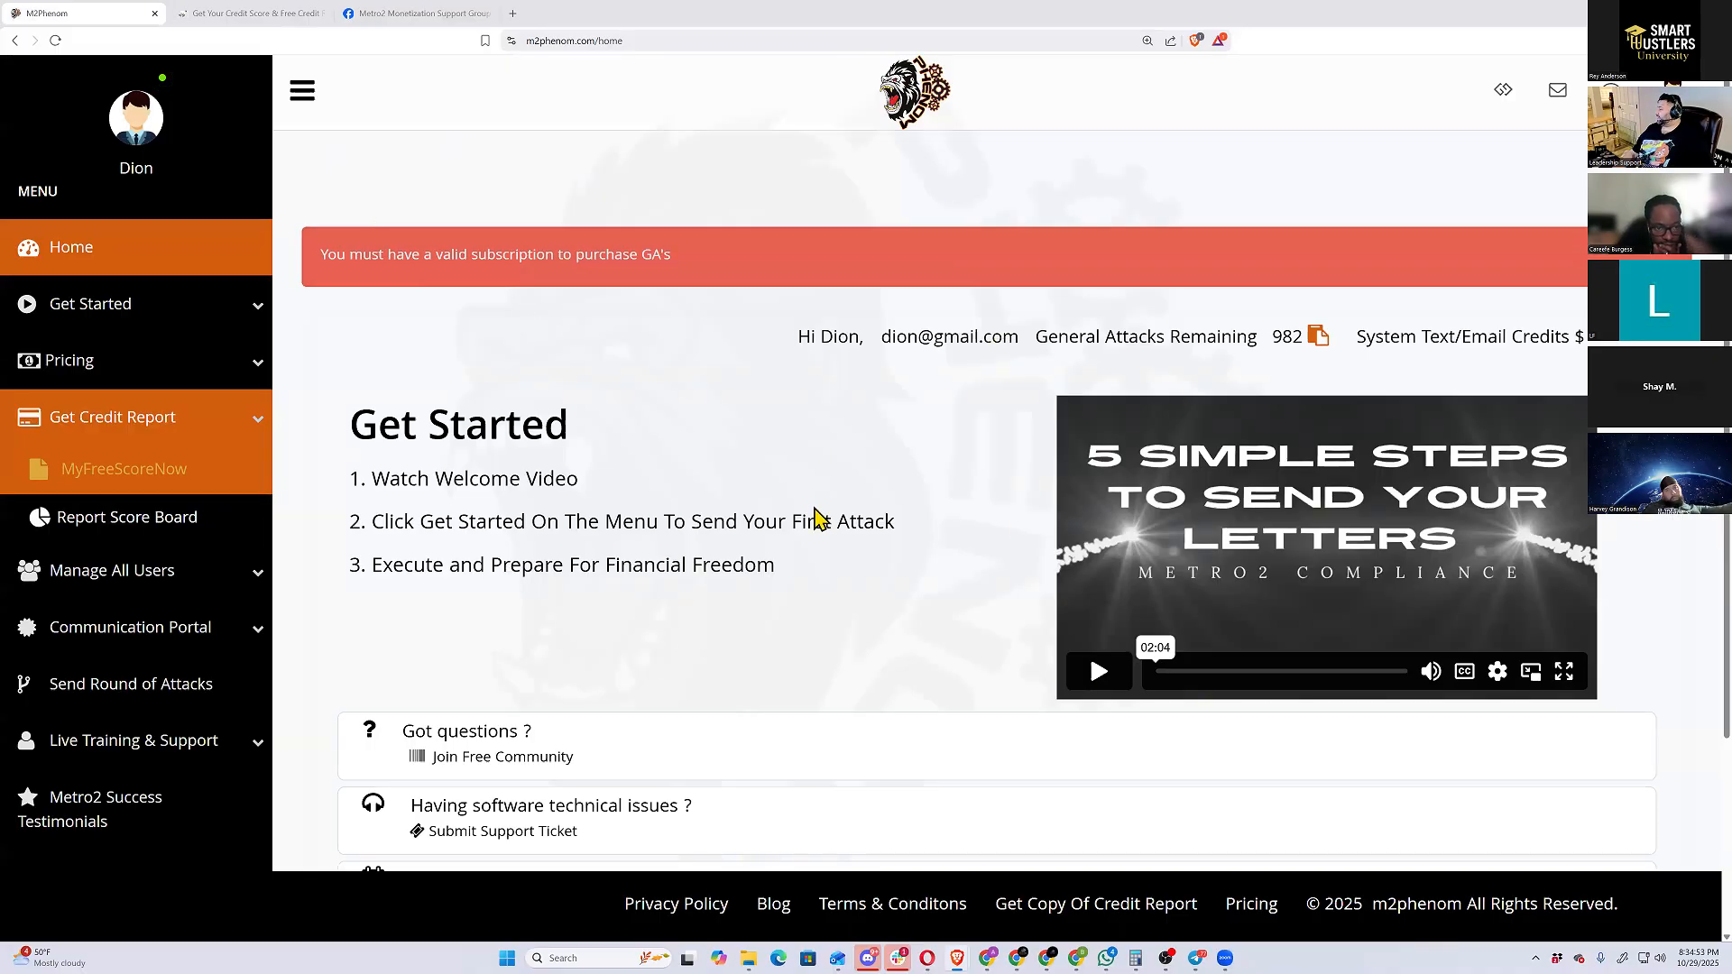
pyautogui.hotkey('ctrl', 'Tab')
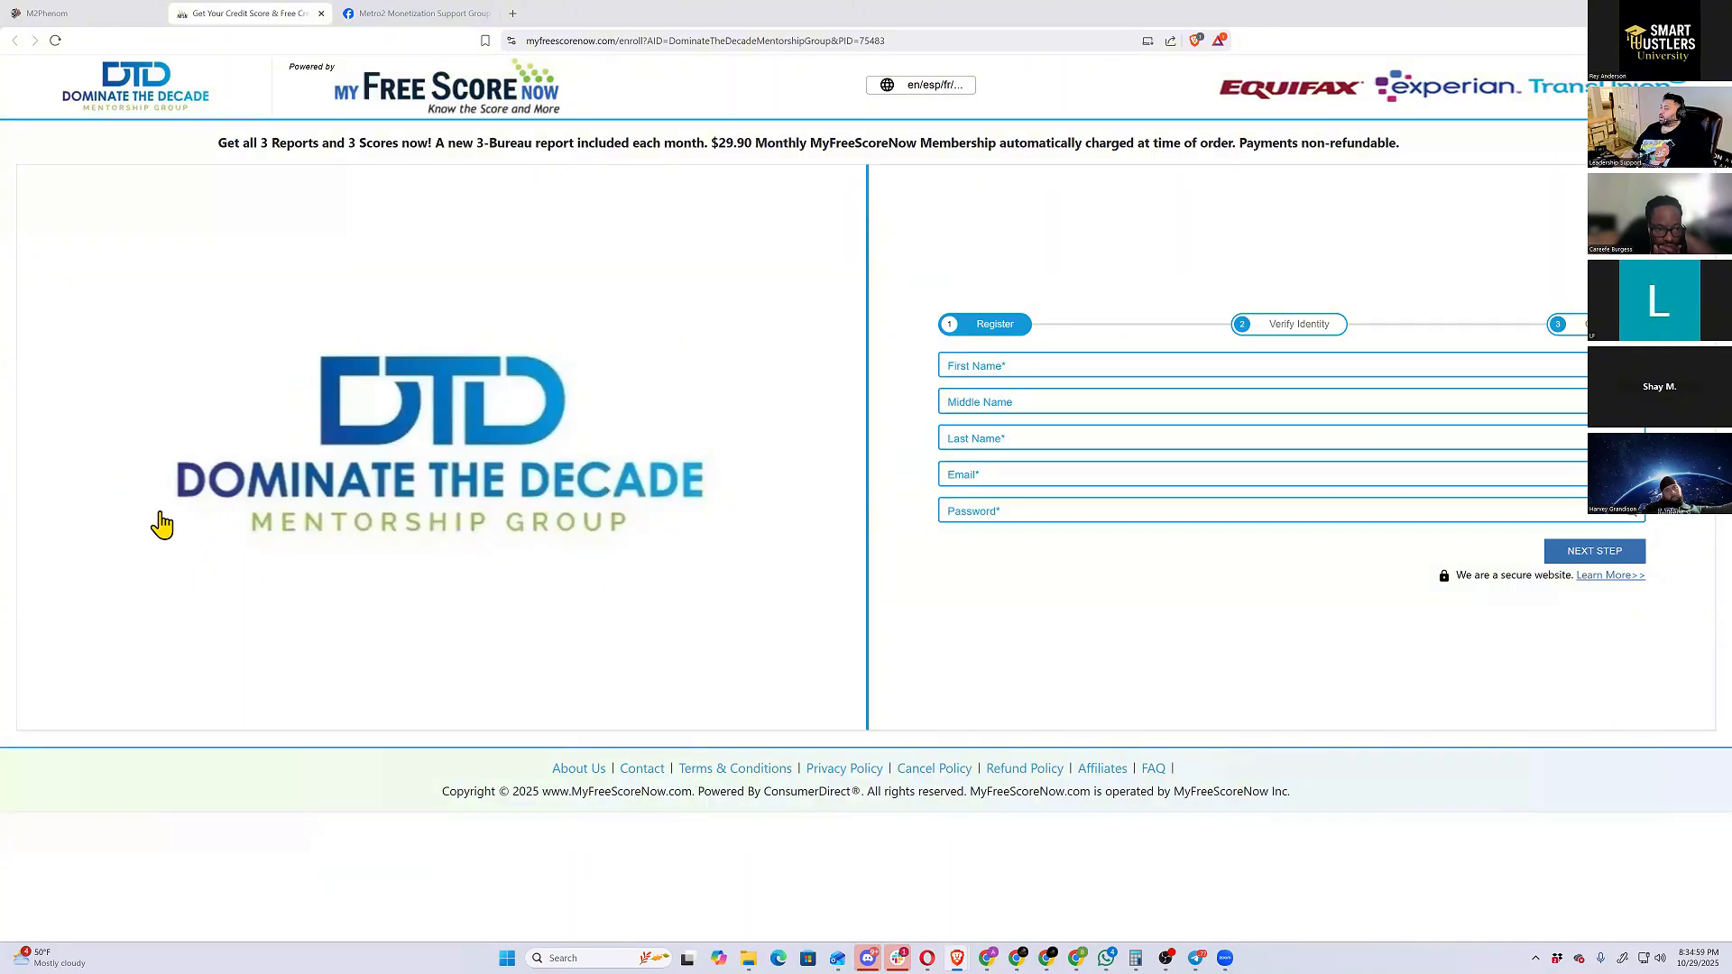
pyautogui.hotkey('ctrl', 'shift', 'Tab')
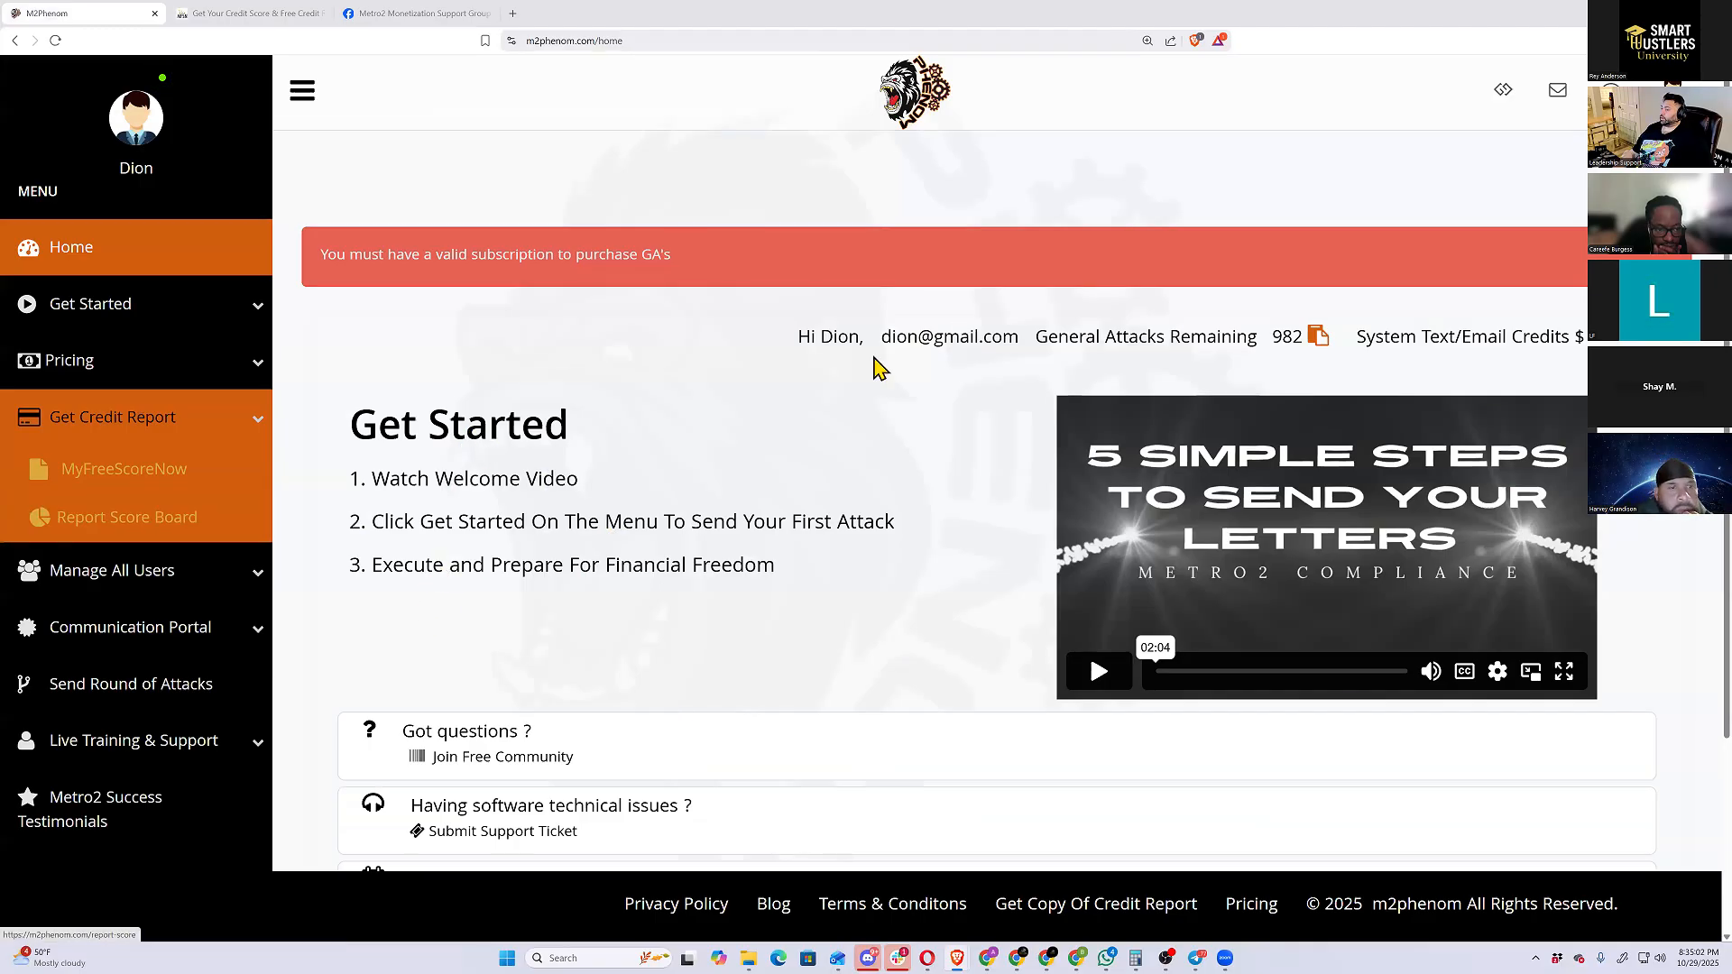
# Load the sample client's EPIC PRO Report 12/05/2025 on the Reports Score Board
pyautogui.click(541, 430)
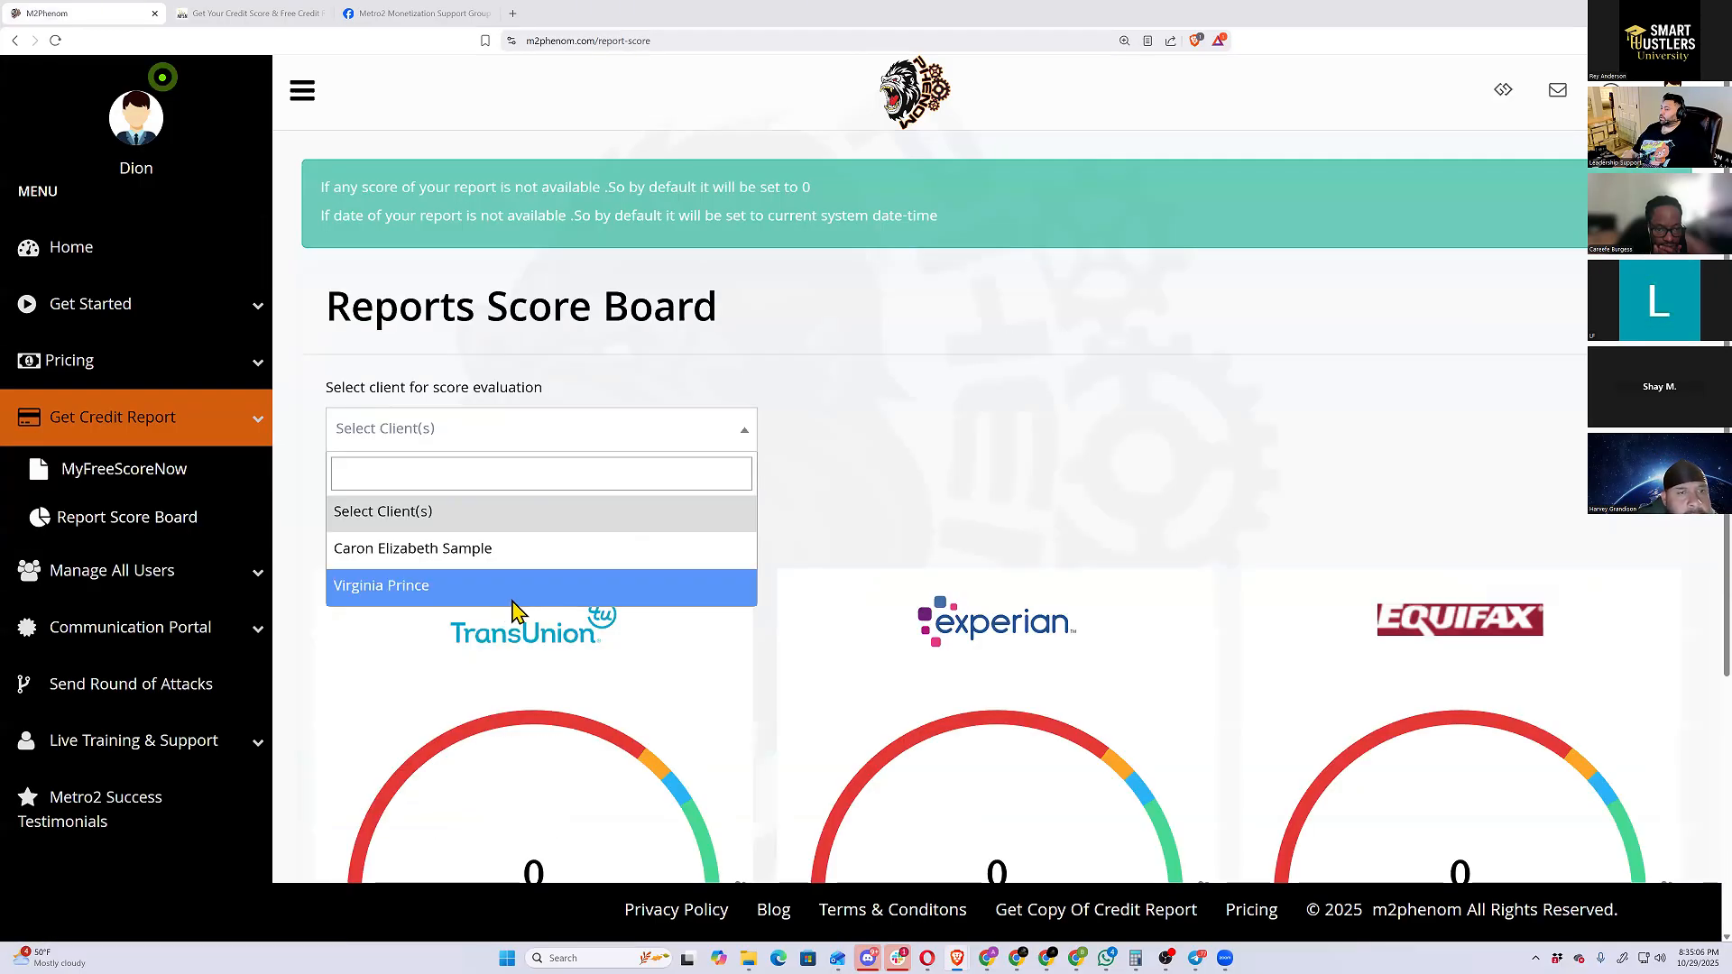
pyautogui.click(521, 549)
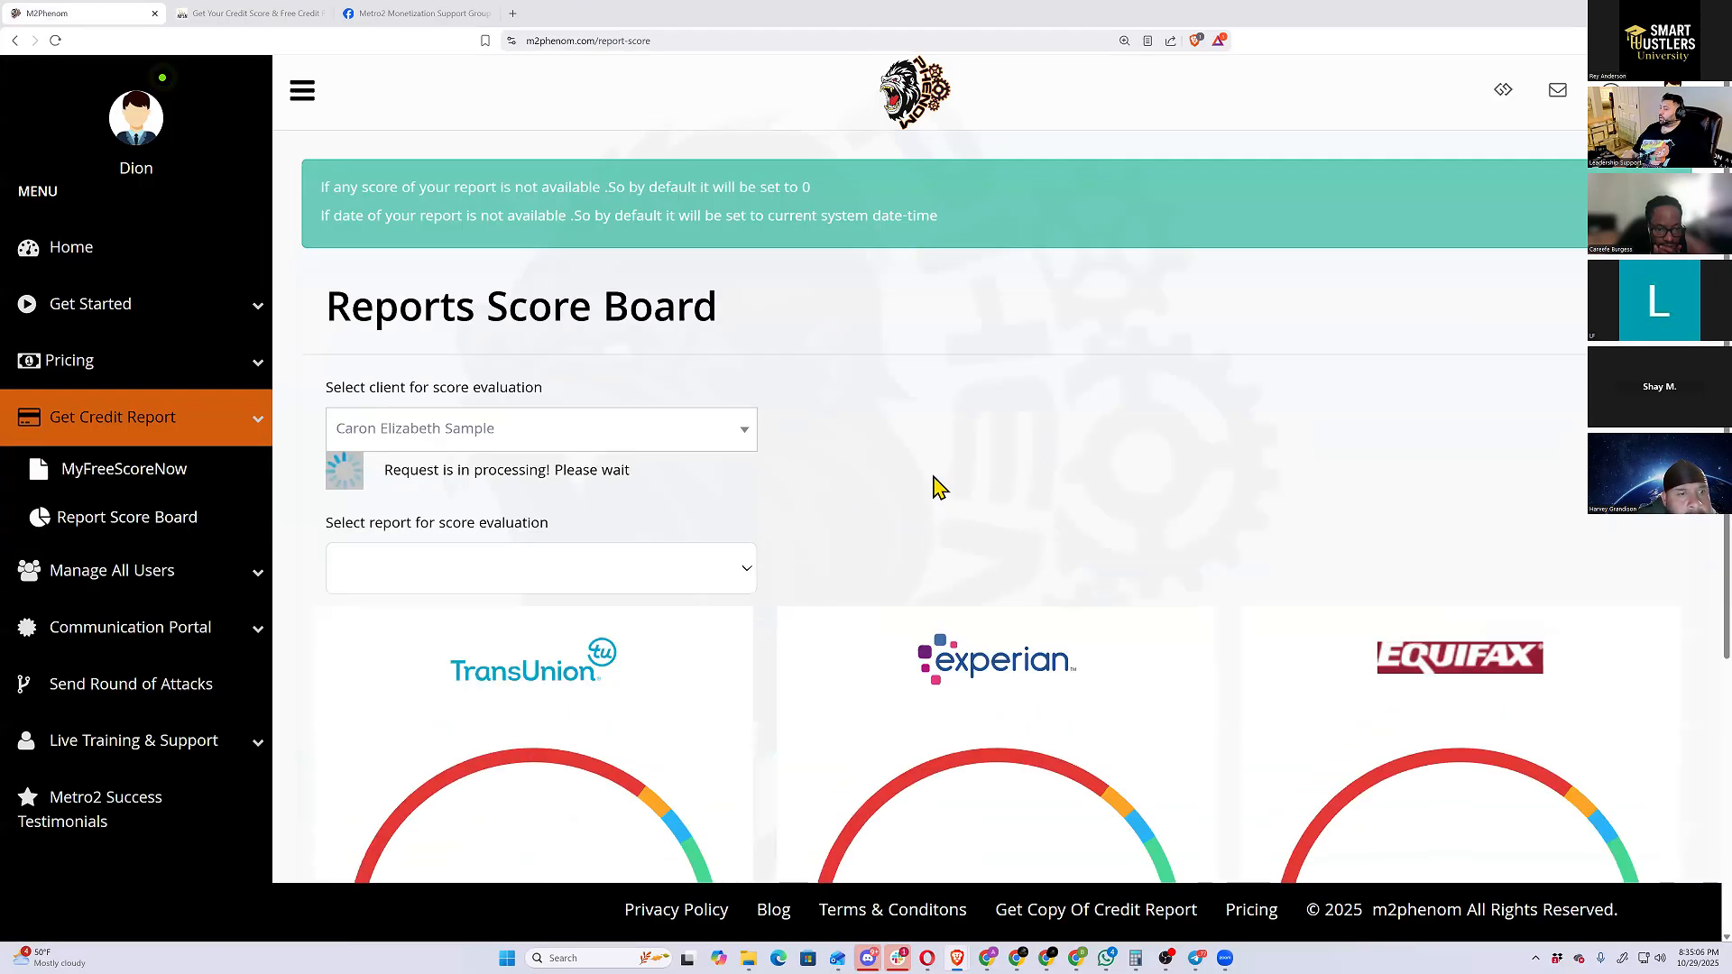
pyautogui.click(731, 527)
pyautogui.press('Down')
pyautogui.press('Return')
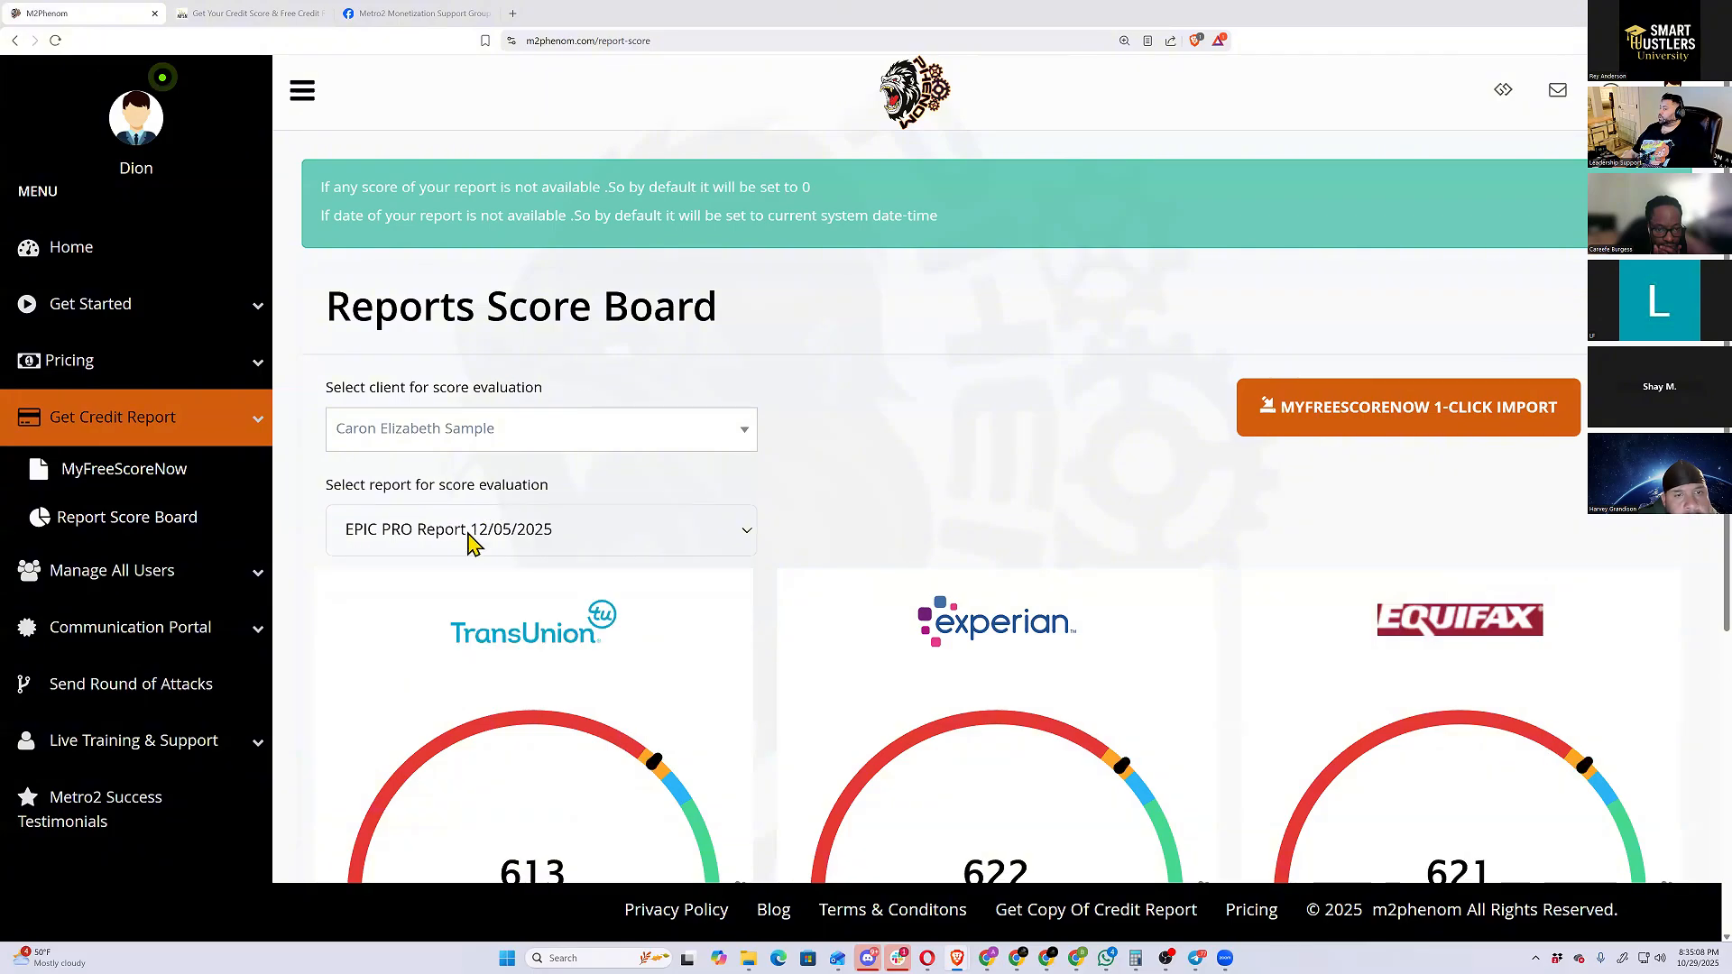
# Examine the three bureau scores and account summaries, and switch the score board to MFSN Default Report 12/05/2025
pyautogui.scroll(-1, 541, 586)
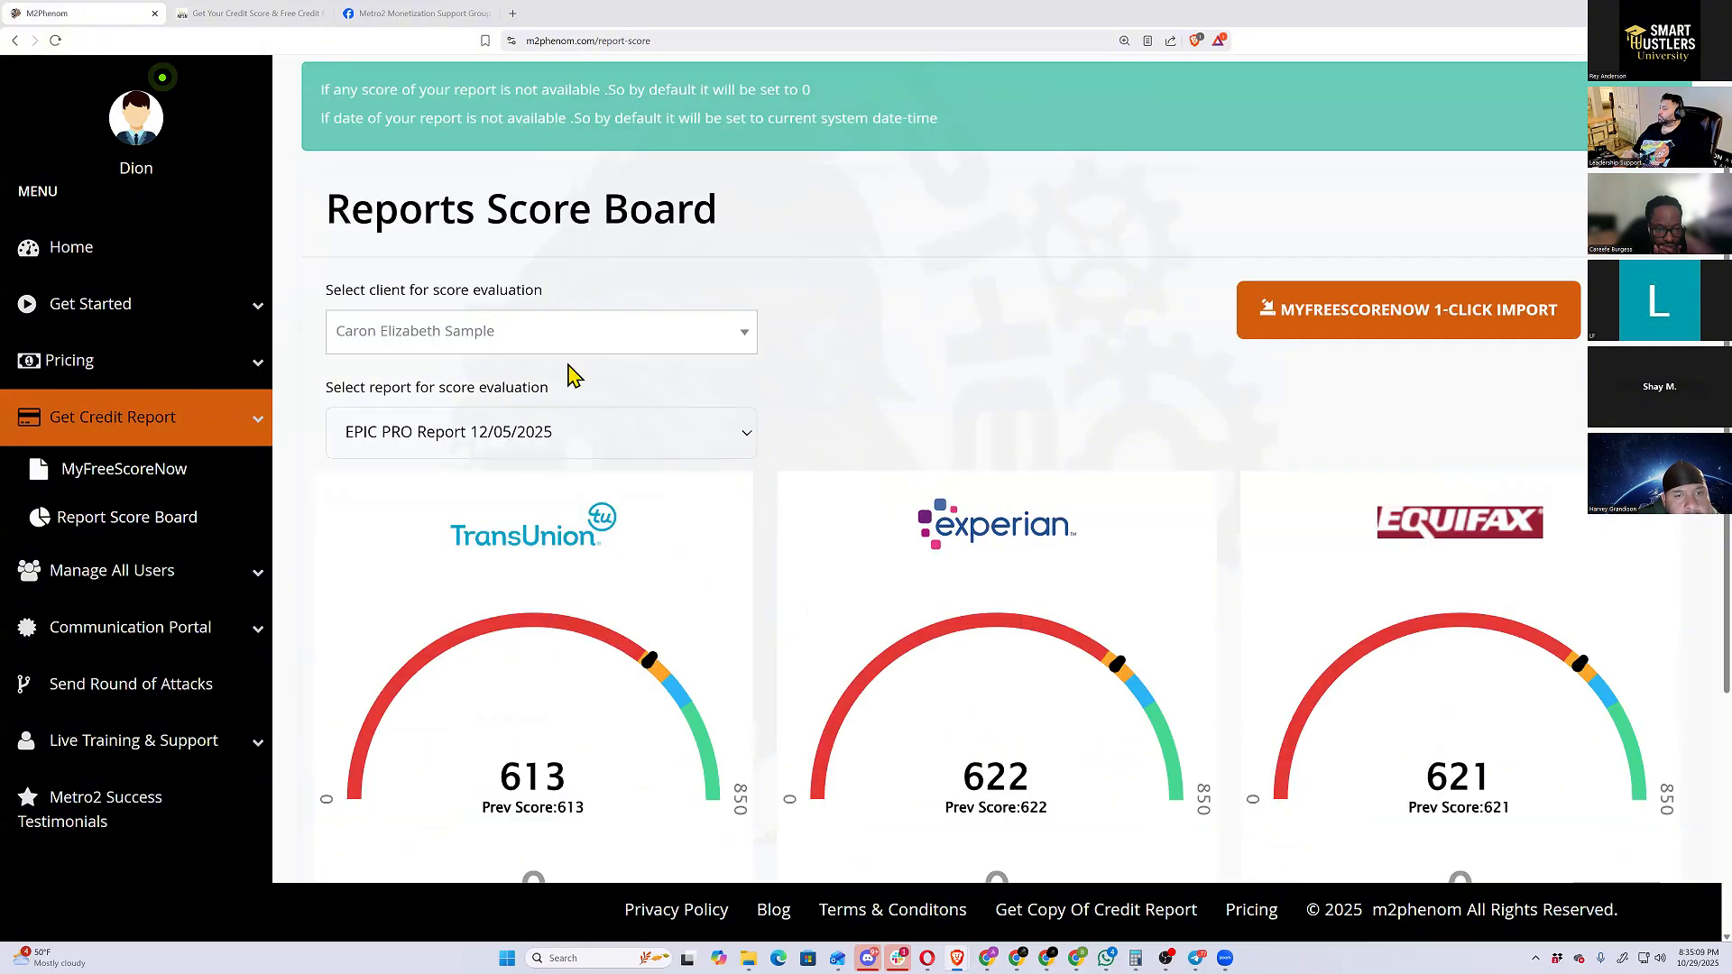
pyautogui.scroll(-4, 487, 397)
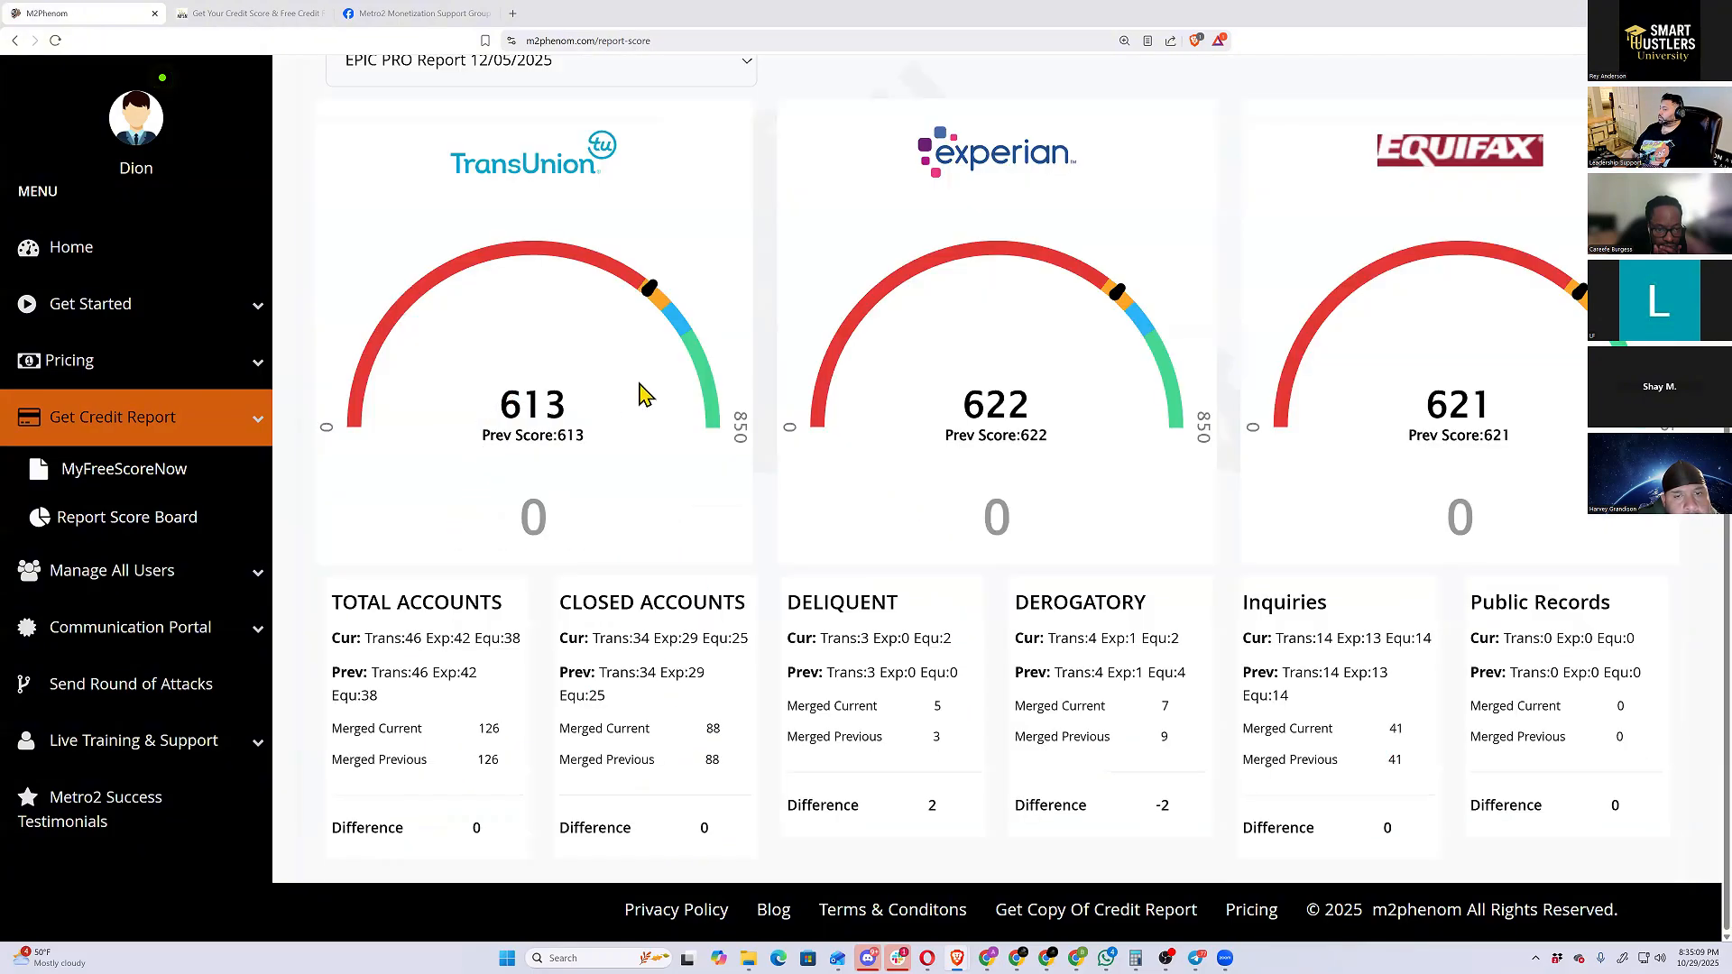
pyautogui.click(126, 517)
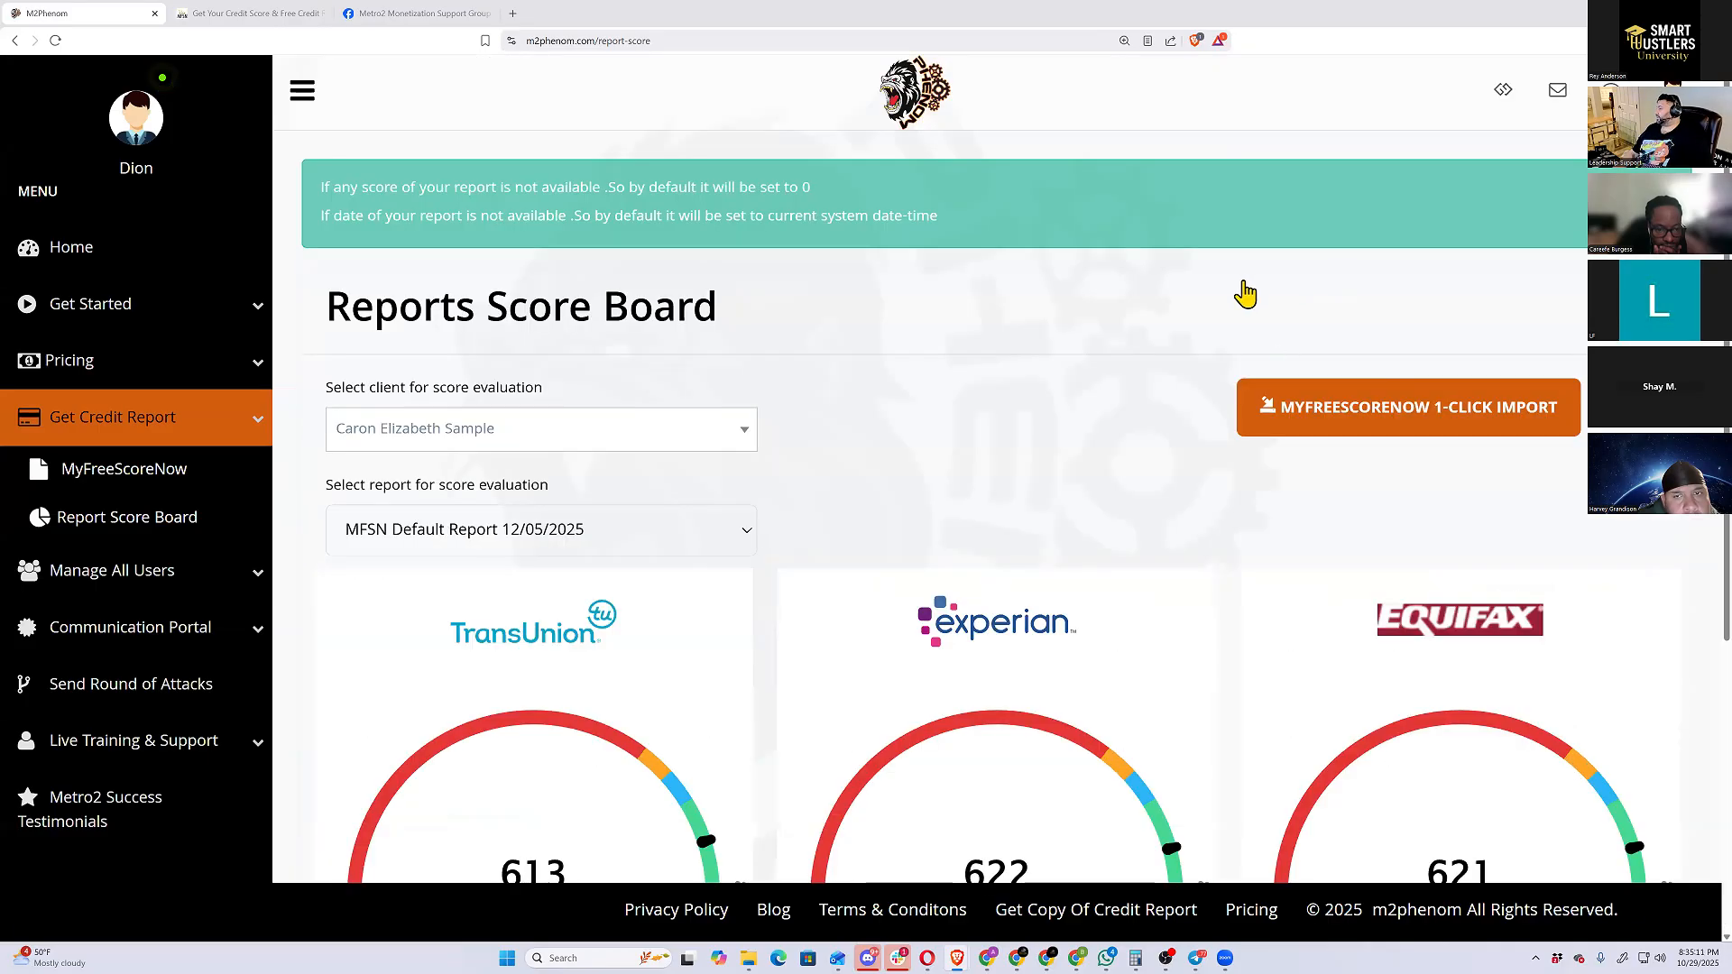
pyautogui.scroll(-3, 992, 465)
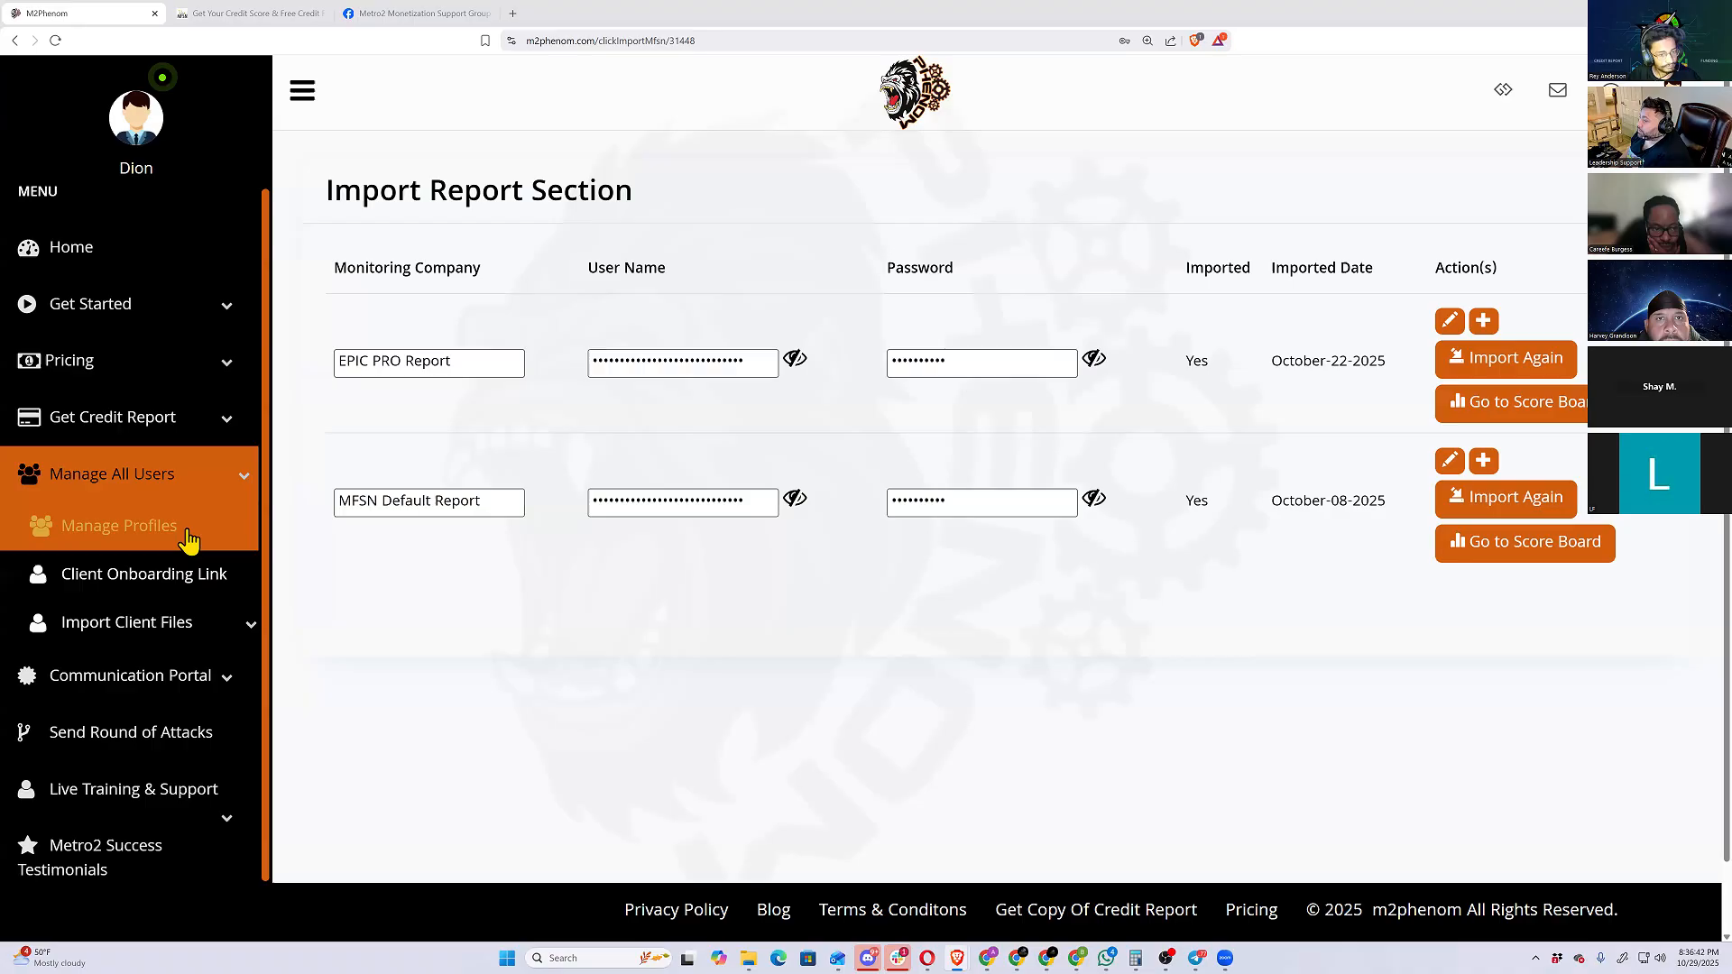
# Open a blank Add New Profile form from client profile management
pyautogui.click(180, 532)
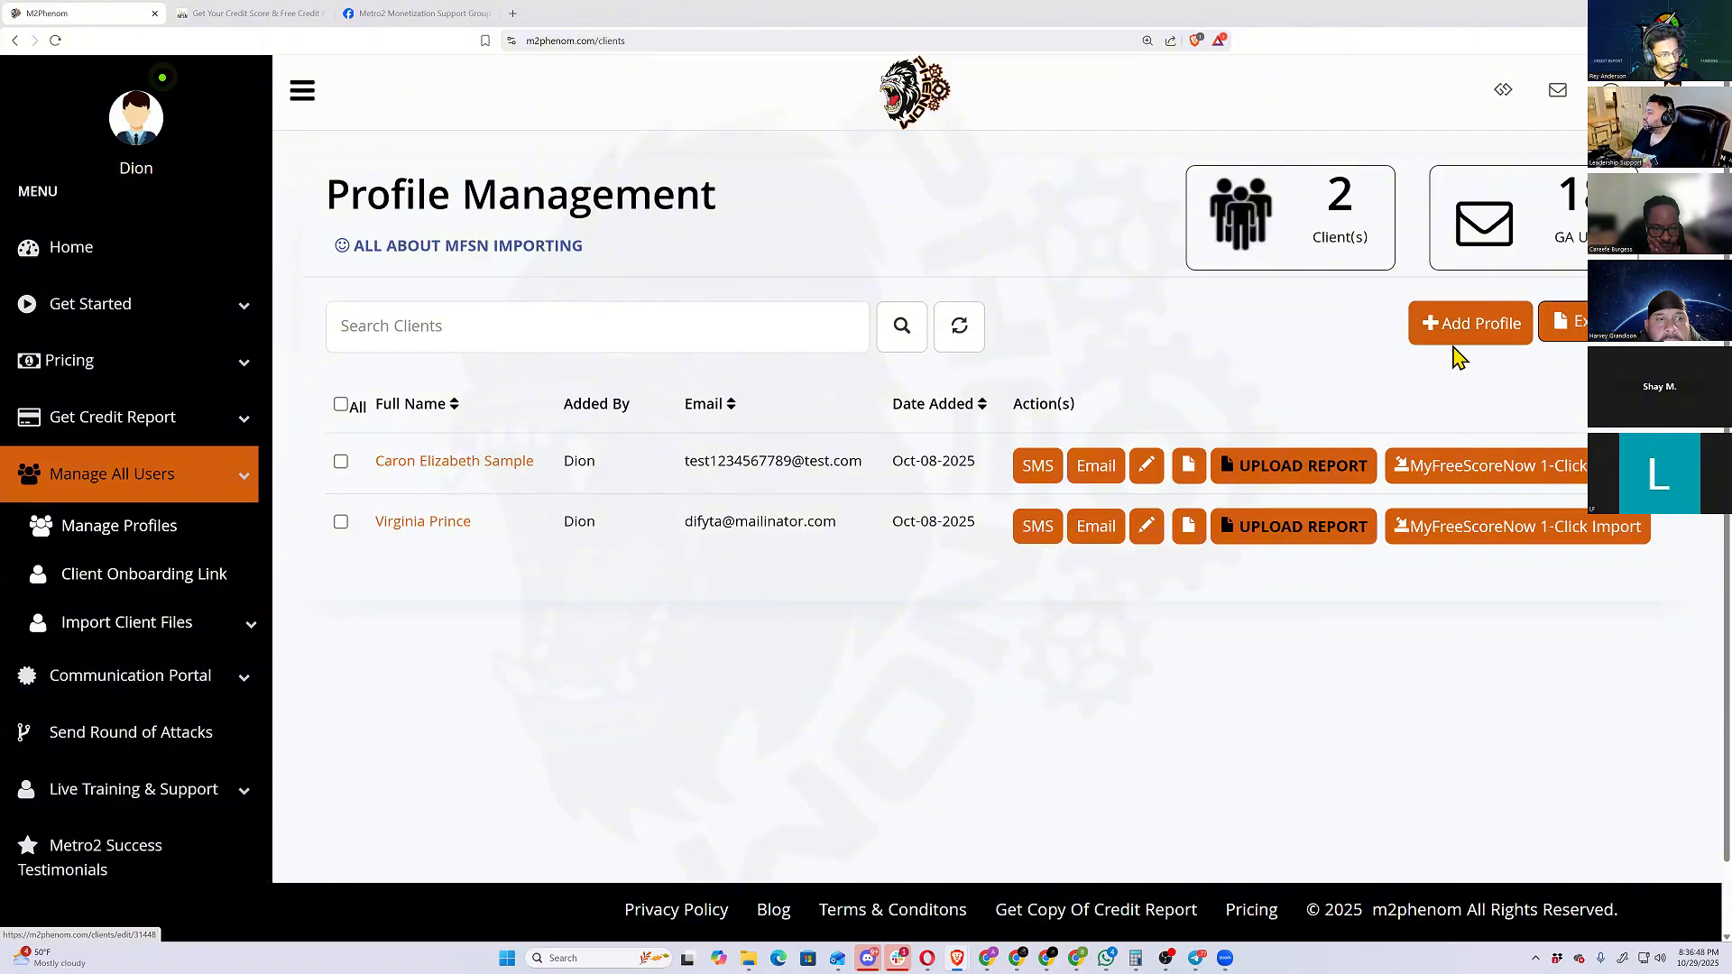
pyautogui.click(1454, 341)
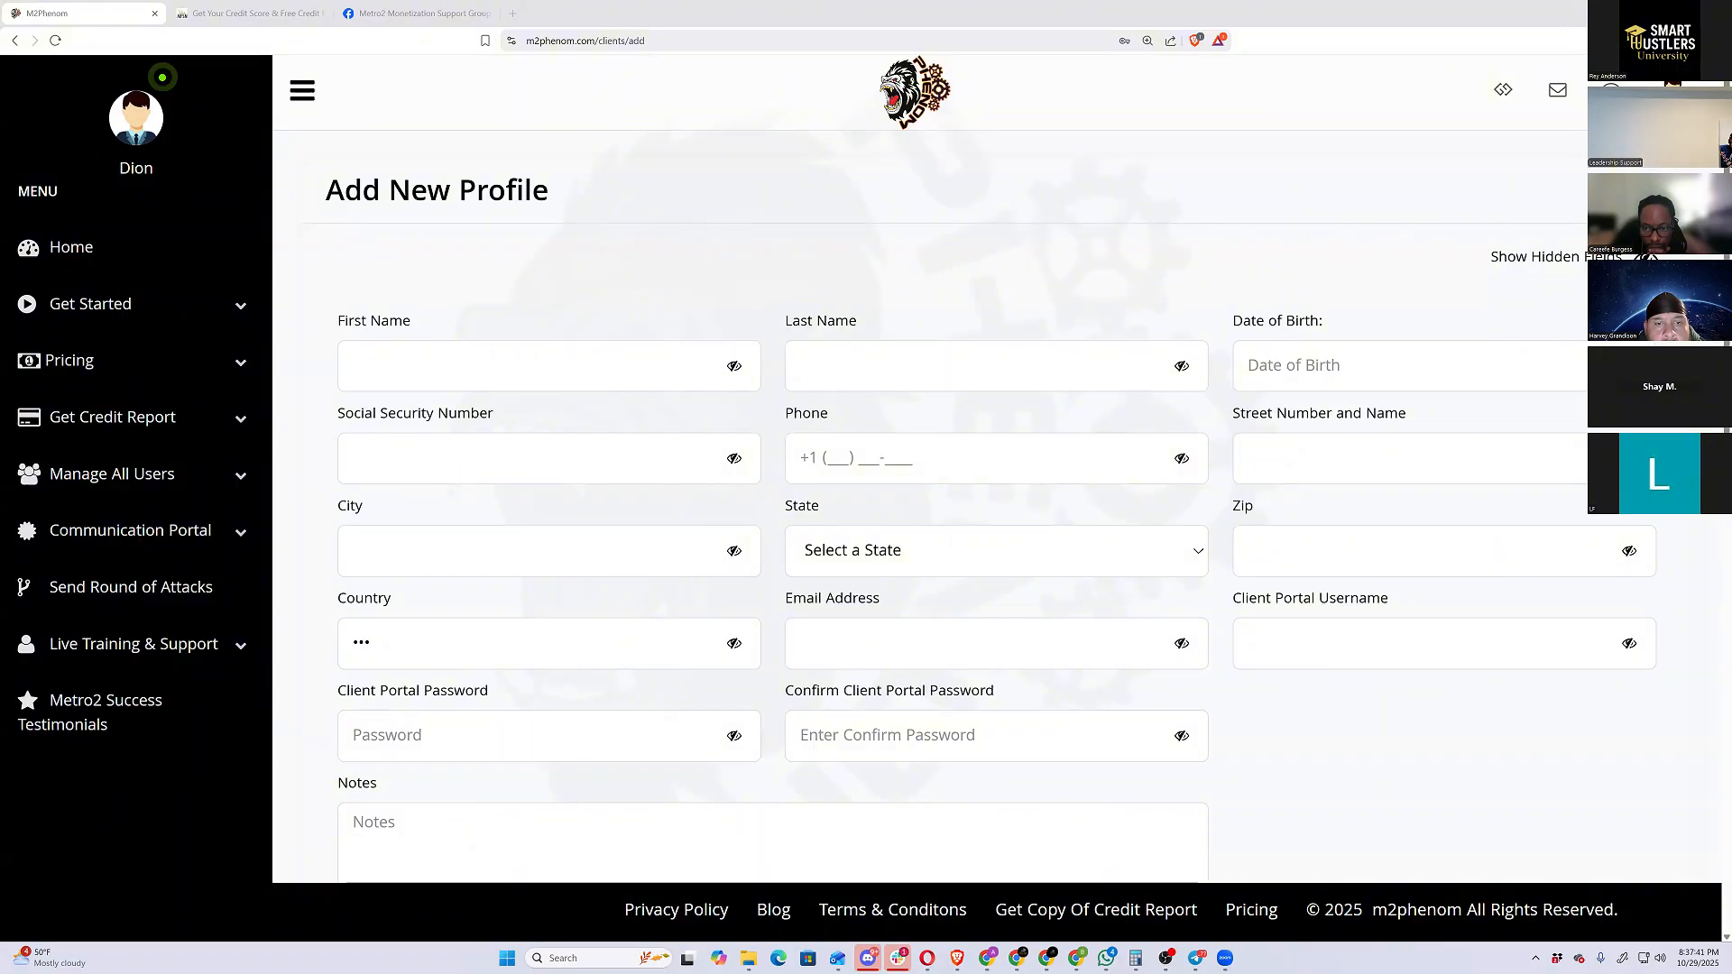
# Draw a blue box around the name and date of birth fields and handwrite "ID or Passport or DL" above it
pyautogui.moveTo(332, 309)
pyautogui.mouseDown()
pyautogui.moveTo(413, 402)
pyautogui.moveTo(1580, 411)
pyautogui.mouseUp()
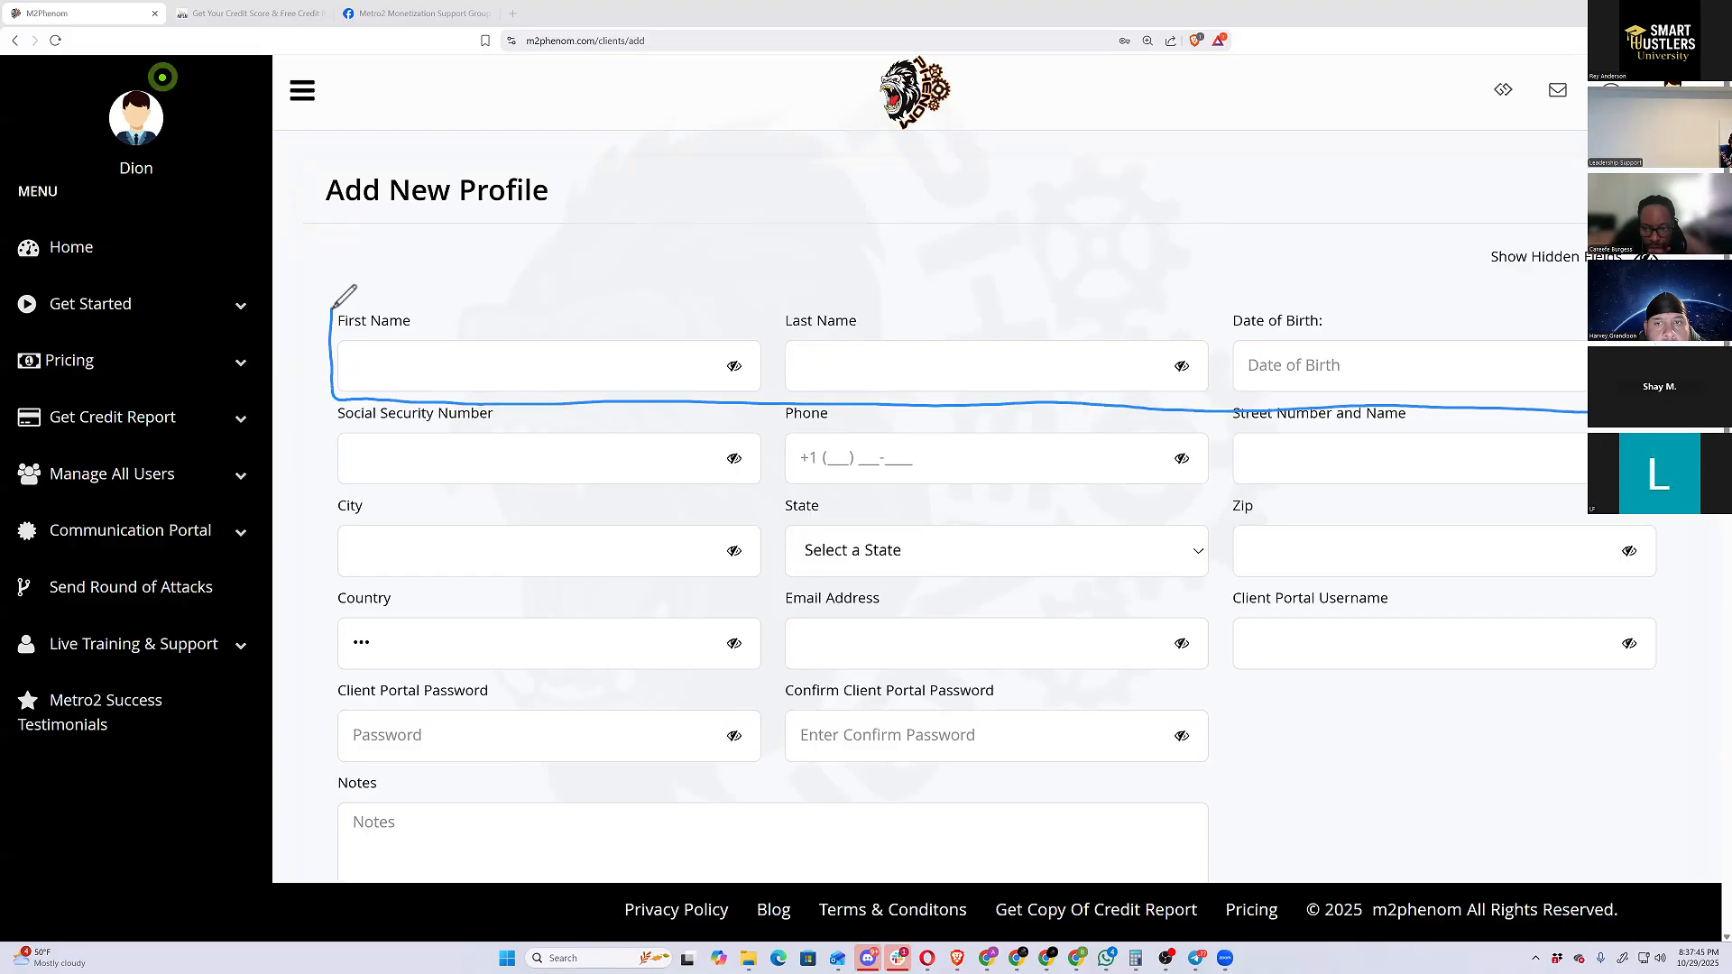
pyautogui.moveTo(1678, 388)
pyautogui.mouseDown()
pyautogui.moveTo(1388, 300)
pyautogui.moveTo(352, 303)
pyautogui.mouseUp()
pyautogui.moveTo(842, 263)
pyautogui.mouseDown()
pyautogui.moveTo(886, 255)
pyautogui.moveTo(856, 293)
pyautogui.mouseUp()
pyautogui.moveTo(853, 294)
pyautogui.mouseDown()
pyautogui.moveTo(983, 272)
pyautogui.moveTo(1039, 309)
pyautogui.moveTo(1102, 281)
pyautogui.moveTo(1157, 294)
pyautogui.mouseUp()
pyautogui.moveTo(1176, 261); pyautogui.dragTo(1175, 267)
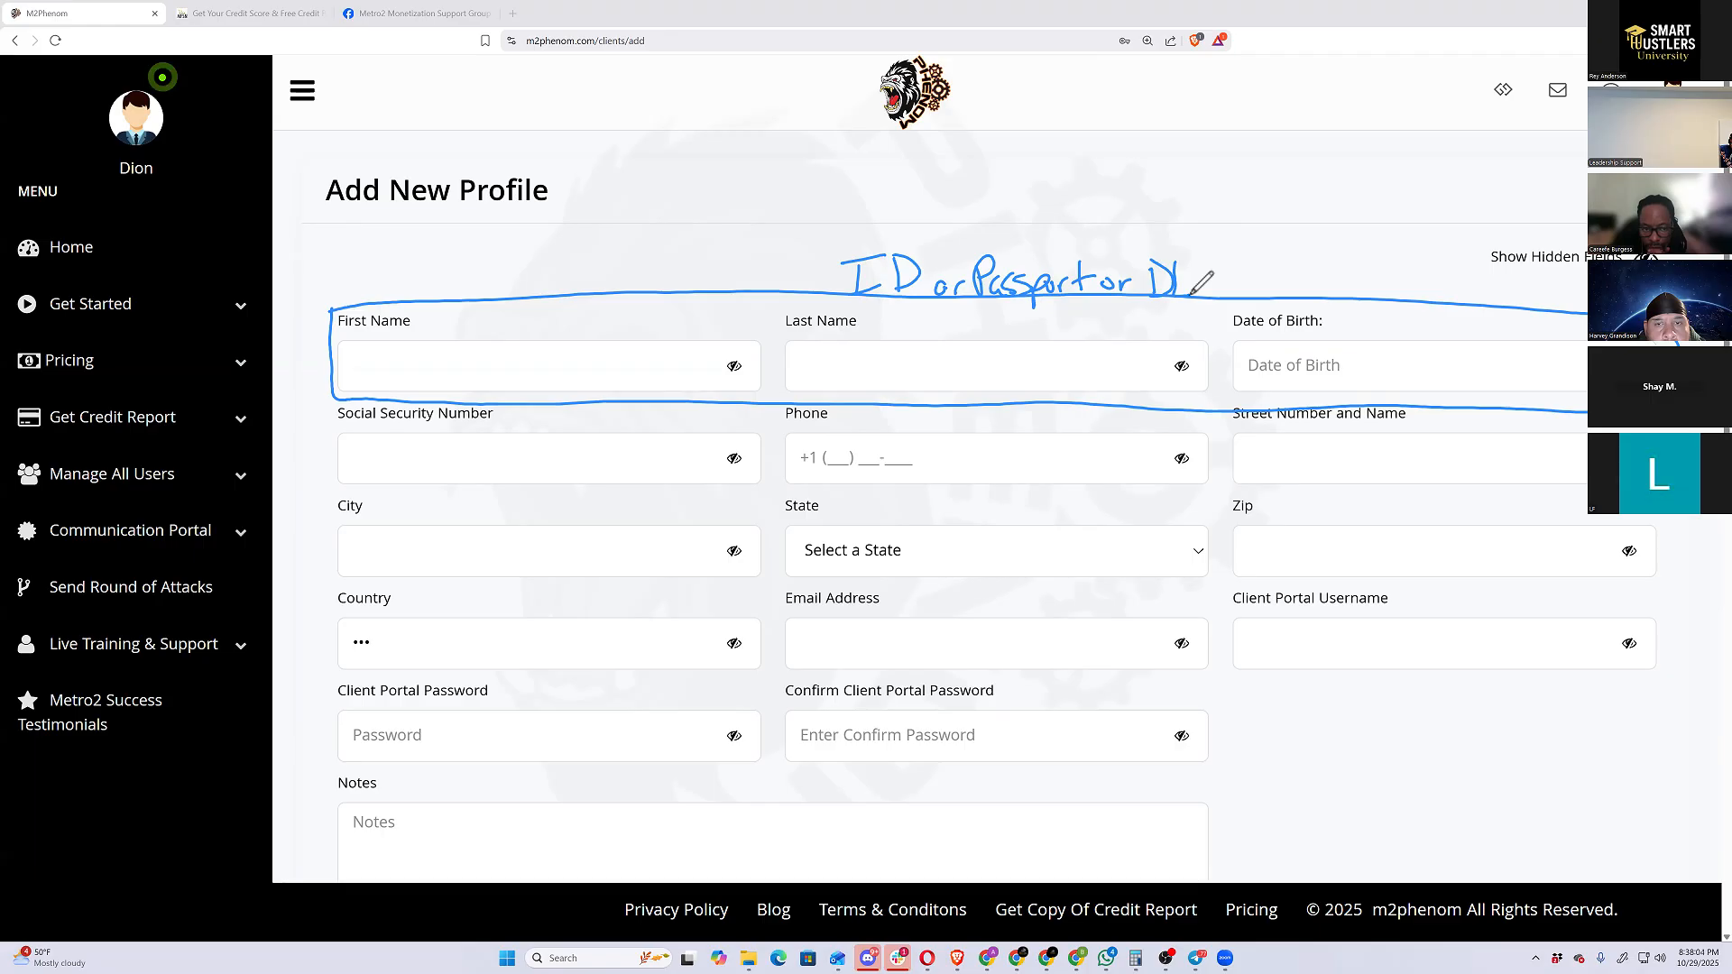
# Handwrite an example first and middle name over the First Name field and label its two parts as first name and middle name
pyautogui.moveTo(368, 342)
pyautogui.mouseDown()
pyautogui.moveTo(362, 382)
pyautogui.moveTo(564, 386)
pyautogui.mouseUp()
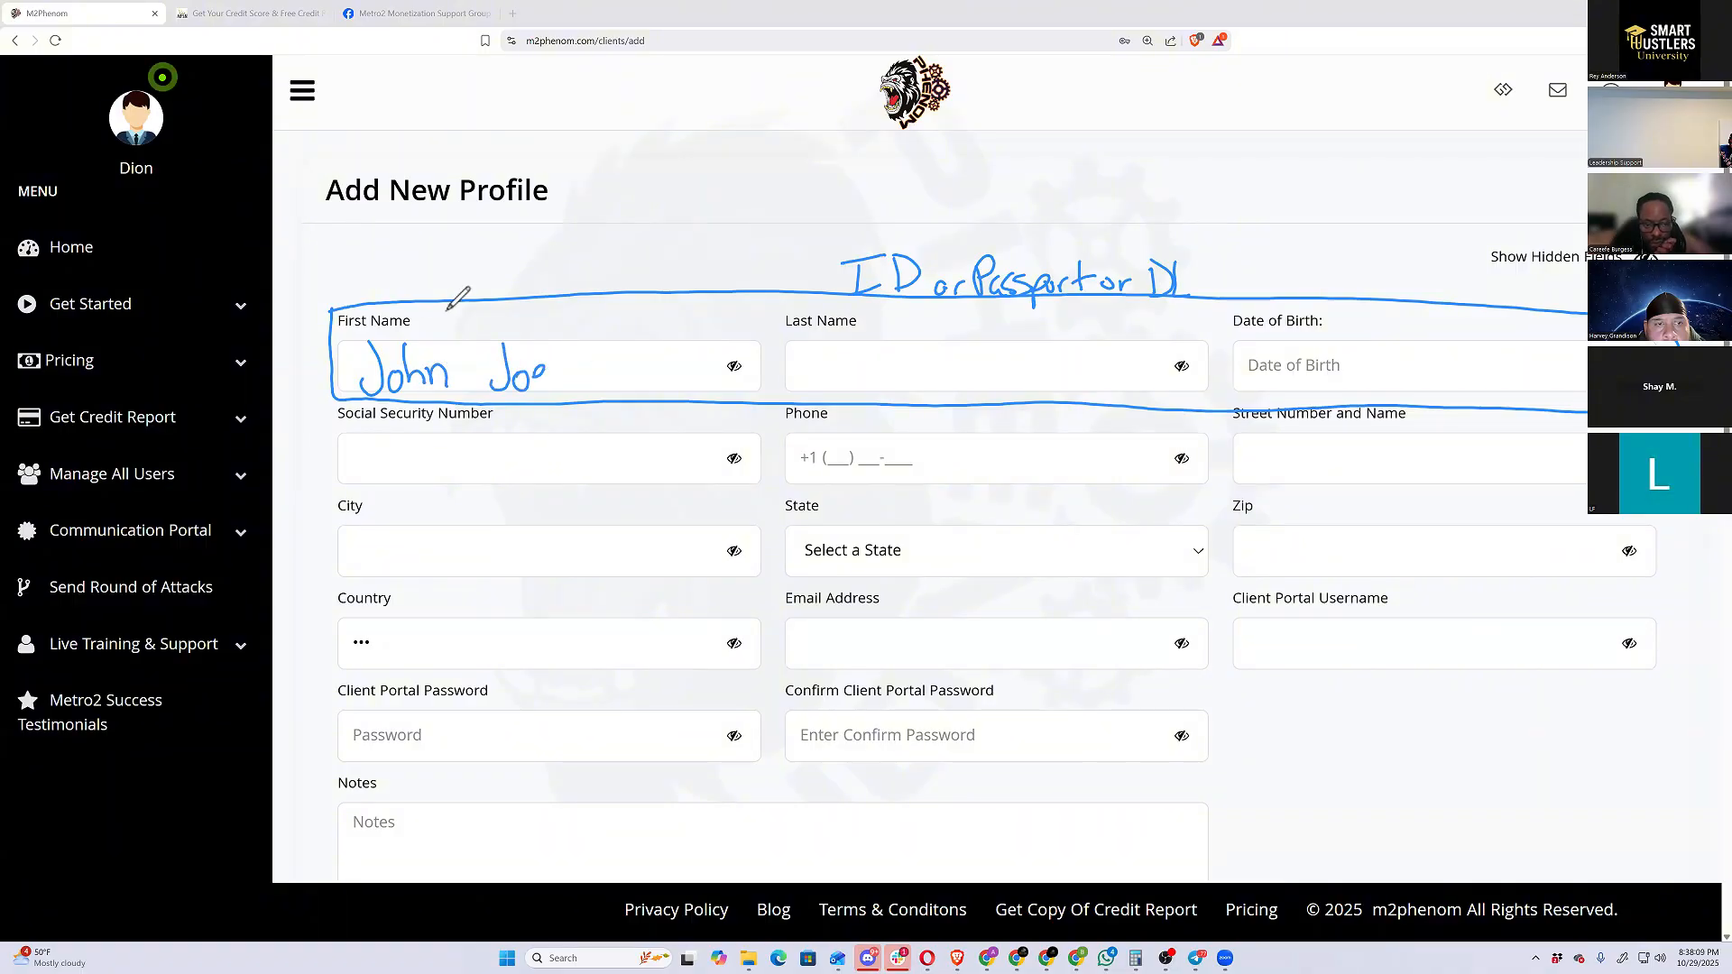
pyautogui.moveTo(419, 314); pyautogui.dragTo(446, 311)
pyautogui.moveTo(424, 314); pyautogui.dragTo(422, 340)
pyautogui.moveTo(422, 327)
pyautogui.mouseDown()
pyautogui.moveTo(457, 317)
pyautogui.moveTo(476, 338)
pyautogui.mouseUp()
pyautogui.moveTo(471, 324)
pyautogui.mouseDown()
pyautogui.moveTo(681, 335)
pyautogui.moveTo(695, 311)
pyautogui.moveTo(713, 335)
pyautogui.moveTo(747, 336)
pyautogui.mouseUp()
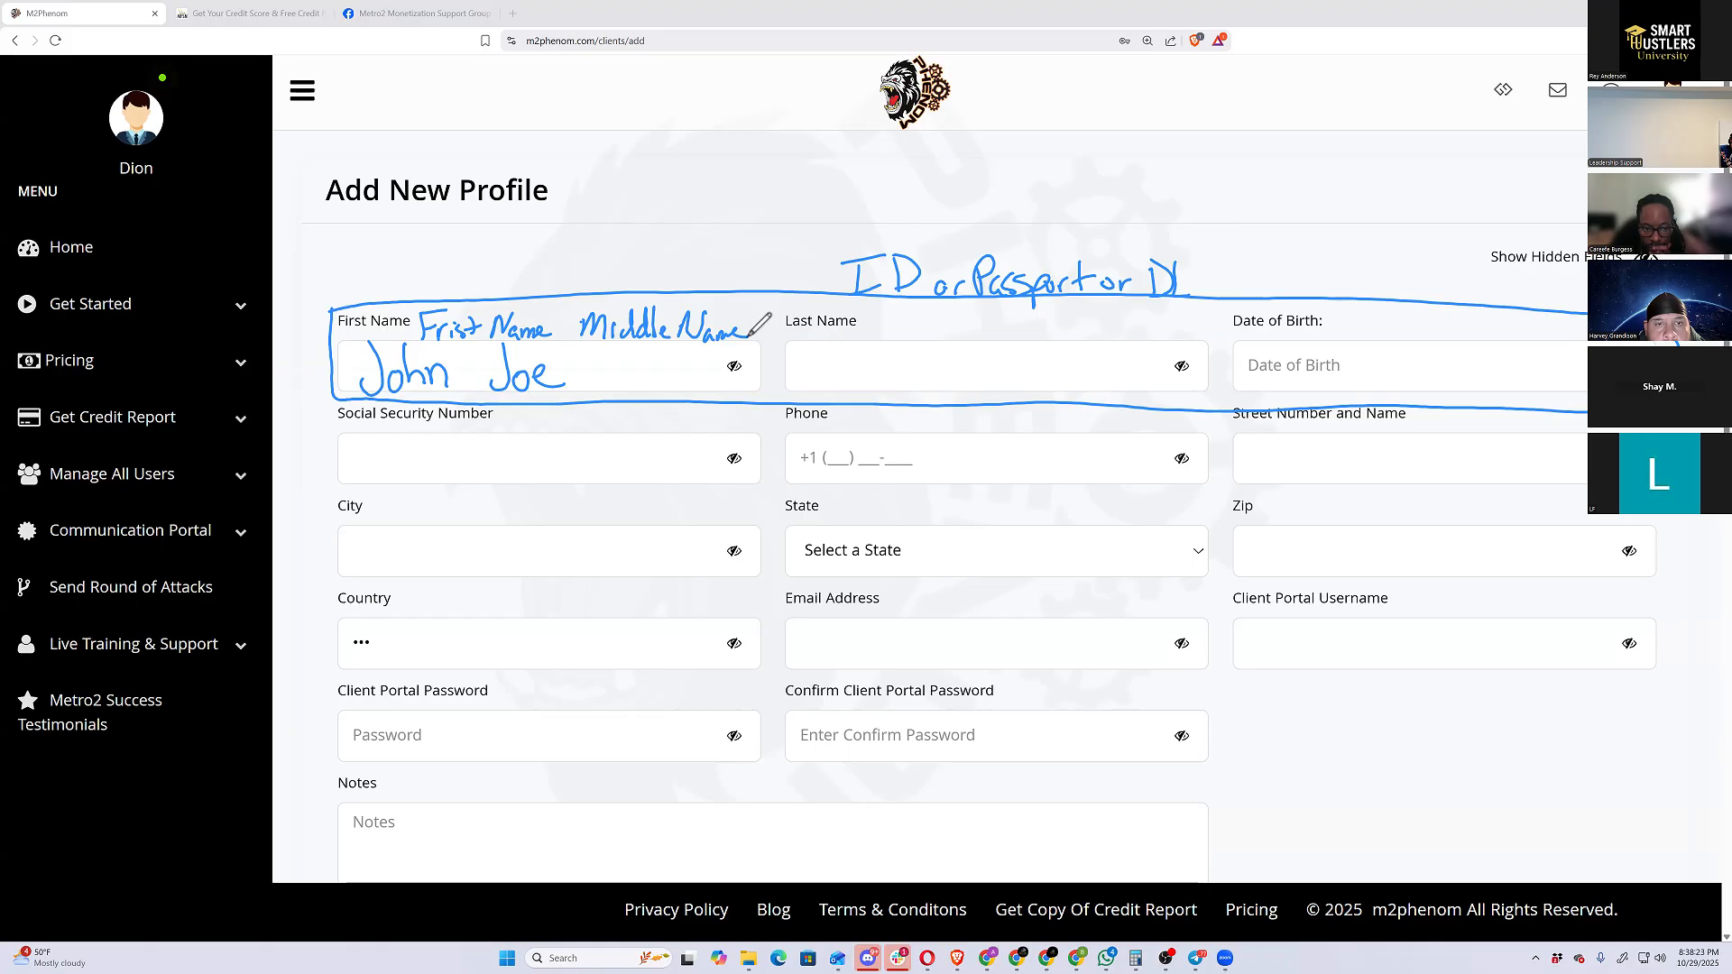
# Add a handwritten suffix label beside Last Name, and write an example last name followed by "JR." over the field
pyautogui.moveTo(932, 317)
pyautogui.mouseDown()
pyautogui.moveTo(906, 340)
pyautogui.moveTo(967, 324)
pyautogui.moveTo(972, 341)
pyautogui.moveTo(1022, 342)
pyautogui.moveTo(1003, 342)
pyautogui.mouseUp()
pyautogui.moveTo(825, 355)
pyautogui.mouseDown()
pyautogui.moveTo(800, 382)
pyautogui.moveTo(846, 361)
pyautogui.moveTo(851, 386)
pyautogui.mouseUp()
pyautogui.moveTo(860, 367); pyautogui.dragTo(863, 386)
pyautogui.moveTo(873, 355)
pyautogui.mouseDown()
pyautogui.moveTo(873, 388)
pyautogui.moveTo(884, 364)
pyautogui.mouseUp()
pyautogui.moveTo(885, 355)
pyautogui.mouseDown()
pyautogui.moveTo(884, 386)
pyautogui.moveTo(997, 373)
pyautogui.mouseUp()
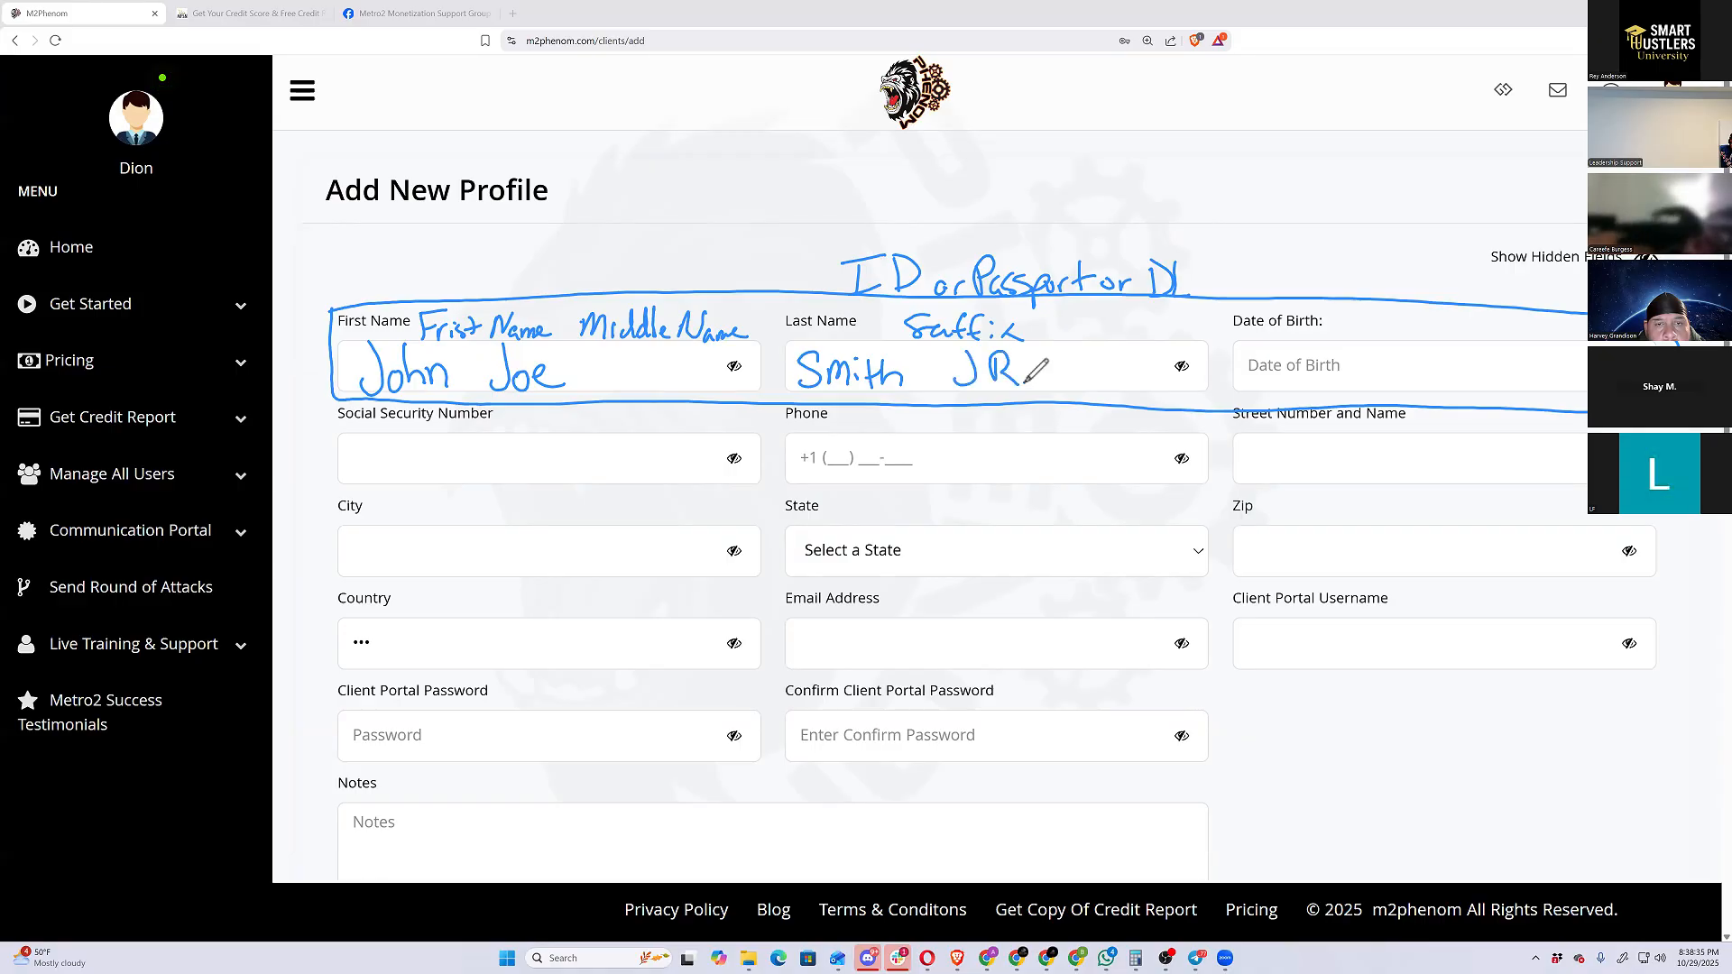
pyautogui.click(1024, 383)
# Handwrite an example date of birth in month/day/year format over the Date of Birth field
pyautogui.moveTo(1378, 354); pyautogui.dragTo(1397, 410)
pyautogui.moveTo(1437, 342)
pyautogui.mouseDown()
pyautogui.moveTo(1454, 395)
pyautogui.moveTo(1480, 388)
pyautogui.mouseUp()
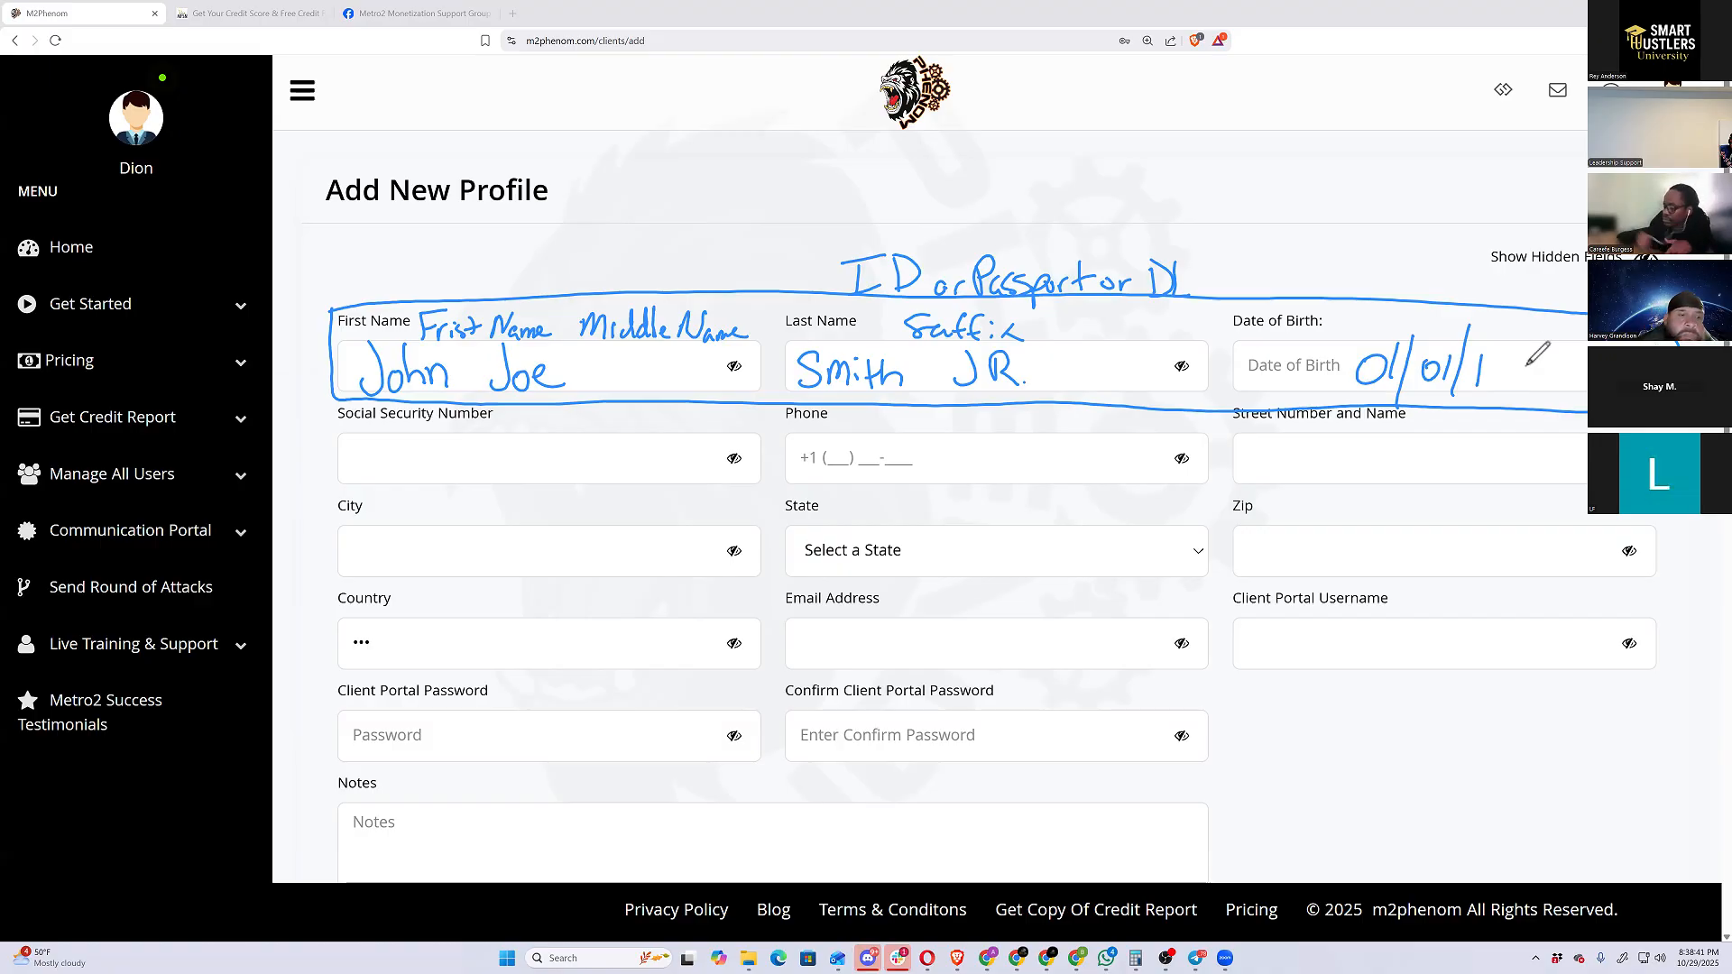
pyautogui.moveTo(1498, 354); pyautogui.dragTo(1489, 390)
pyautogui.moveTo(1522, 357)
pyautogui.mouseDown()
pyautogui.moveTo(1519, 389)
pyautogui.moveTo(1531, 362)
pyautogui.mouseUp()
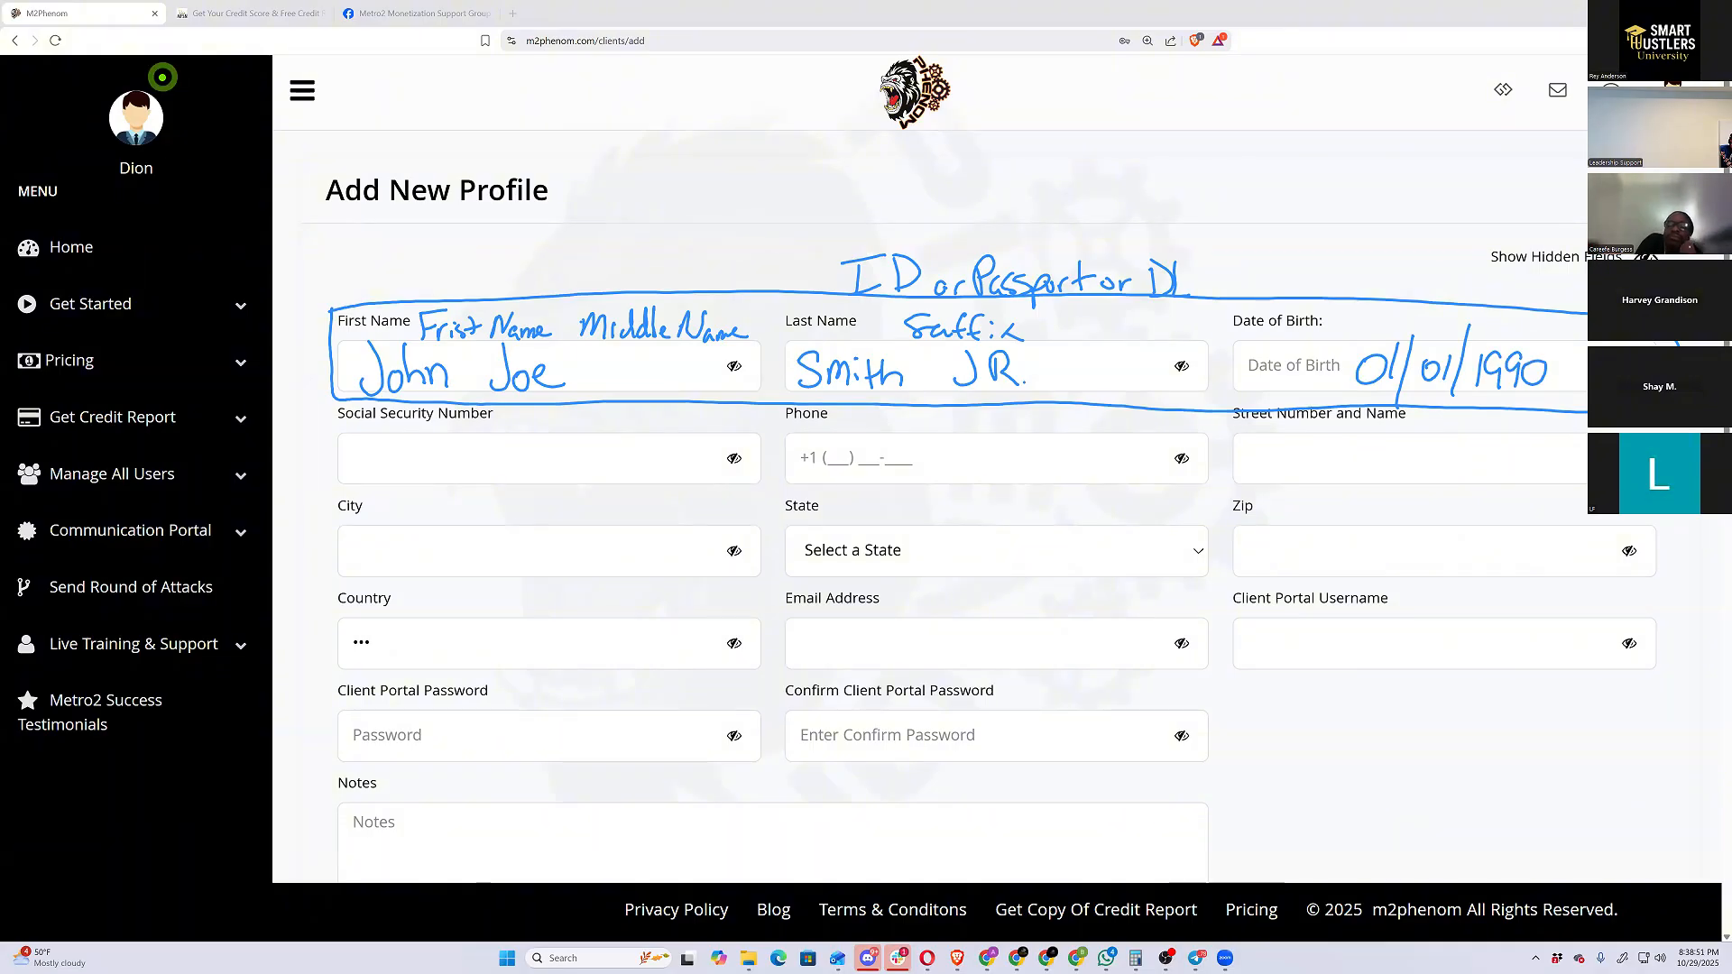
# Draw an orange box around the Social Security Number field and handwrite "W2 or social security card" and an example number in it
pyautogui.moveTo(332, 403)
pyautogui.mouseDown()
pyautogui.moveTo(369, 496)
pyautogui.moveTo(772, 492)
pyautogui.moveTo(740, 416)
pyautogui.moveTo(326, 408)
pyautogui.mouseUp()
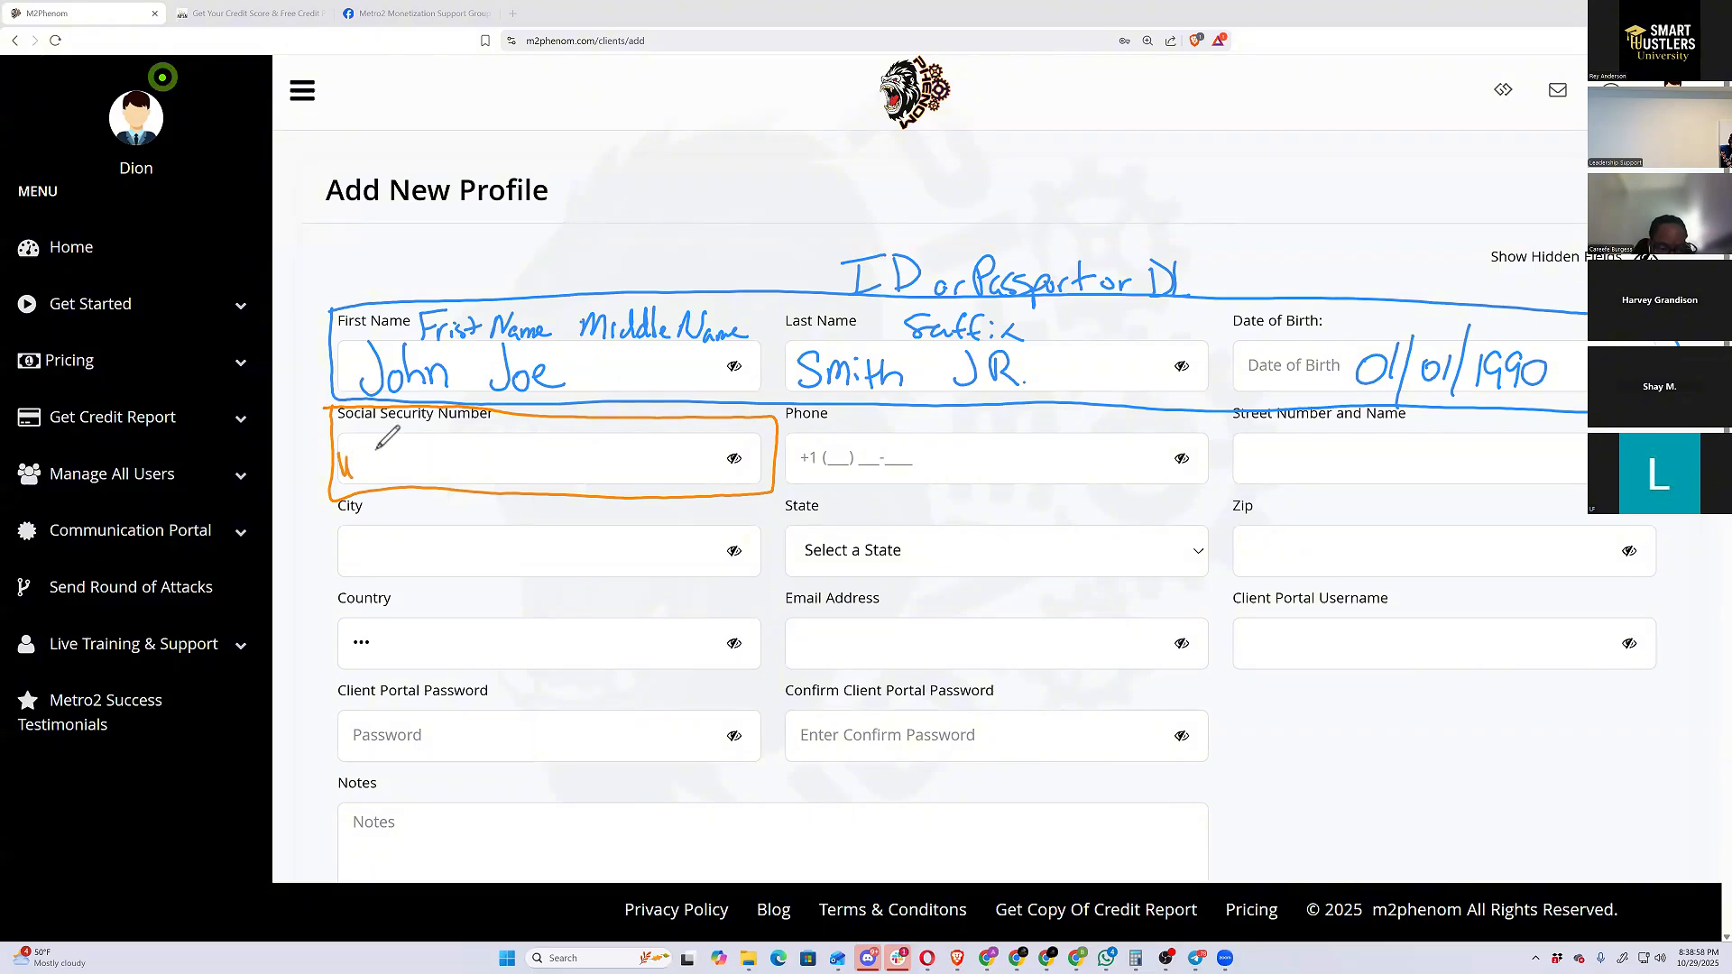
pyautogui.moveTo(351, 440)
pyautogui.mouseDown()
pyautogui.moveTo(370, 471)
pyautogui.moveTo(389, 458)
pyautogui.moveTo(376, 487)
pyautogui.moveTo(465, 436)
pyautogui.moveTo(441, 481)
pyautogui.mouseUp()
pyautogui.moveTo(448, 467)
pyautogui.mouseDown()
pyautogui.moveTo(472, 447)
pyautogui.moveTo(505, 456)
pyautogui.mouseUp()
pyautogui.moveTo(521, 476)
pyautogui.mouseDown()
pyautogui.moveTo(533, 456)
pyautogui.moveTo(581, 462)
pyautogui.mouseUp()
pyautogui.moveTo(588, 454); pyautogui.dragTo(629, 463)
pyautogui.moveTo(642, 453); pyautogui.dragTo(700, 477)
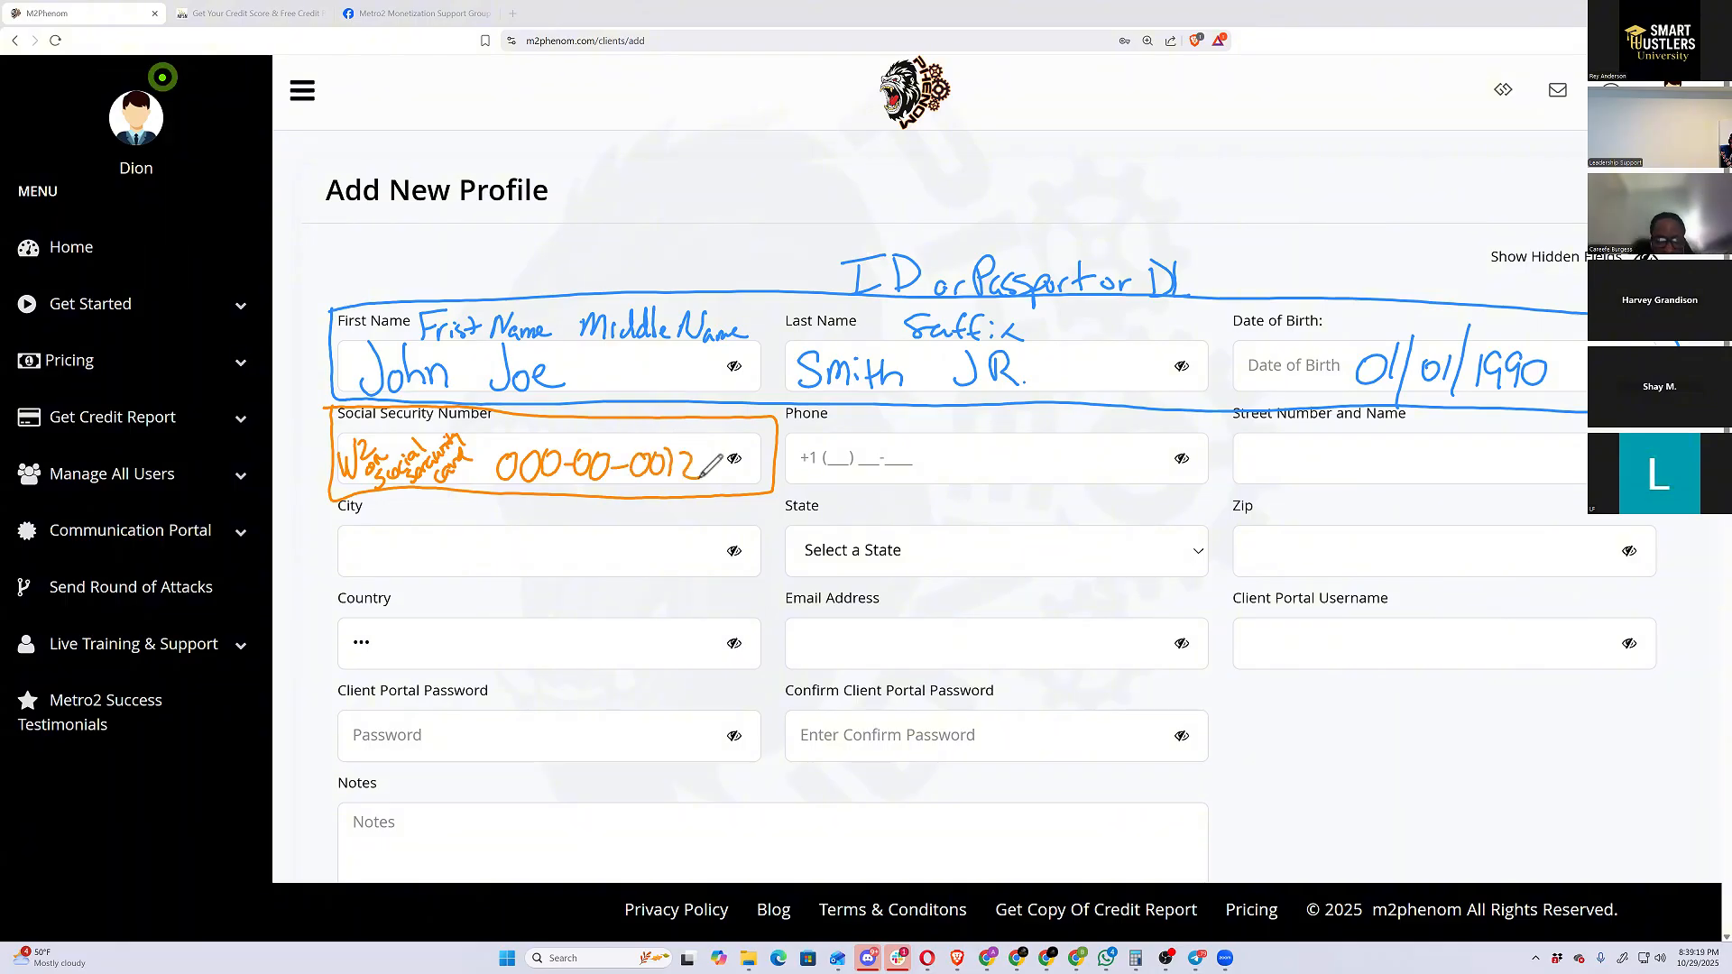
# Handwrite an example phone number in orange over the Phone field
pyautogui.moveTo(825, 451)
pyautogui.mouseDown()
pyautogui.moveTo(835, 466)
pyautogui.moveTo(832, 450)
pyautogui.mouseUp()
pyautogui.moveTo(840, 451); pyautogui.dragTo(859, 466)
pyautogui.moveTo(861, 452)
pyautogui.mouseDown()
pyautogui.moveTo(947, 450)
pyautogui.moveTo(941, 465)
pyautogui.moveTo(963, 448)
pyautogui.mouseUp()
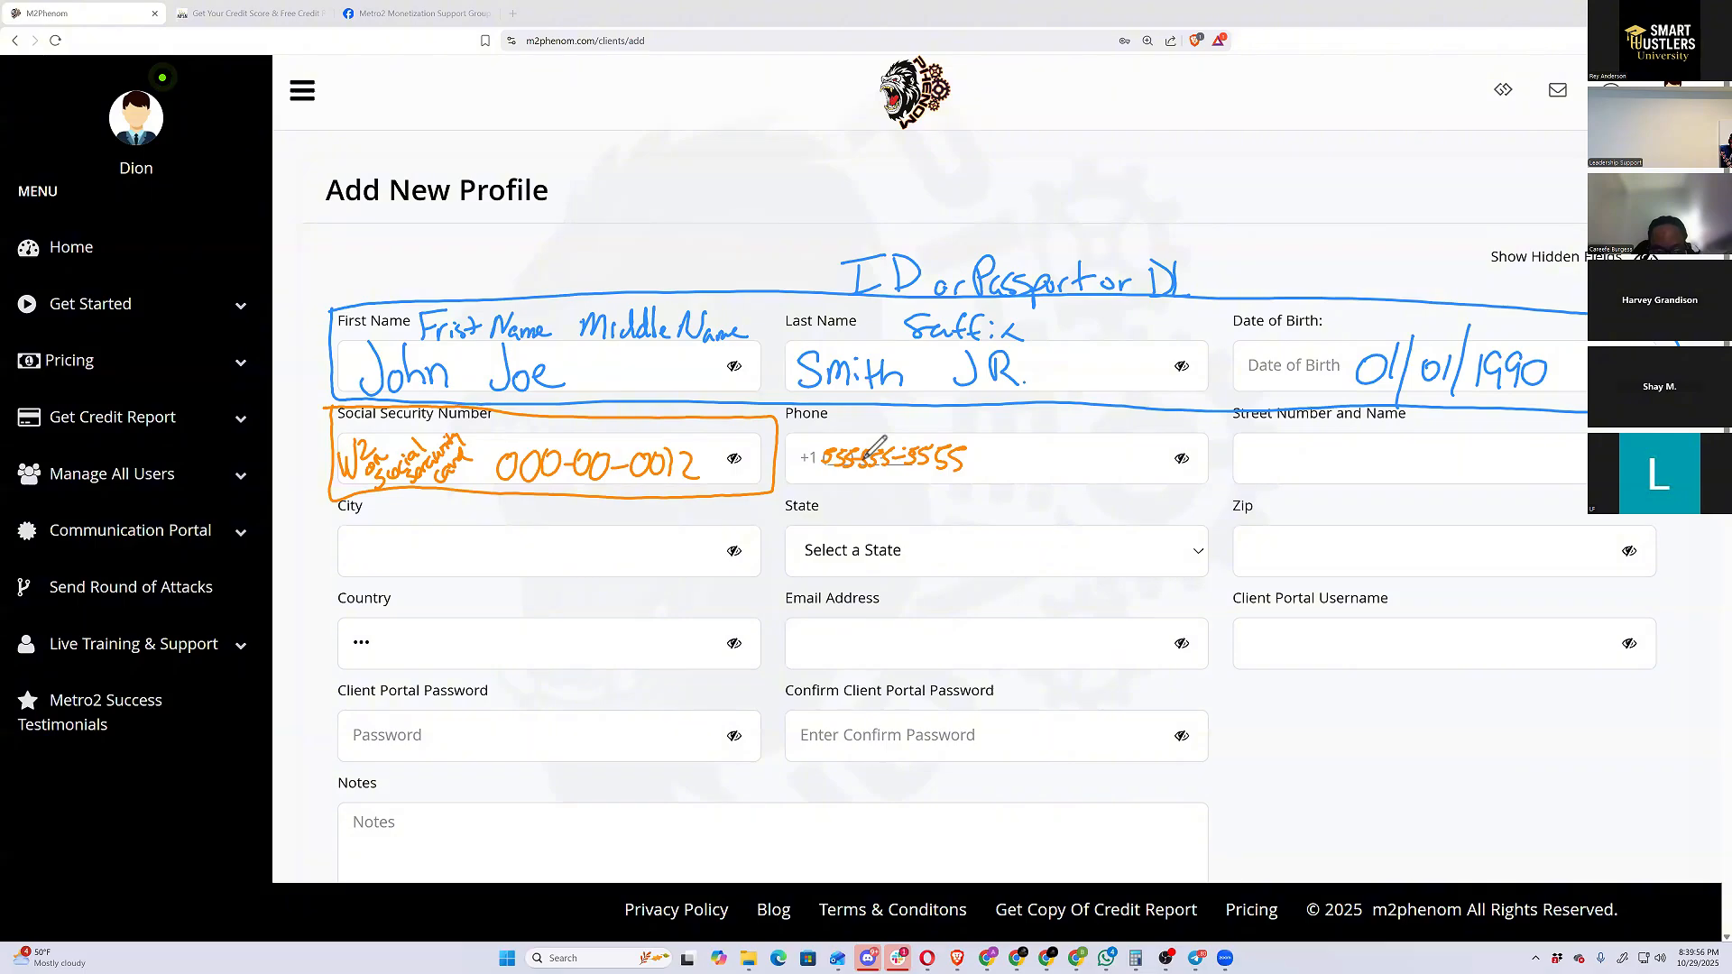
# Box the address fields in green, add arrows at the ID and Social Security annotations, and write "POA" beside the street field
pyautogui.moveTo(1256, 403); pyautogui.dragTo(1223, 479)
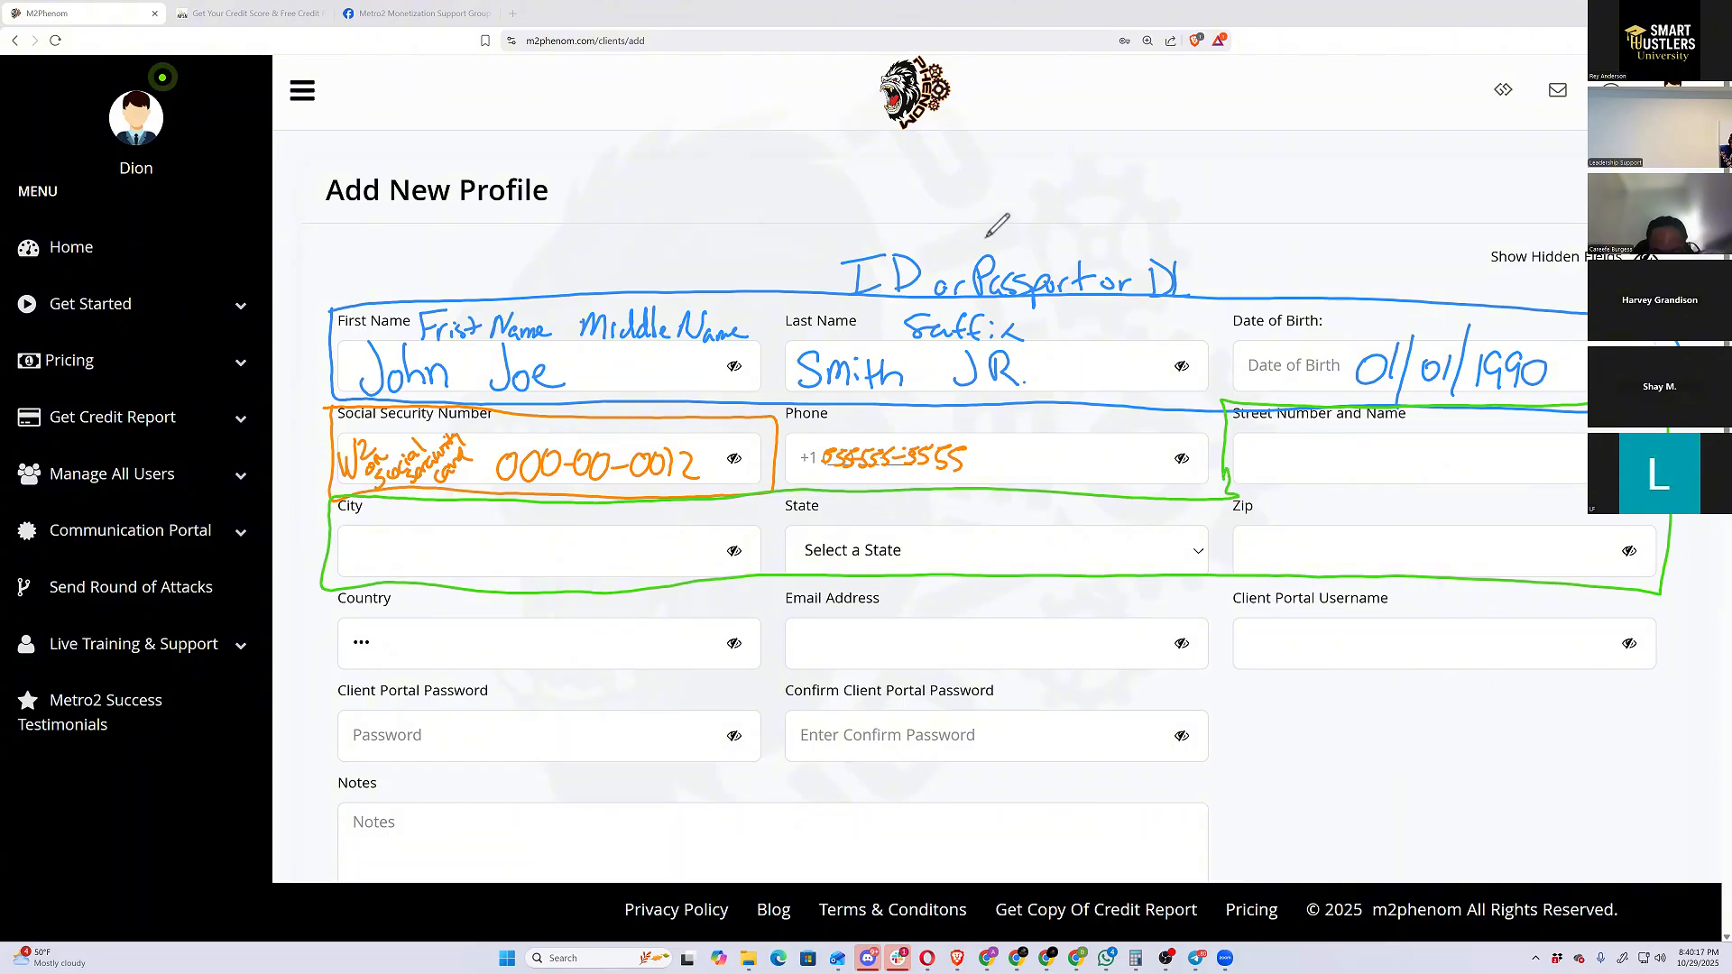
pyautogui.moveTo(967, 193); pyautogui.dragTo(972, 236)
pyautogui.moveTo(957, 225); pyautogui.dragTo(986, 238)
pyautogui.moveTo(272, 425)
pyautogui.mouseDown()
pyautogui.moveTo(306, 434)
pyautogui.moveTo(296, 448)
pyautogui.mouseUp()
pyautogui.moveTo(1057, 439)
pyautogui.mouseDown()
pyautogui.moveTo(1051, 490)
pyautogui.moveTo(1053, 474)
pyautogui.mouseUp()
pyautogui.moveTo(1089, 463); pyautogui.dragTo(1102, 489)
pyautogui.moveTo(1114, 461); pyautogui.dragTo(1115, 479)
pyautogui.moveTo(1093, 465)
pyautogui.mouseDown()
pyautogui.moveTo(1075, 478)
pyautogui.moveTo(1101, 491)
pyautogui.moveTo(1124, 463)
pyautogui.moveTo(1138, 493)
pyautogui.mouseUp()
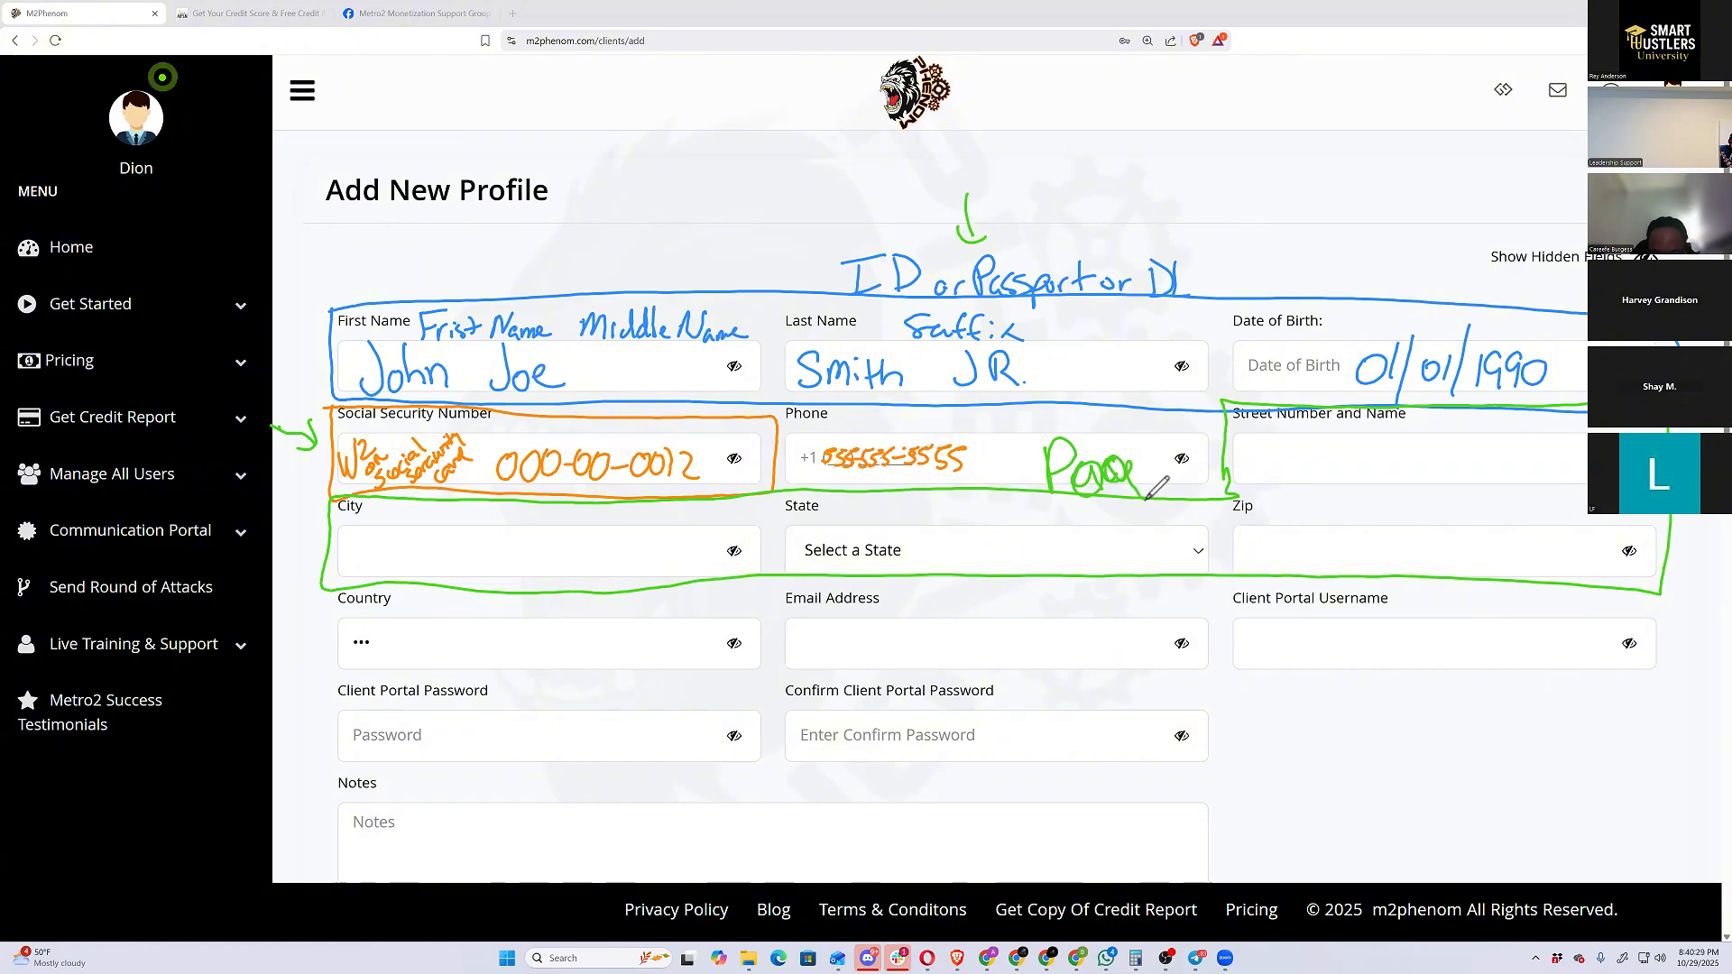
# Handwrite an example street number, full street name and apartment over the Street Number and Name field
pyautogui.moveTo(1267, 440)
pyautogui.mouseDown()
pyautogui.moveTo(1237, 446)
pyautogui.moveTo(1268, 438)
pyautogui.moveTo(1274, 483)
pyautogui.moveTo(1289, 461)
pyautogui.mouseUp()
pyautogui.moveTo(1284, 467)
pyautogui.mouseDown()
pyautogui.moveTo(1286, 483)
pyautogui.moveTo(1342, 451)
pyautogui.moveTo(1353, 469)
pyautogui.moveTo(1326, 505)
pyautogui.mouseUp()
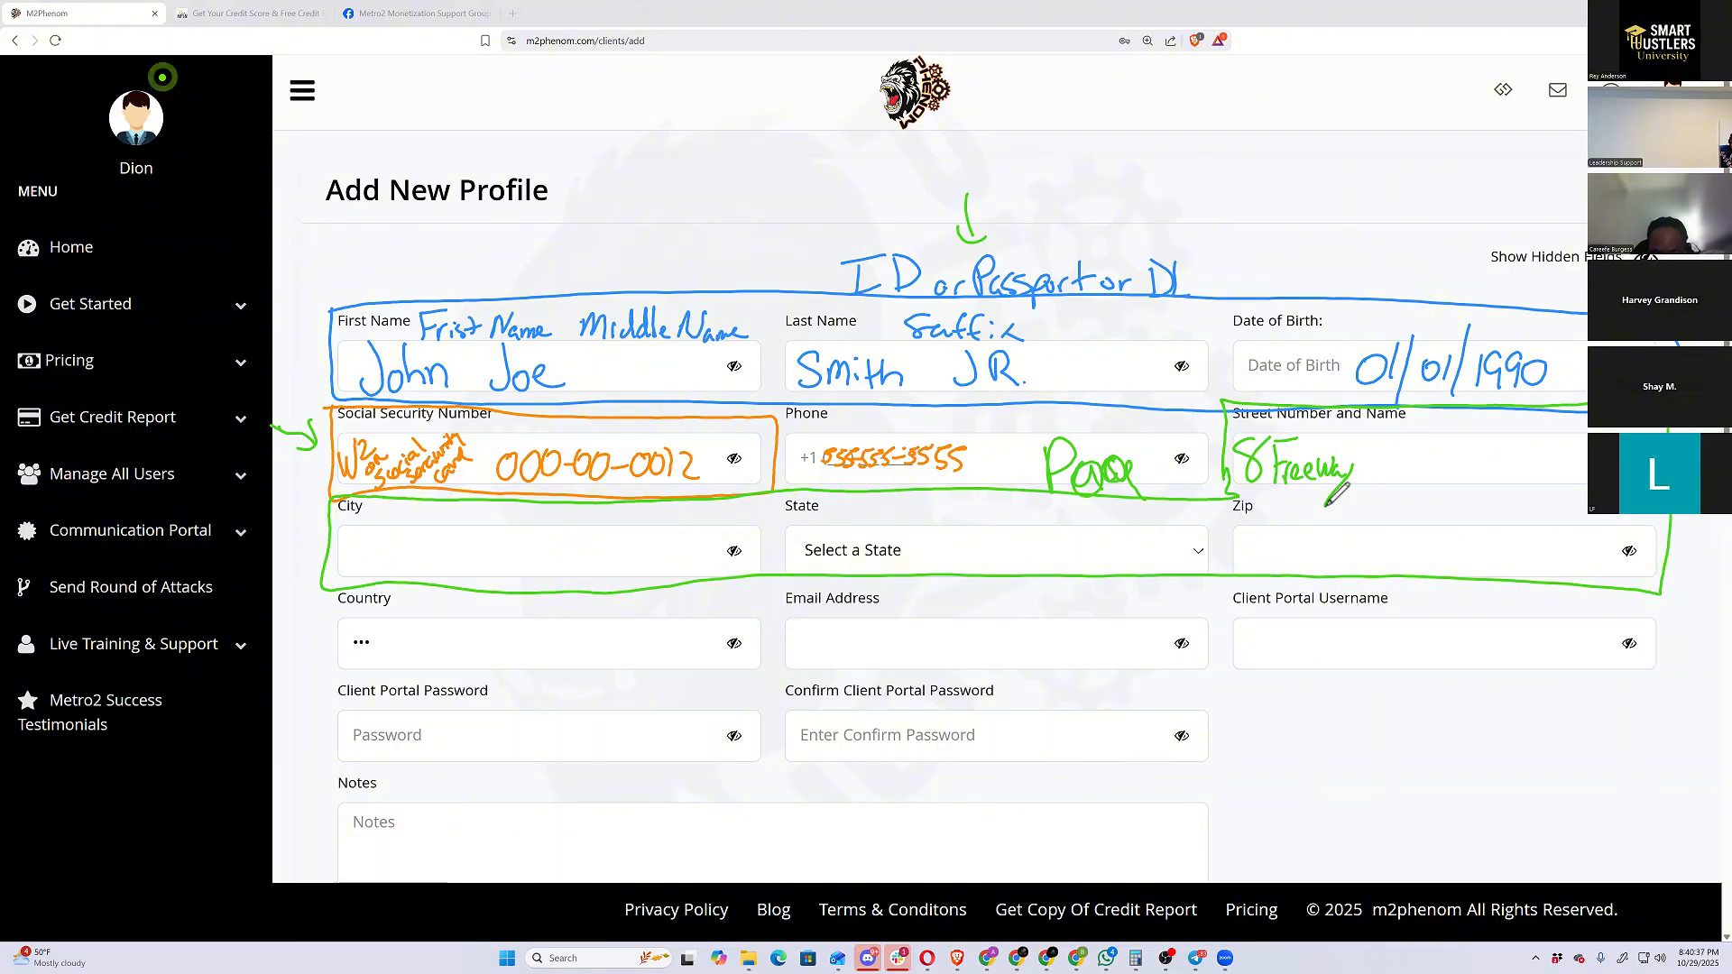
pyautogui.moveTo(1367, 447)
pyautogui.mouseDown()
pyautogui.moveTo(1363, 478)
pyautogui.moveTo(1389, 446)
pyautogui.moveTo(1398, 471)
pyautogui.moveTo(1420, 453)
pyautogui.moveTo(1434, 473)
pyautogui.moveTo(1470, 449)
pyautogui.moveTo(1490, 477)
pyautogui.mouseUp()
pyautogui.moveTo(1482, 463)
pyautogui.mouseDown()
pyautogui.moveTo(1562, 476)
pyautogui.moveTo(1574, 433)
pyautogui.moveTo(1584, 491)
pyautogui.moveTo(1587, 465)
pyautogui.mouseUp()
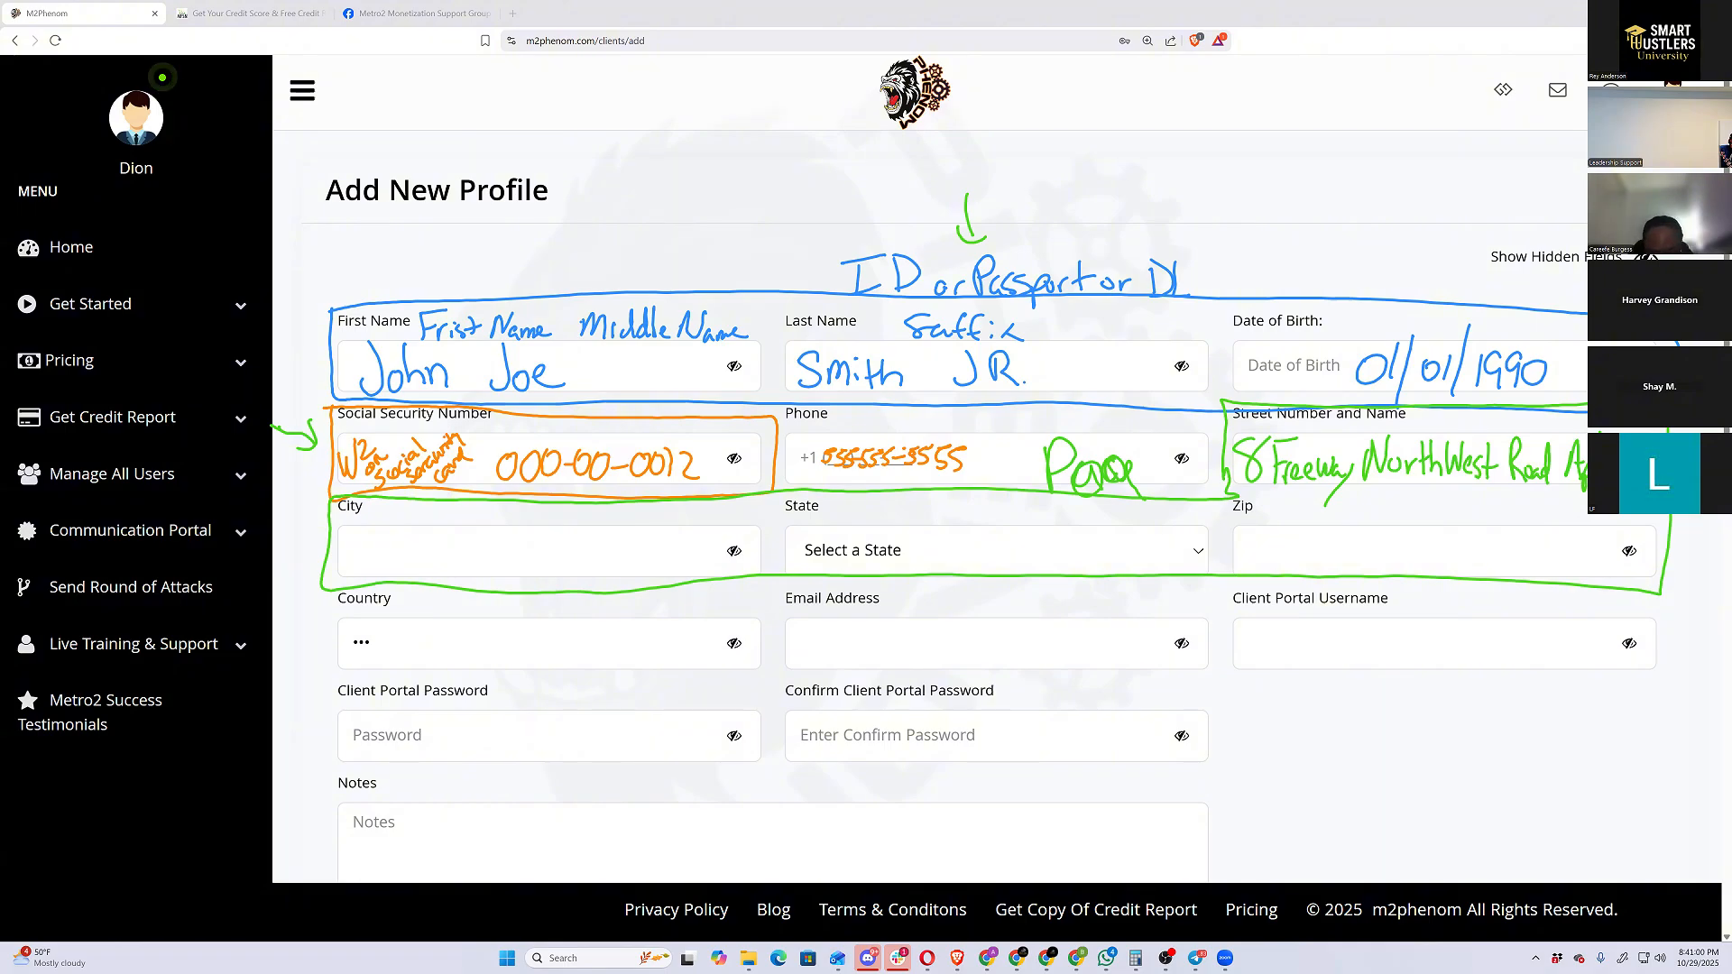
# Handwrite an example city, state abbreviation and ZIP code over the matching fields, correcting the ZIP code's last digits
pyautogui.moveTo(348, 540)
pyautogui.mouseDown()
pyautogui.moveTo(390, 550)
pyautogui.moveTo(406, 531)
pyautogui.moveTo(411, 550)
pyautogui.moveTo(467, 560)
pyautogui.mouseUp()
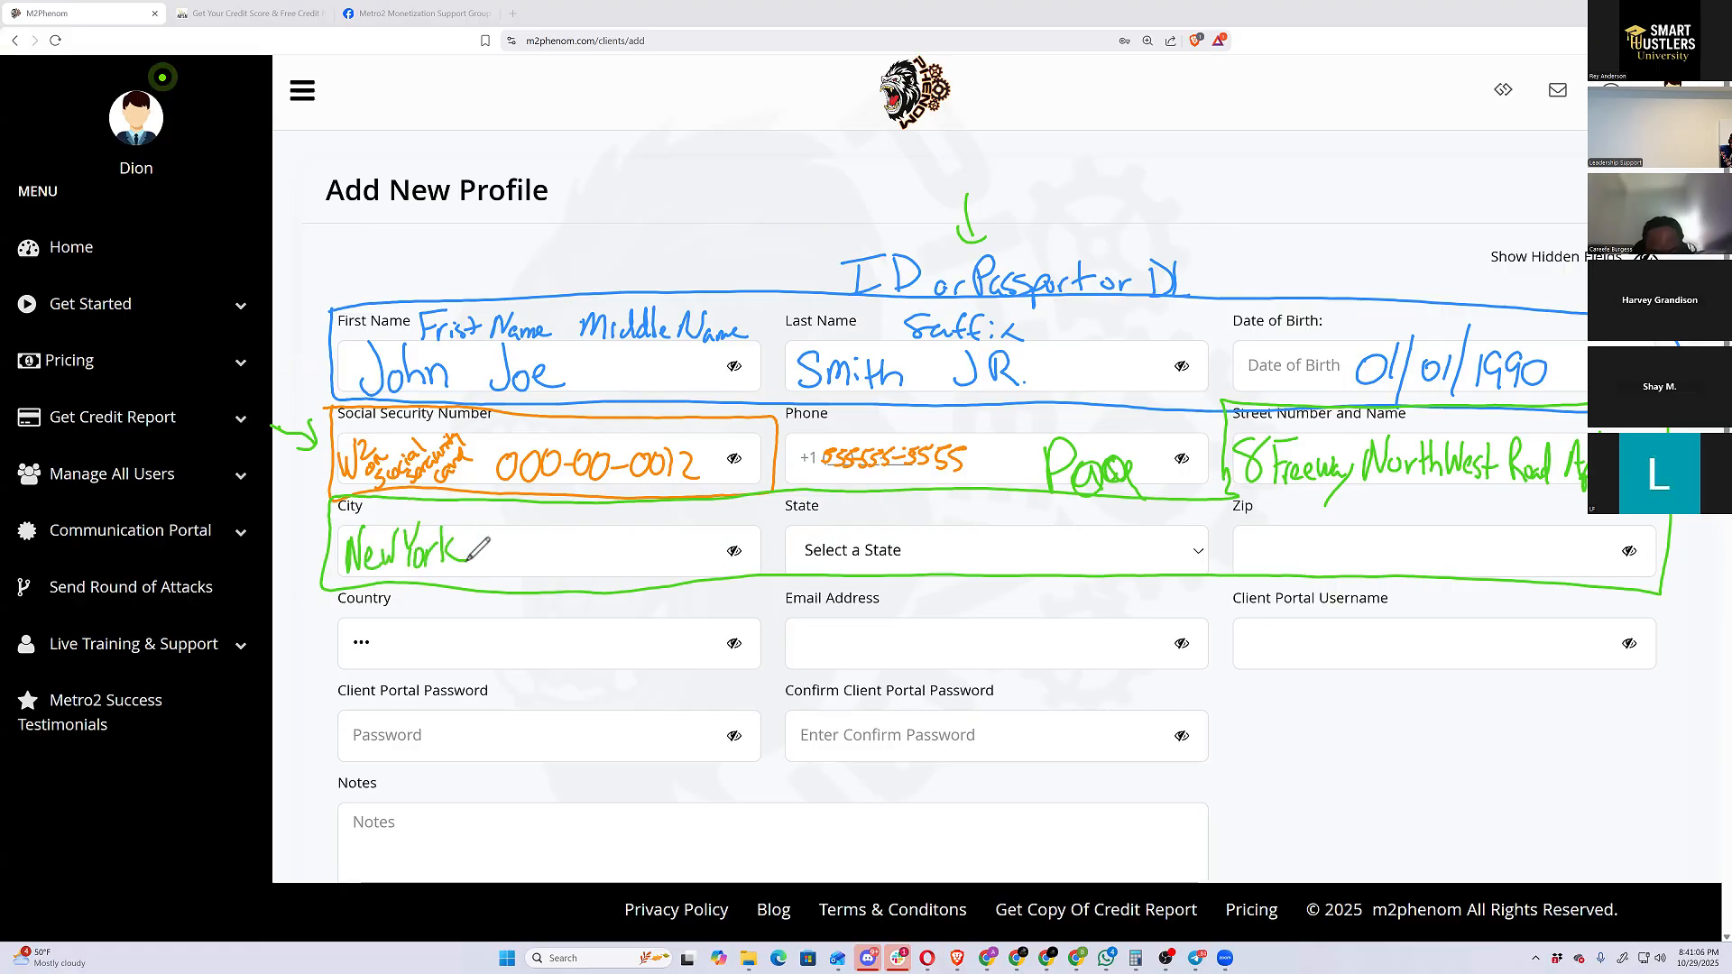
pyautogui.moveTo(902, 552)
pyautogui.mouseDown()
pyautogui.moveTo(929, 523)
pyautogui.moveTo(952, 537)
pyautogui.mouseUp()
pyautogui.moveTo(961, 522); pyautogui.dragTo(935, 557)
pyautogui.moveTo(1247, 533)
pyautogui.mouseDown()
pyautogui.moveTo(1247, 582)
pyautogui.moveTo(1286, 542)
pyautogui.moveTo(1325, 532)
pyautogui.moveTo(1358, 567)
pyautogui.moveTo(1388, 543)
pyautogui.mouseUp()
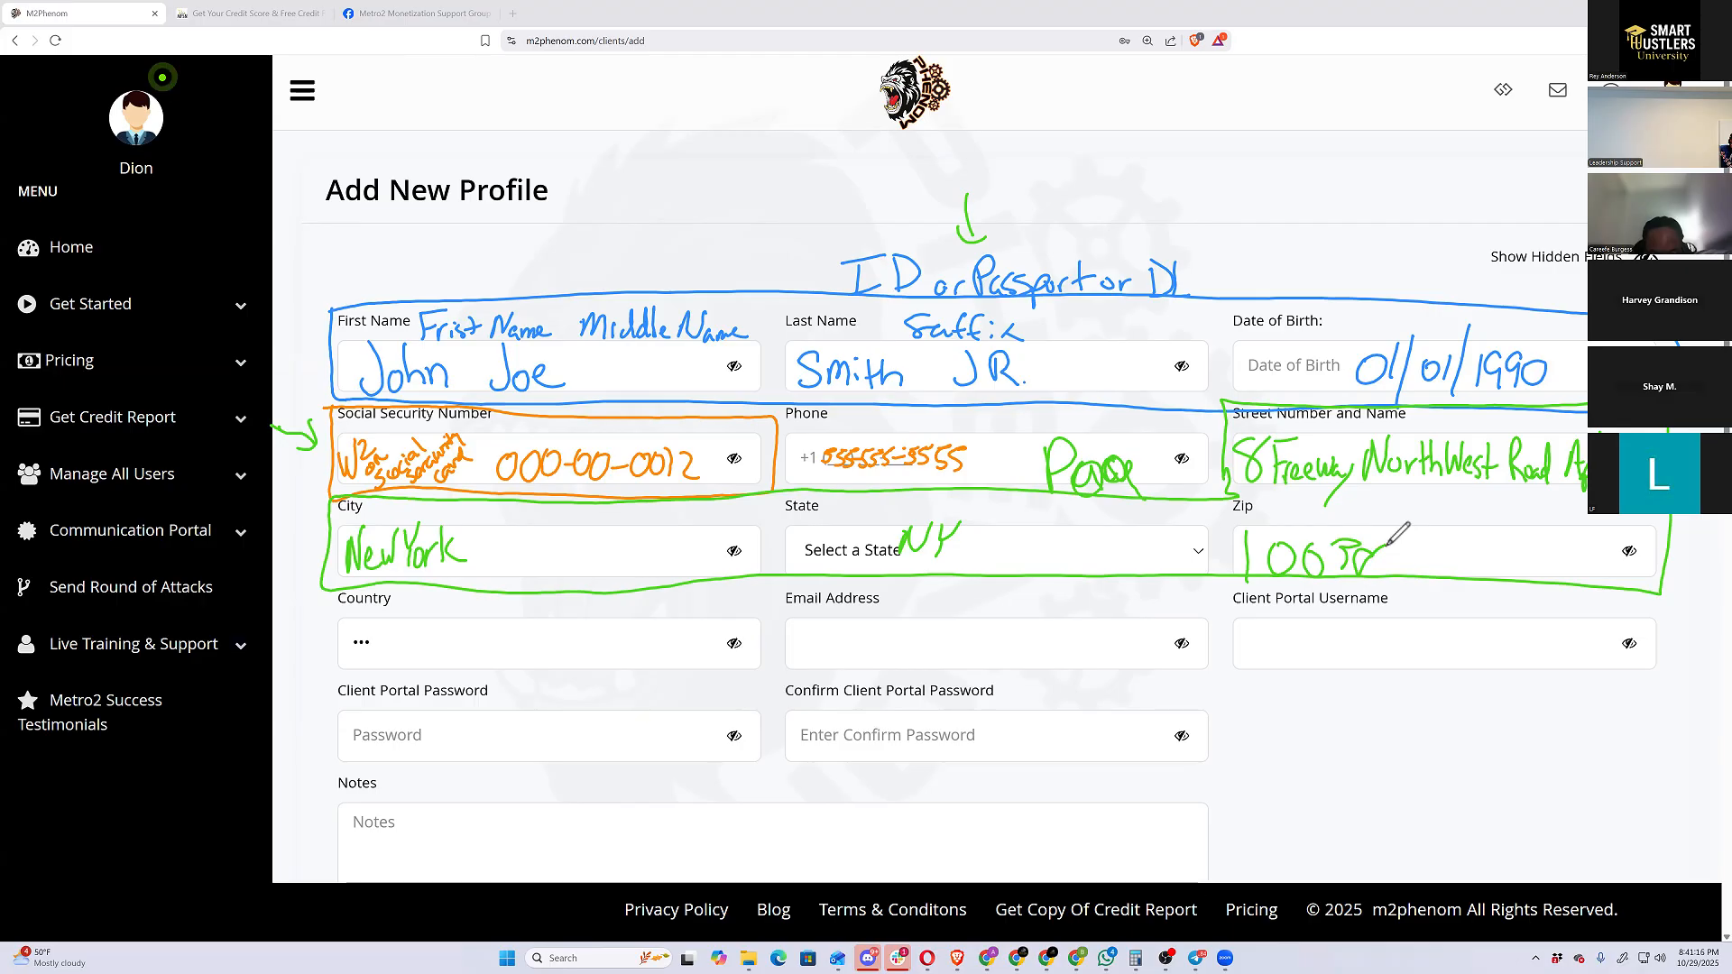
pyautogui.moveTo(1389, 546); pyautogui.dragTo(1340, 548)
pyautogui.moveTo(1331, 534)
pyautogui.mouseDown()
pyautogui.moveTo(1333, 570)
pyautogui.moveTo(1374, 541)
pyautogui.mouseUp()
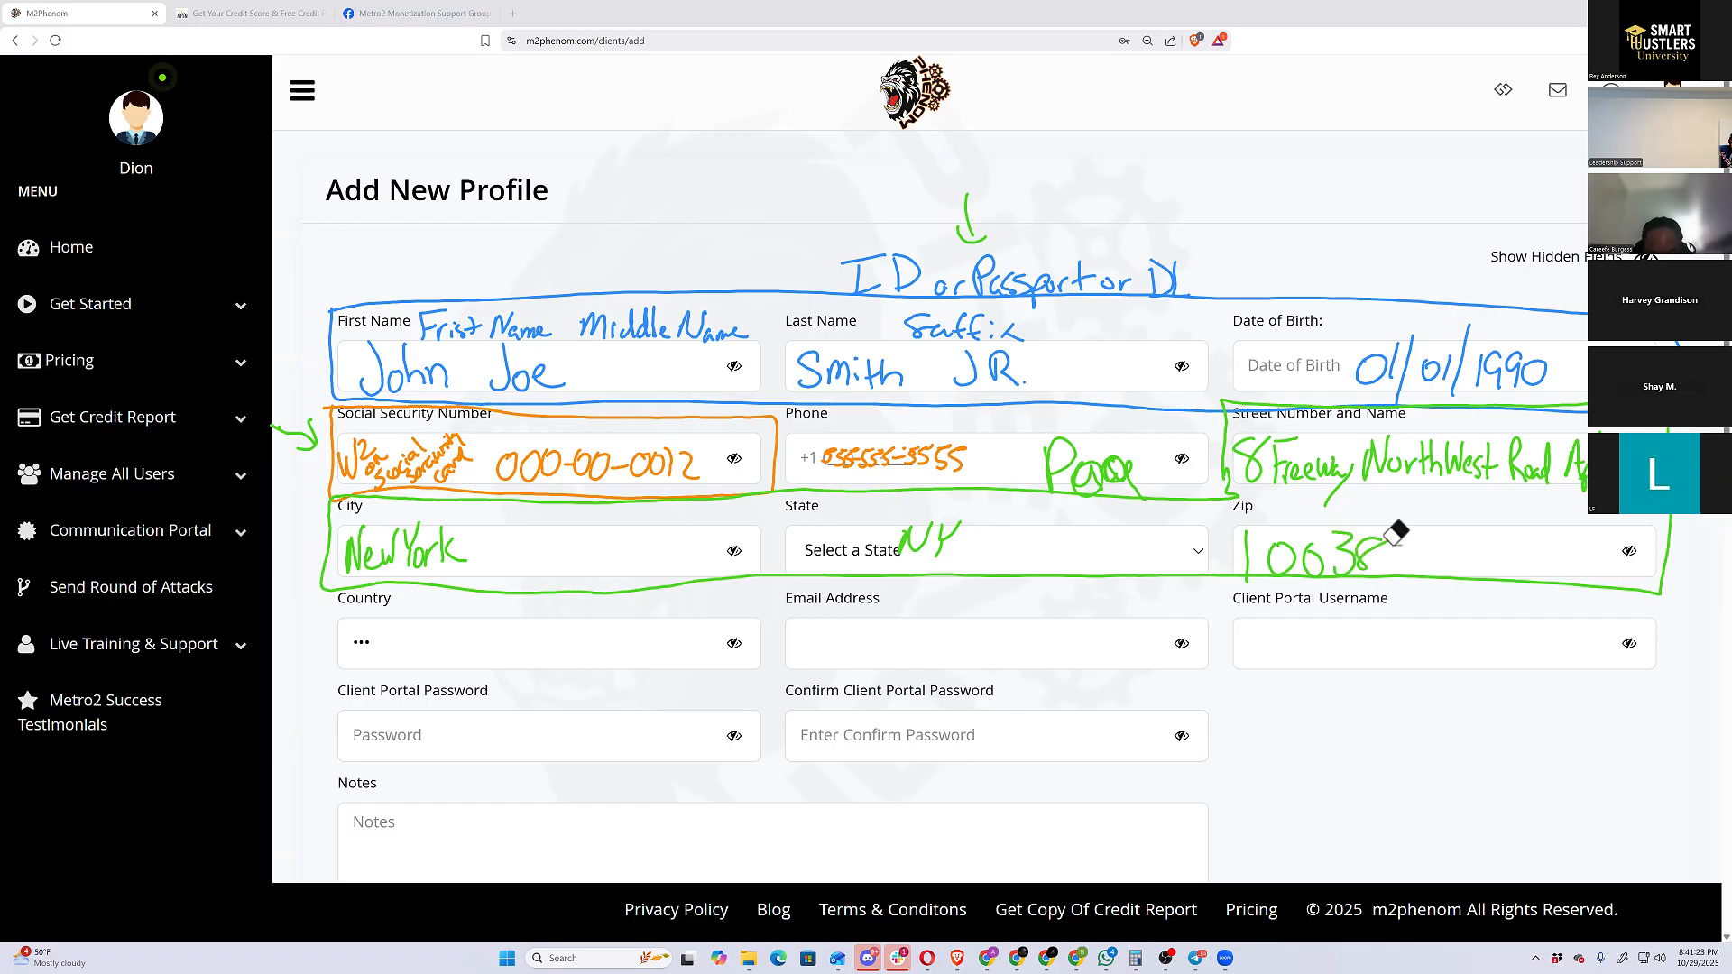
# Add a slash and an alternative borough name after the handwritten example city
pyautogui.moveTo(493, 502)
pyautogui.mouseDown()
pyautogui.moveTo(455, 592)
pyautogui.moveTo(584, 566)
pyautogui.mouseUp()
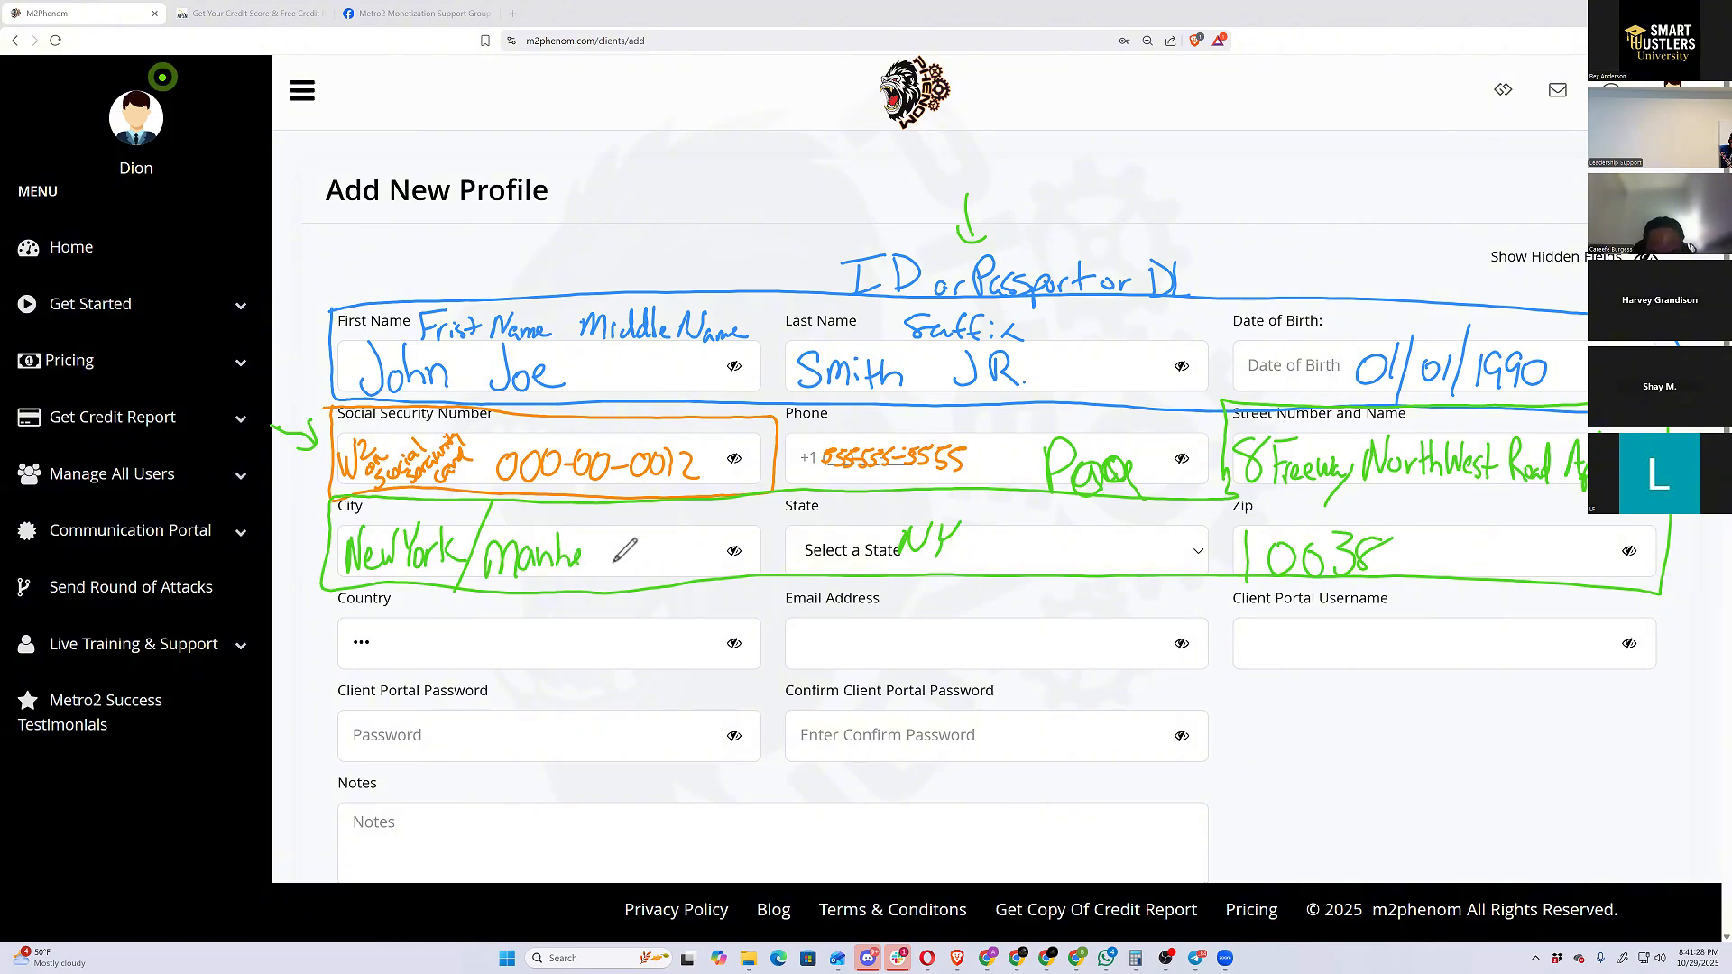
pyautogui.moveTo(581, 537); pyautogui.dragTo(597, 566)
pyautogui.moveTo(600, 533); pyautogui.dragTo(624, 568)
pyautogui.moveTo(626, 559); pyautogui.dragTo(642, 570)
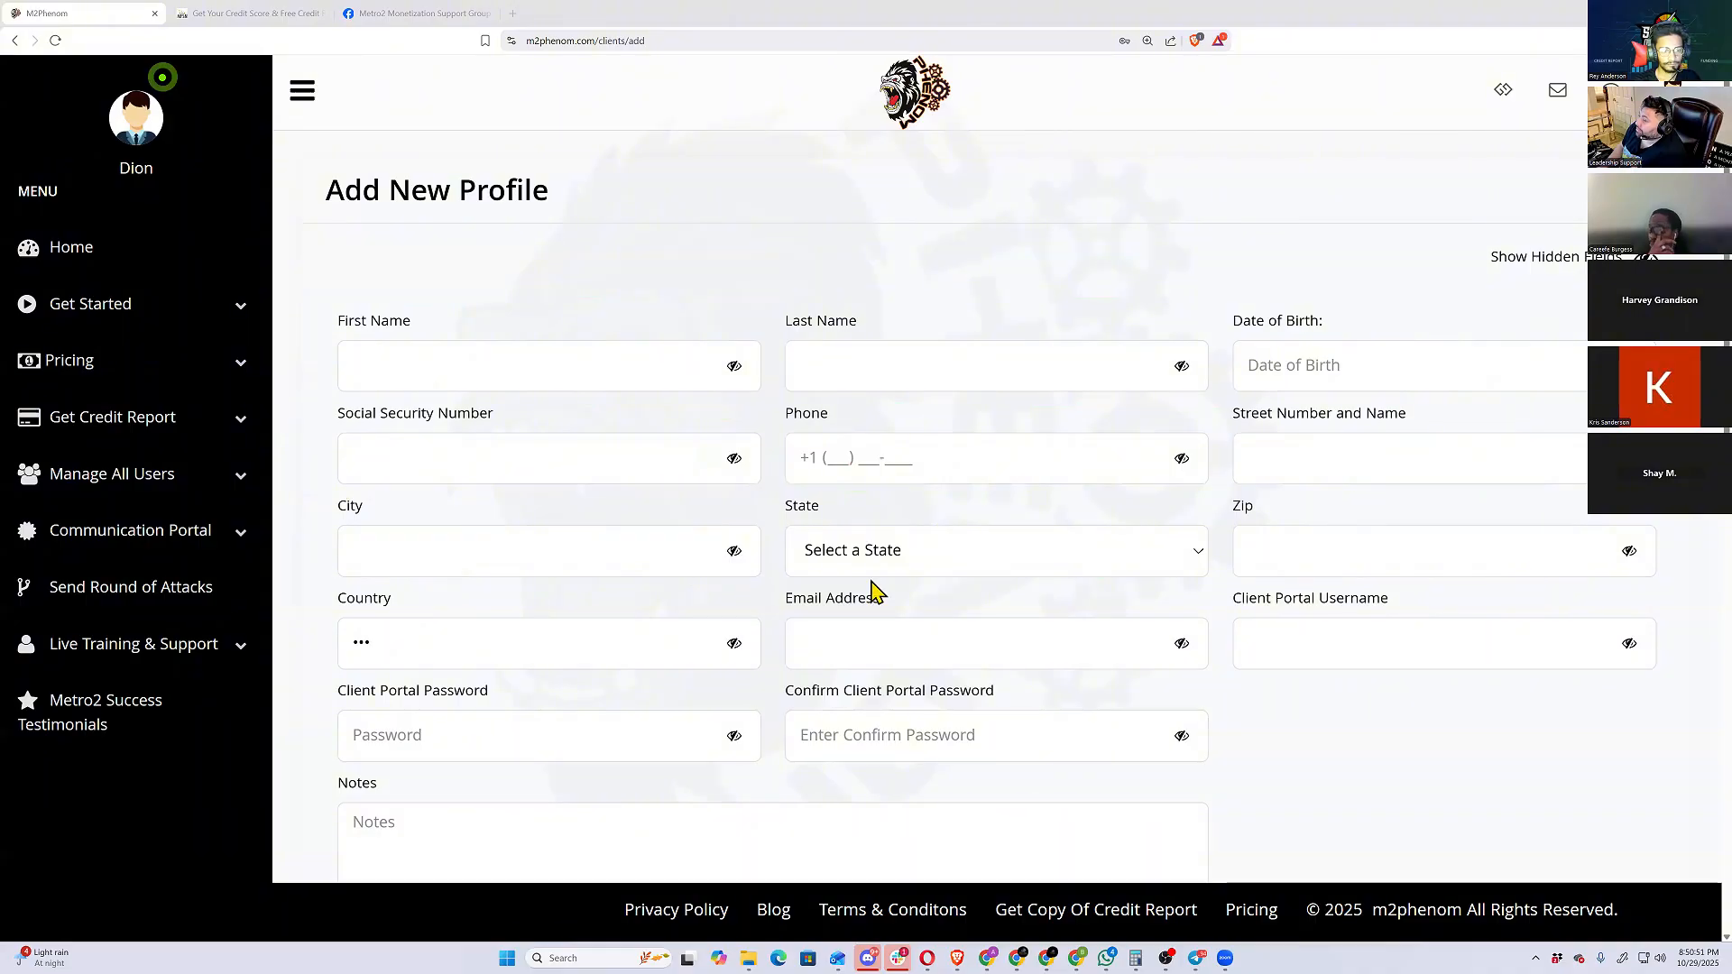
# Show the credit report monitoring site options and choose MyFreeScoreNow (recommended)
pyautogui.scroll(-5, 801, 593)
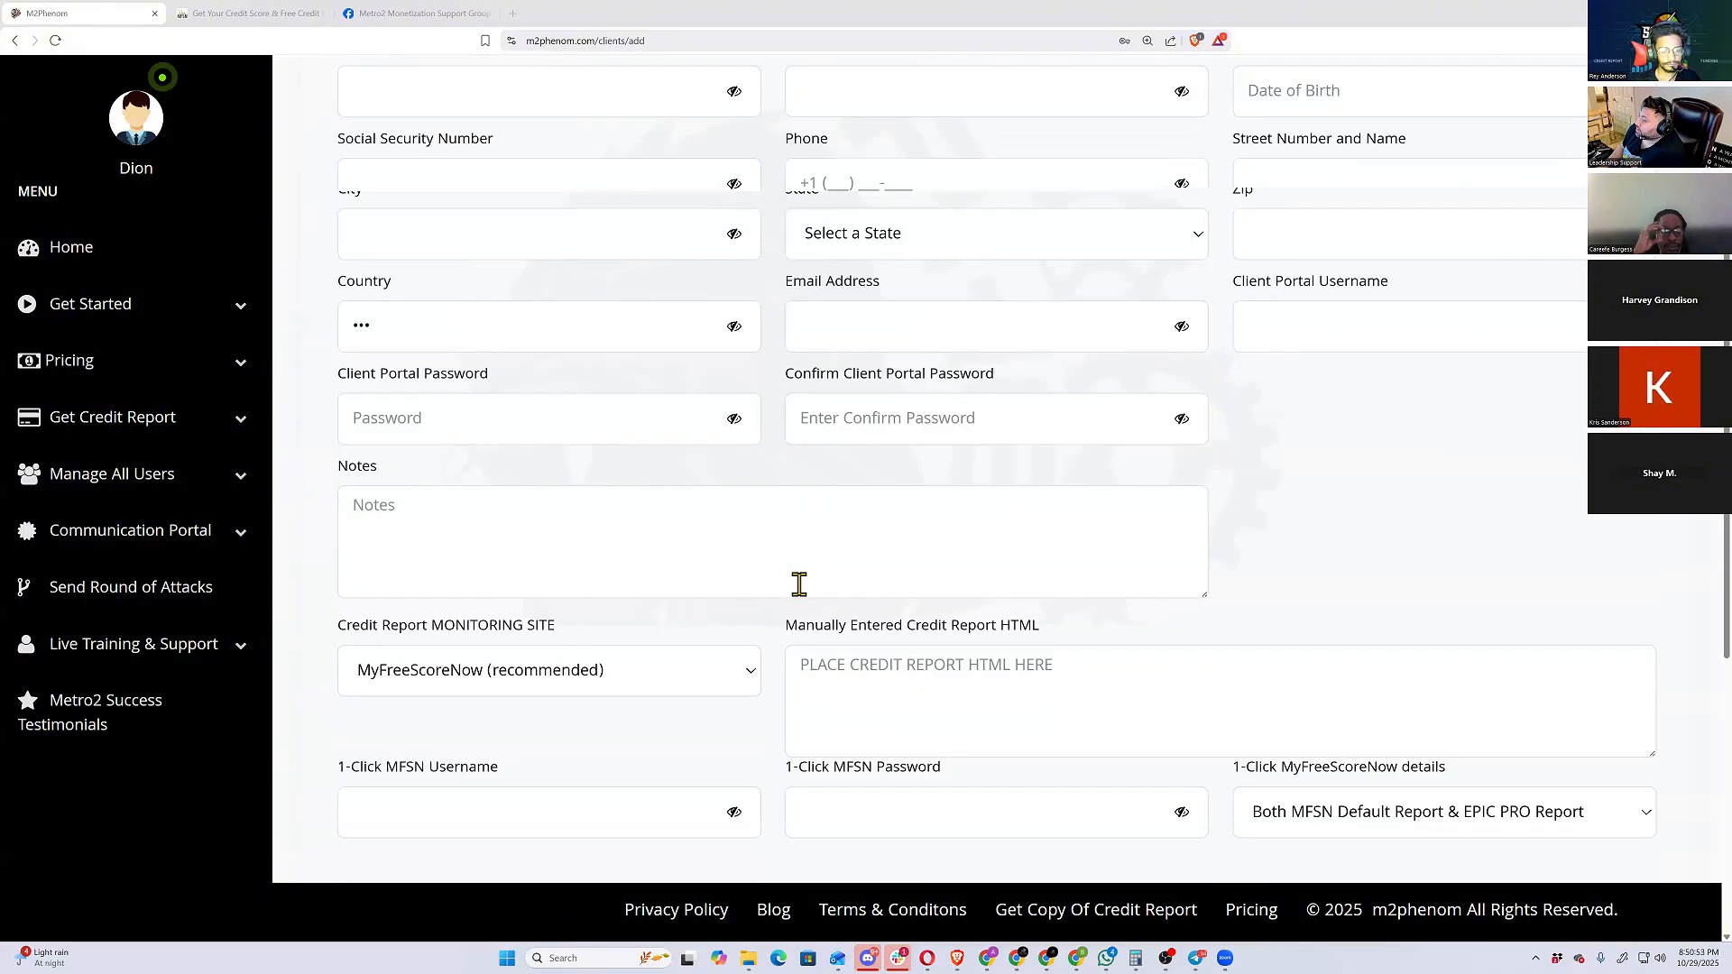
pyautogui.scroll(-2, 789, 593)
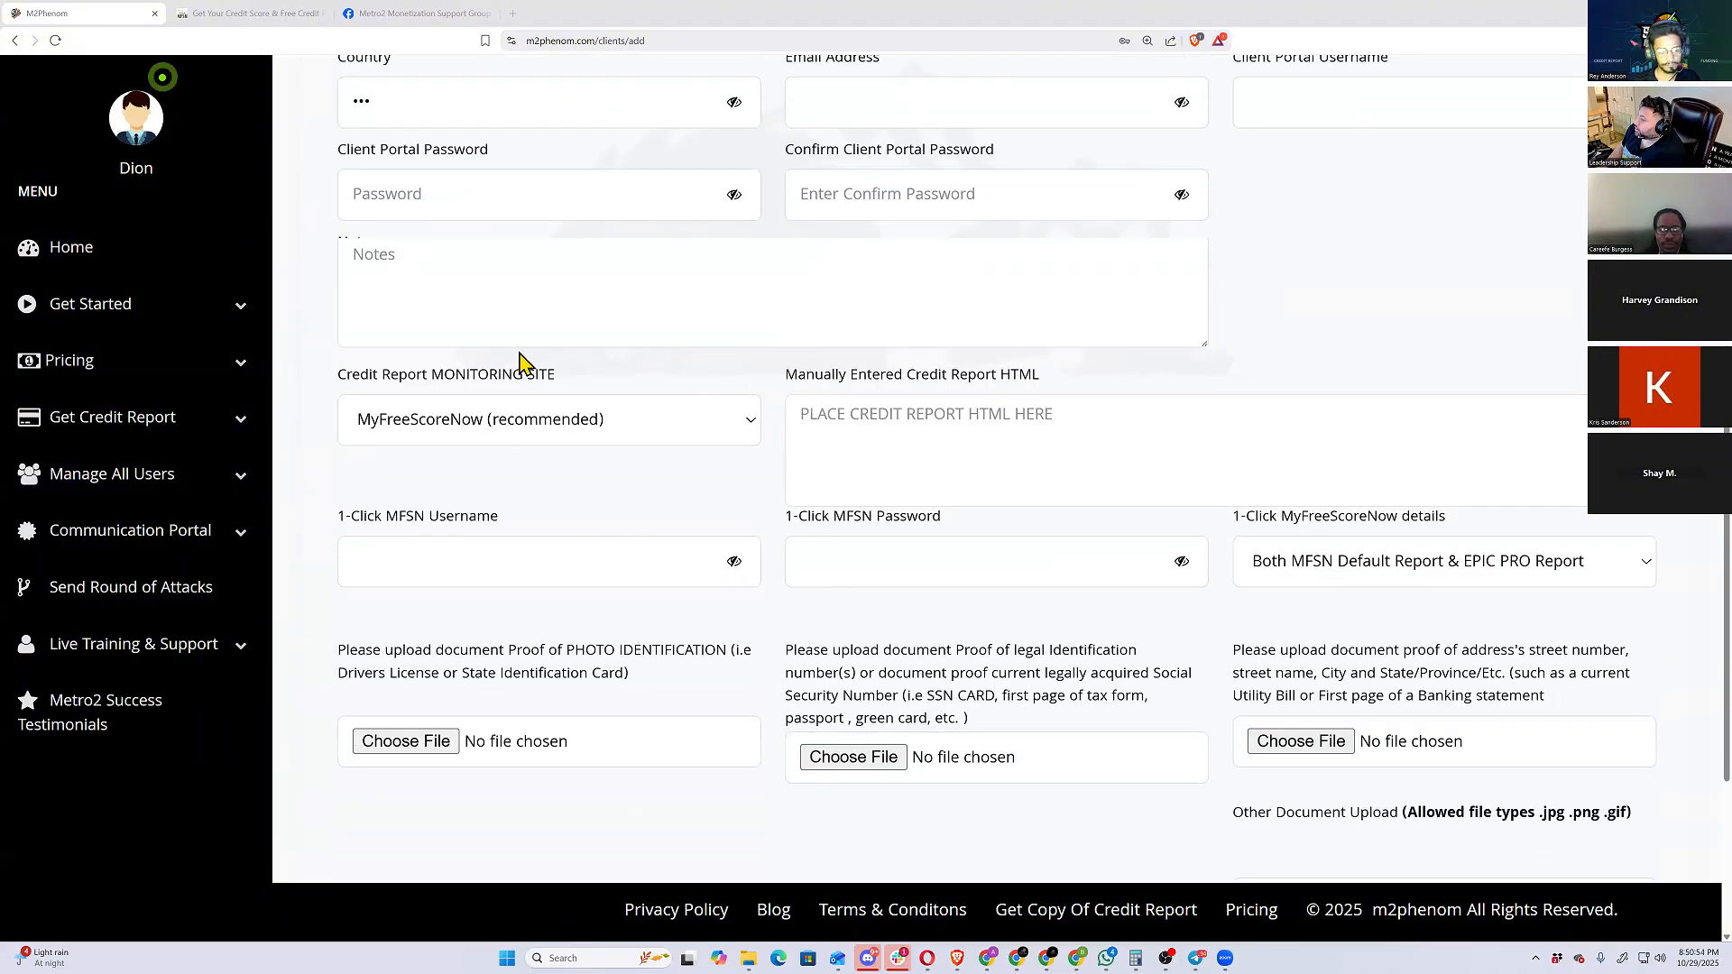
pyautogui.scroll(-1, 692, 428)
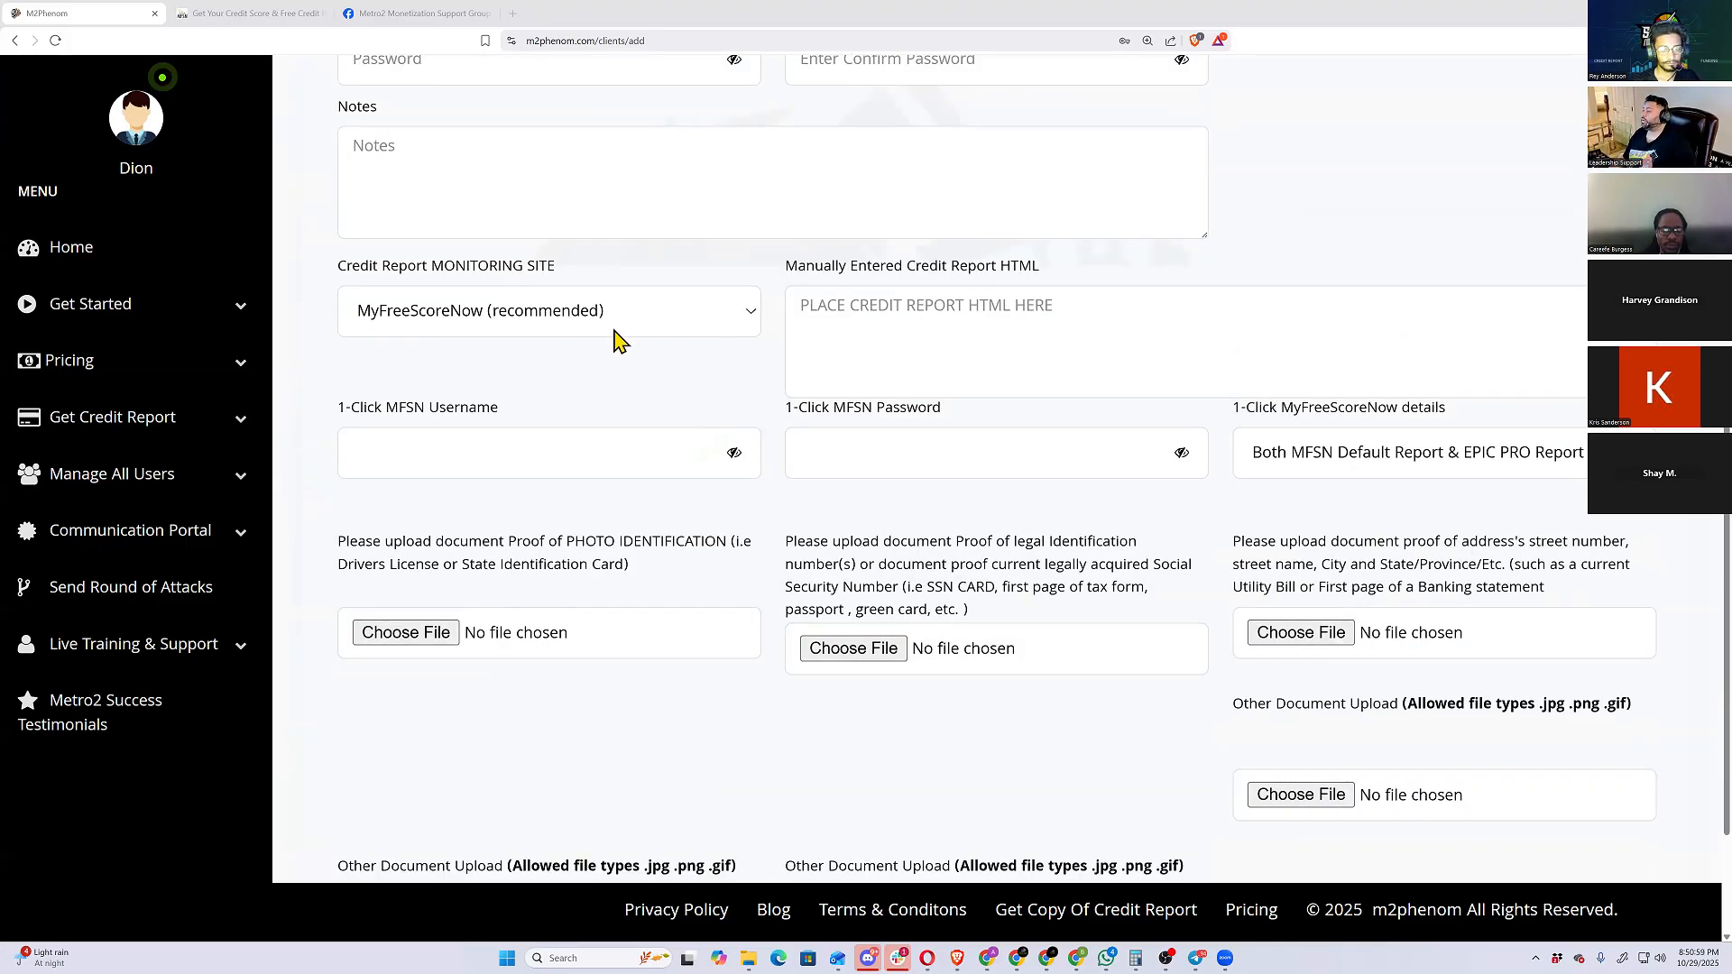
pyautogui.click(537, 329)
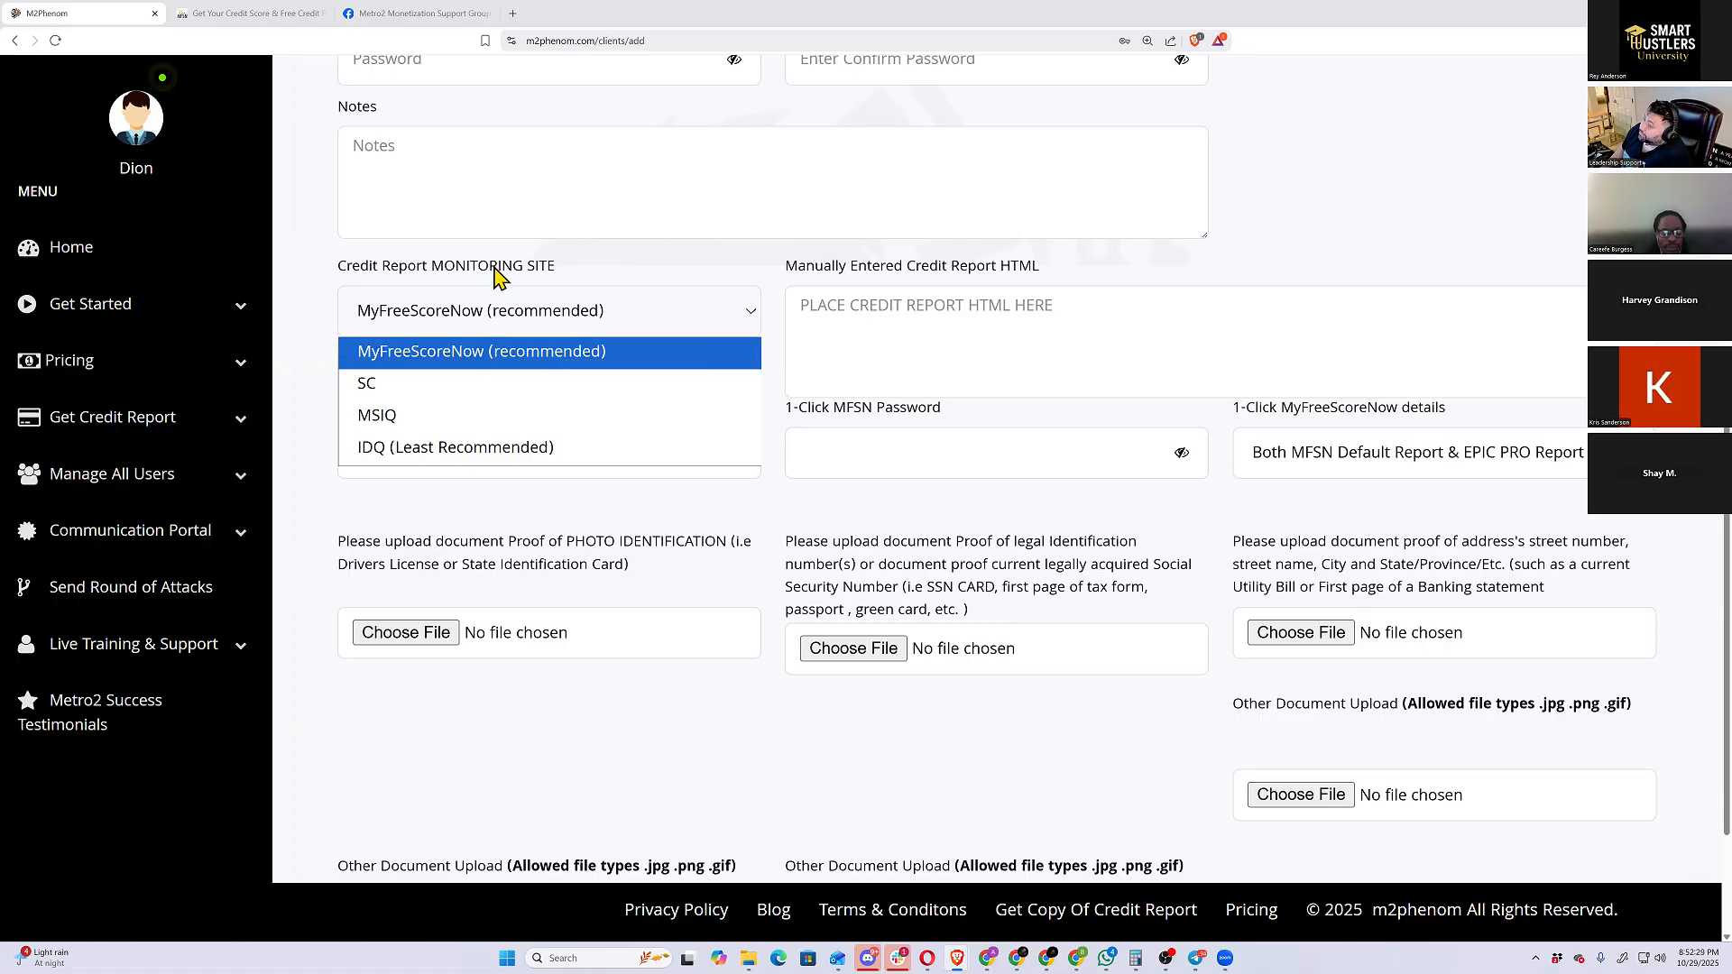
pyautogui.click(523, 359)
# Point out the empty 1-Click MFSN Username and Password fields without filling them in
pyautogui.click(365, 464)
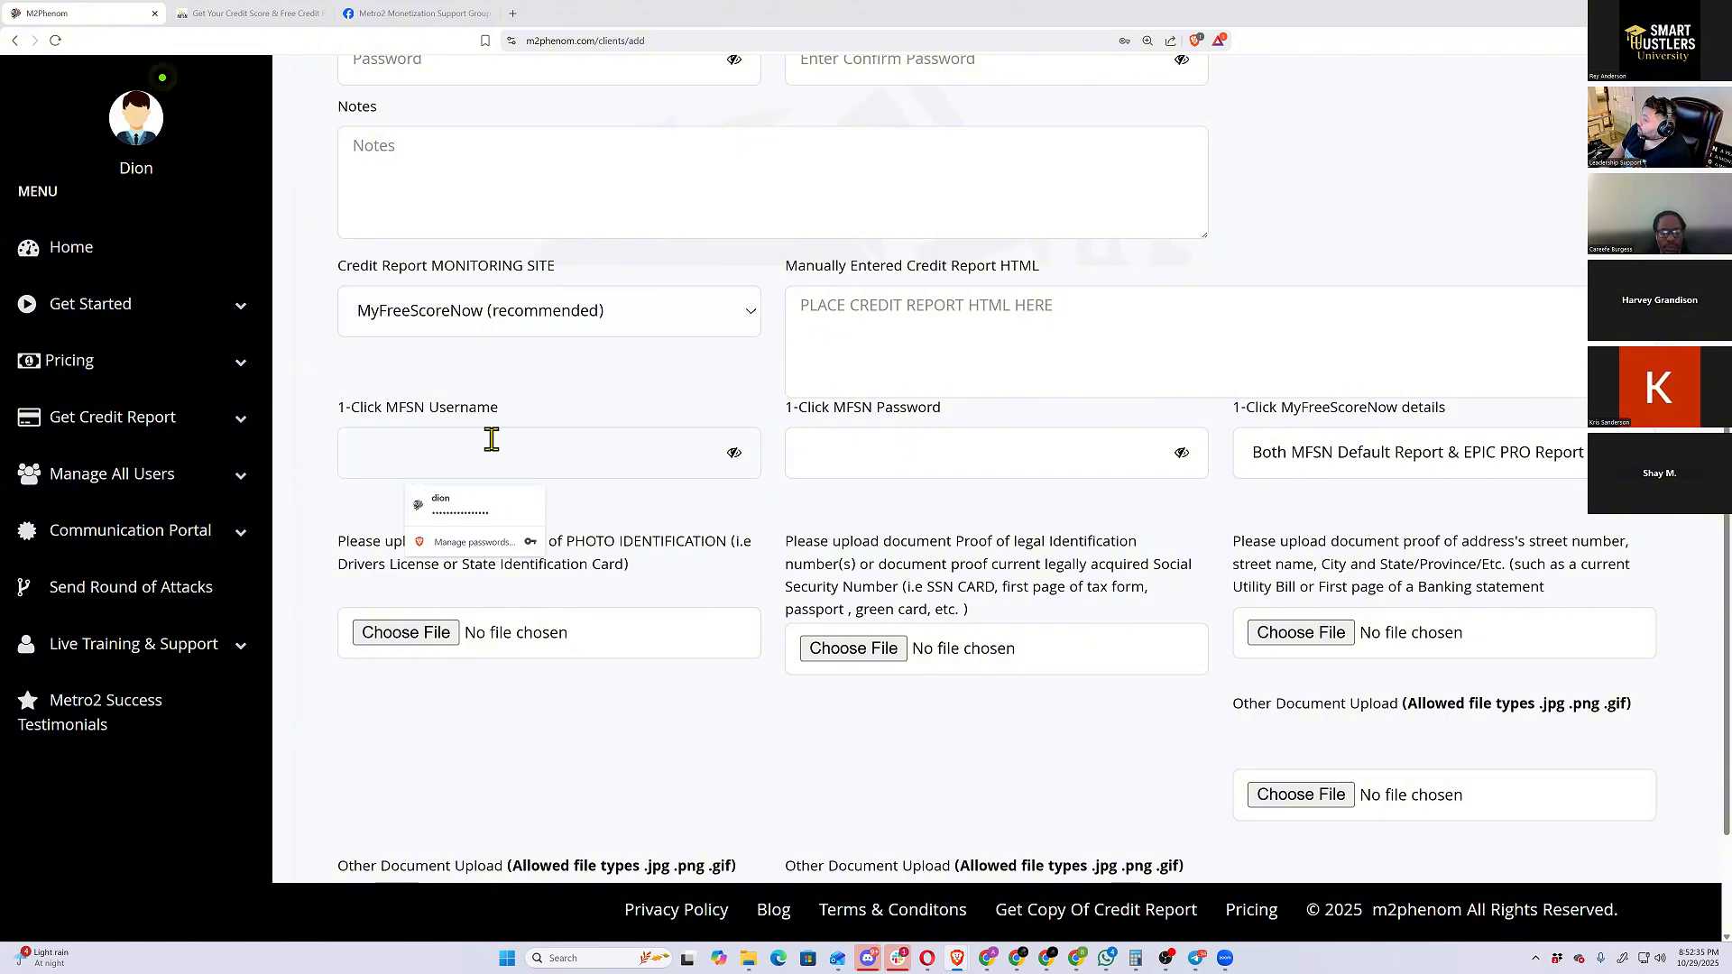
pyautogui.click(873, 446)
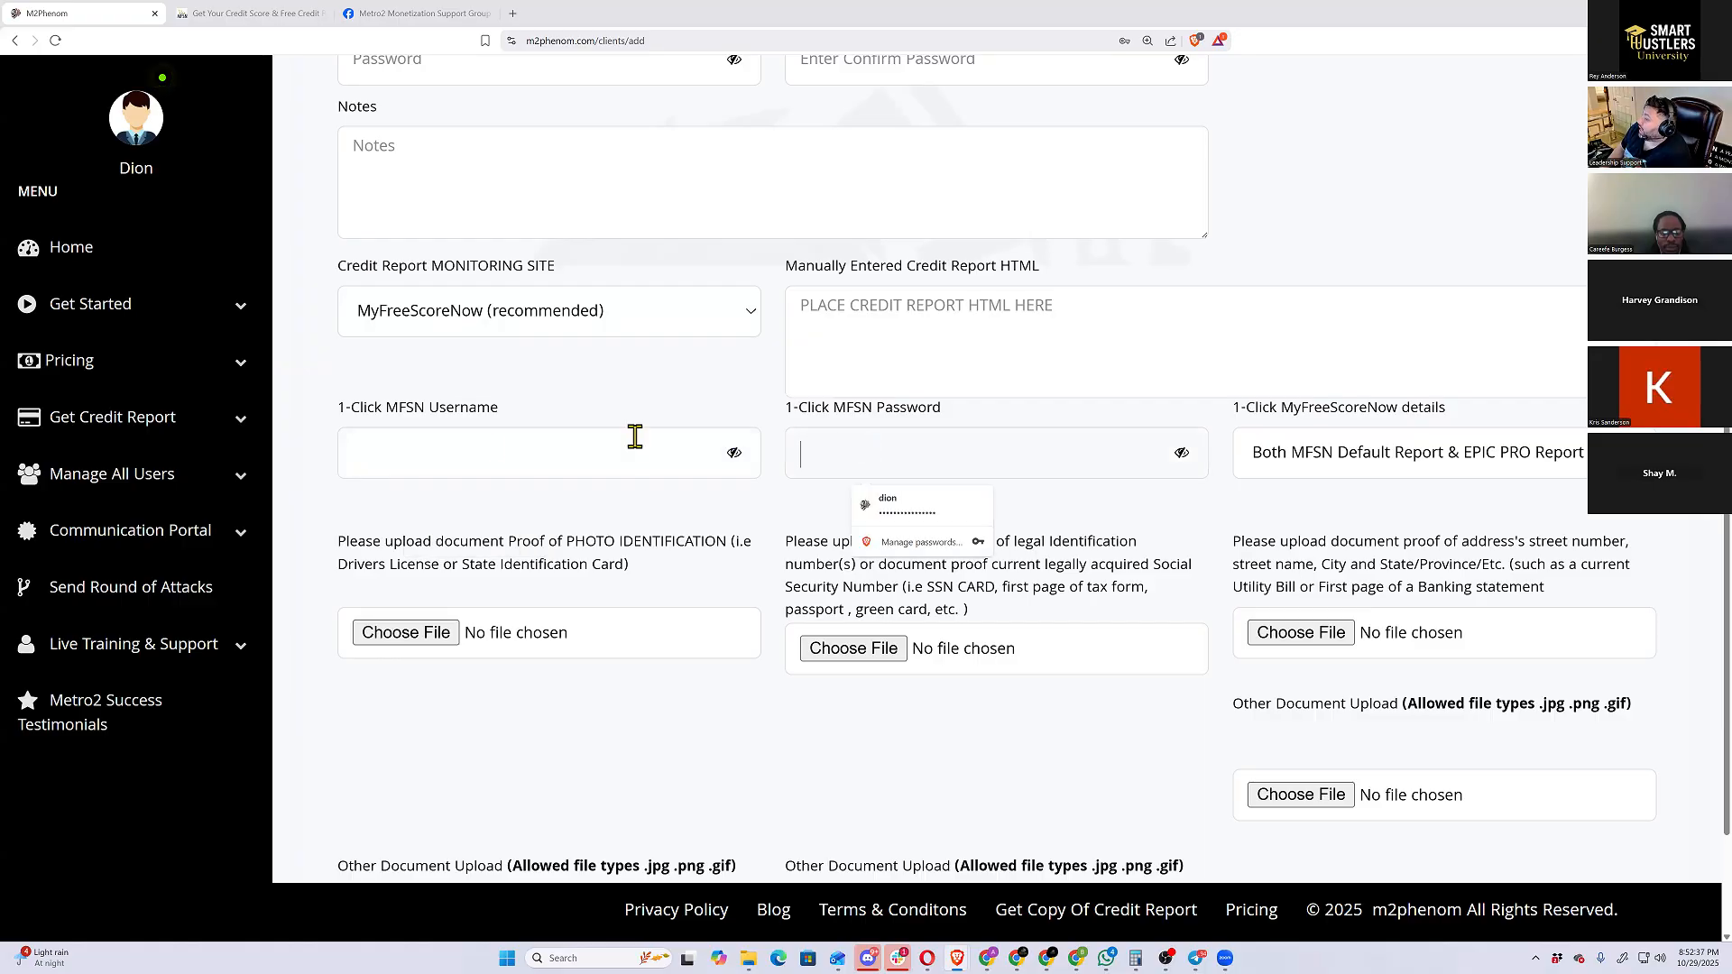
pyautogui.click(492, 449)
pyautogui.click(848, 451)
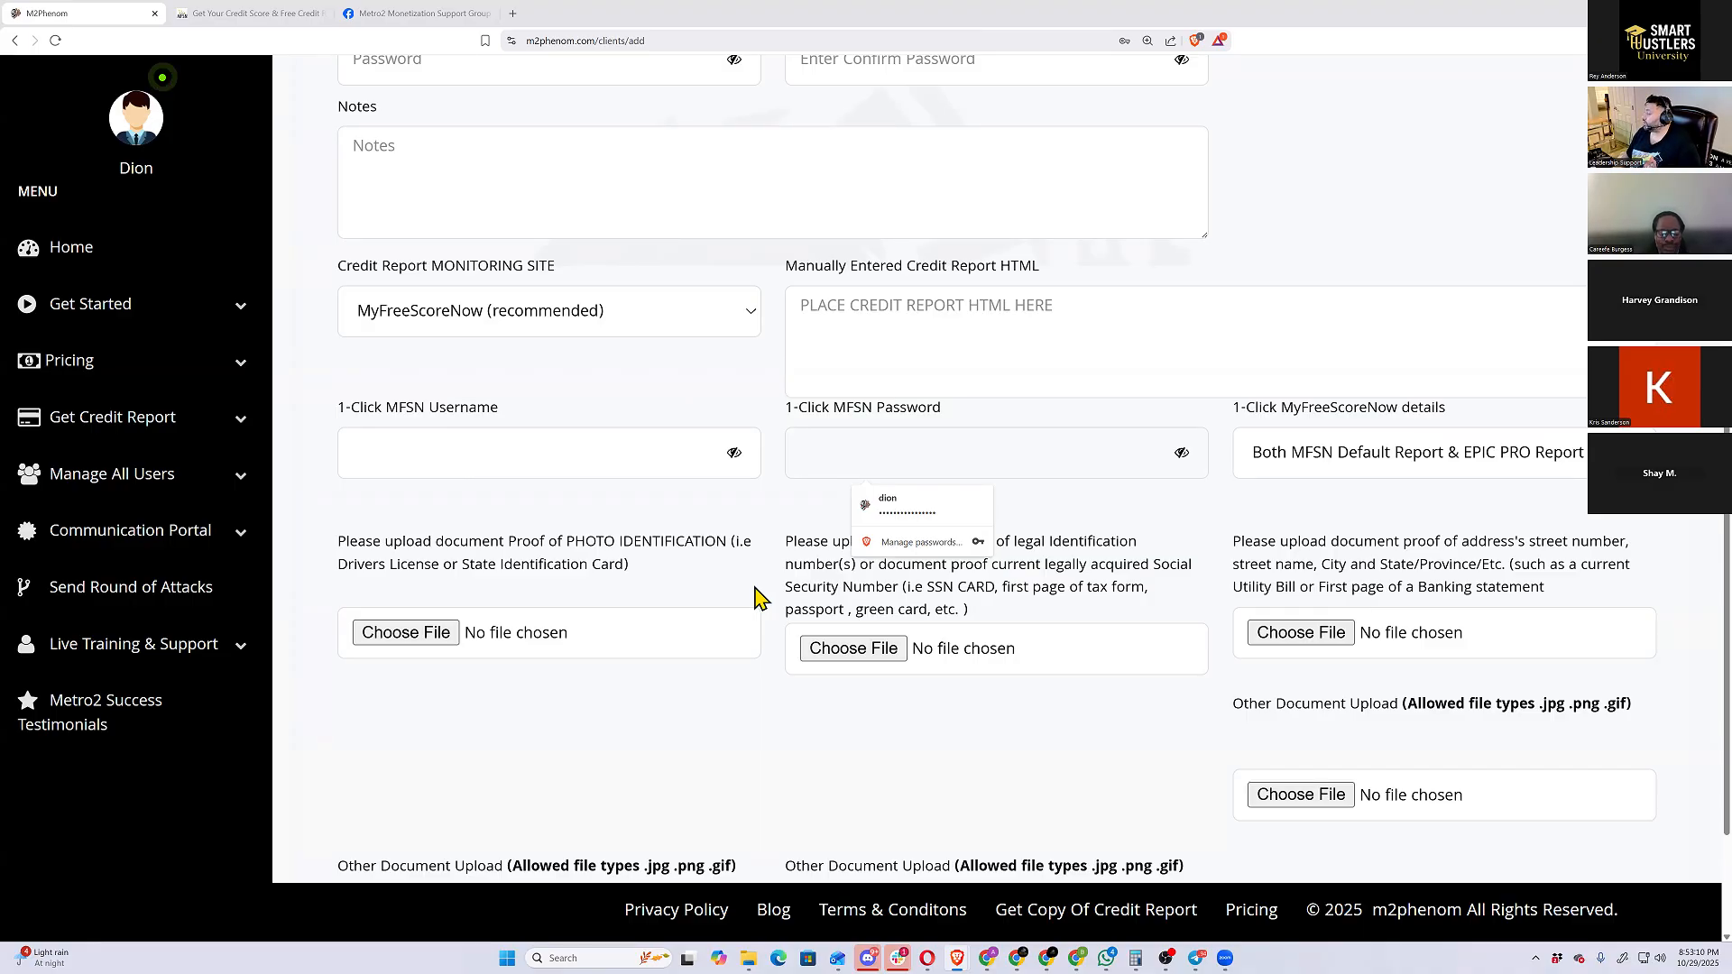
pyautogui.click(652, 687)
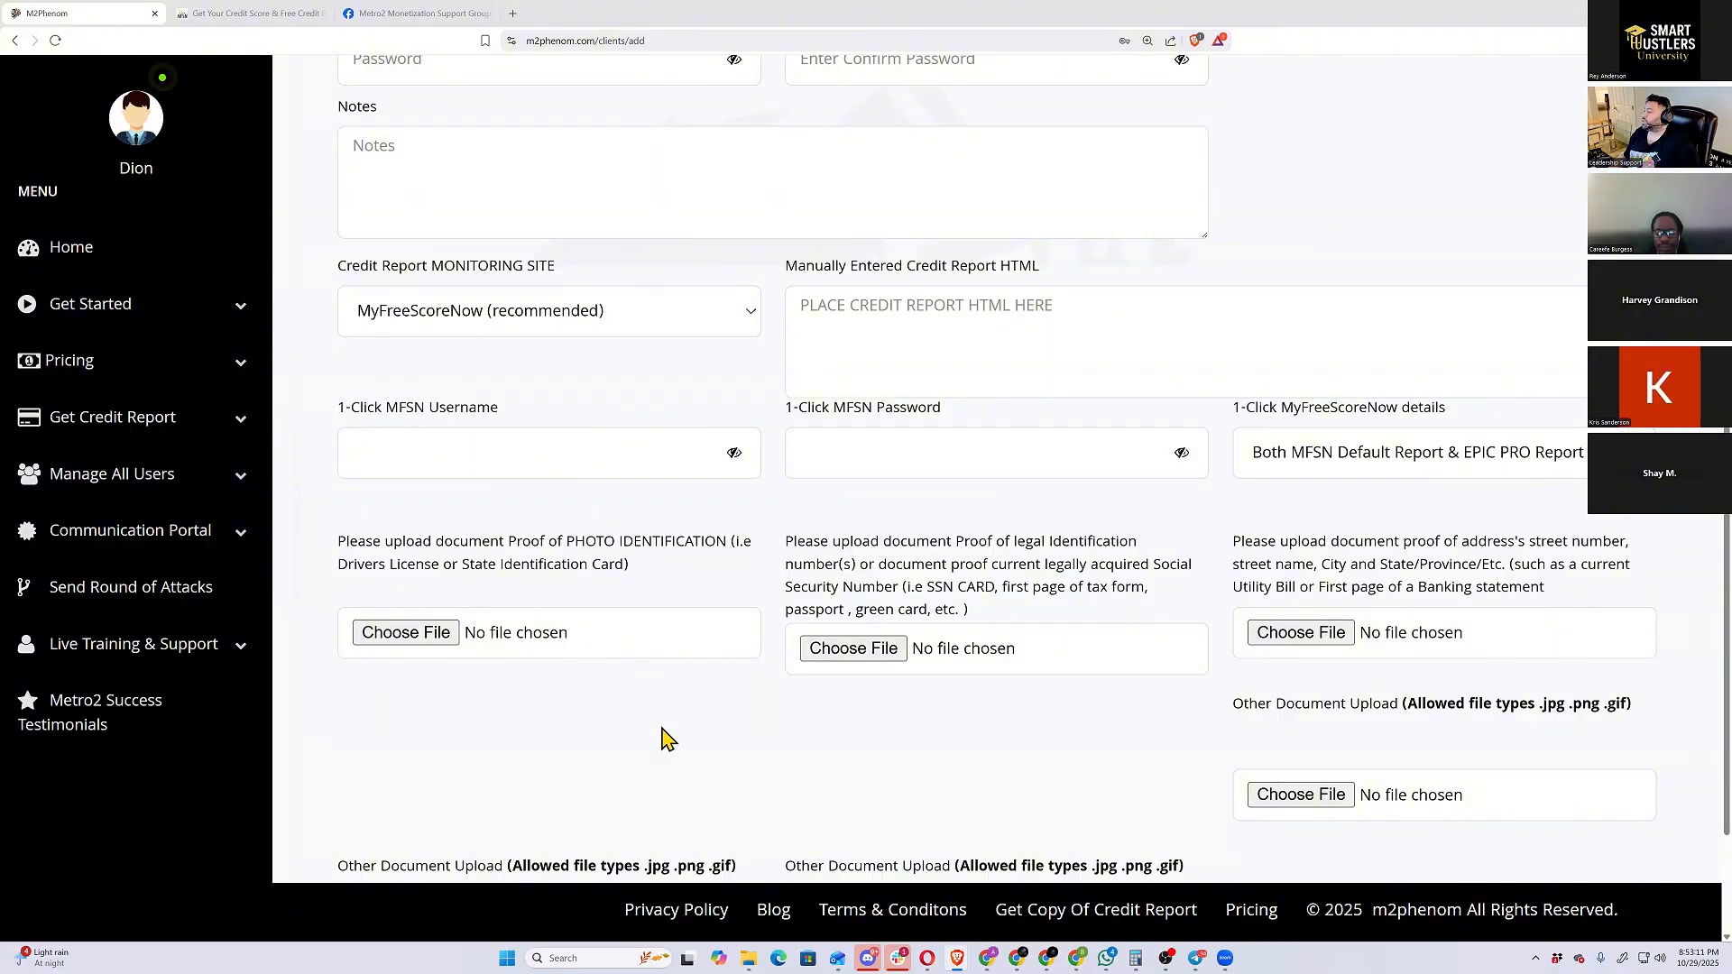
# Highlight the upload requirements for photo identification, SSN card and proof of address, and review the remaining document upload fields
pyautogui.moveTo(567, 541); pyautogui.dragTo(739, 545)
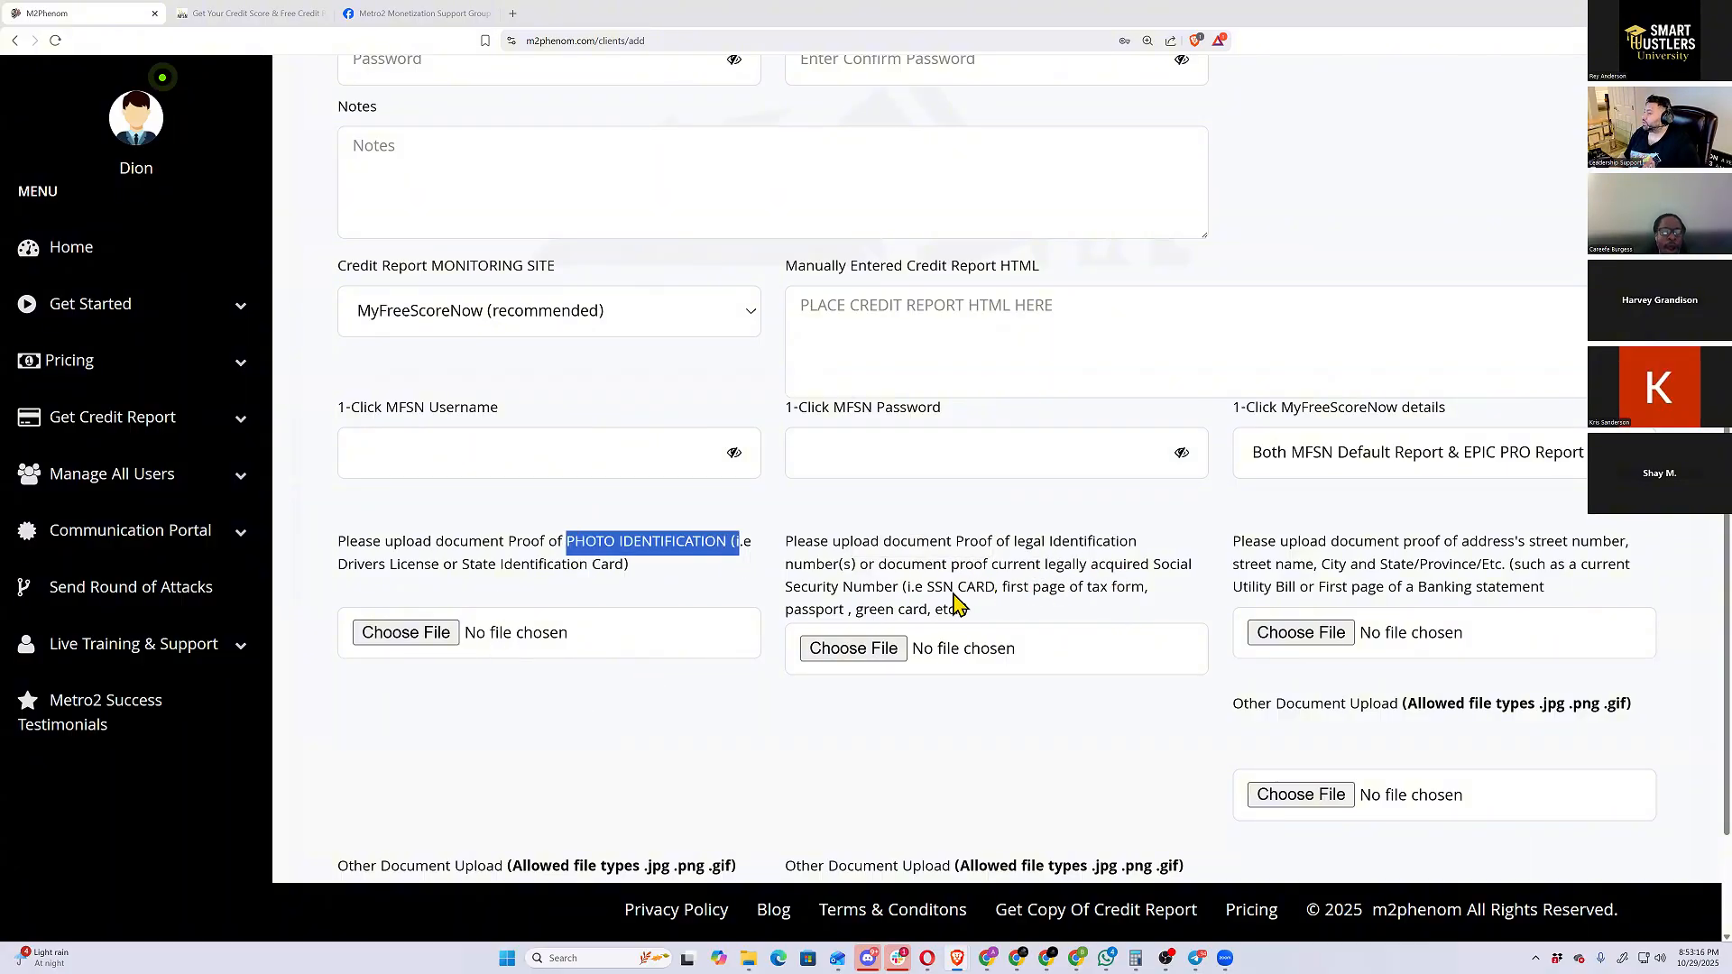
pyautogui.moveTo(925, 587); pyautogui.dragTo(995, 588)
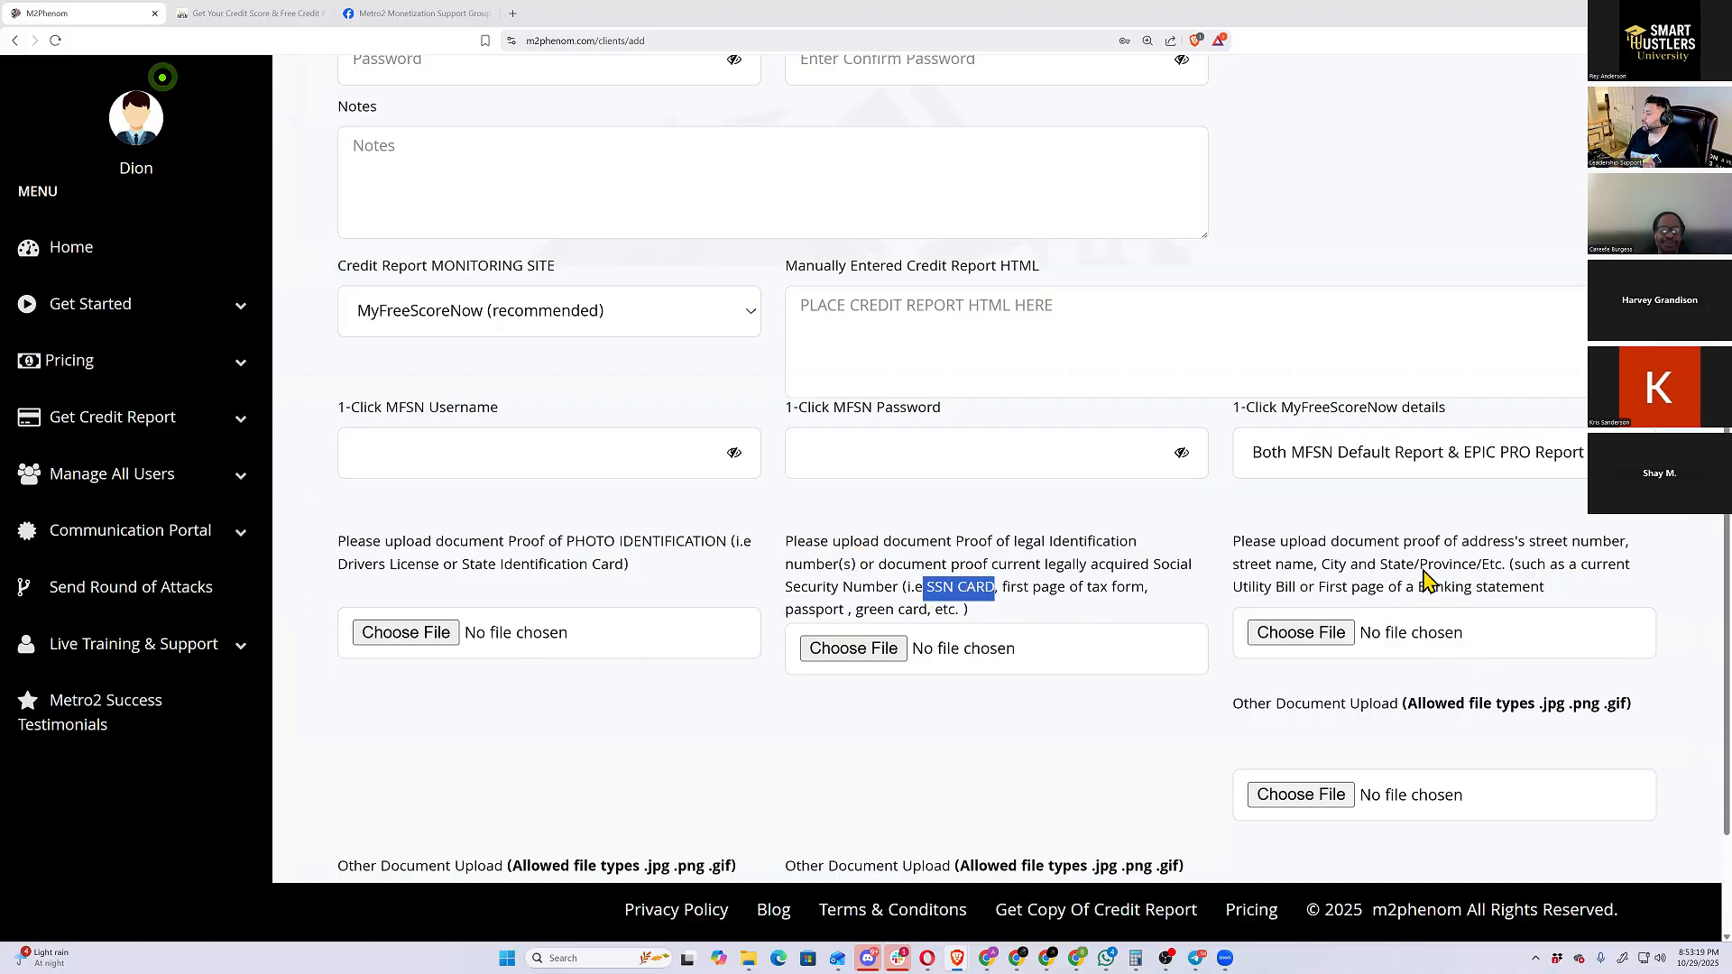
pyautogui.moveTo(1308, 568); pyautogui.dragTo(1557, 569)
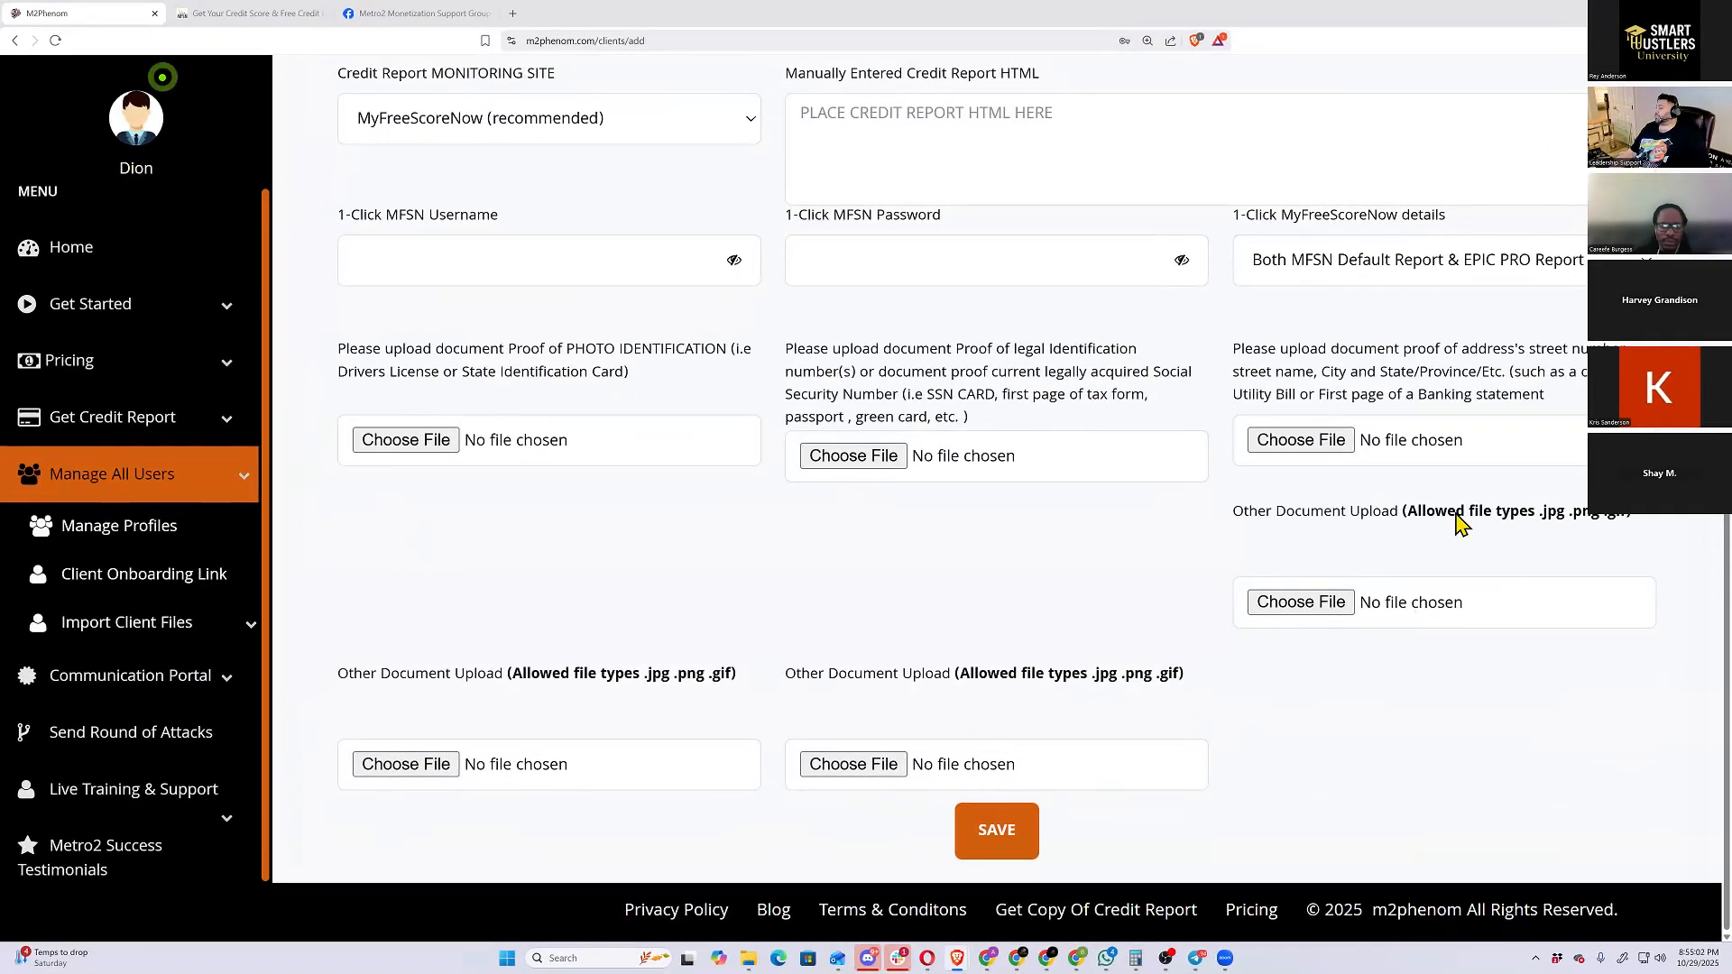
pyautogui.scroll(3, 741, 657)
pyautogui.scroll(-3, 742, 658)
# Return to Profile Management, open the Client Onboarding Link page and highlight the client self-registration link
pyautogui.hotkey('alt', 'Left')
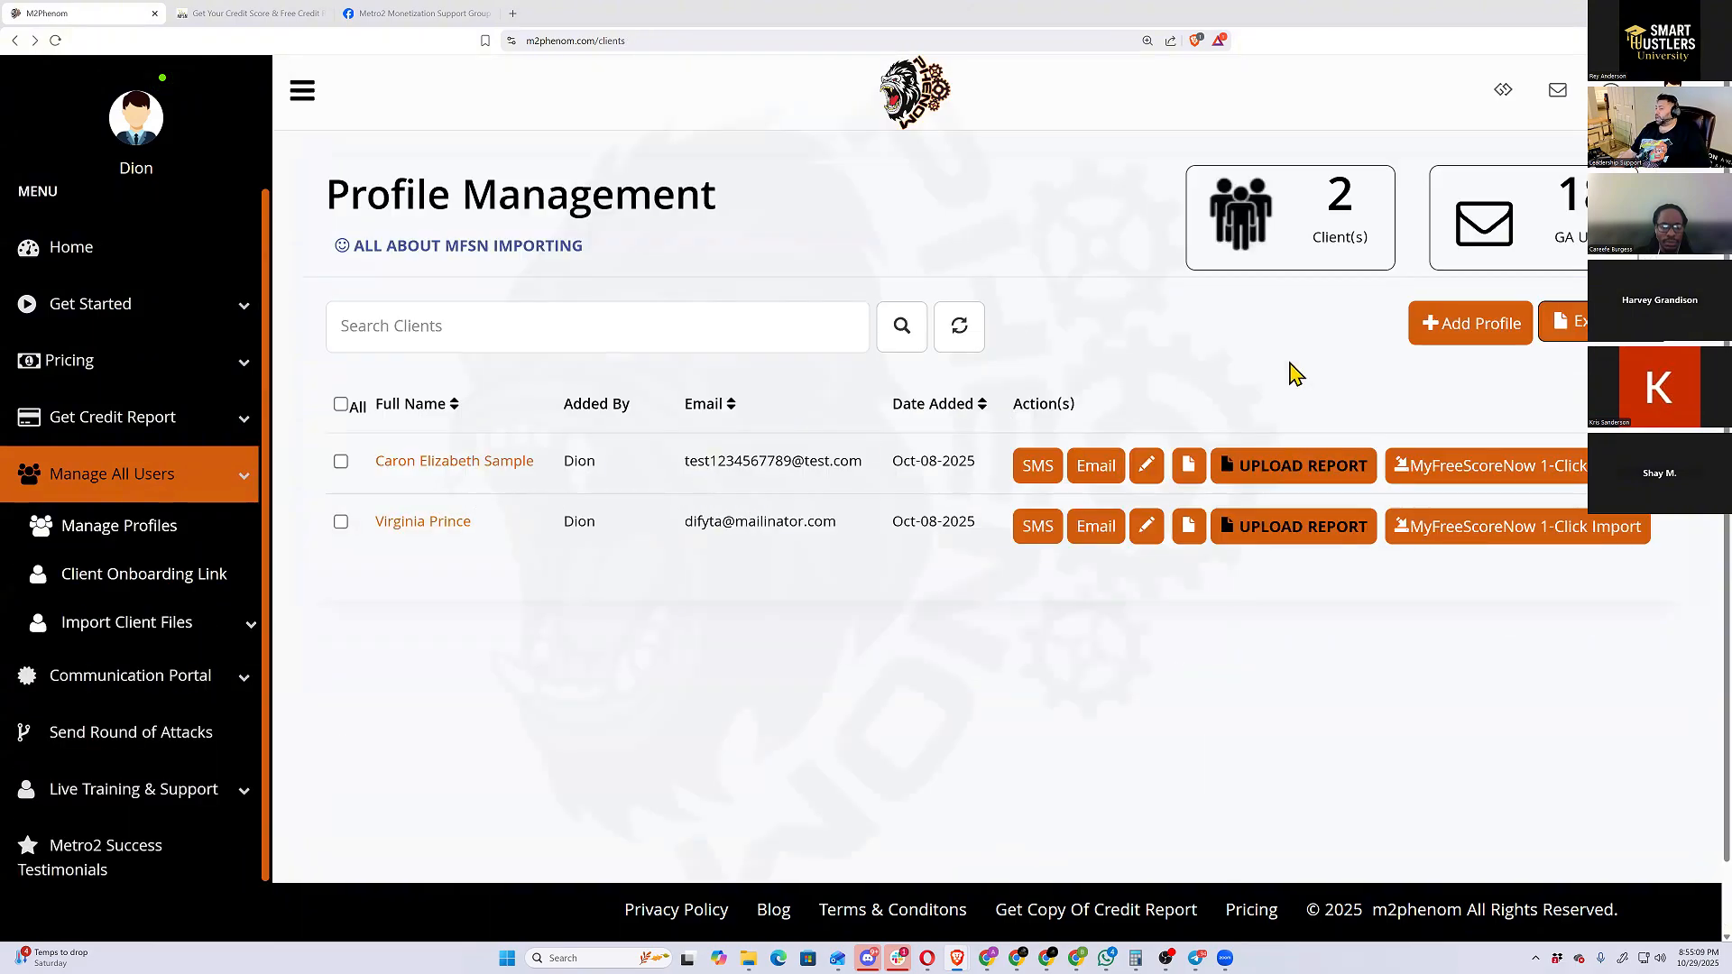
pyautogui.click(1505, 354)
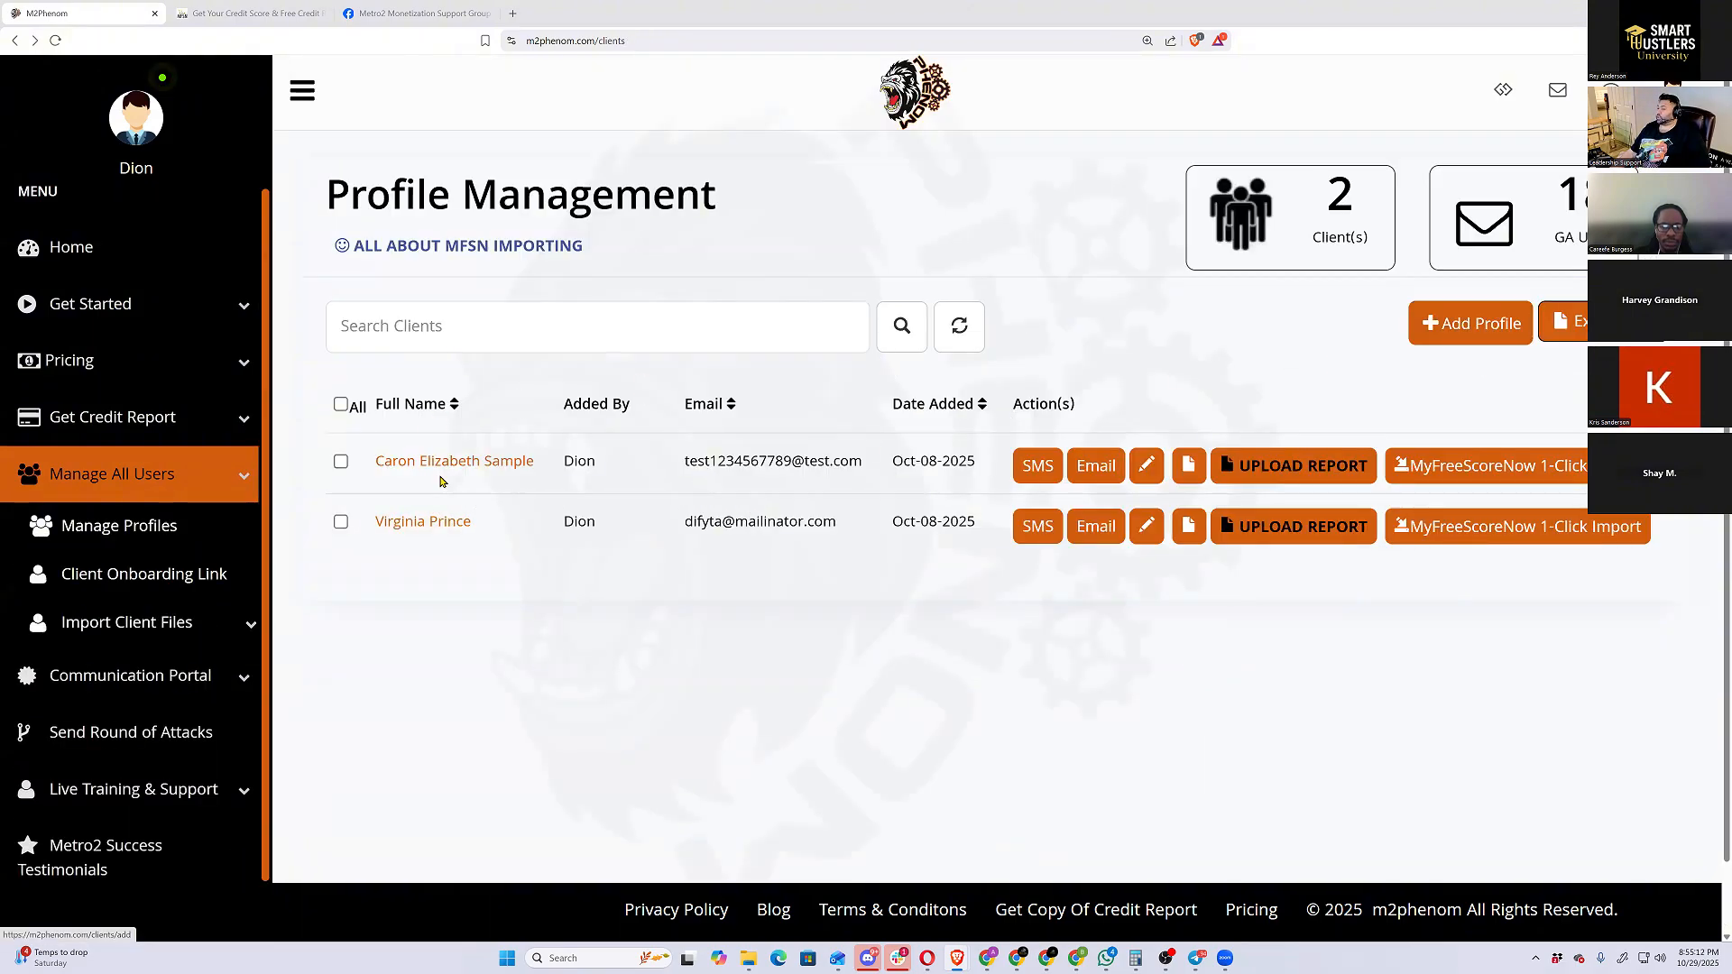
pyautogui.click(94, 591)
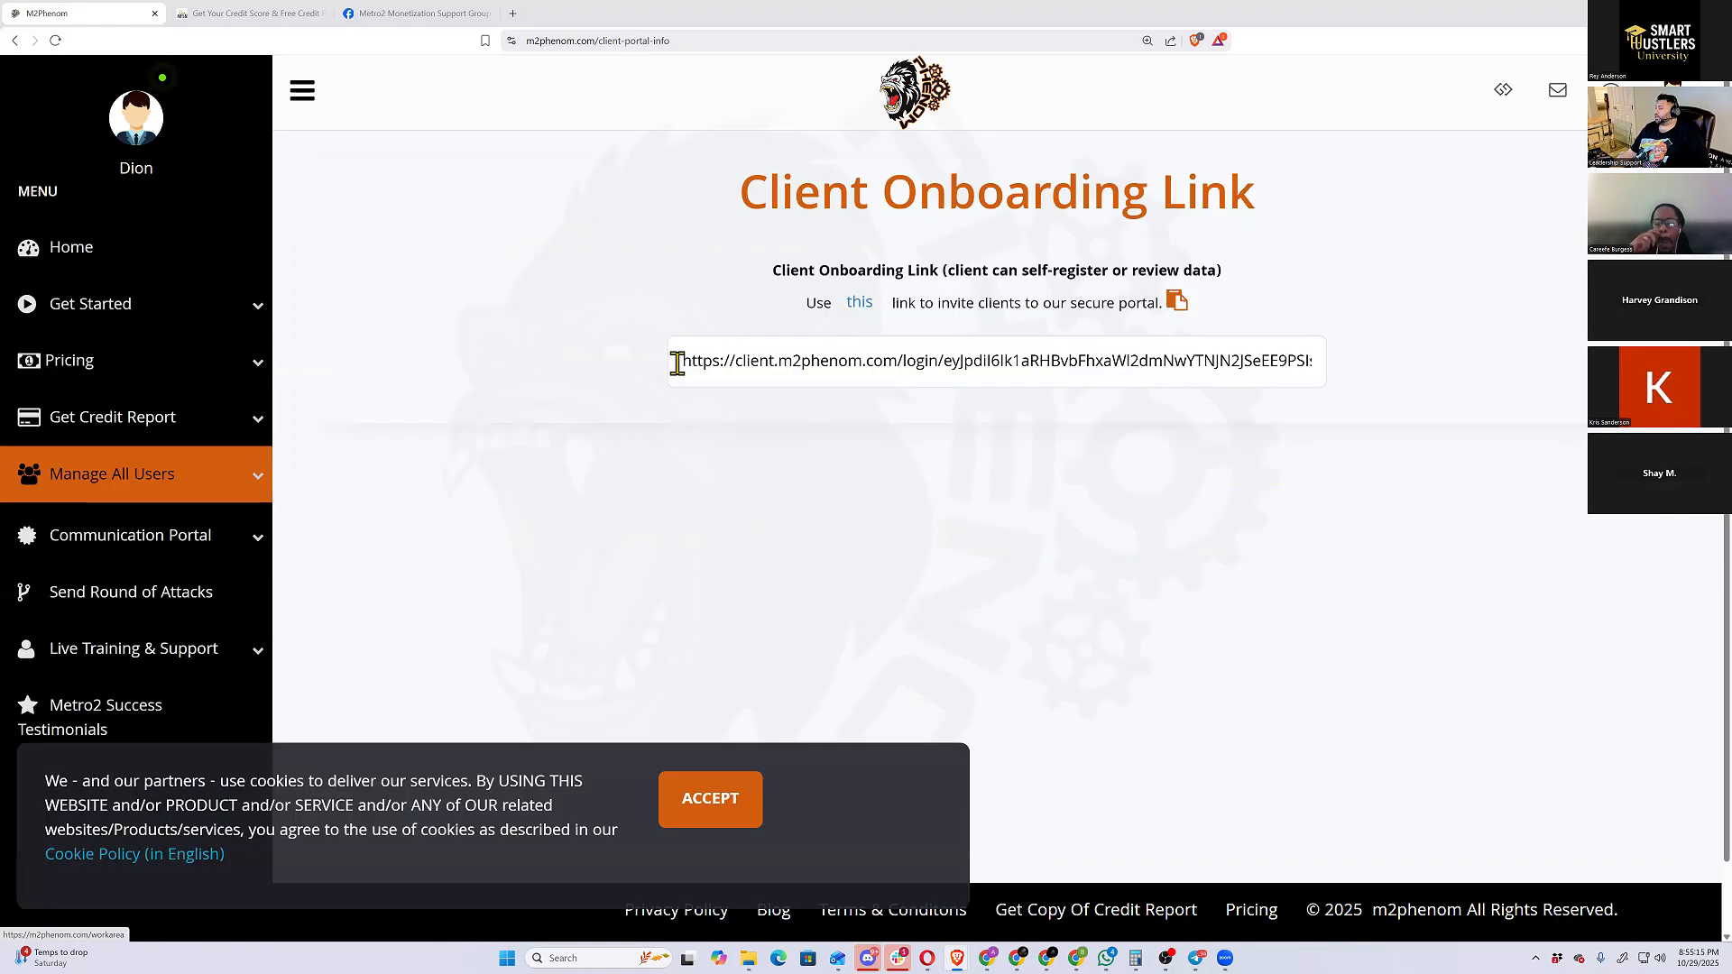
pyautogui.moveTo(679, 364); pyautogui.dragTo(1477, 371)
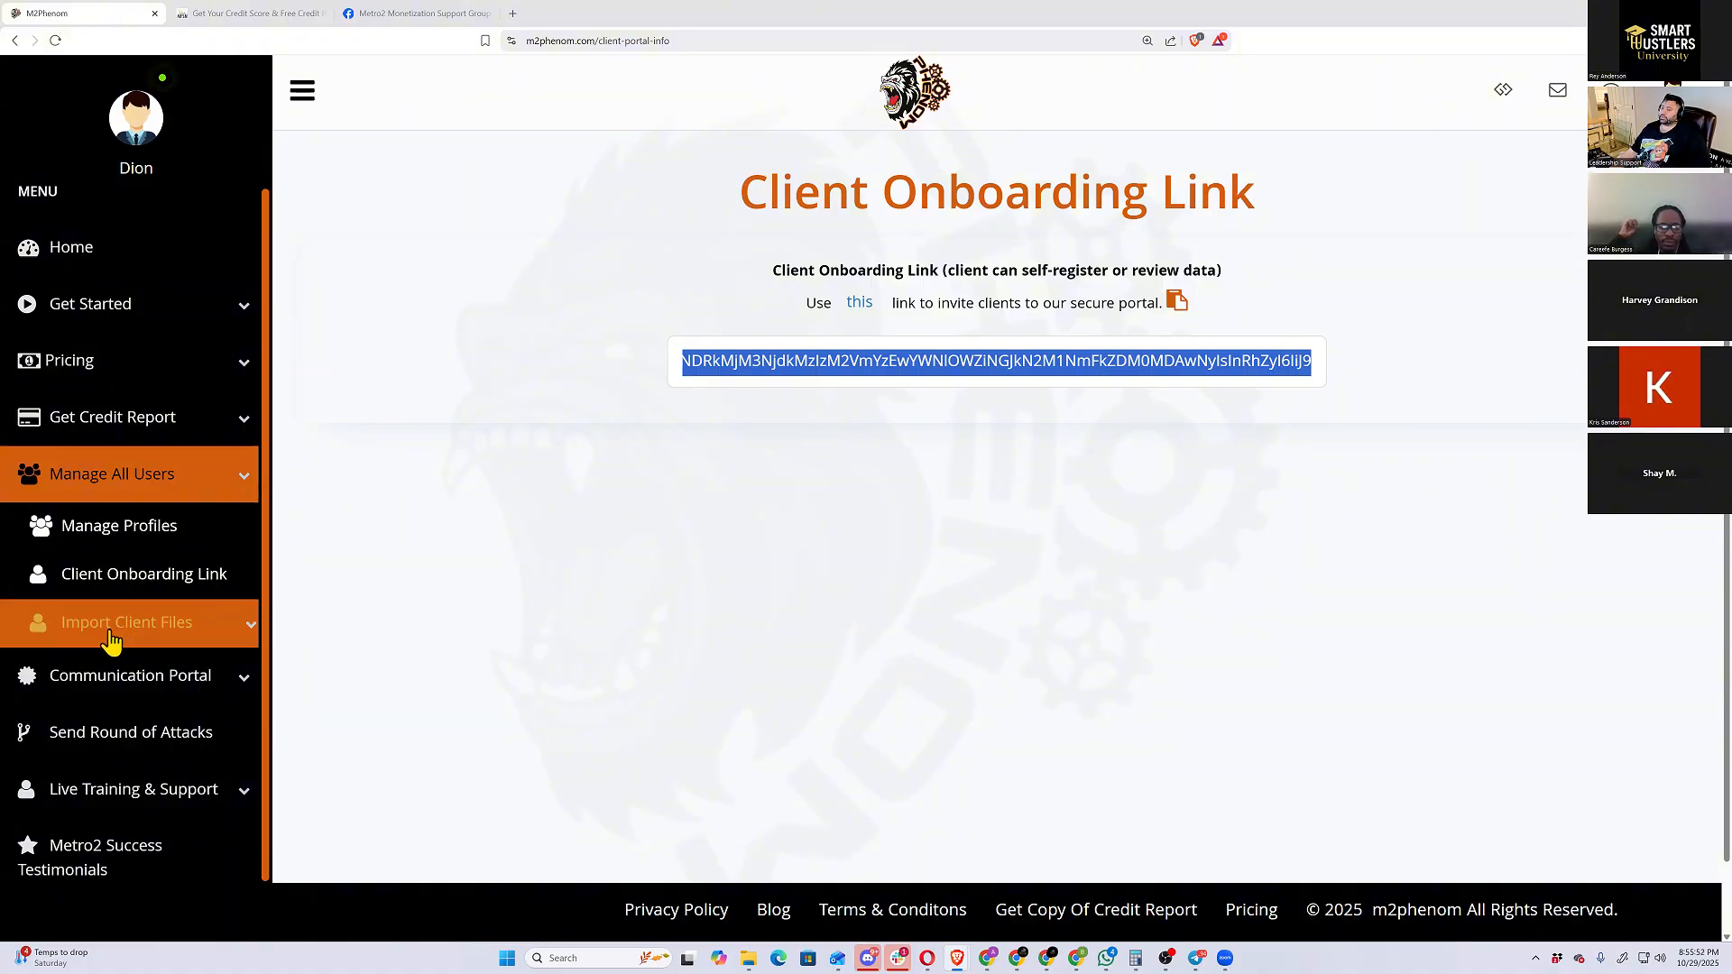
pyautogui.click(744, 578)
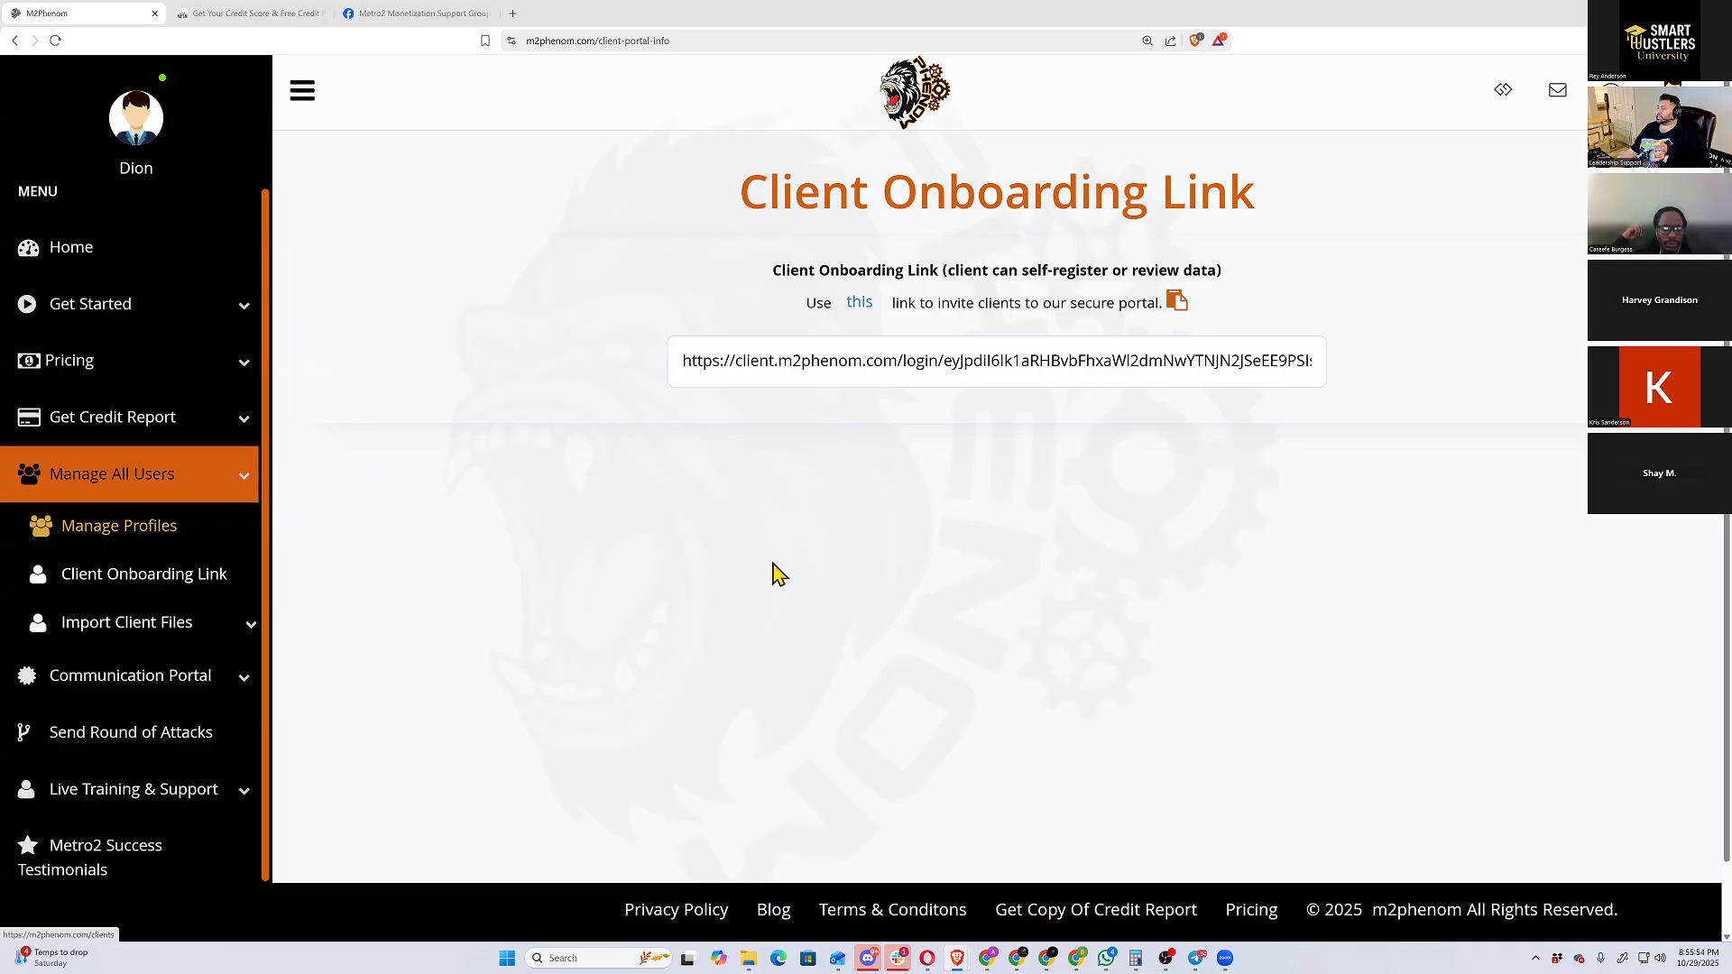
# Open the sample client's profile for editing and examine its personal details, credit monitoring entries and uploaded identity documents
pyautogui.click(128, 555)
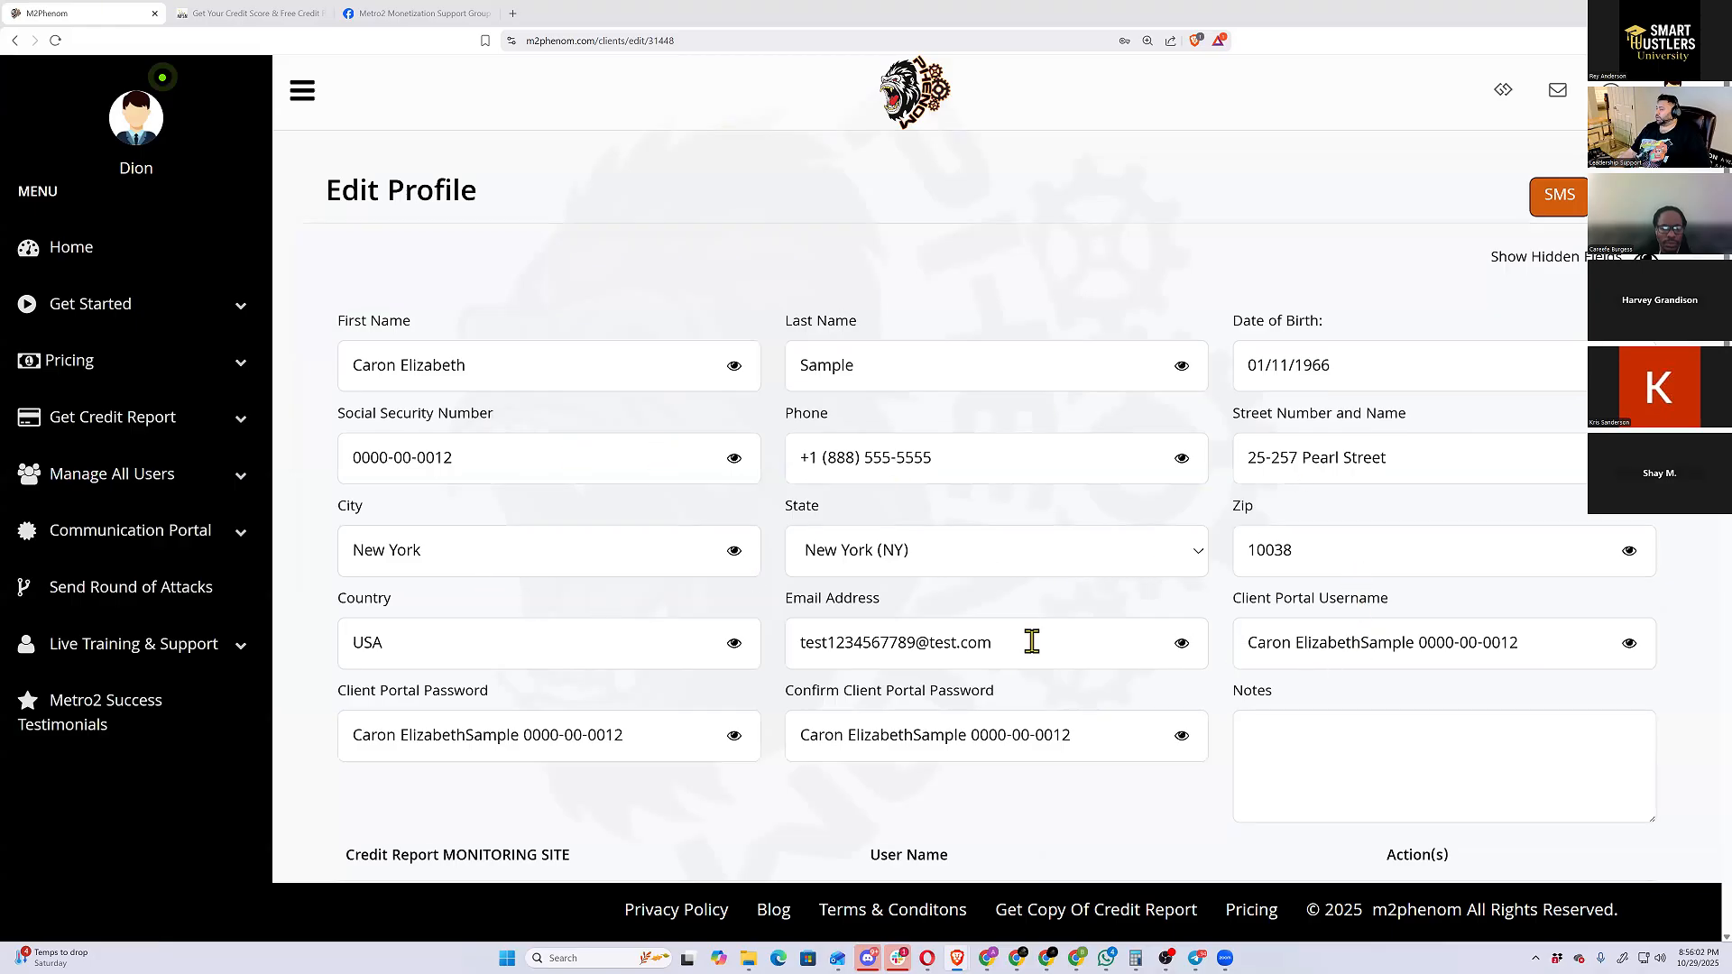
pyautogui.scroll(-4, 514, 578)
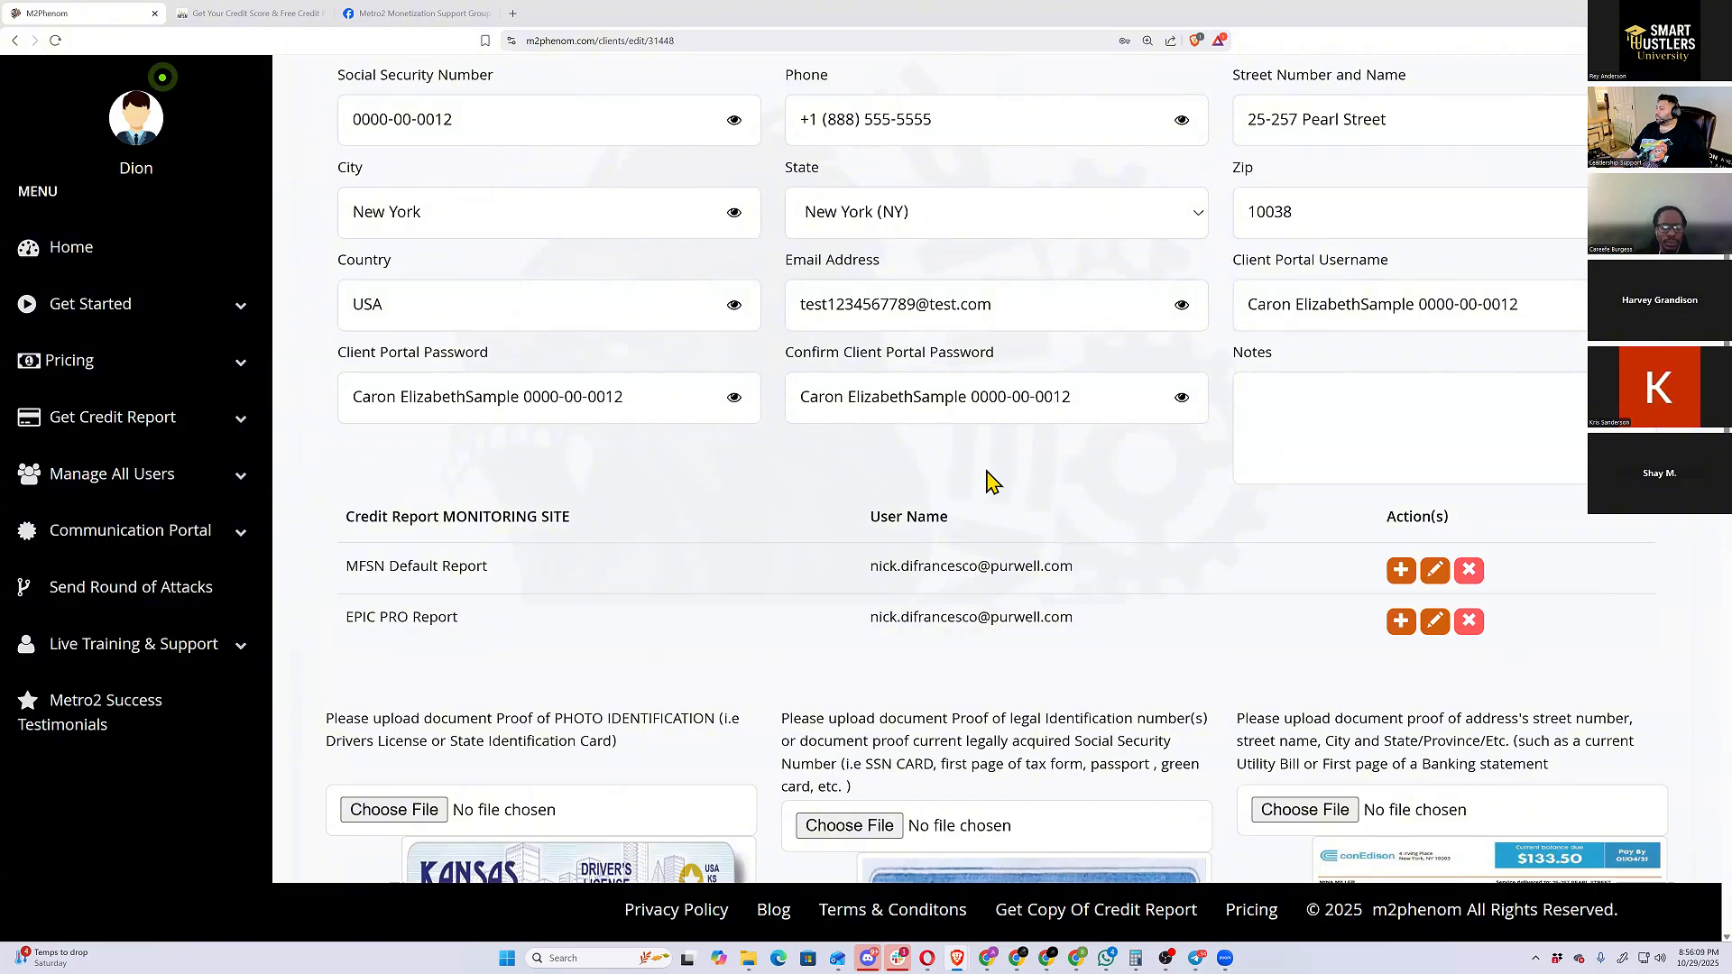
pyautogui.scroll(-1, 1035, 532)
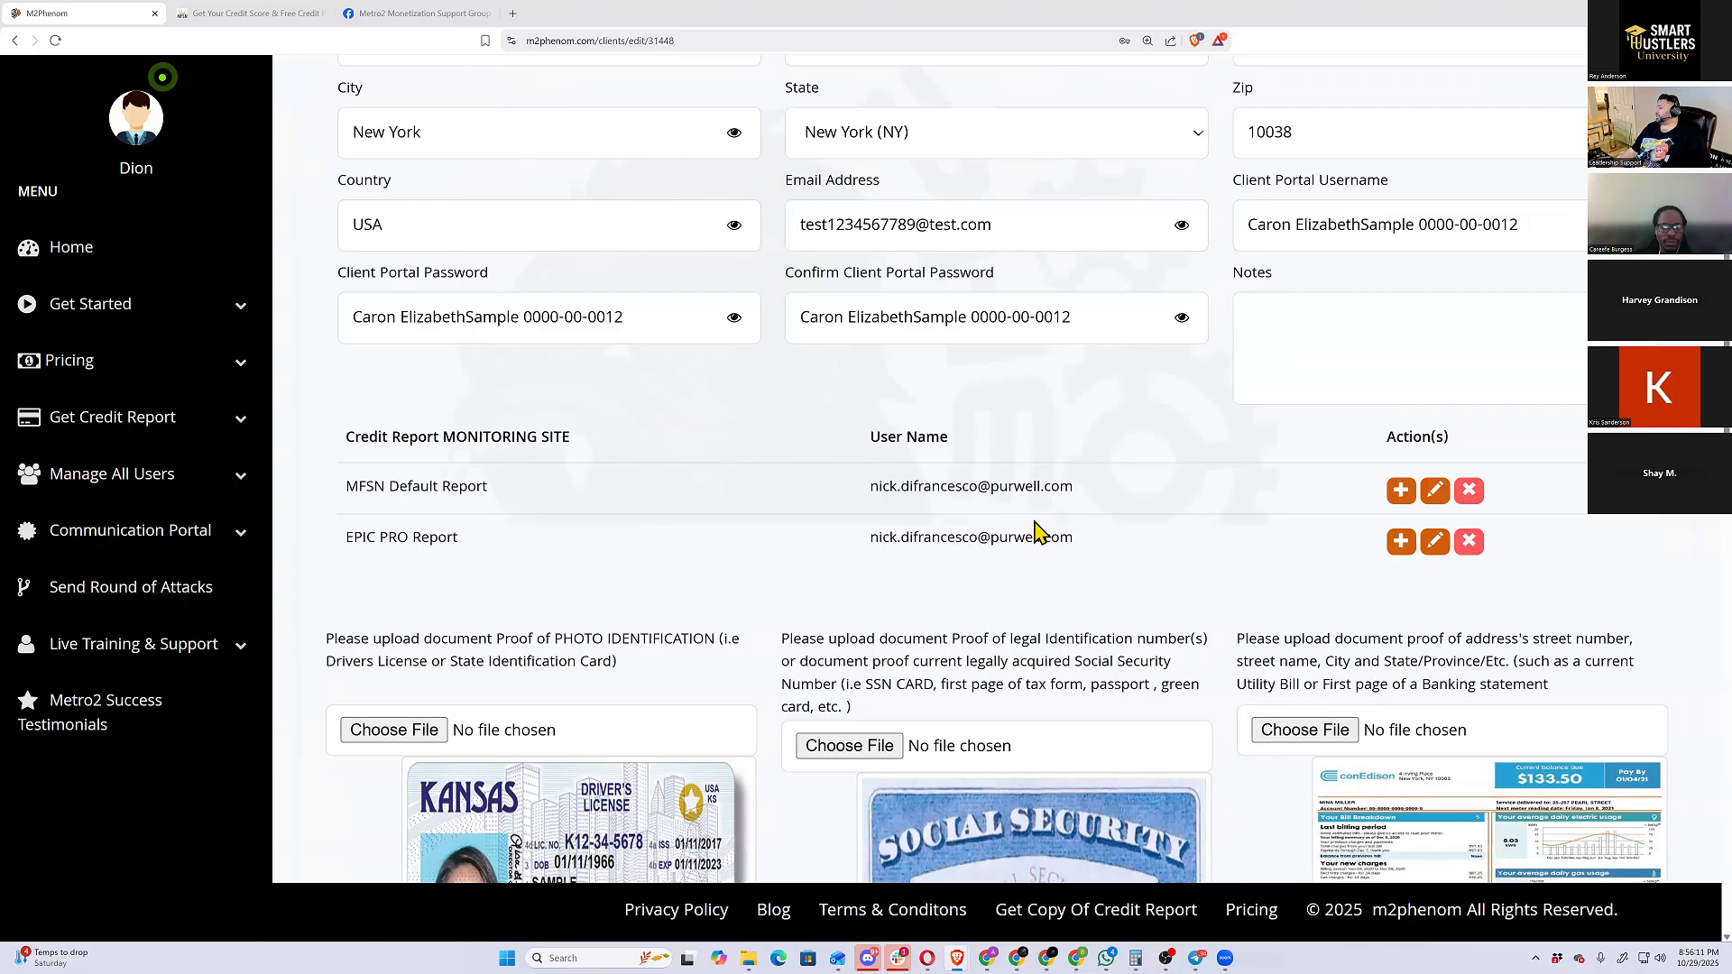
pyautogui.scroll(-3, 1035, 532)
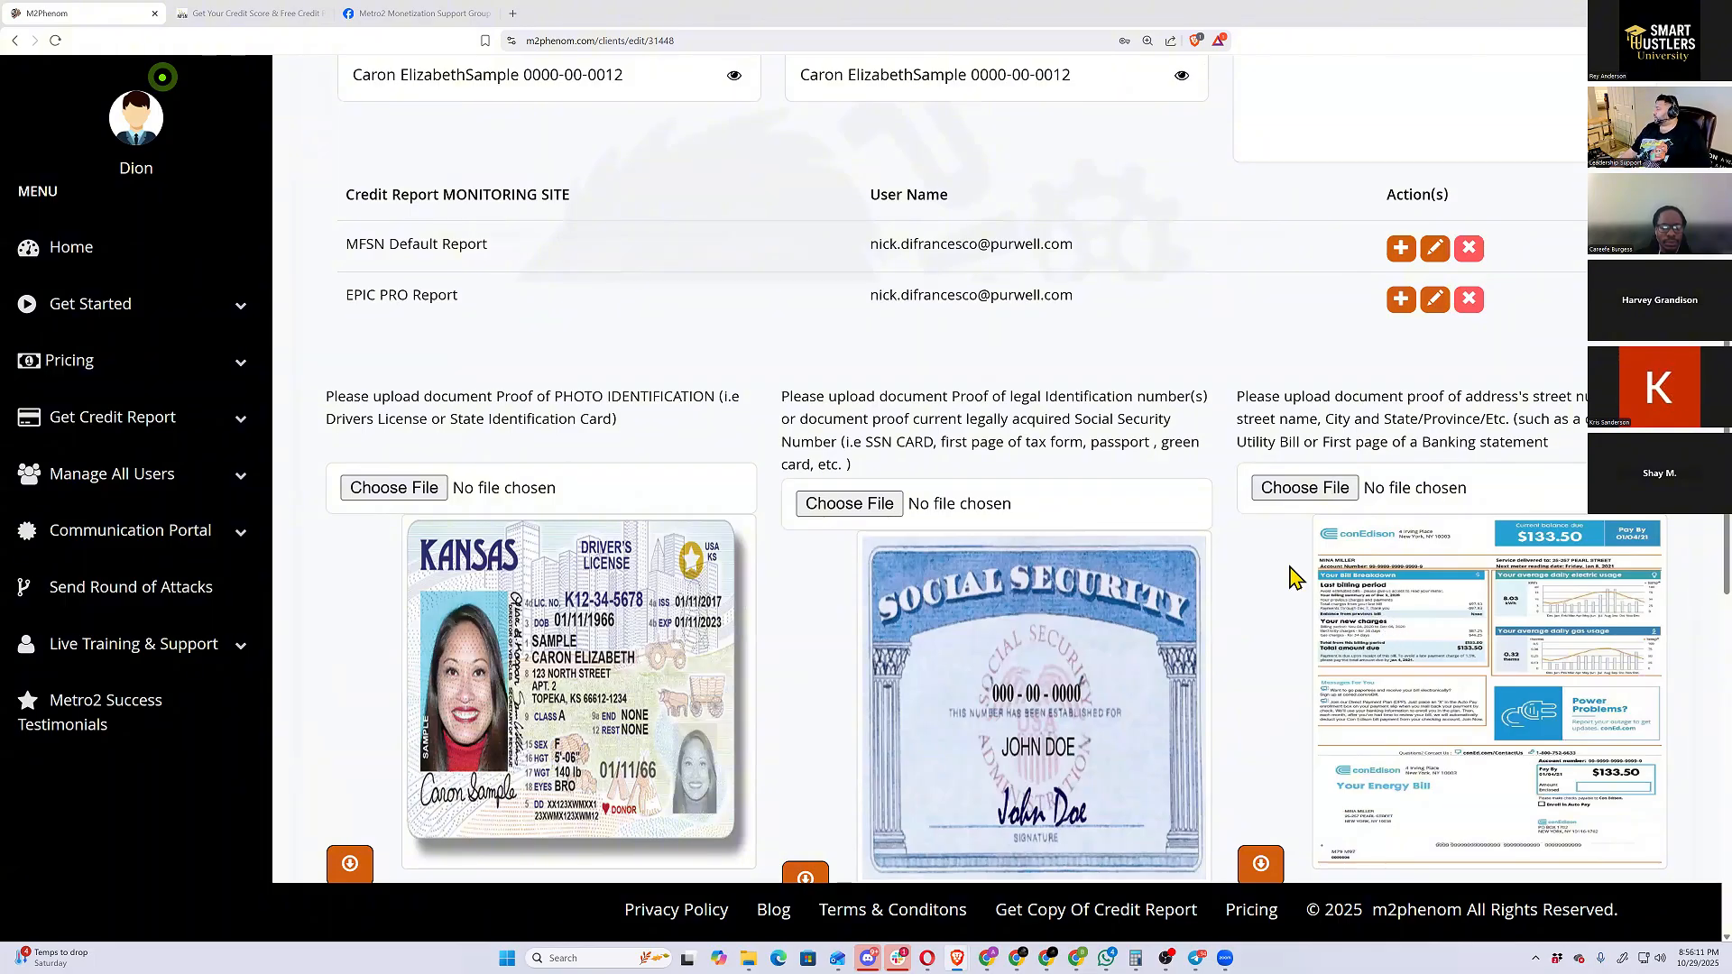
pyautogui.scroll(-3, 778, 523)
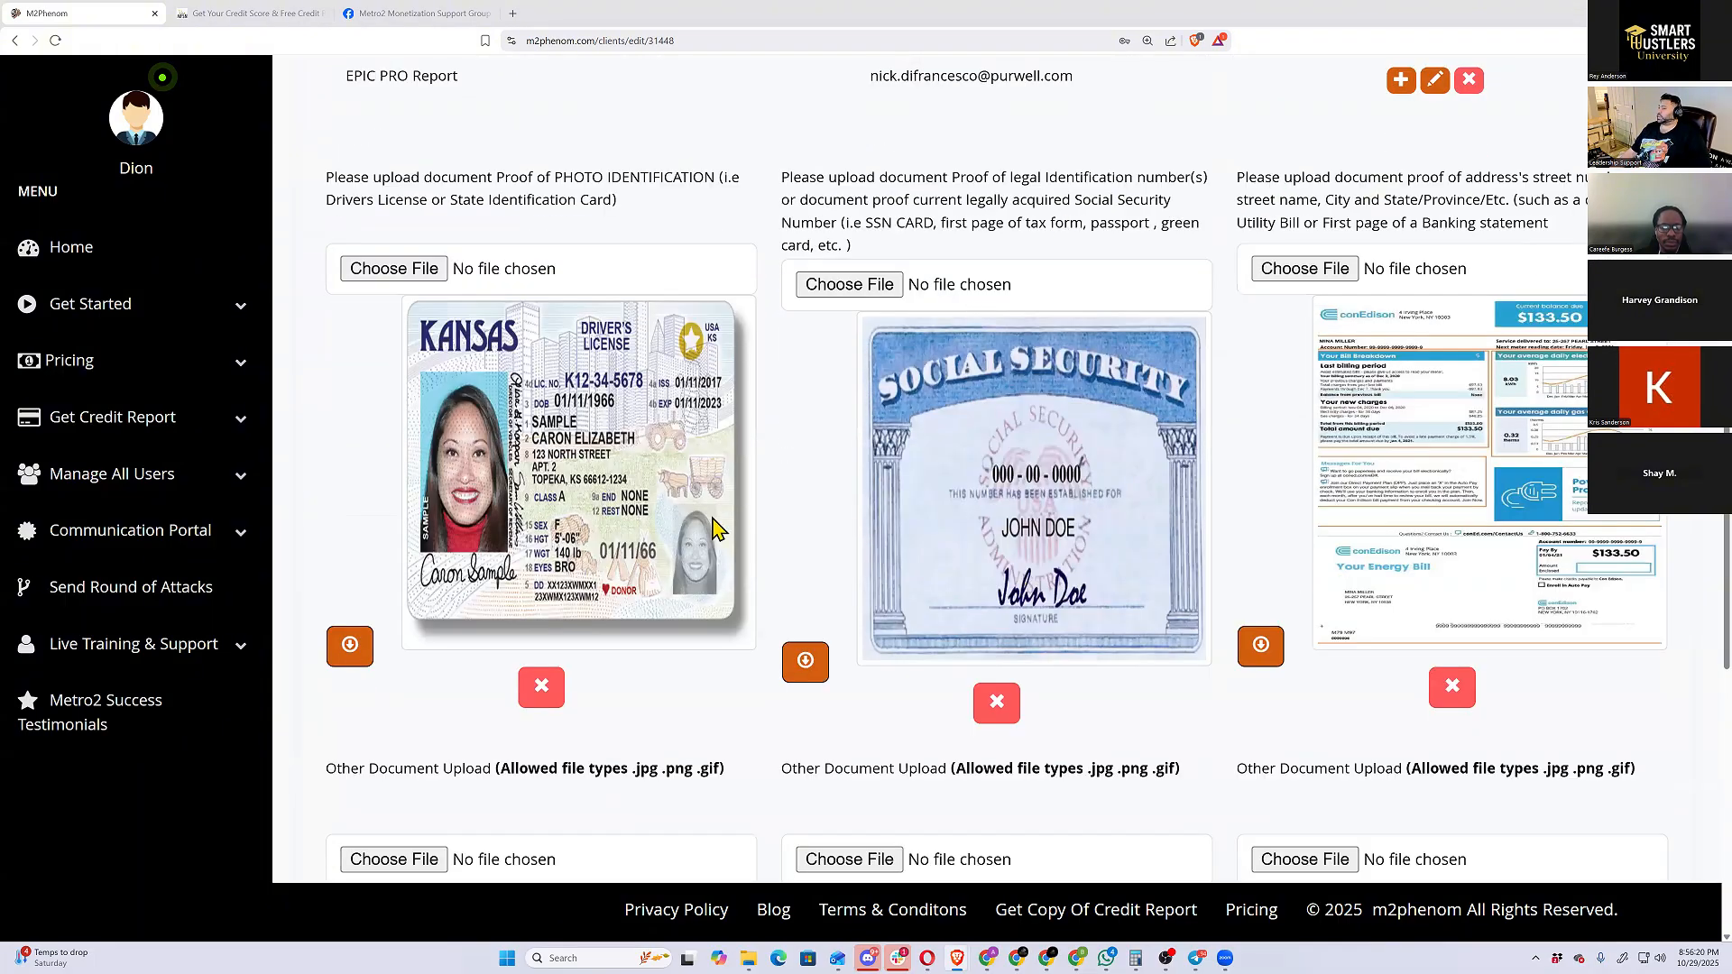
pyautogui.scroll(-2, 713, 776)
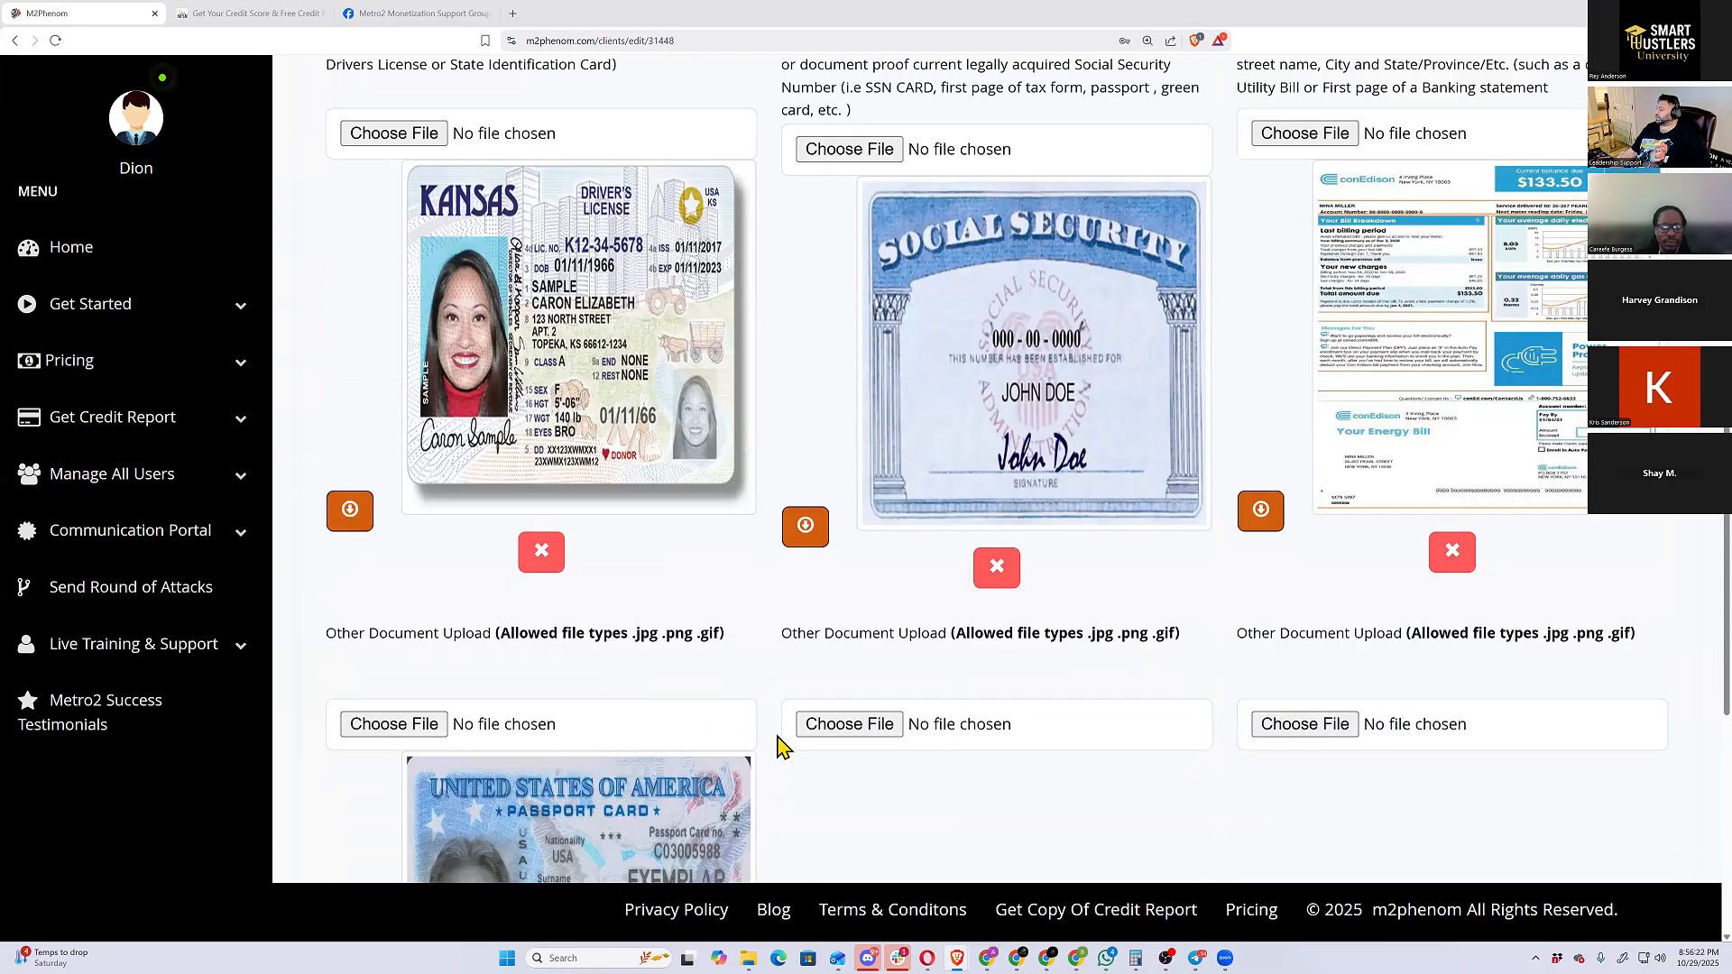
pyautogui.scroll(-2, 778, 744)
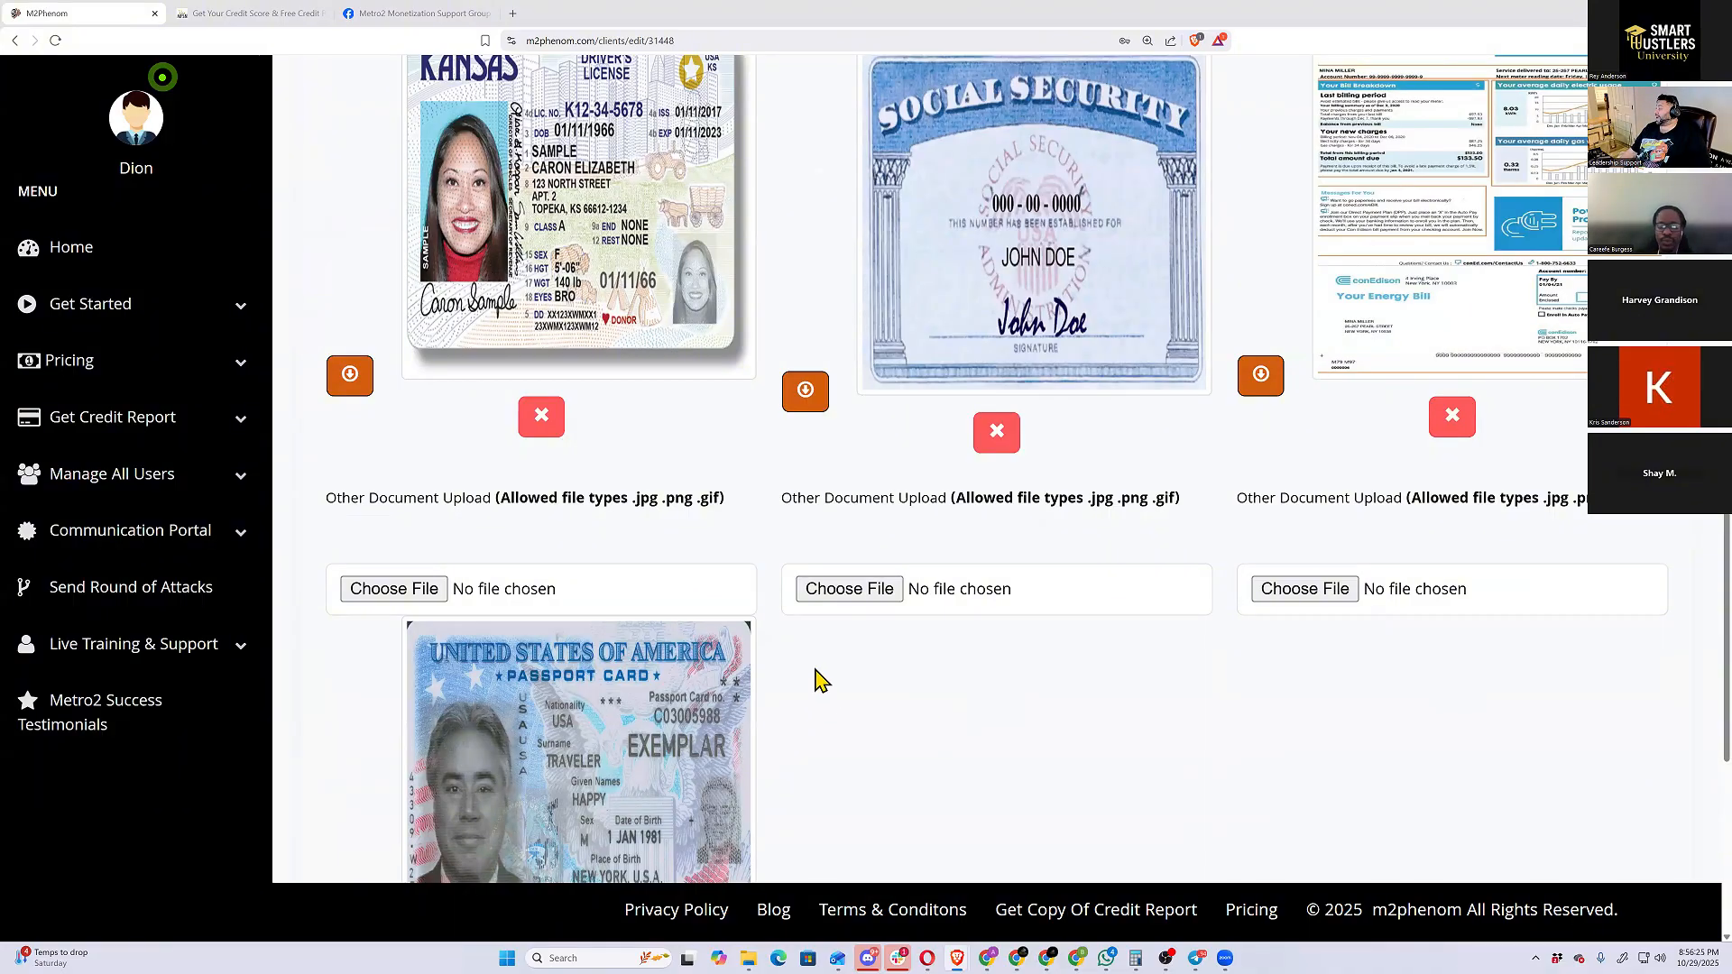
# Review the sample client's uploaded identity documents, credit monitoring logins, personal details and client portal credential fields
pyautogui.scroll(4, 1206, 588)
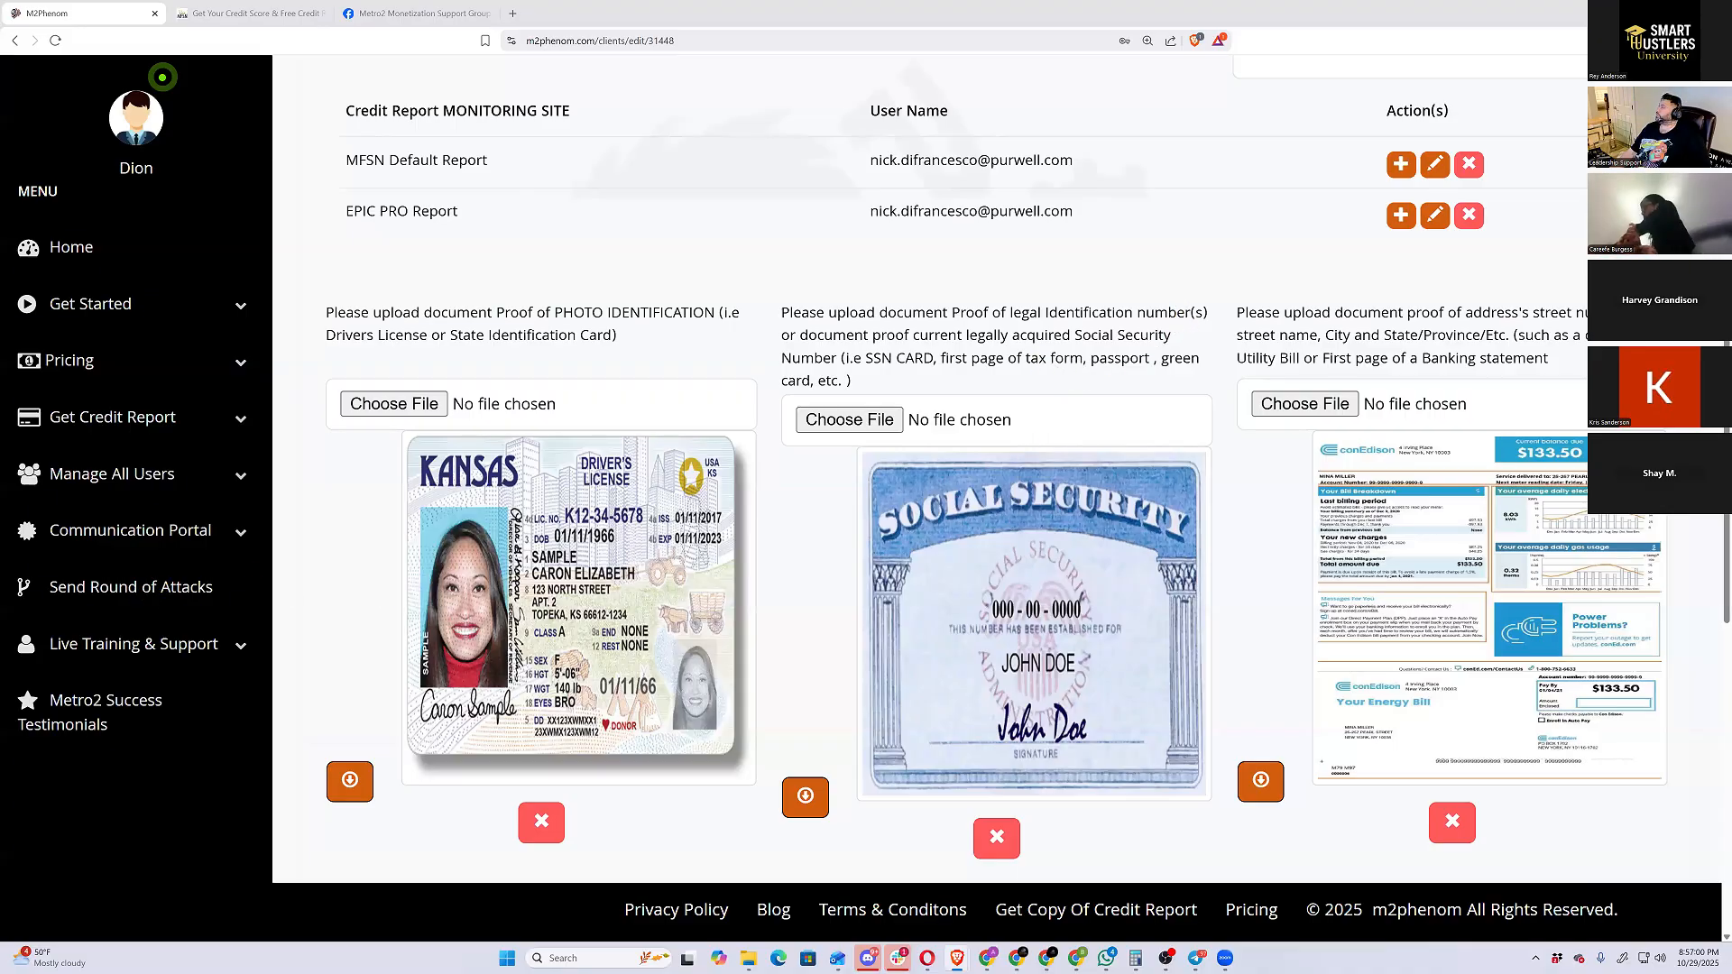
pyautogui.scroll(5, 929, 469)
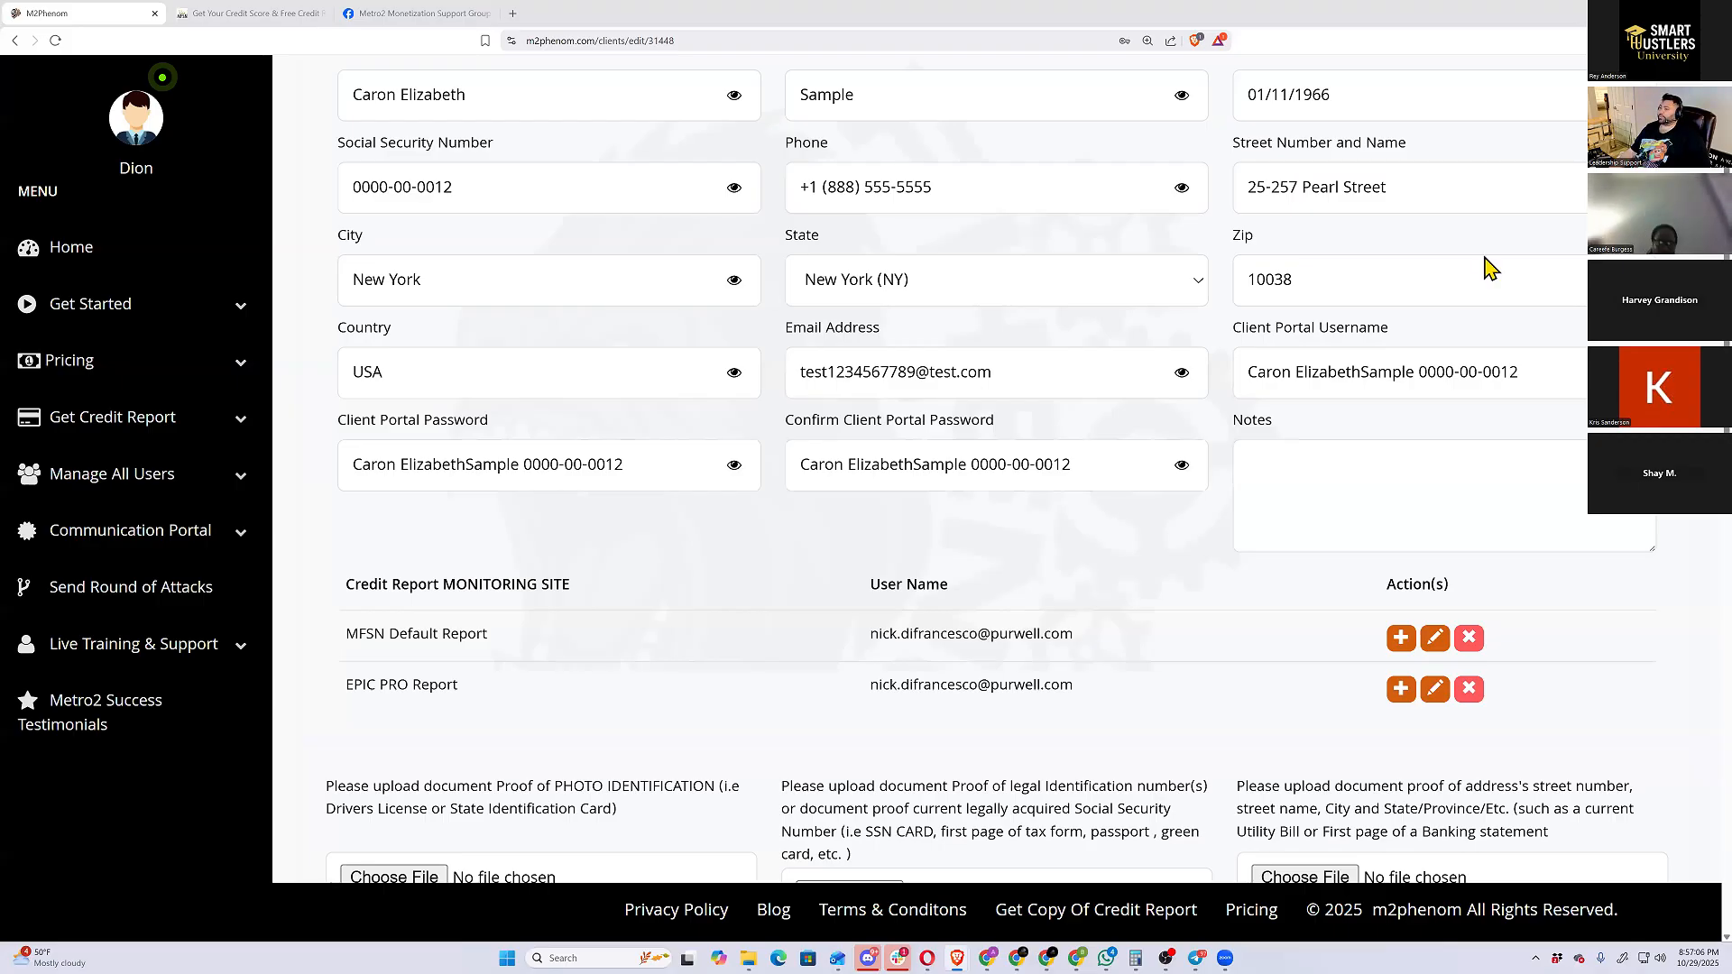
pyautogui.click(206, 476)
pyautogui.click(208, 557)
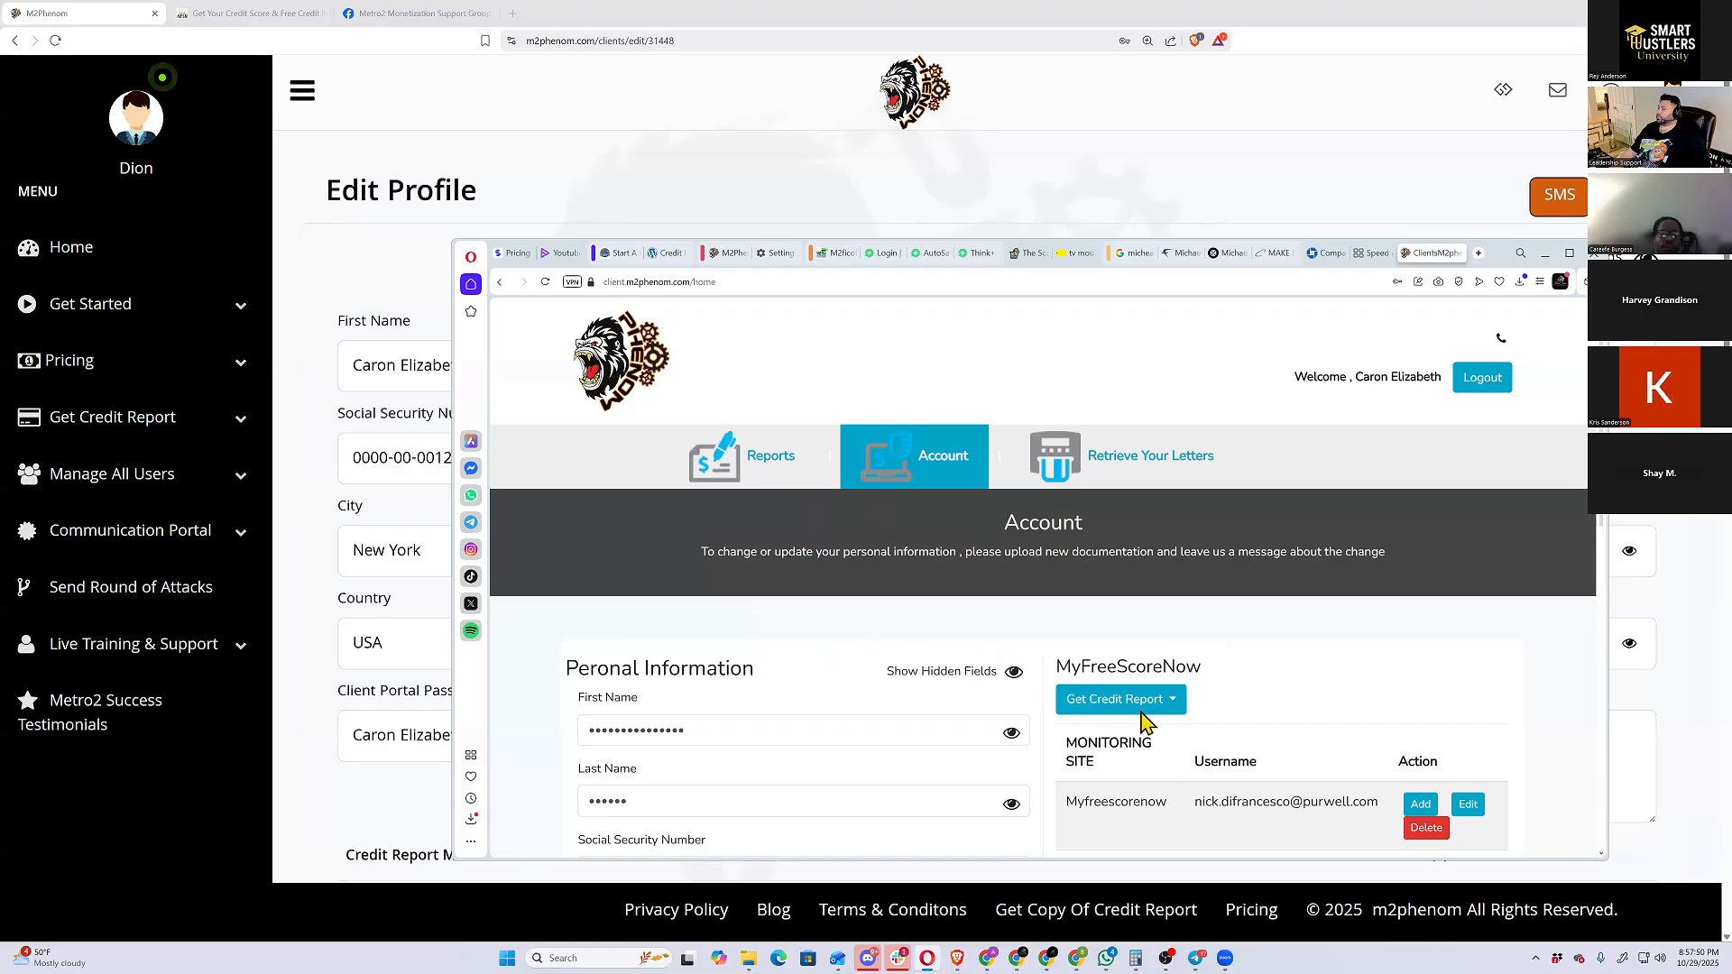
# Examine the client portal's Account page and the full list of generated letters under Retrieve Your Letters
pyautogui.scroll(-4, 1142, 721)
pyautogui.scroll(-5, 1075, 665)
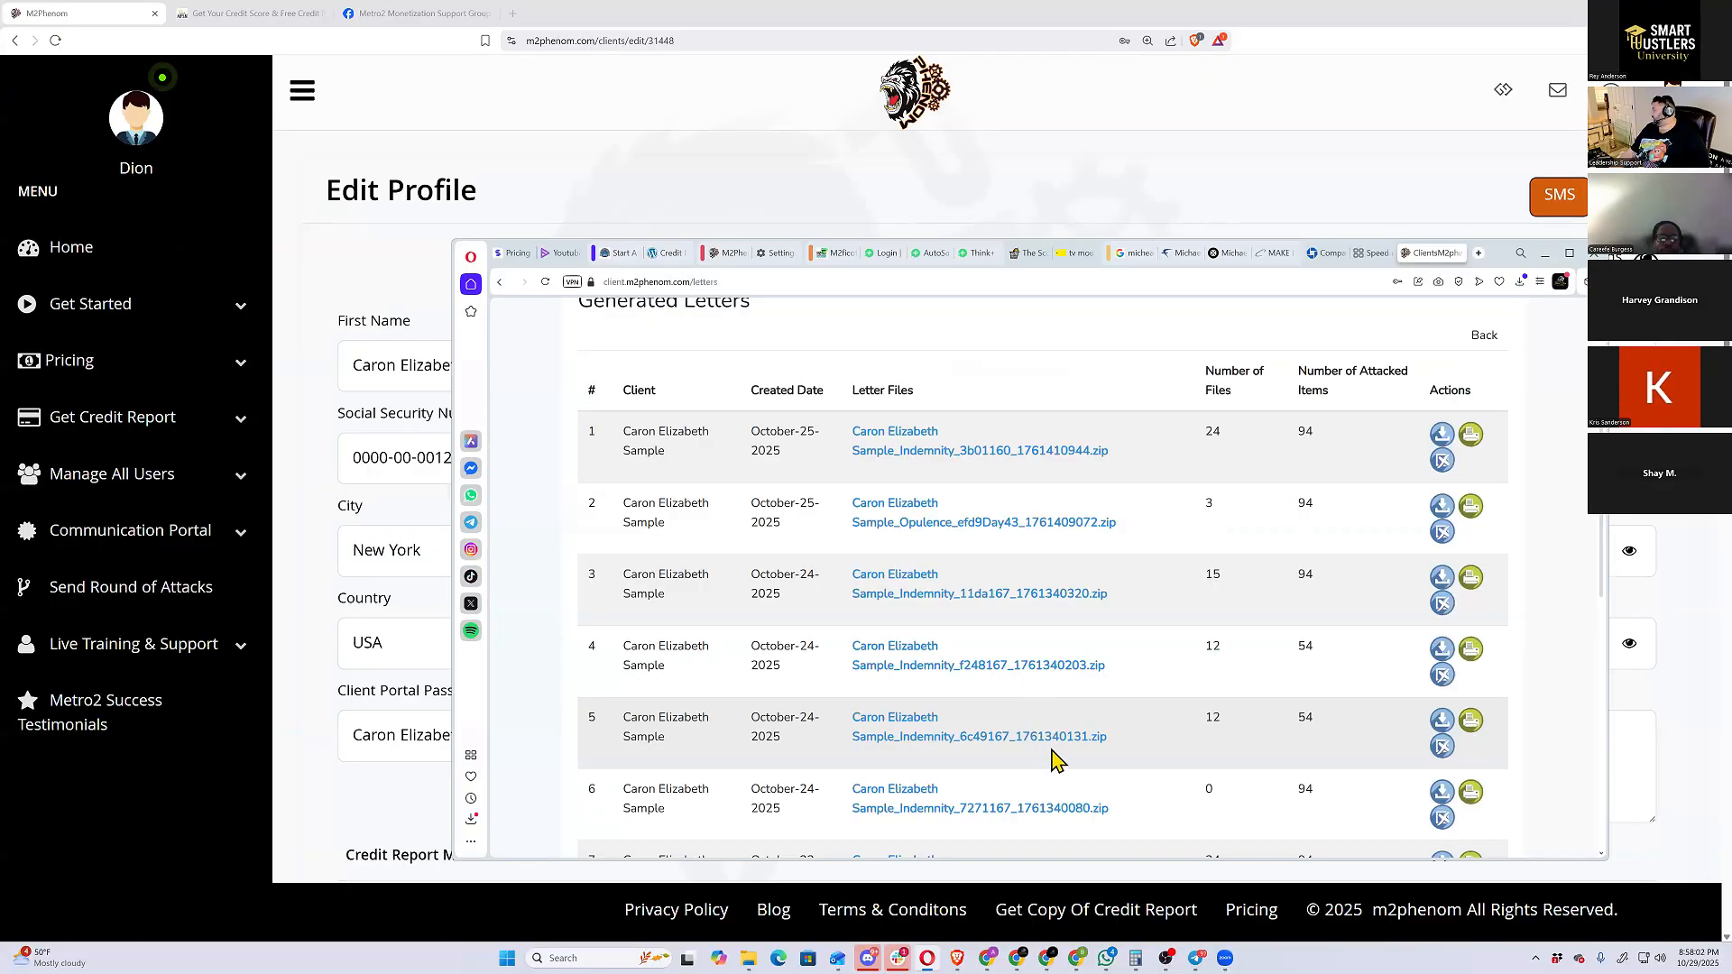
pyautogui.scroll(-5, 1052, 753)
pyautogui.scroll(-3, 1052, 749)
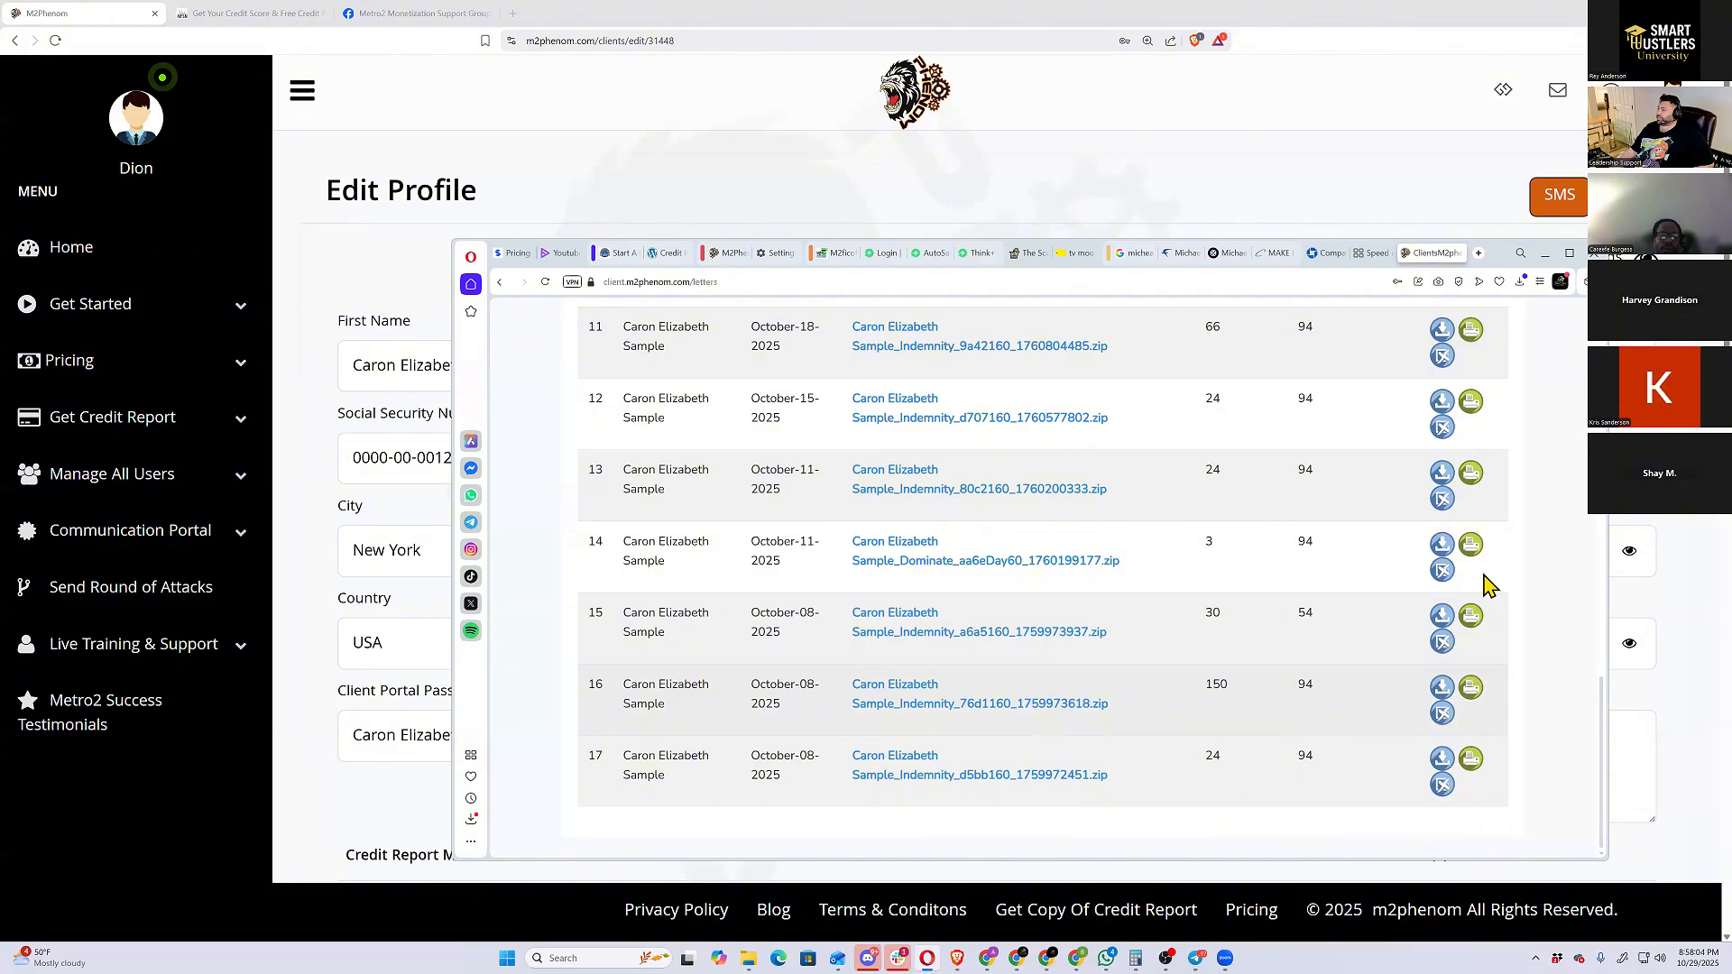
# Close the client portal and empty start page in Opera, and return to the sample client's Edit Profile page in M2Phenom
pyautogui.click(1459, 262)
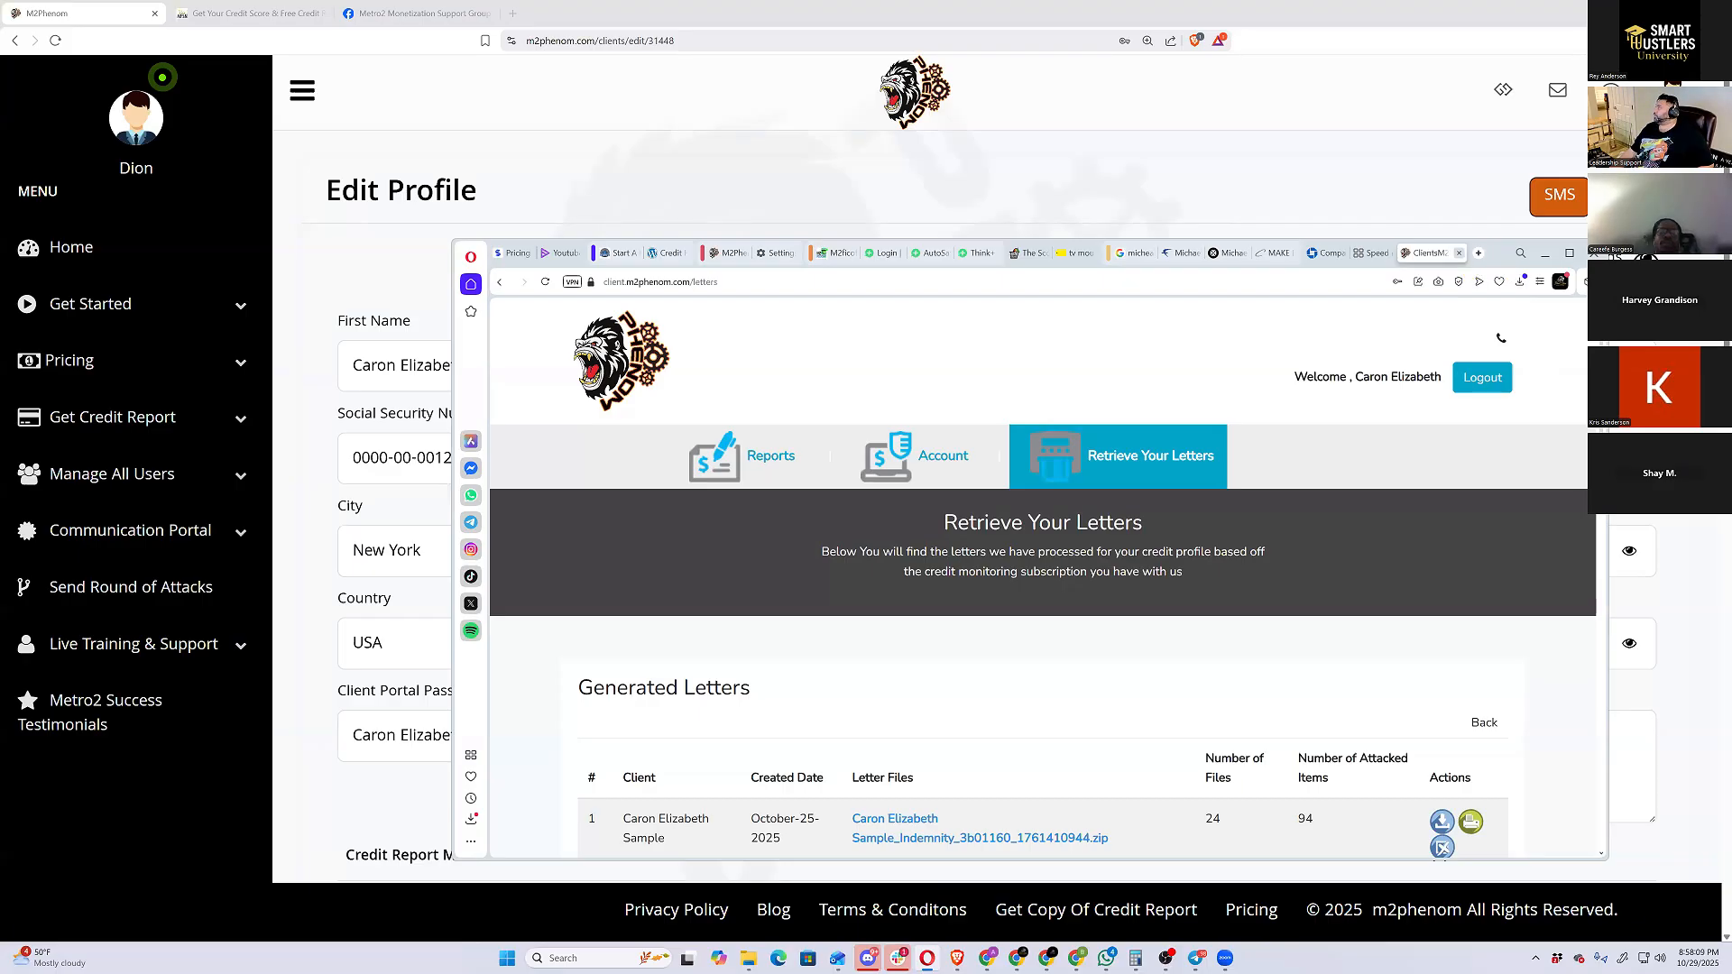
pyautogui.click(1459, 254)
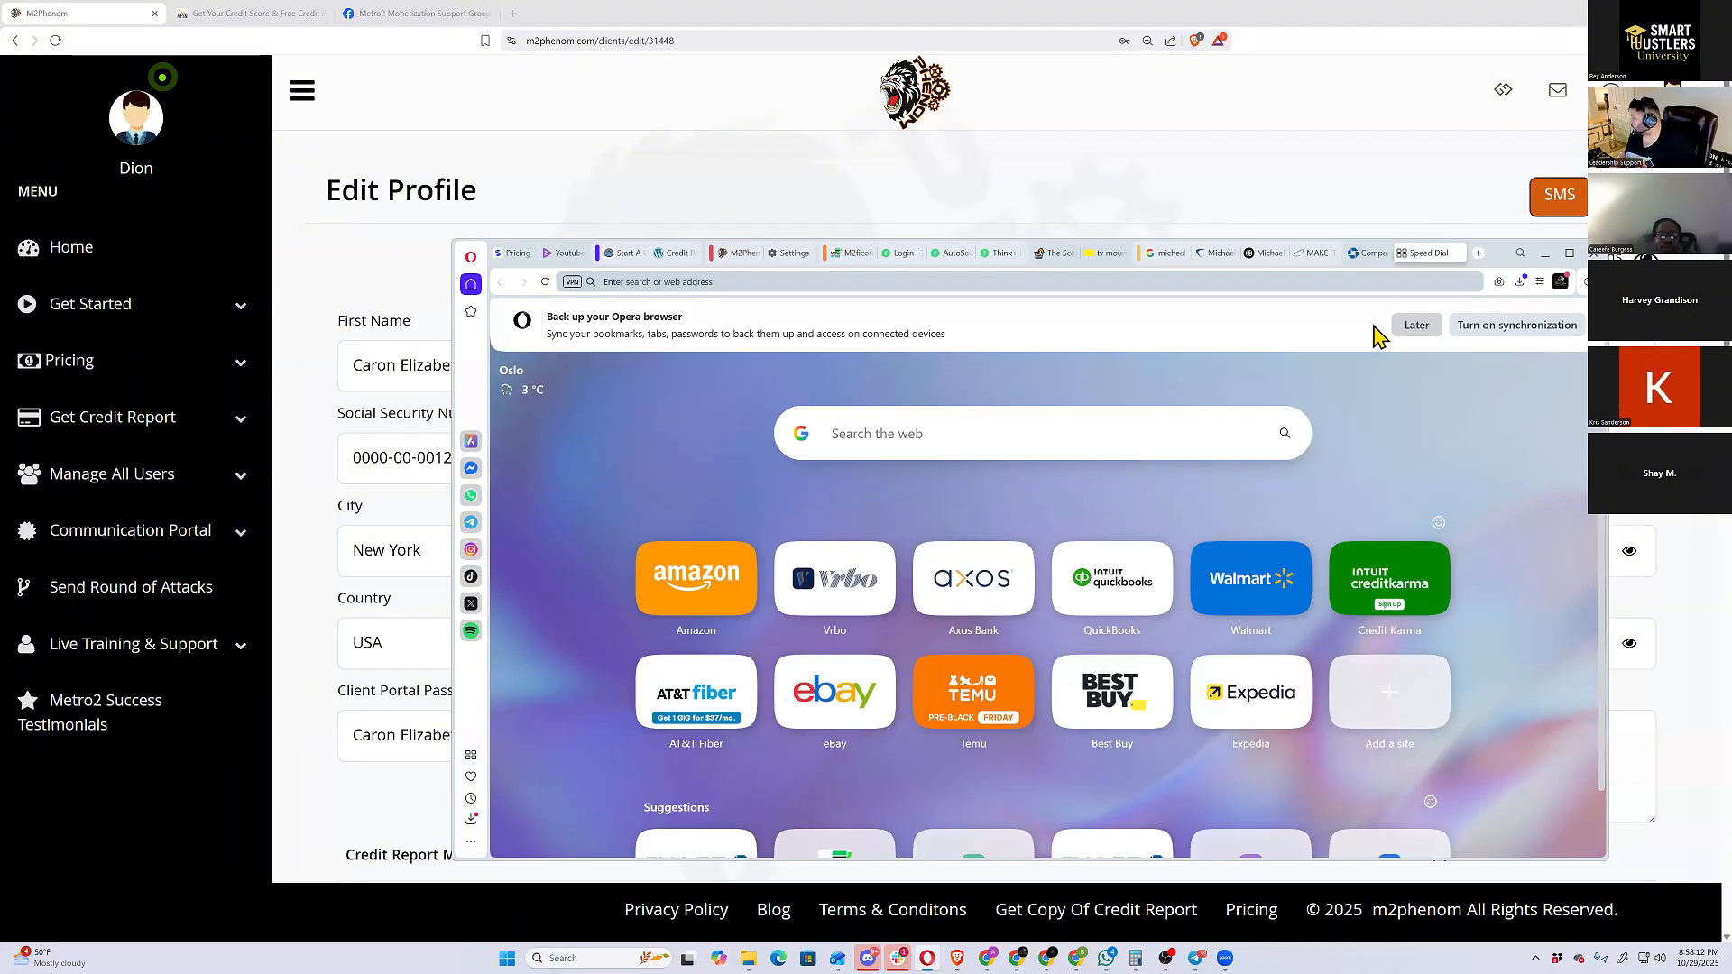
pyautogui.hotkey('ctrl', 'w')
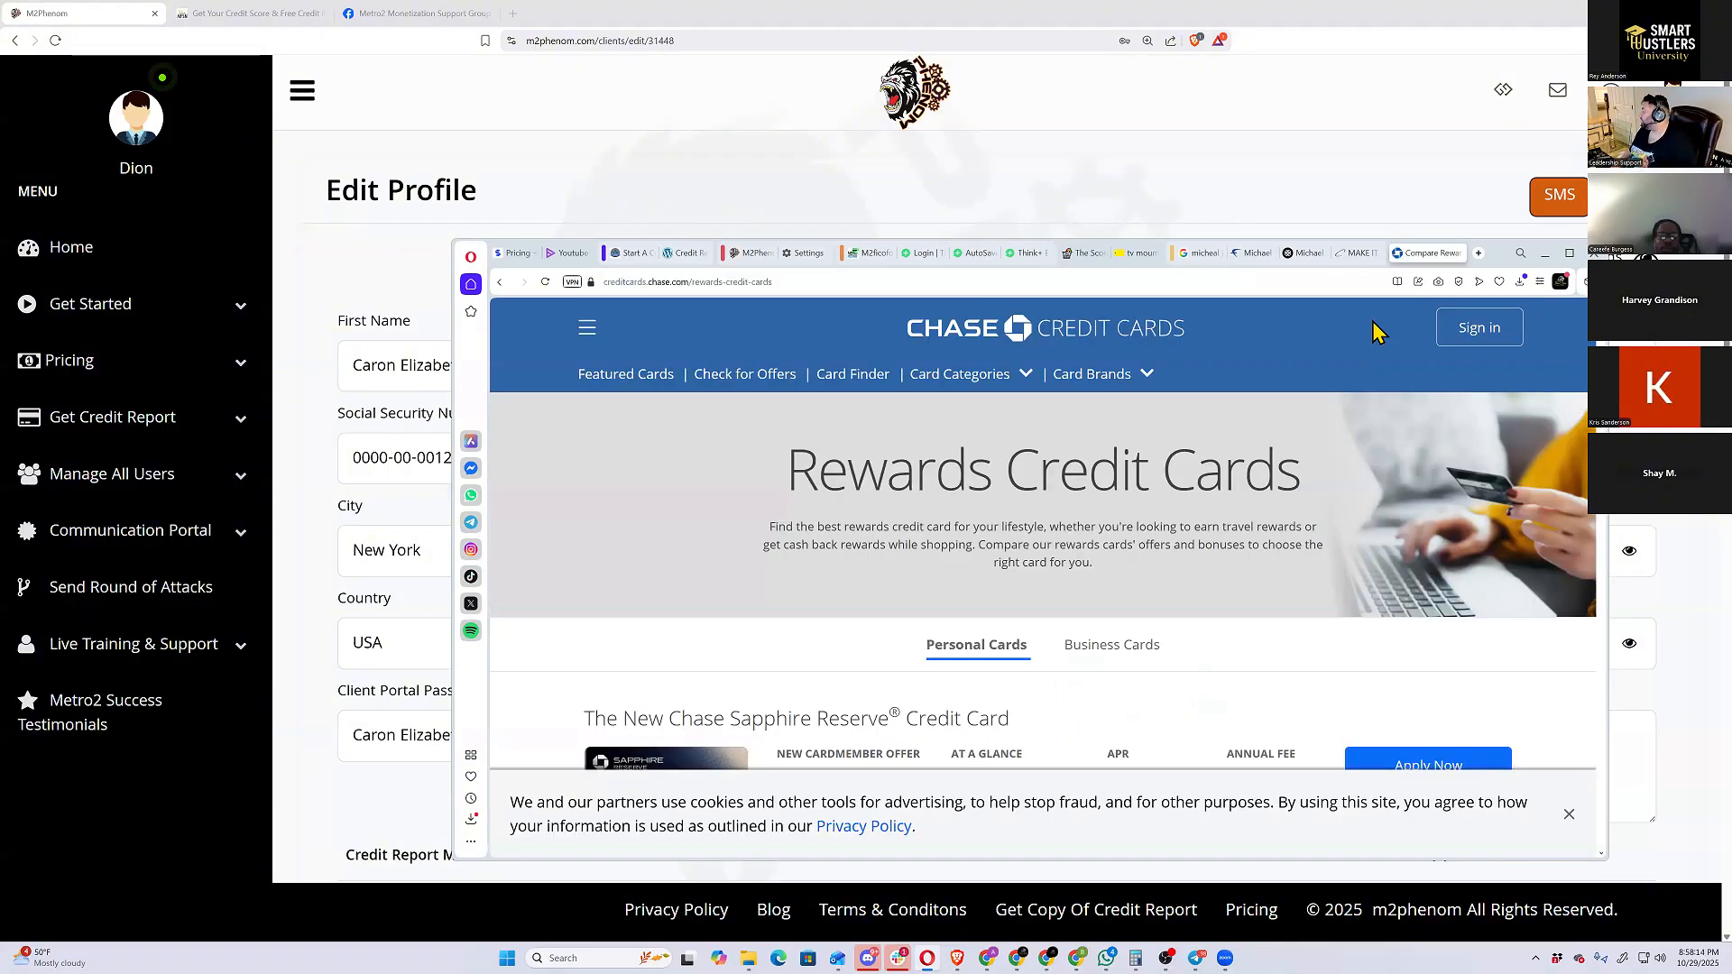
pyautogui.hotkey('alt', 'Tab')
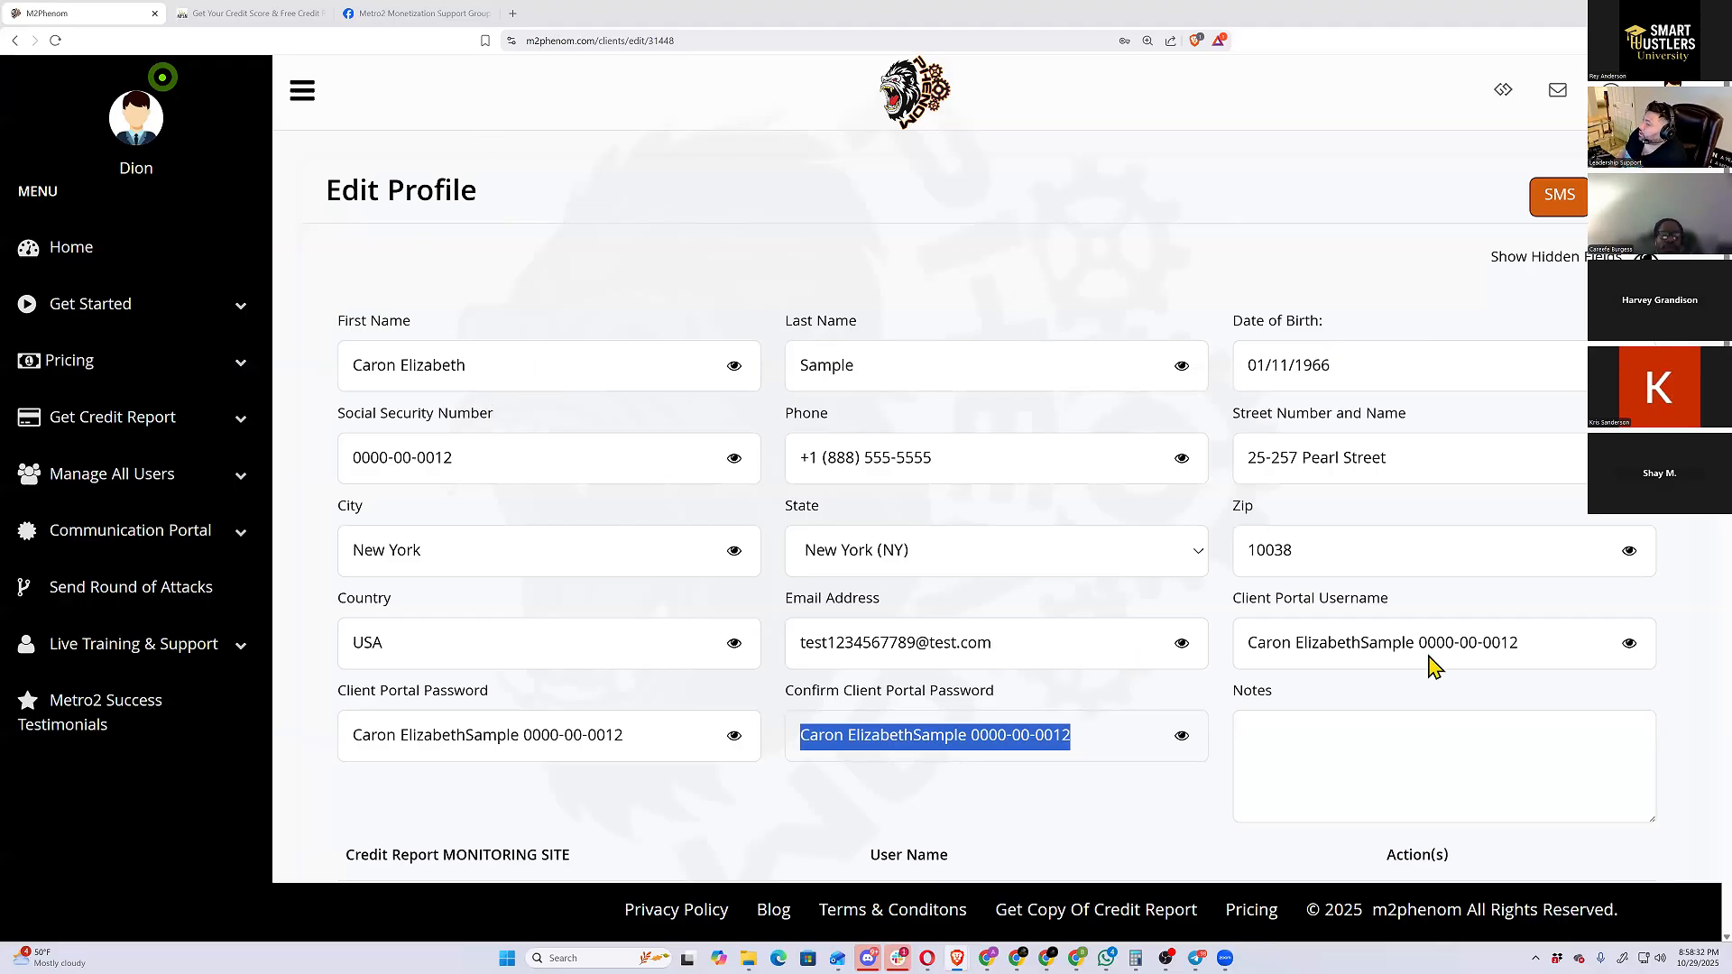
# Review the additional uploaded document and the credit reports in the Profile's Report Section, and return to Profile Management
pyautogui.scroll(-10, 1543, 712)
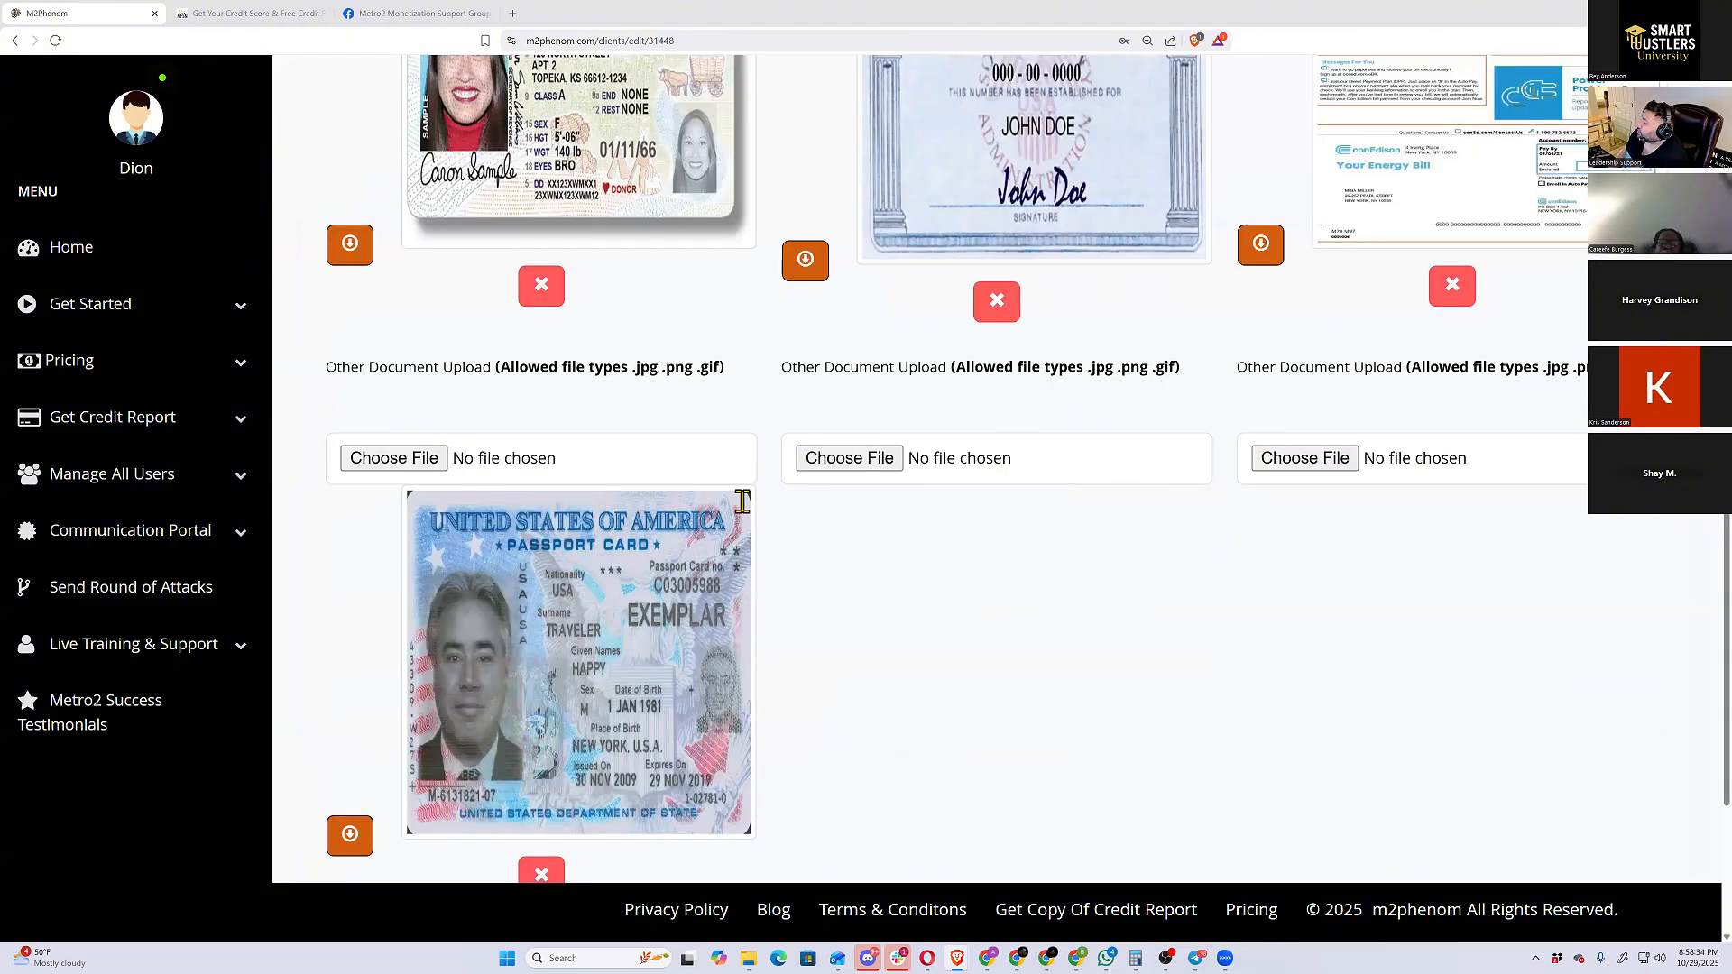
pyautogui.scroll(-4, 1586, 762)
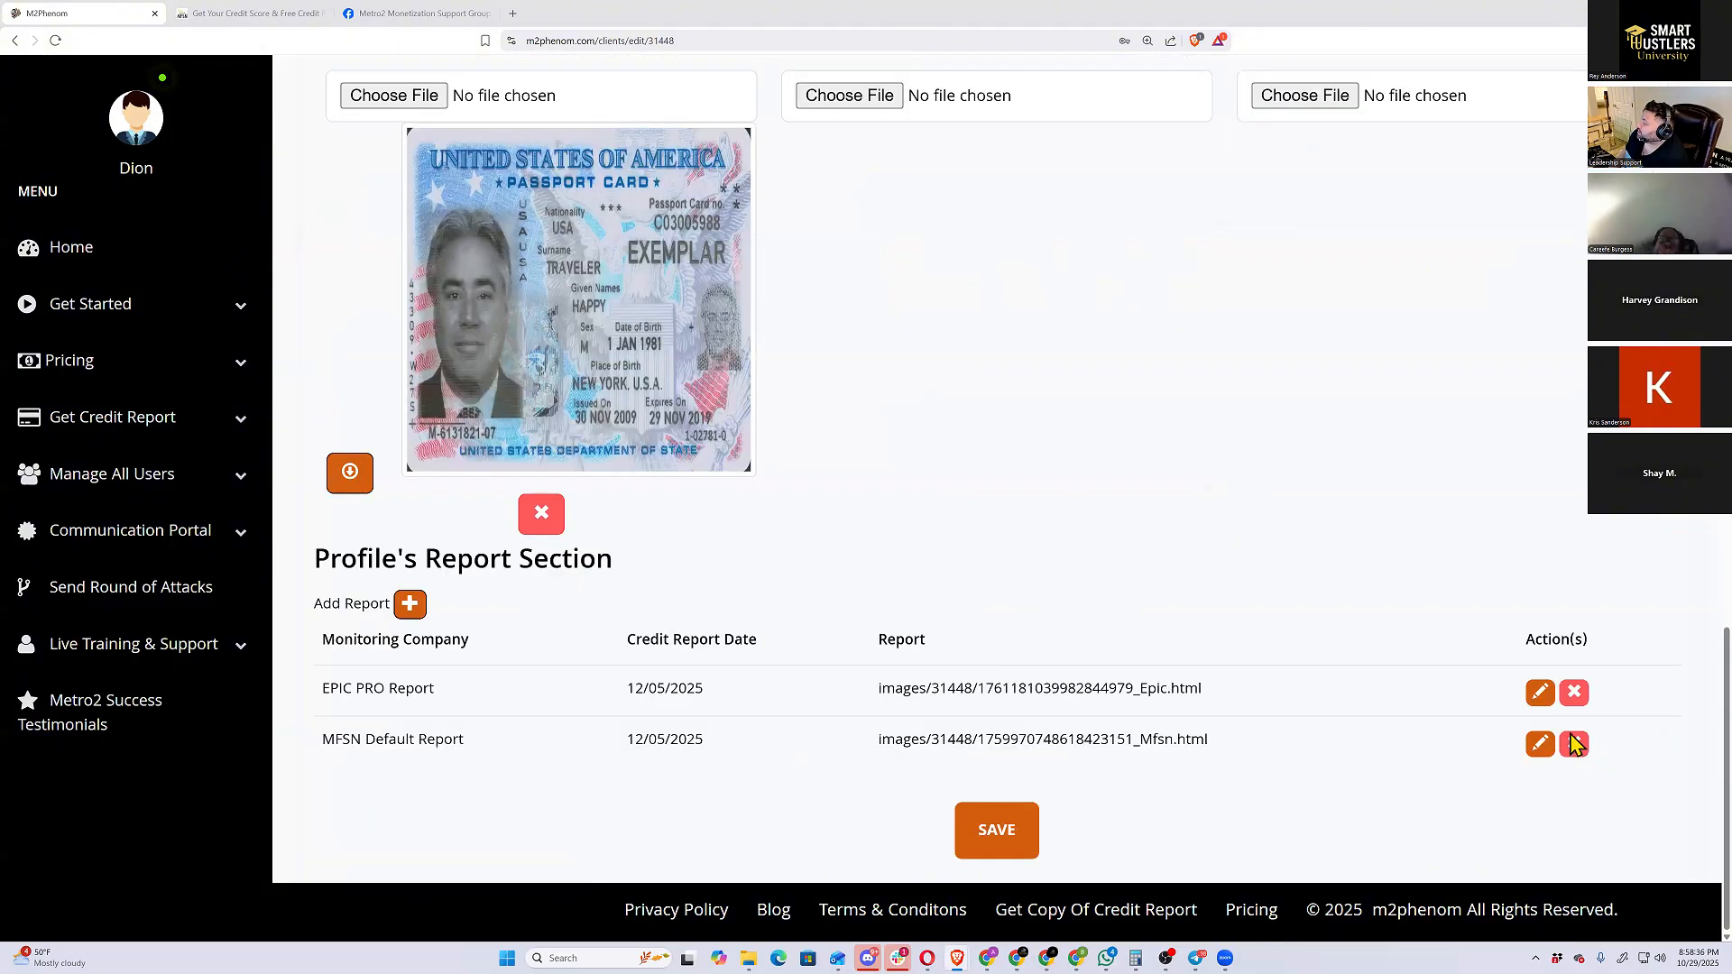
pyautogui.click(690, 688)
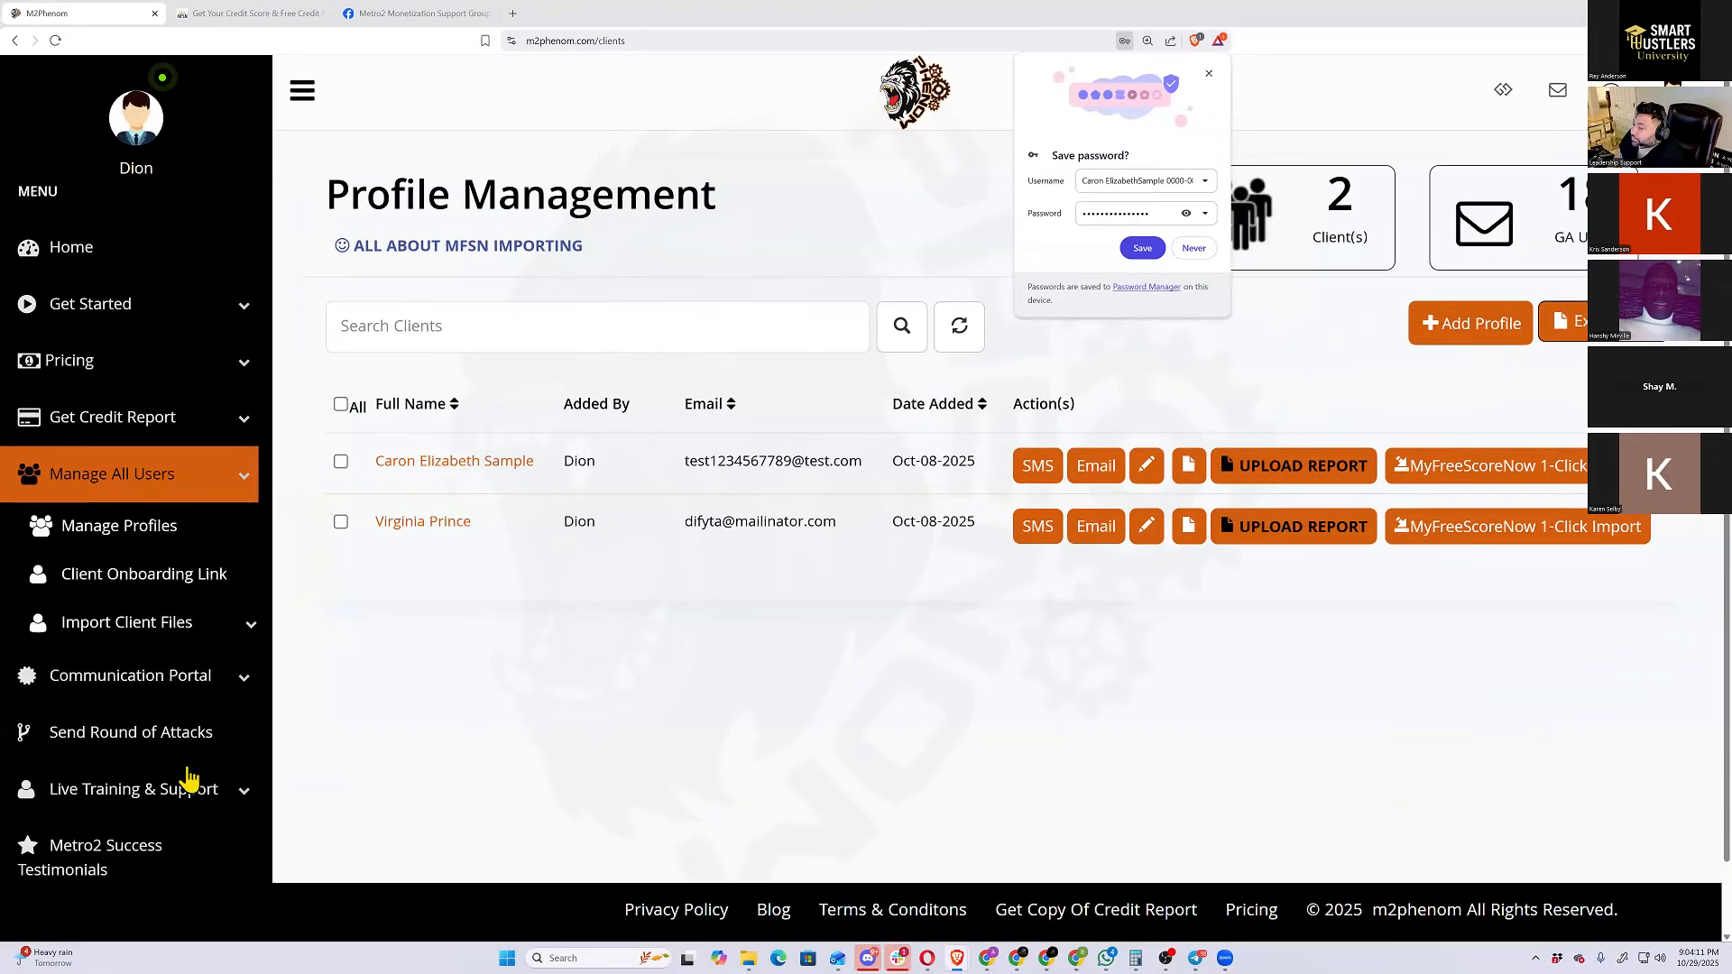
# Review the Communication Portal's text message history, email communication history, support ticket option and PPAMS invoices
pyautogui.click(135, 673)
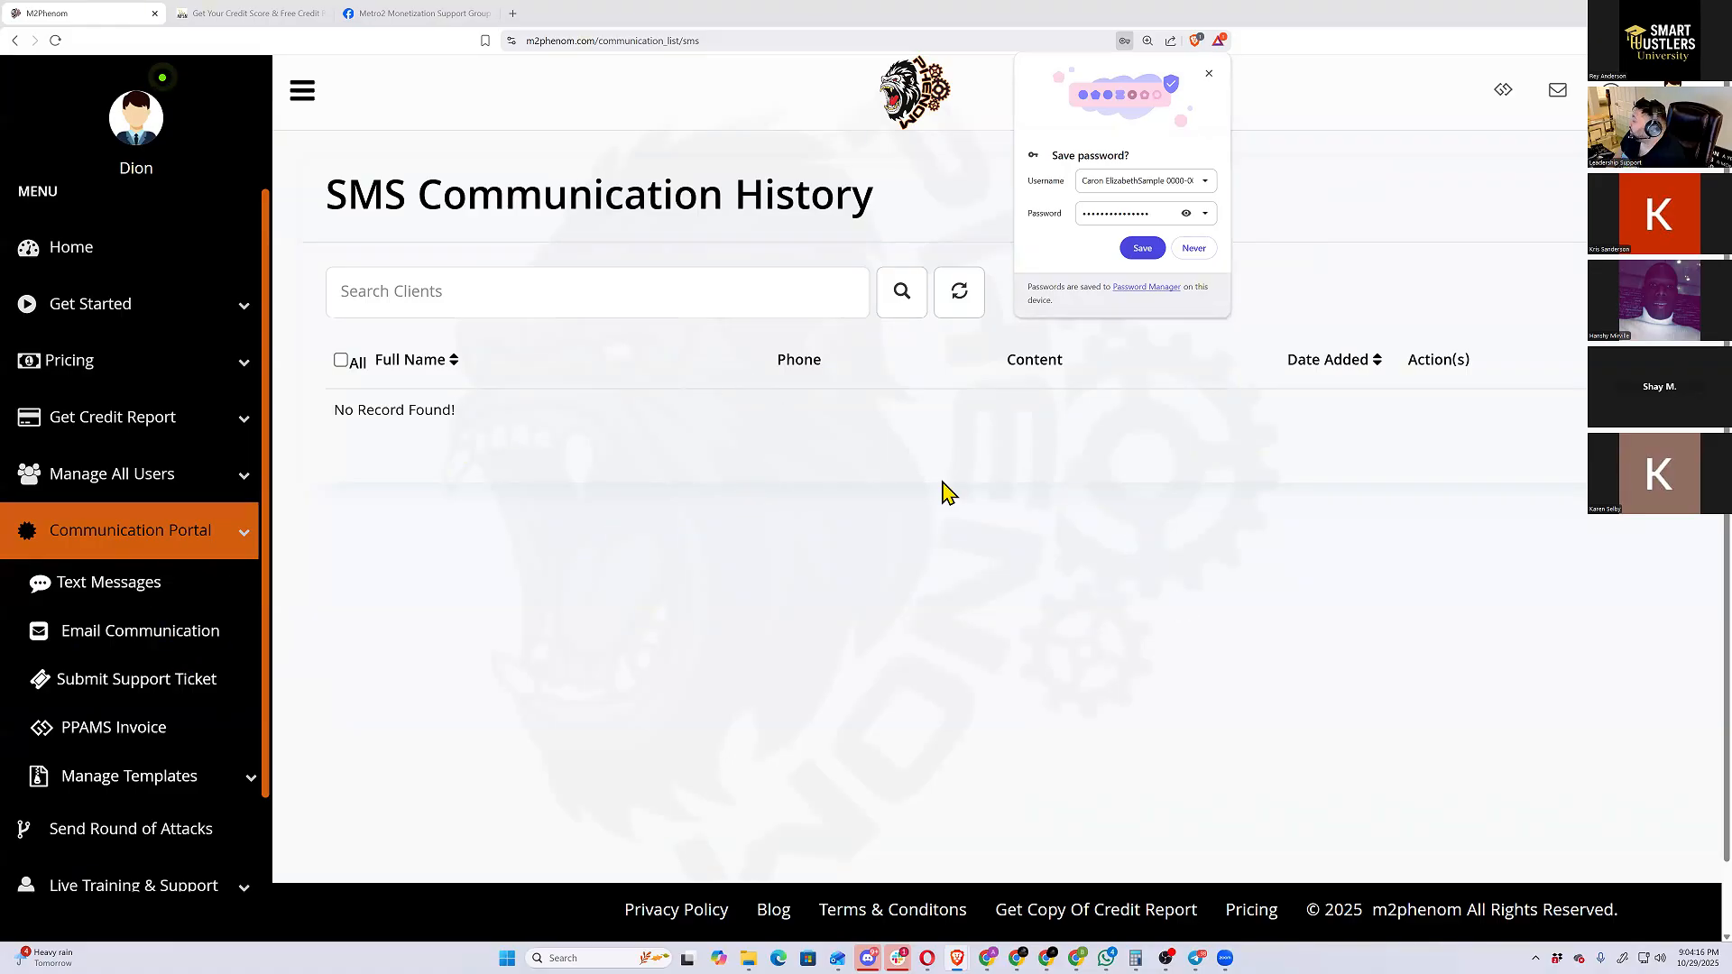
pyautogui.click(926, 565)
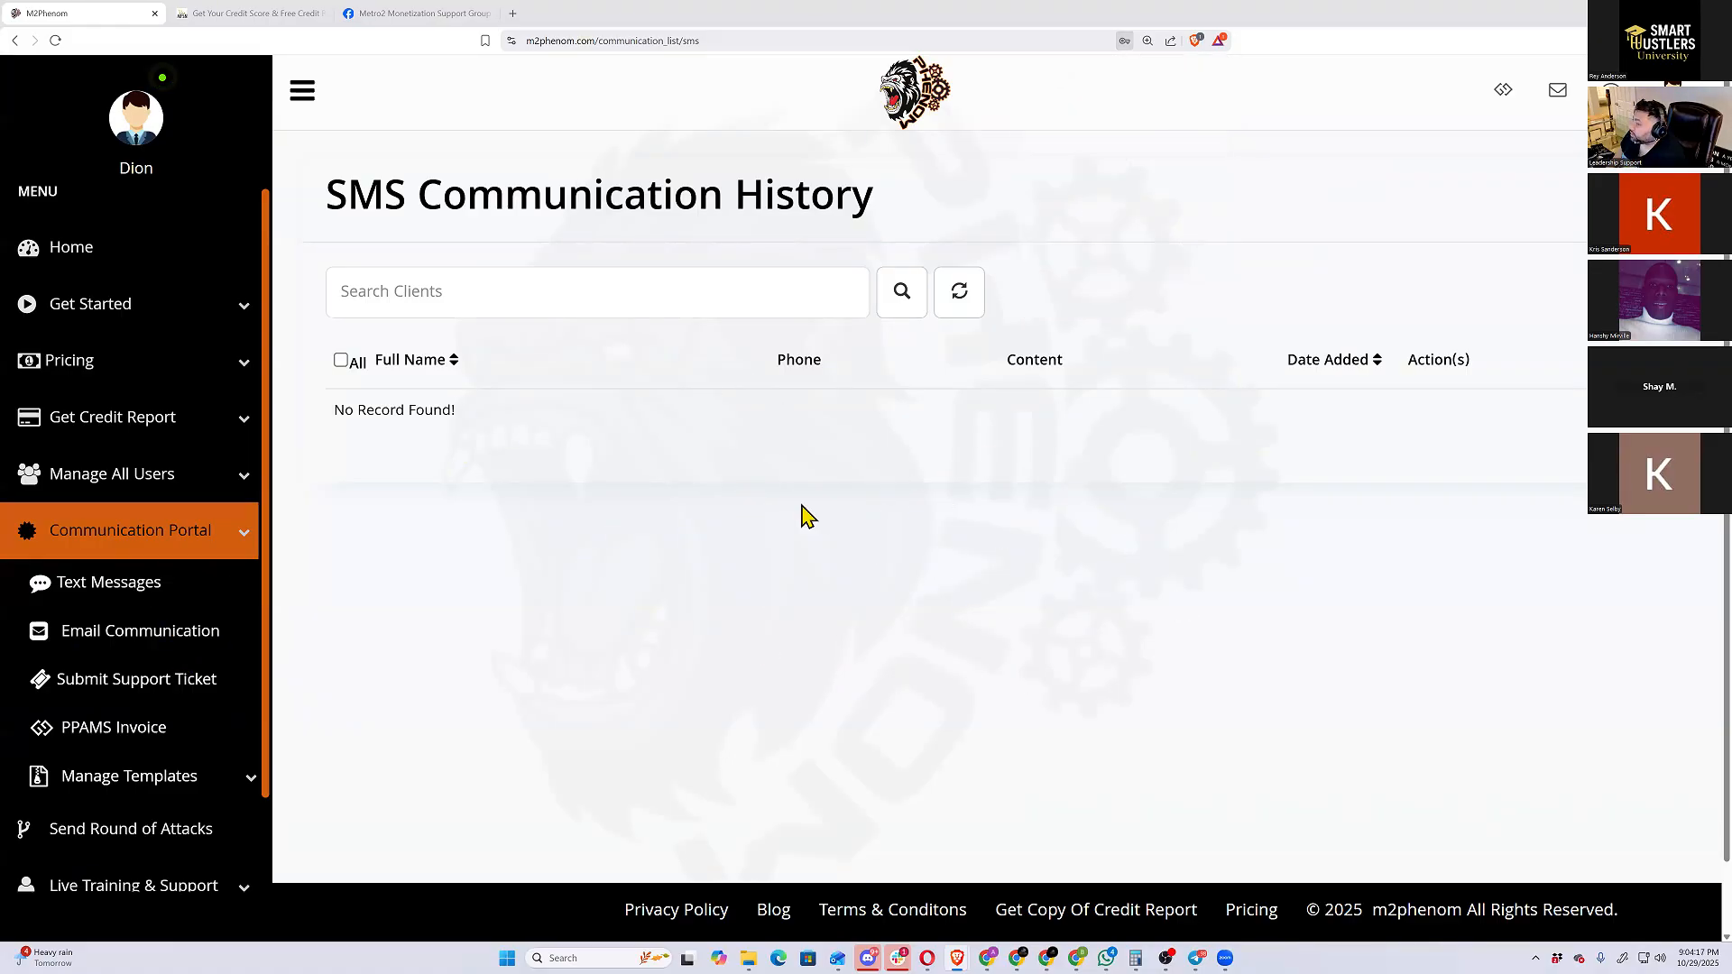
pyautogui.click(113, 636)
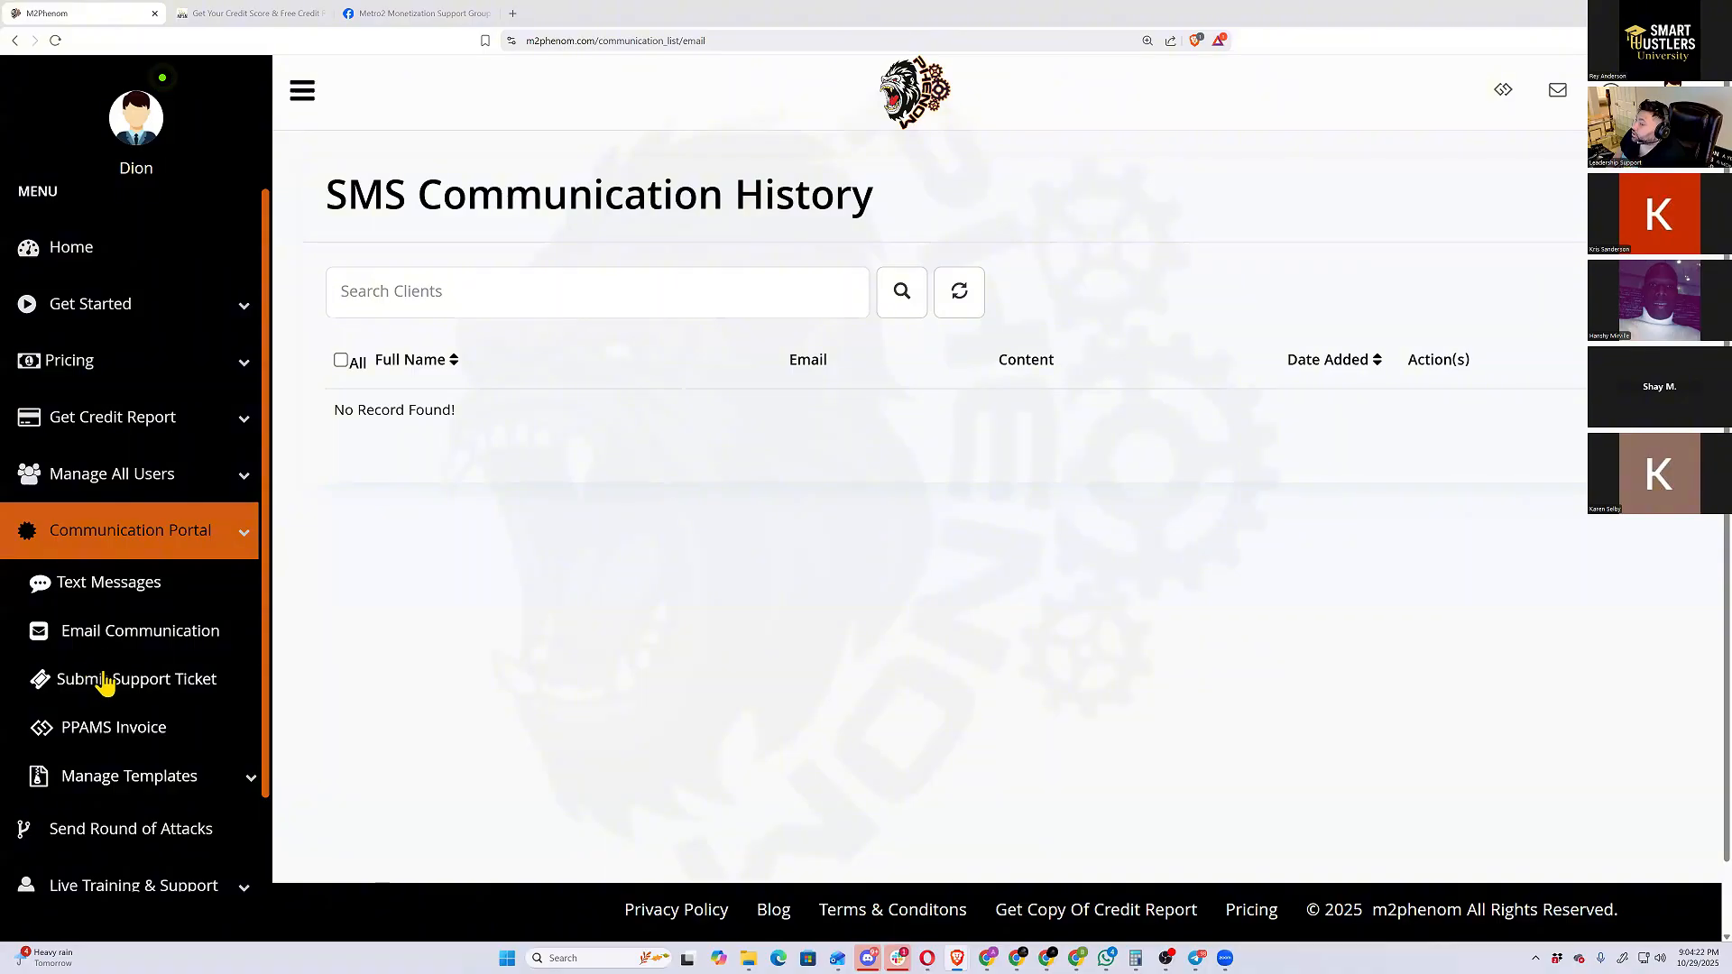
pyautogui.click(135, 678)
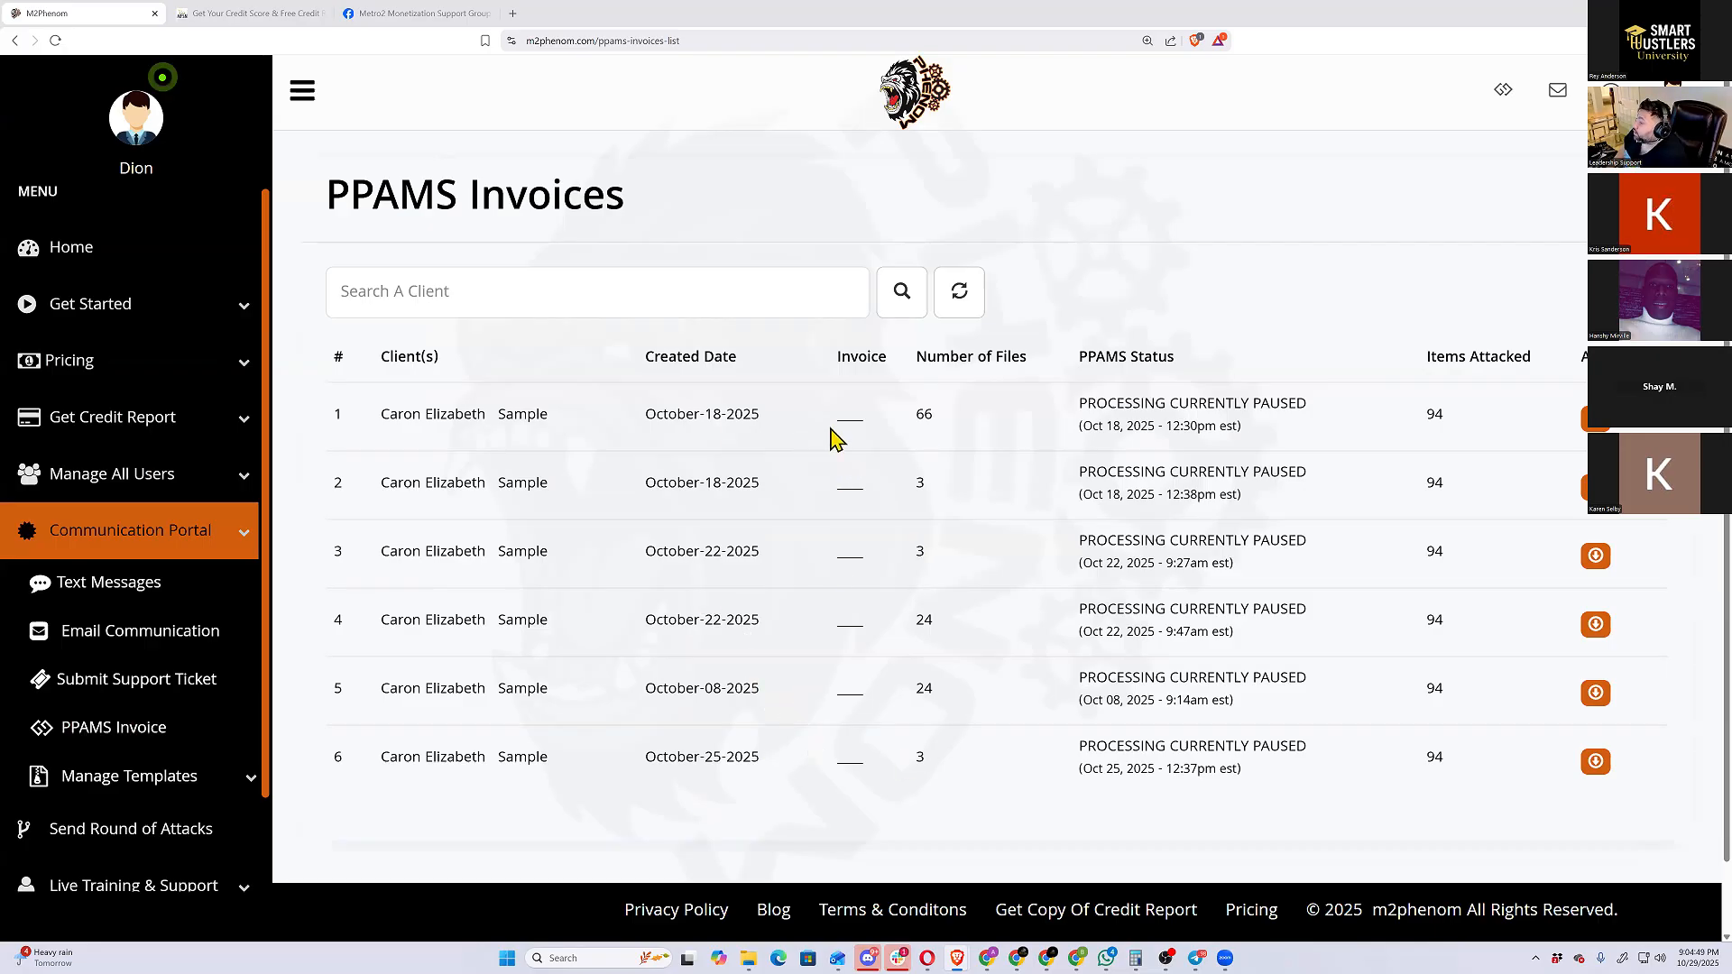
# Start a new SMS template in Manage Templates and title it "test 5"
pyautogui.click(193, 783)
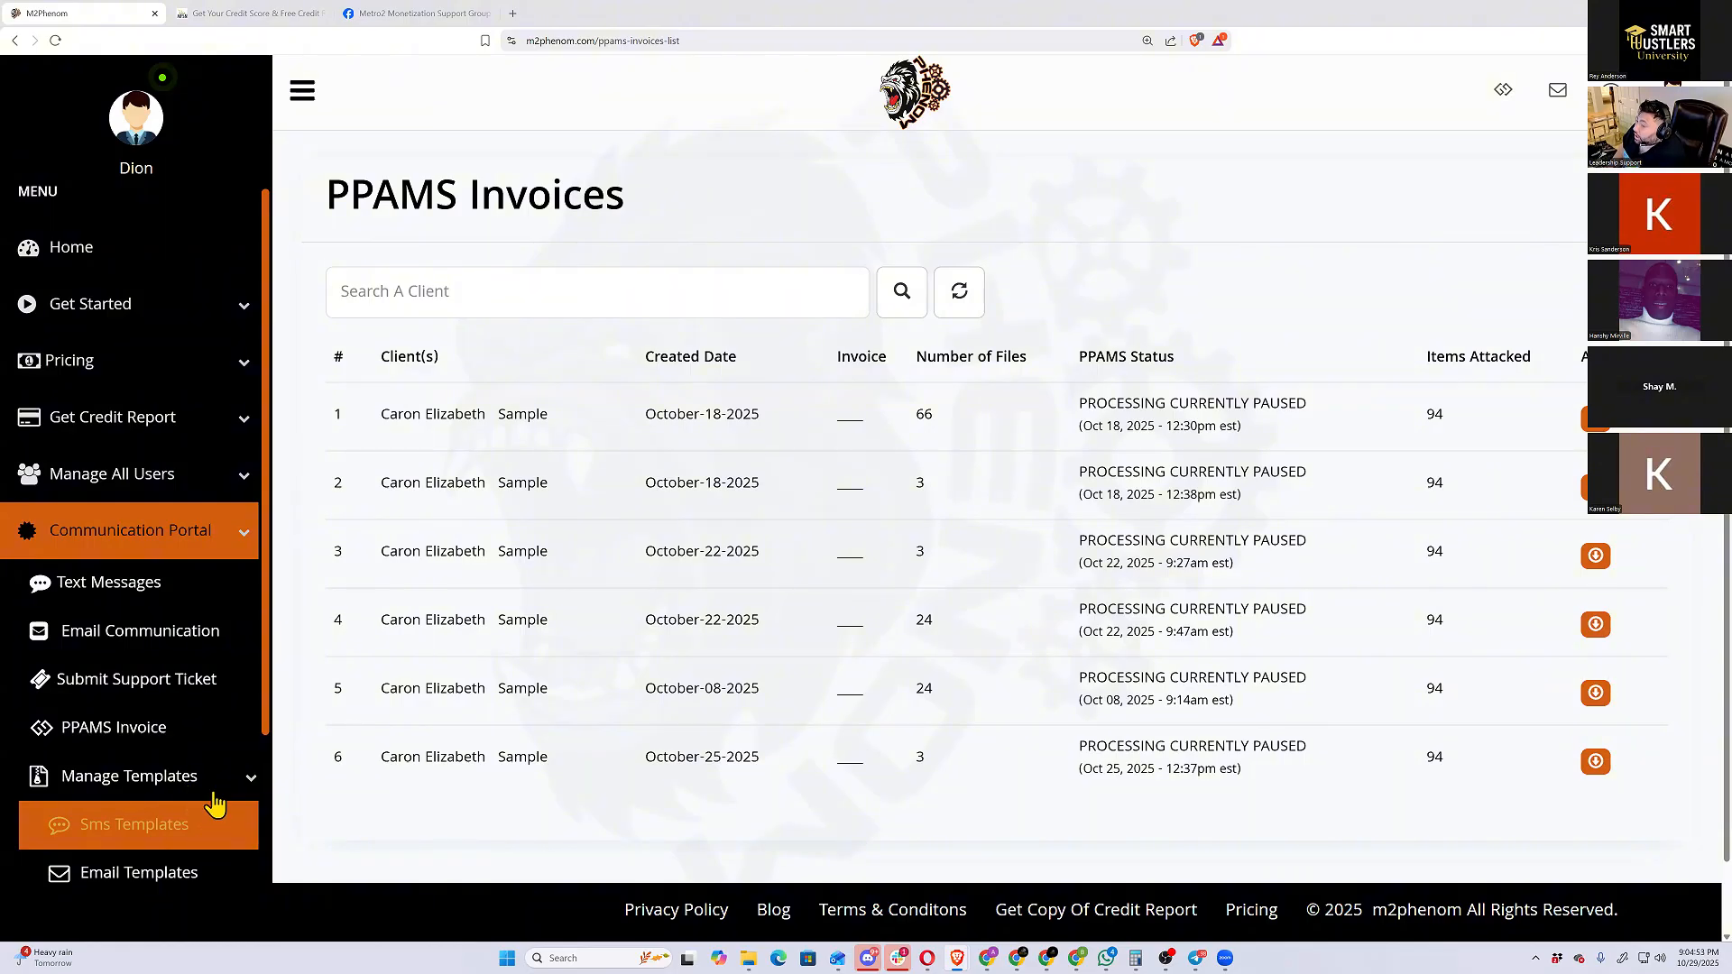
pyautogui.scroll(-2, 181, 721)
pyautogui.click(191, 632)
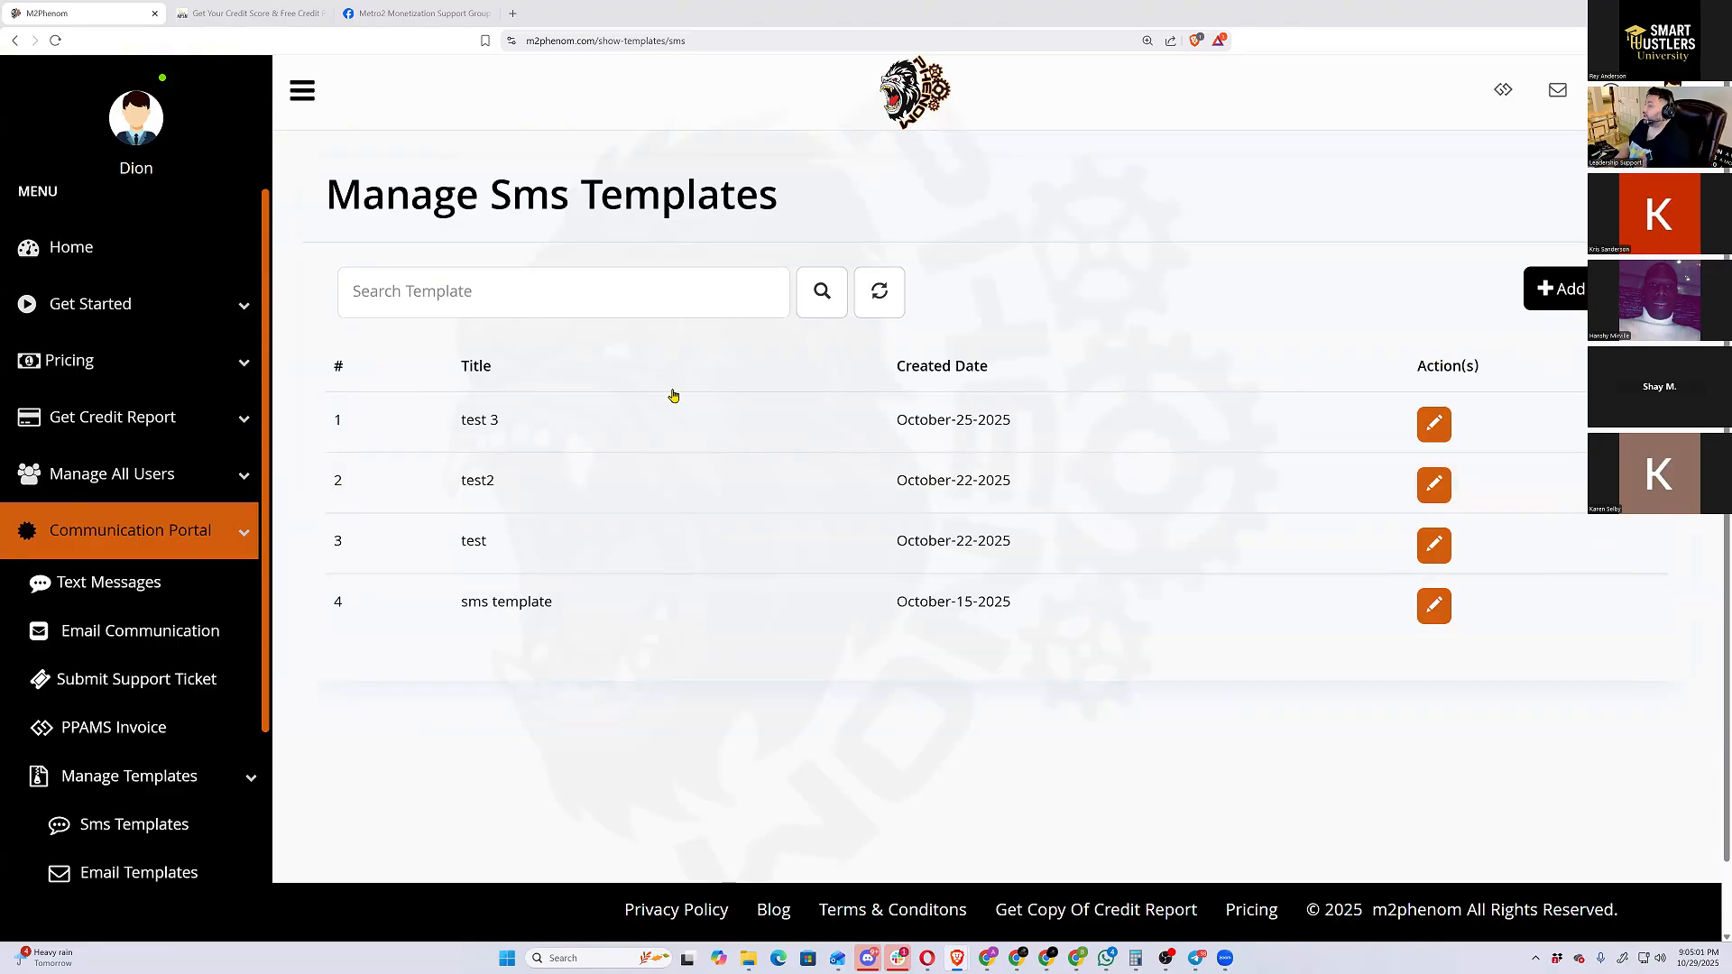
pyautogui.click(548, 318)
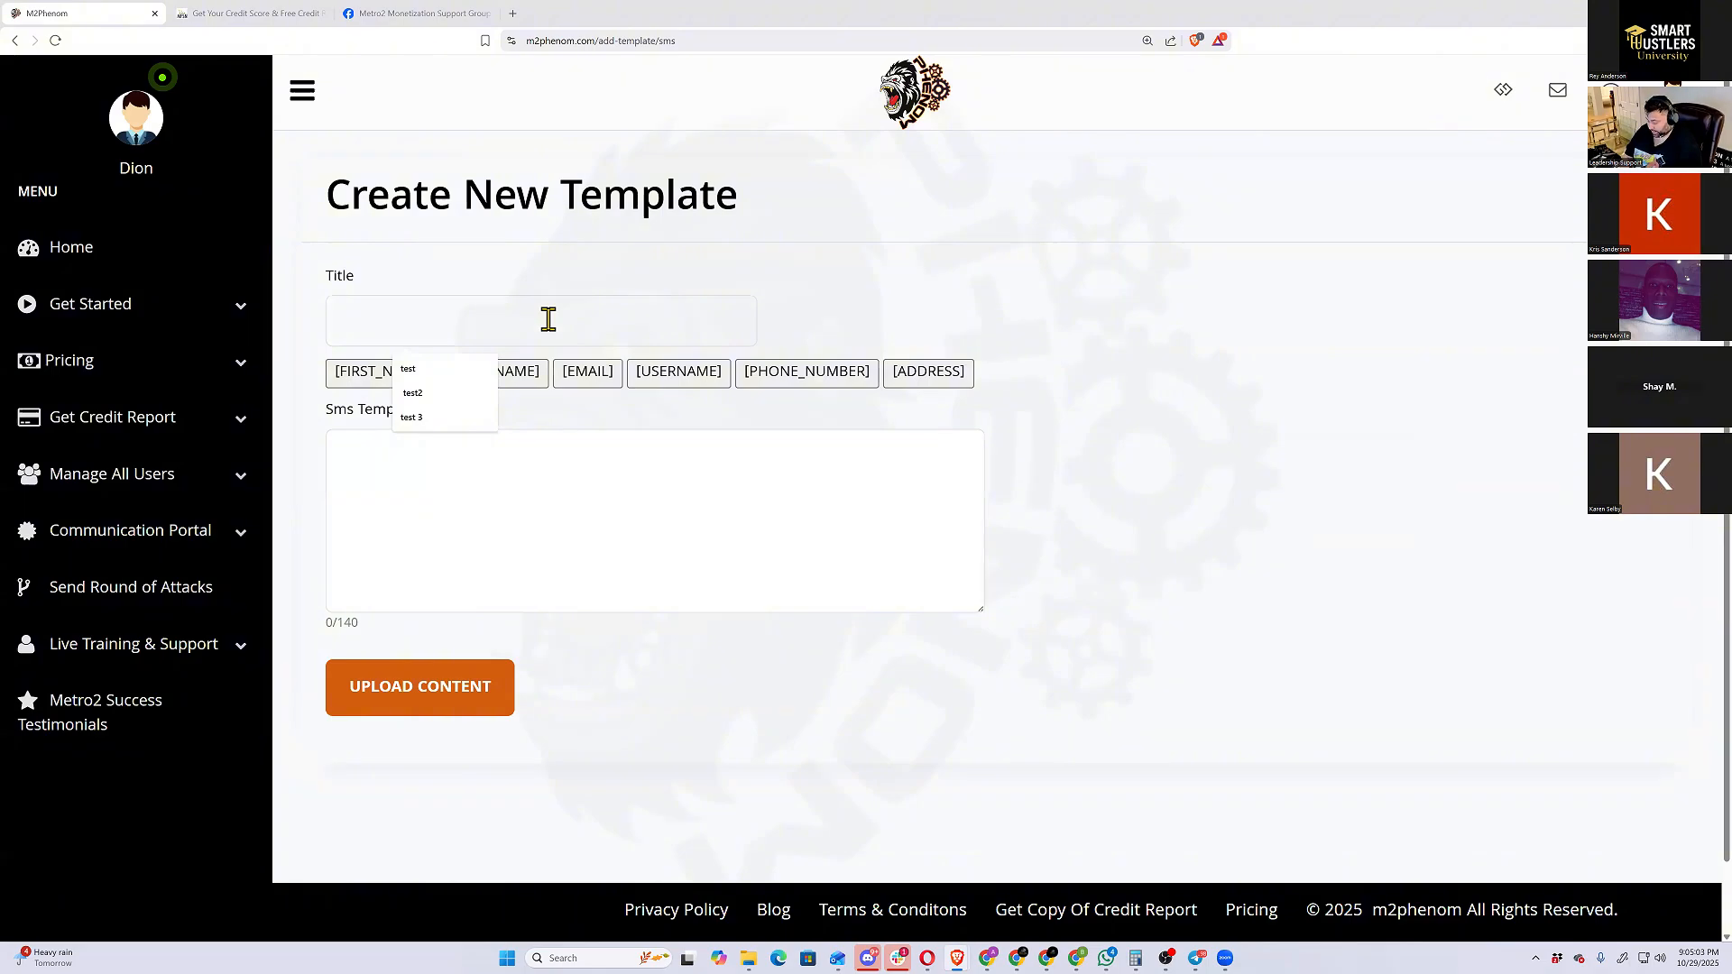
pyautogui.write('test 5')
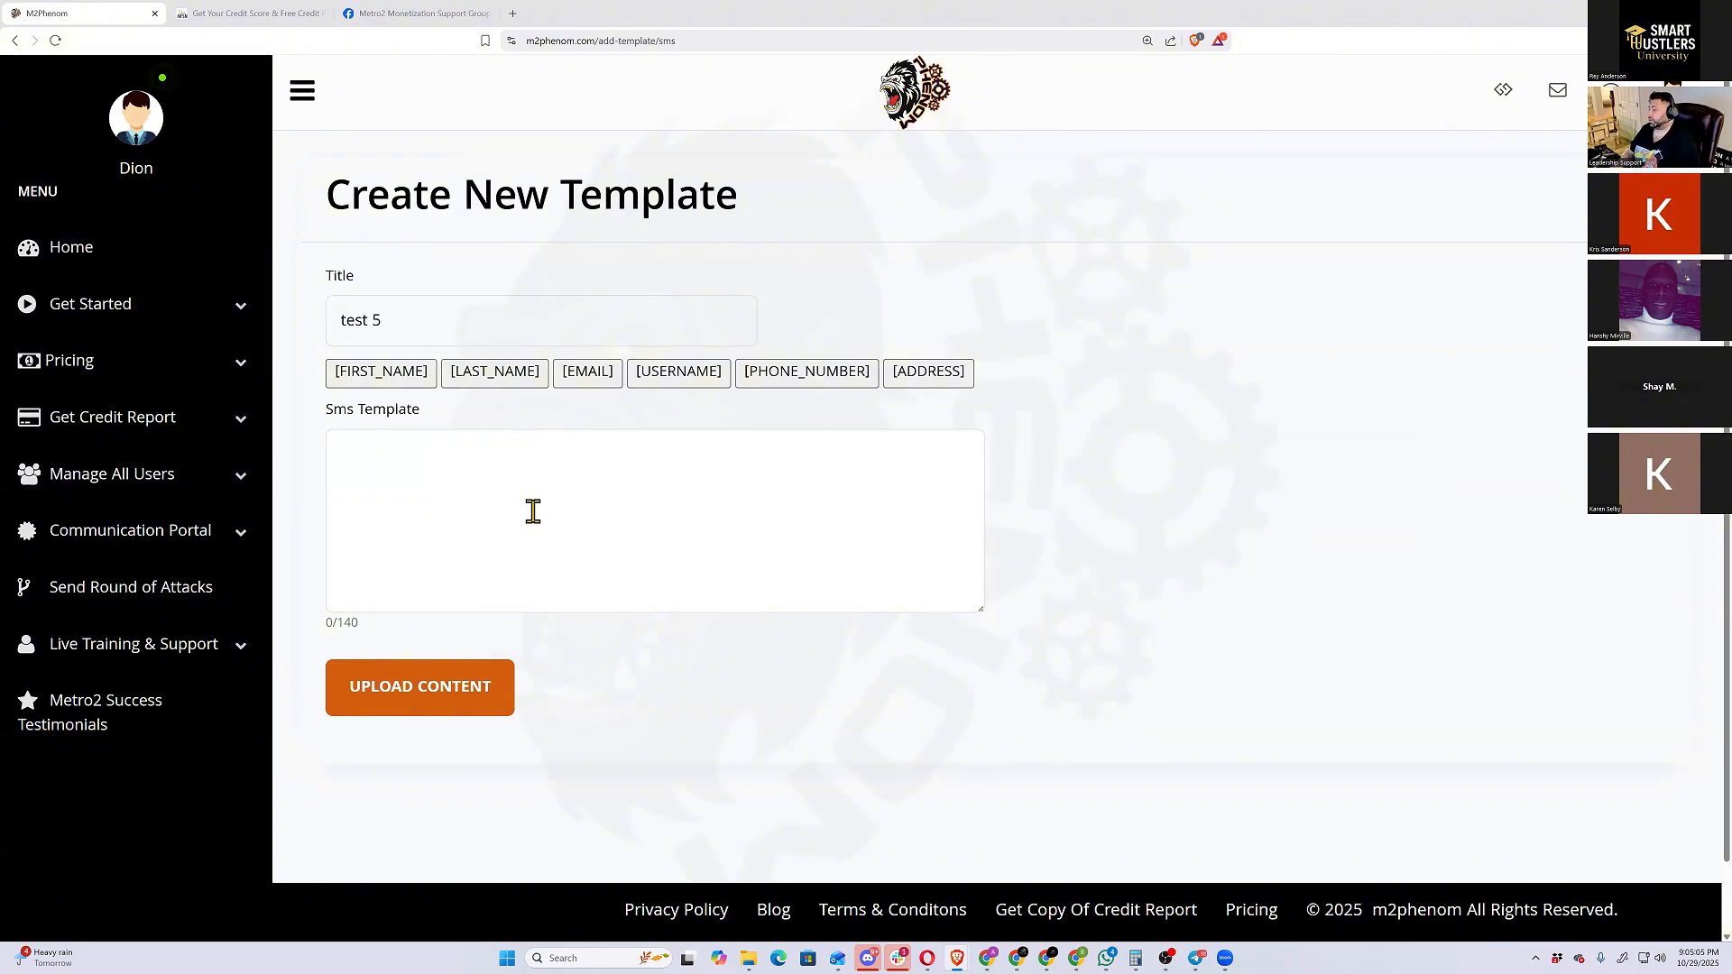
# Write the SMS body "my name is [FIRST_NAME] [LAST_NAME] my email is [EMAIL] phone number is" plus the phone number placeholder, and upload the template
pyautogui.click(533, 511)
pyautogui.write('my nam')
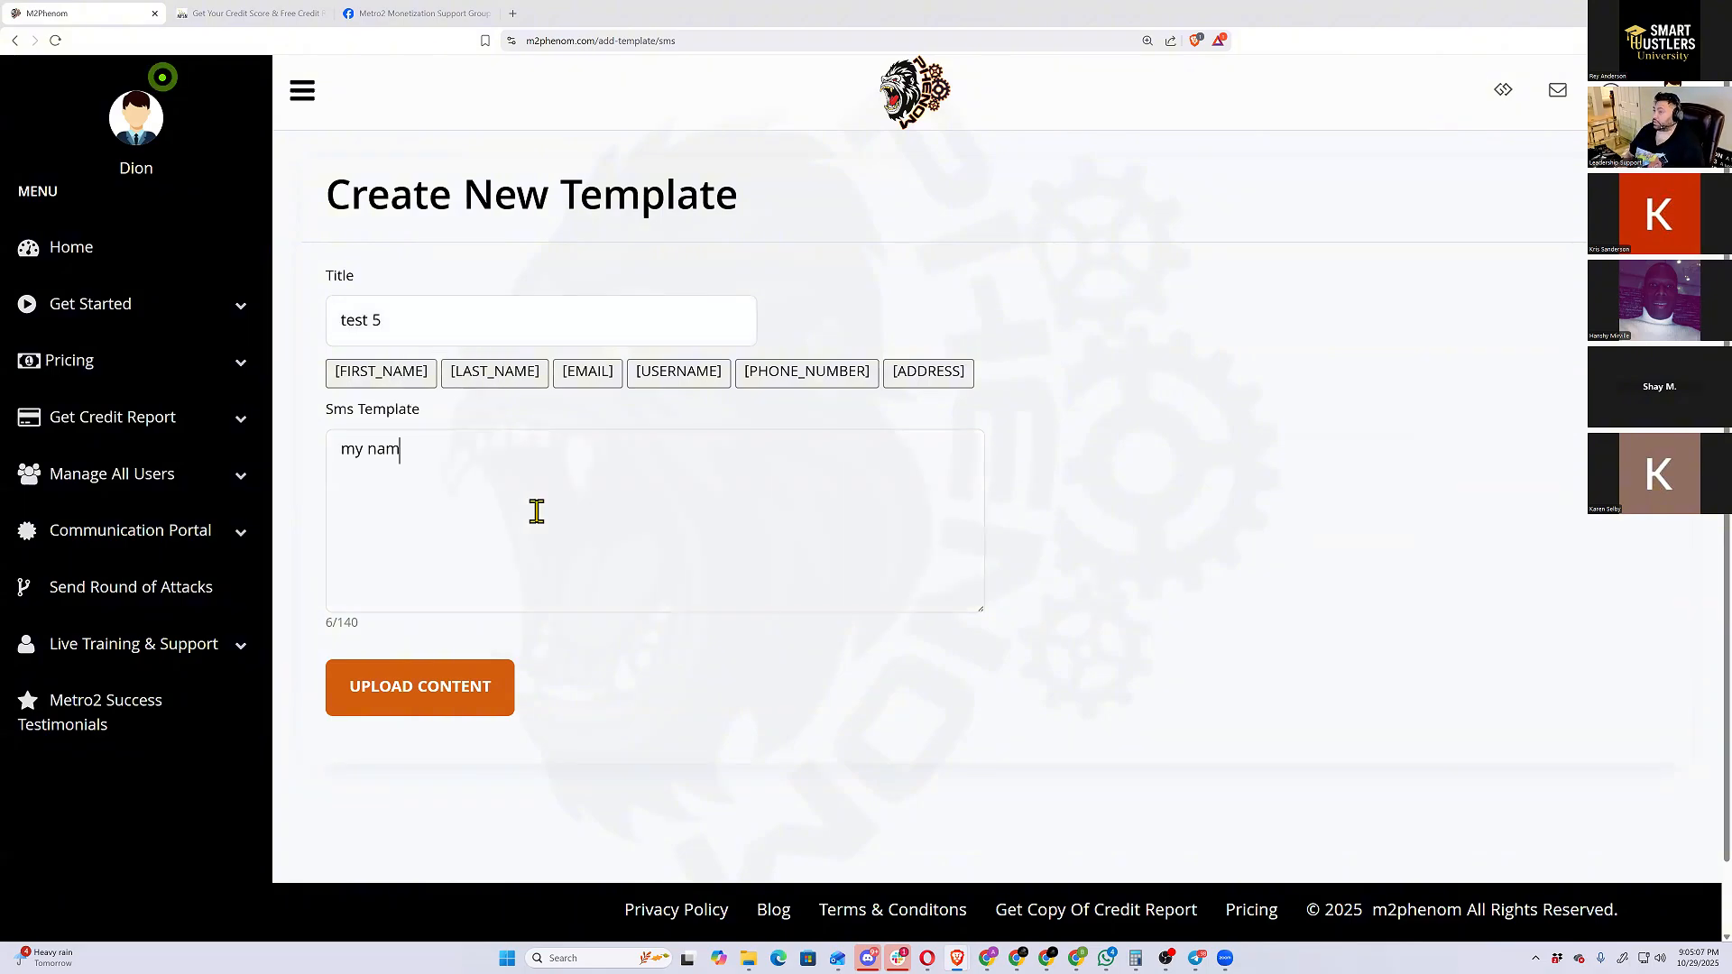
pyautogui.write('e is')
pyautogui.click(420, 377)
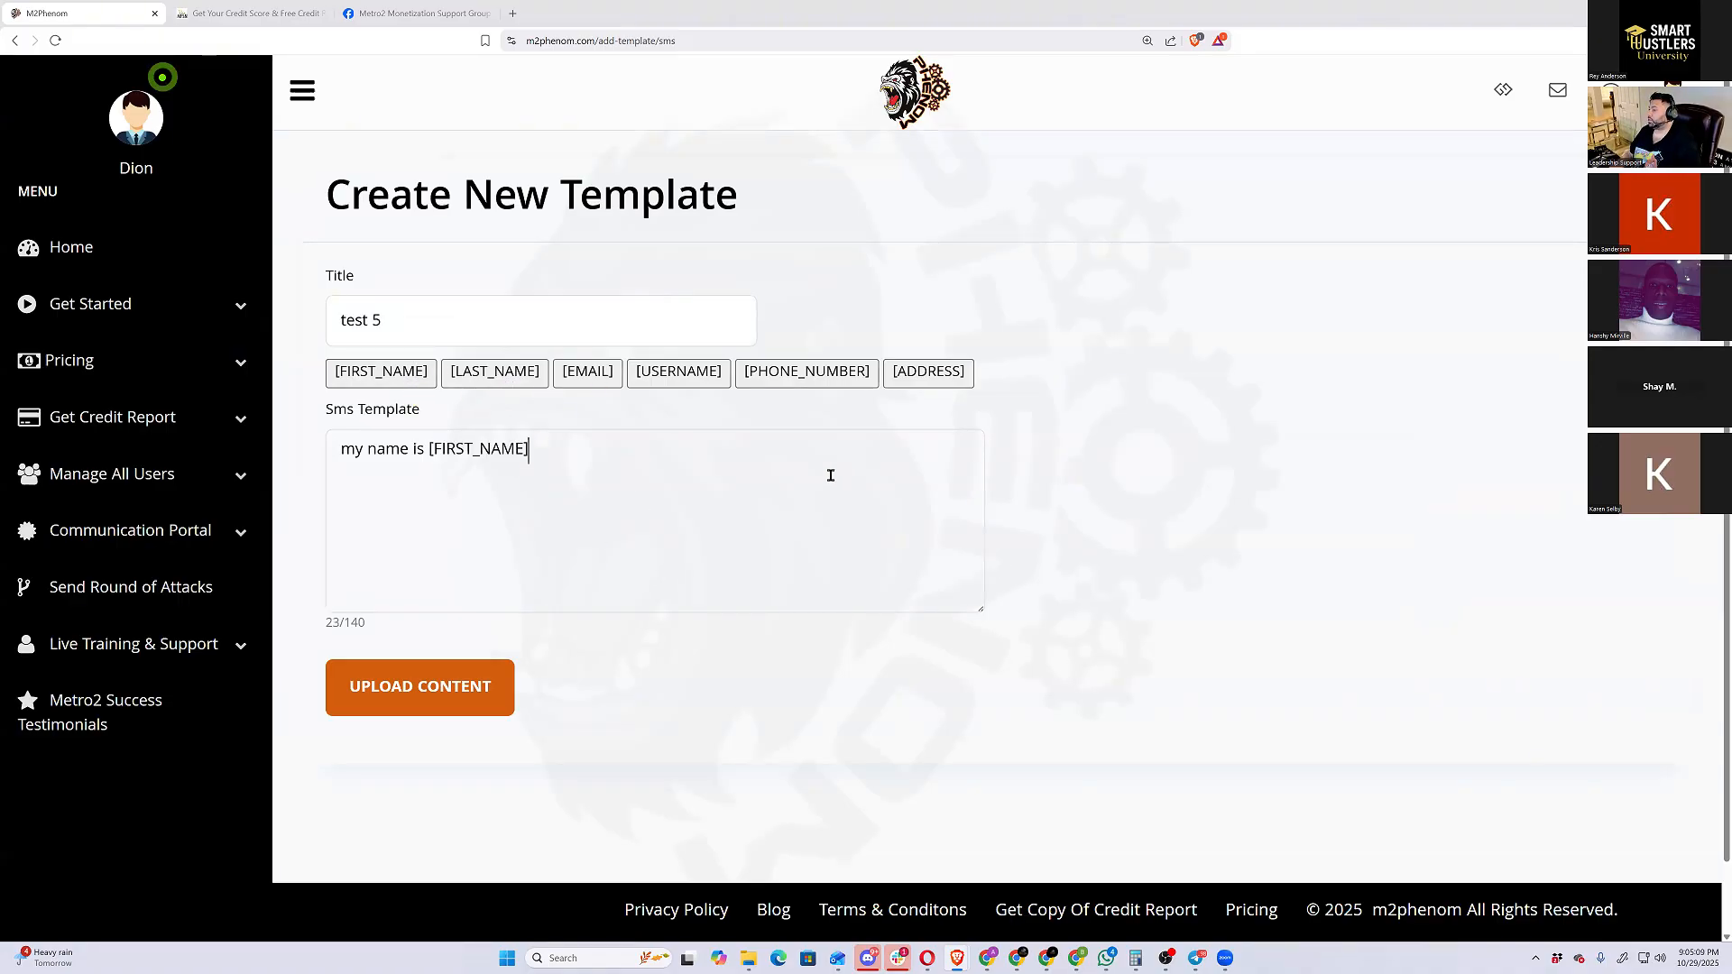
pyautogui.write('[LAST_NAME]')
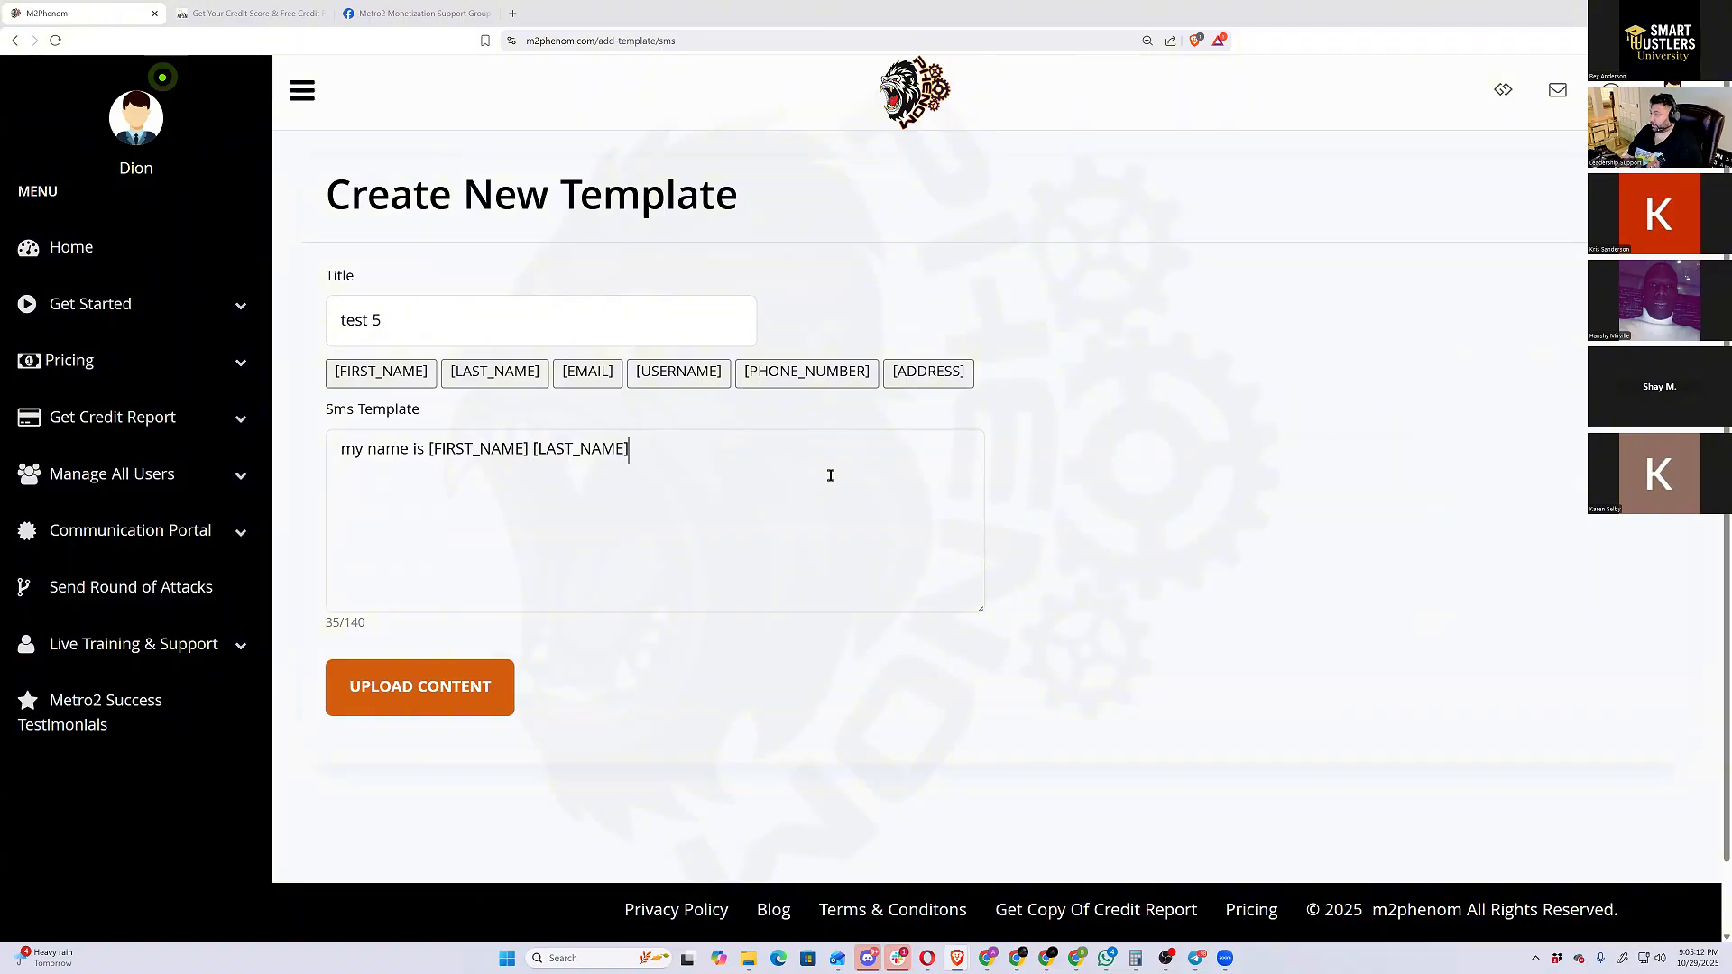
pyautogui.write(' my email is')
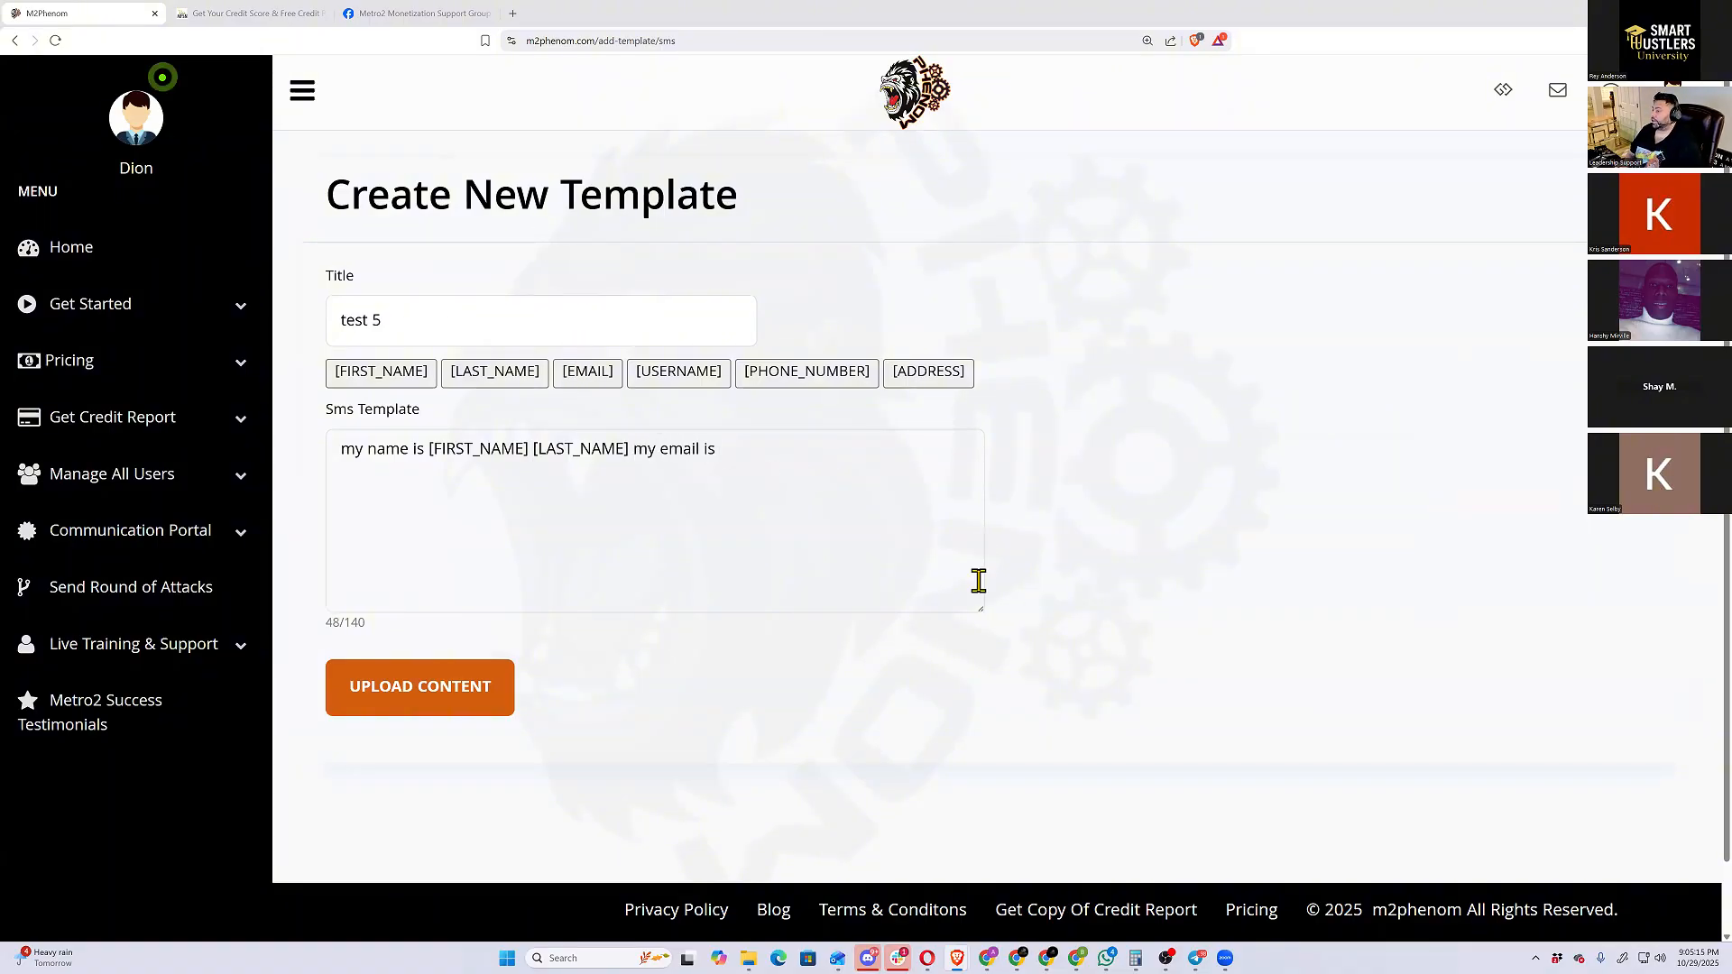
pyautogui.click(587, 373)
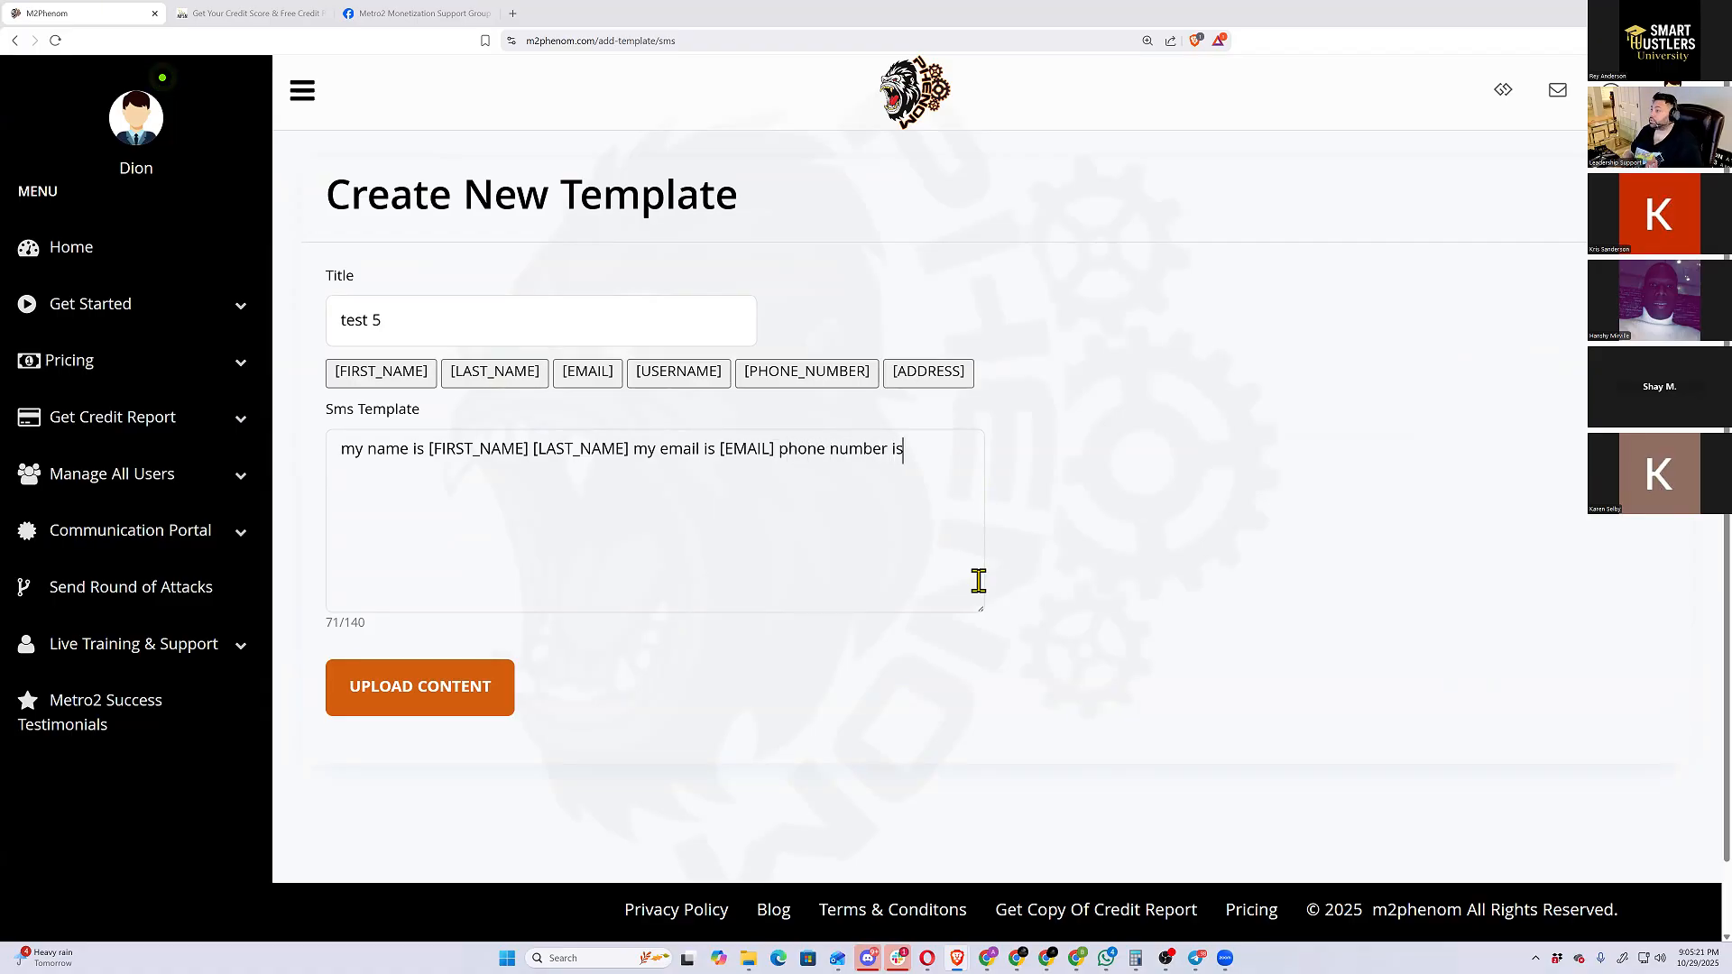
pyautogui.click(804, 372)
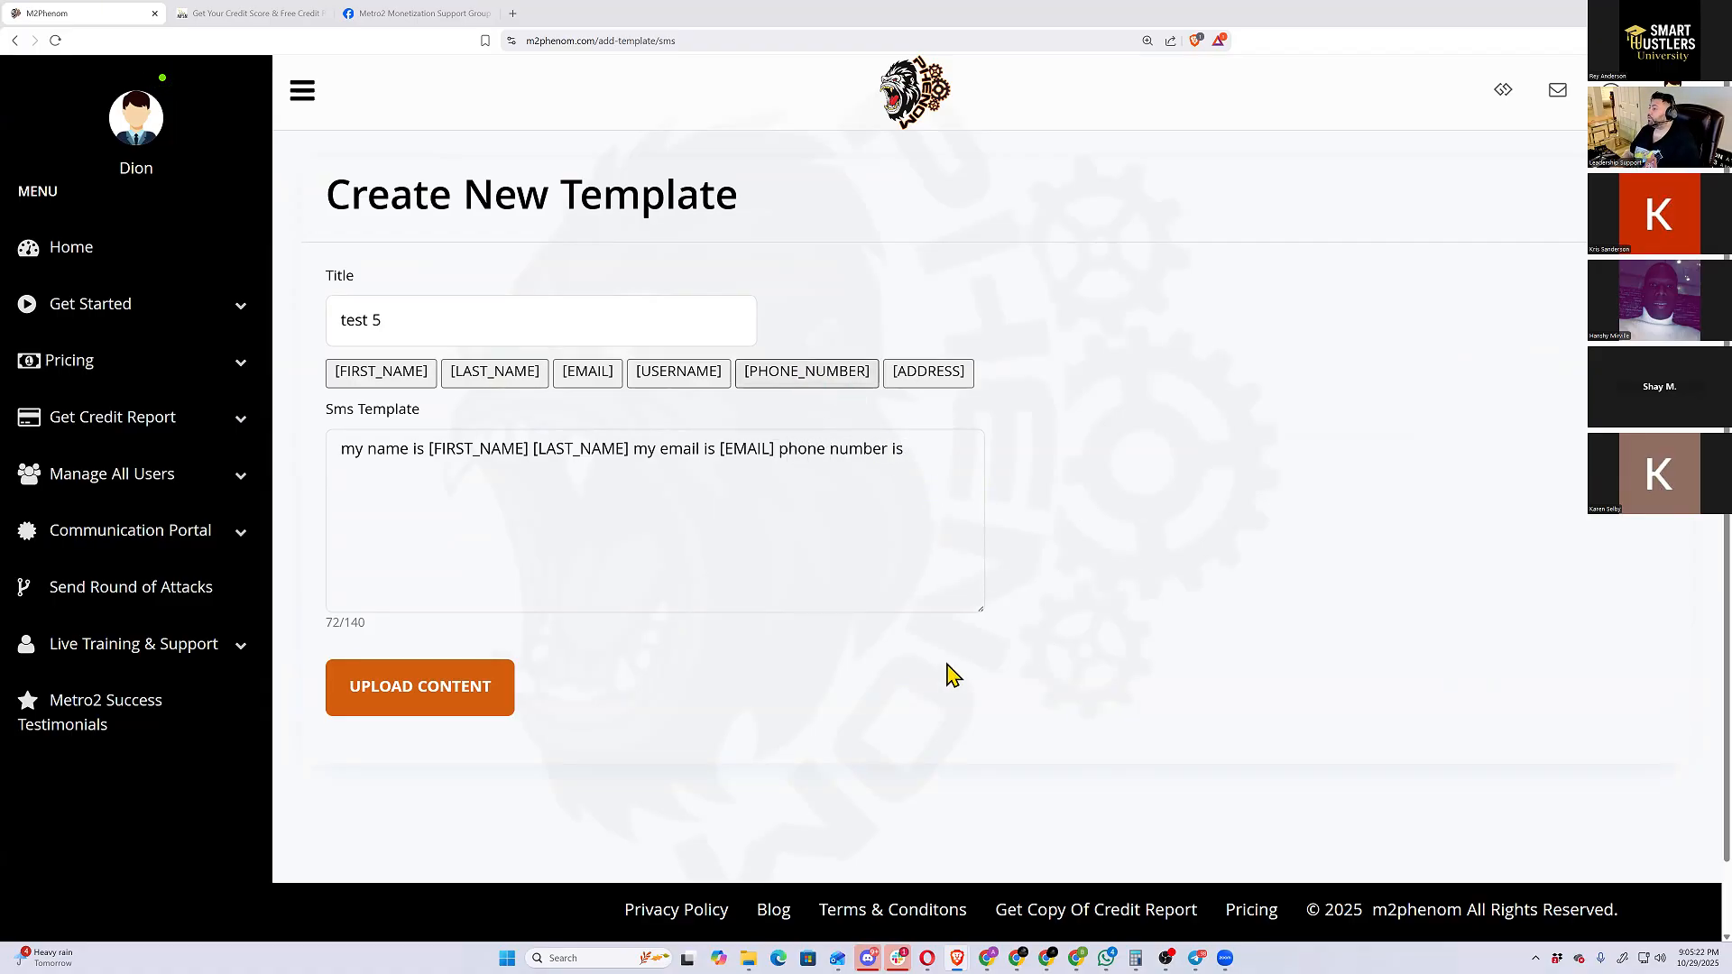
pyautogui.click(386, 712)
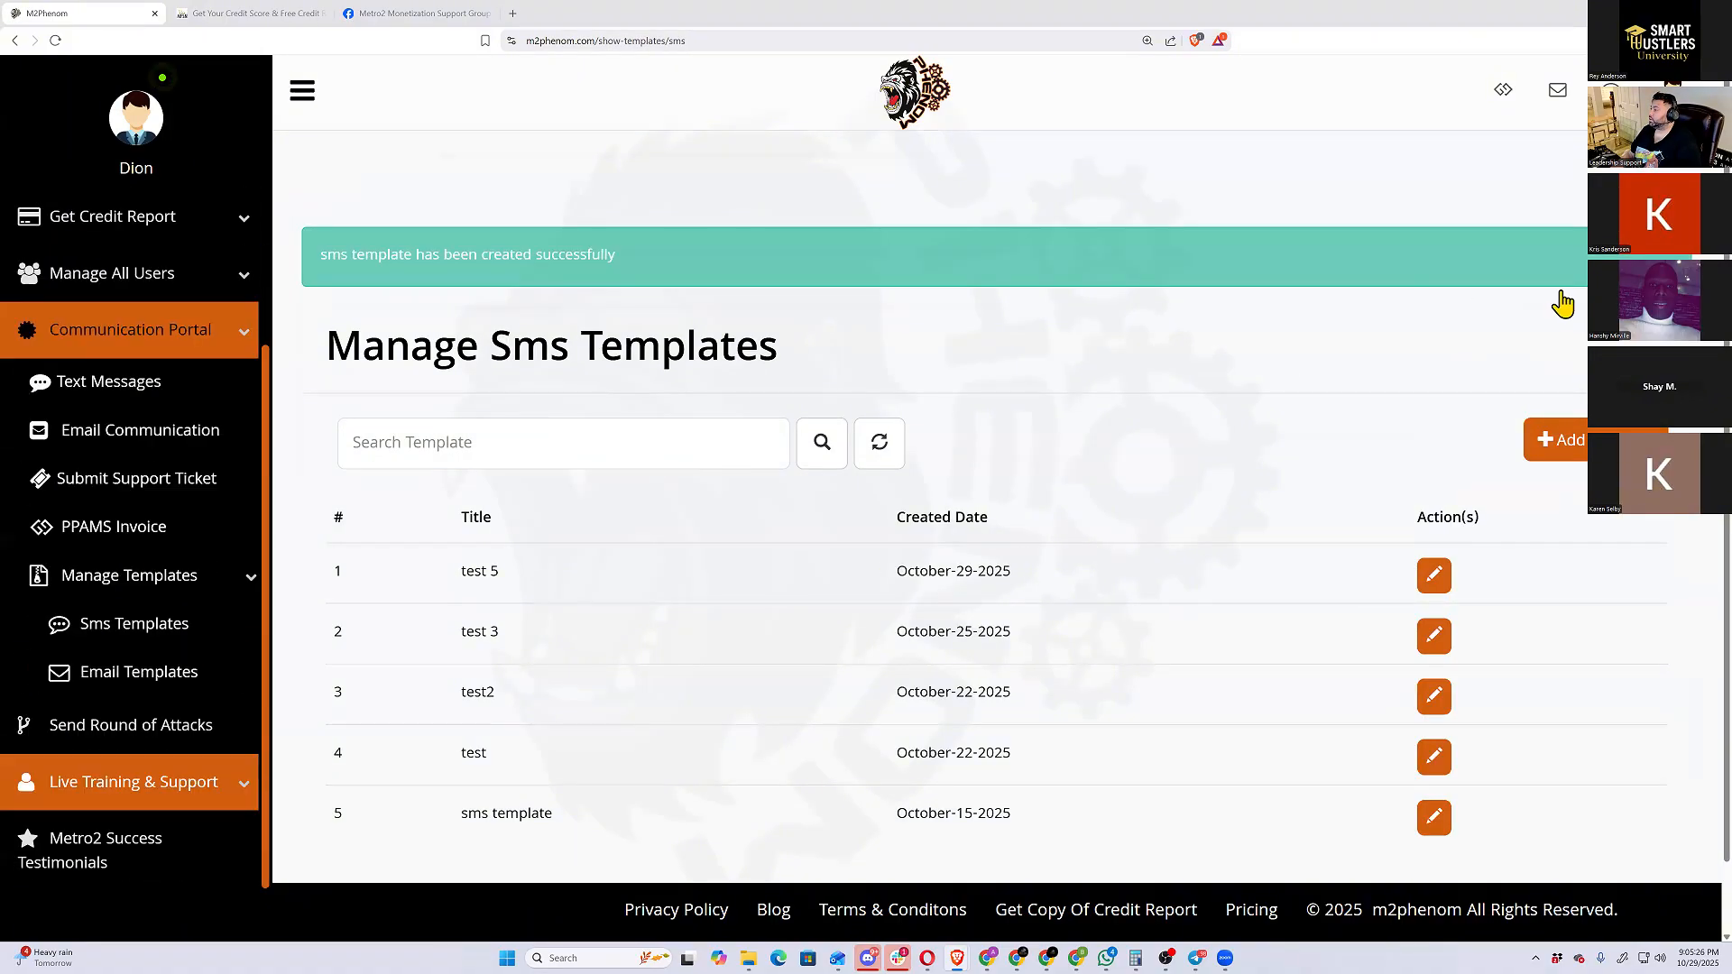
# Start a new email template and title it "test 2"
pyautogui.click(139, 672)
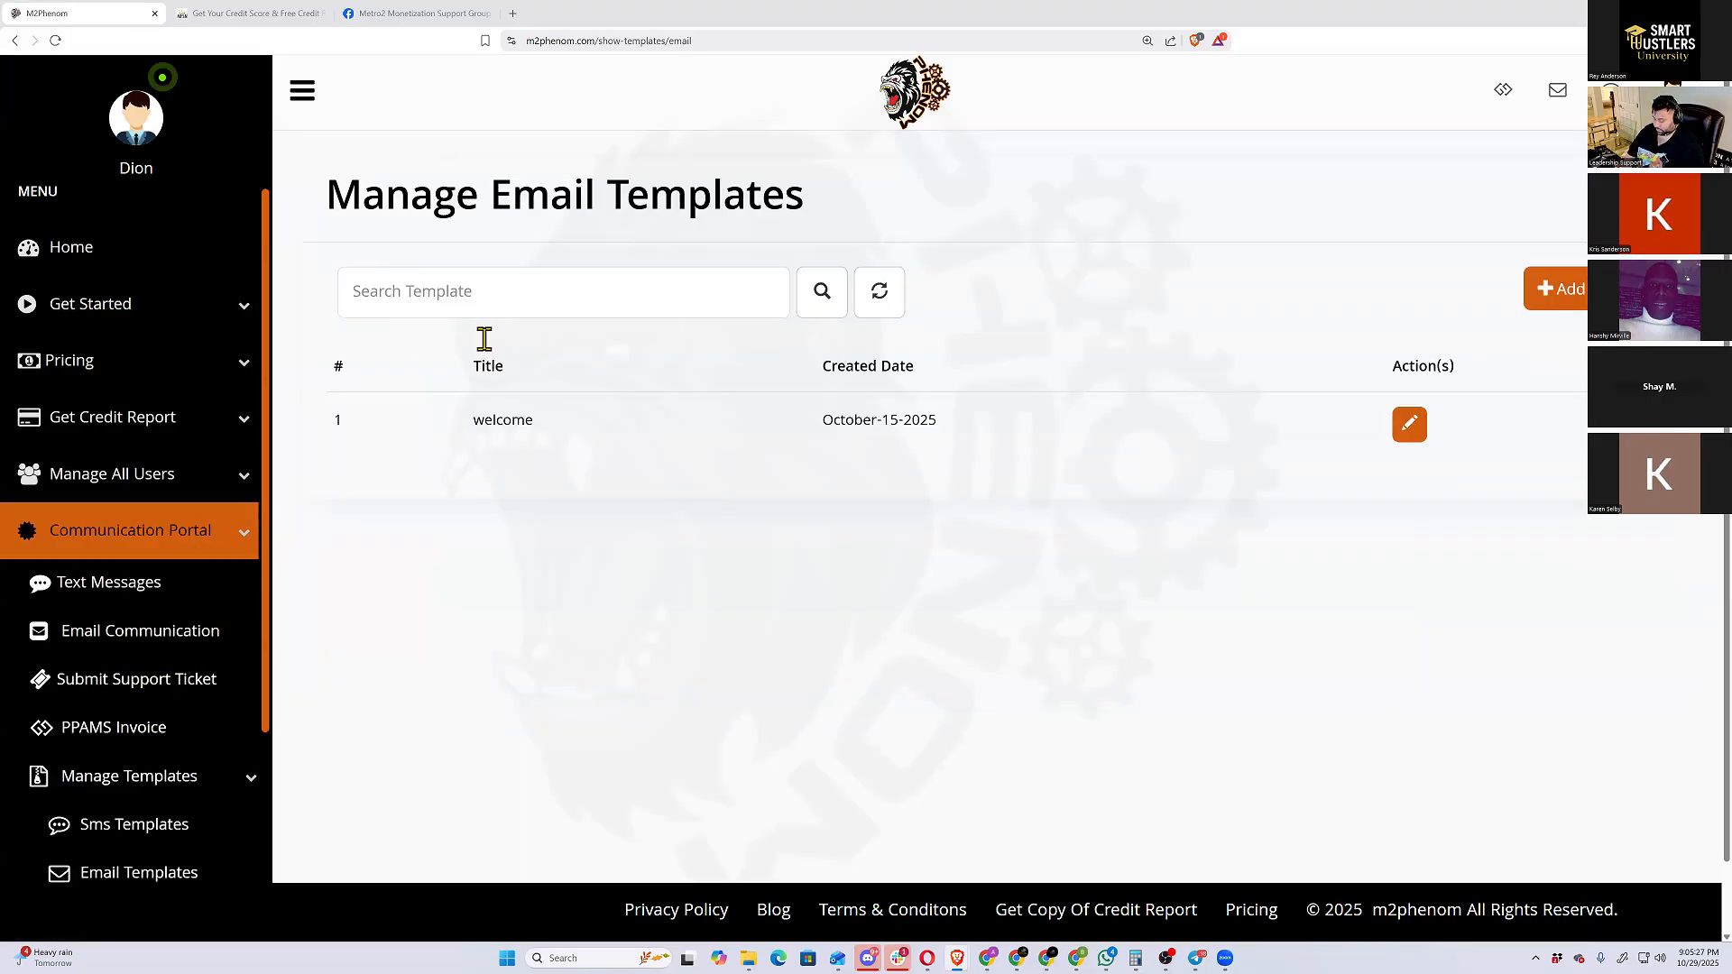
pyautogui.click(1558, 289)
pyautogui.click(484, 339)
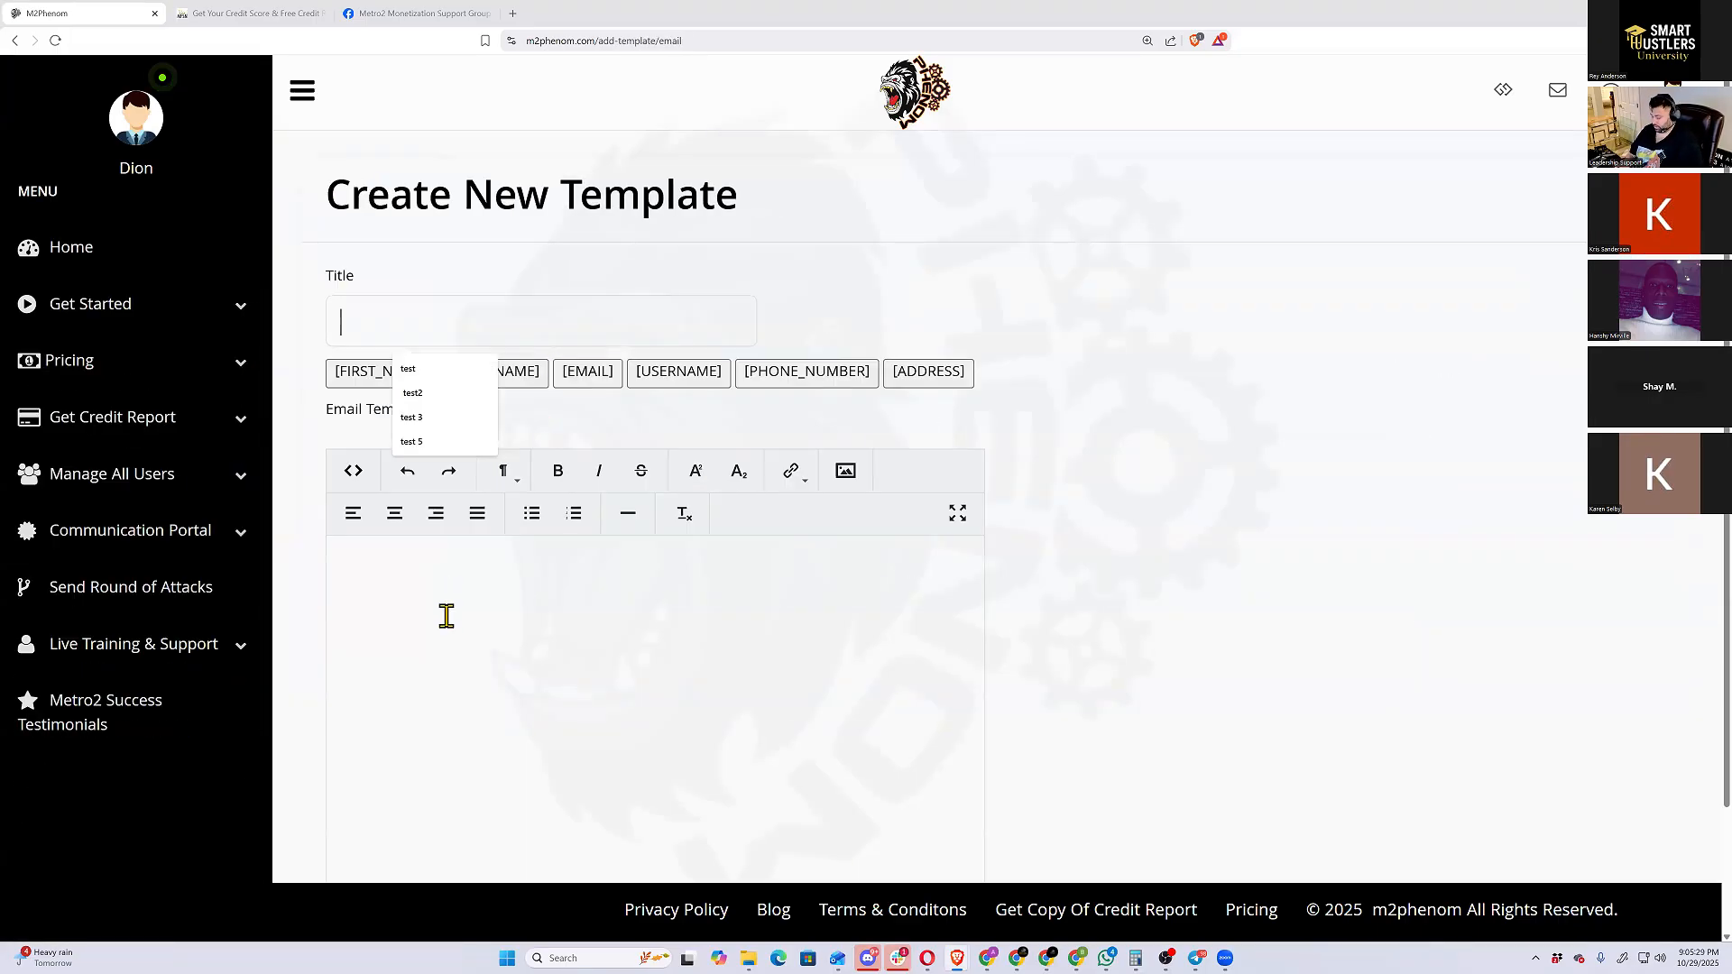
pyautogui.write('test 2')
# Write the email body "my name is [FIRST_NAME] [LAST_NAME] my username is [USERNAME] my phone number is [PHONE_NUMBER]" using the placeholders
pyautogui.click(445, 615)
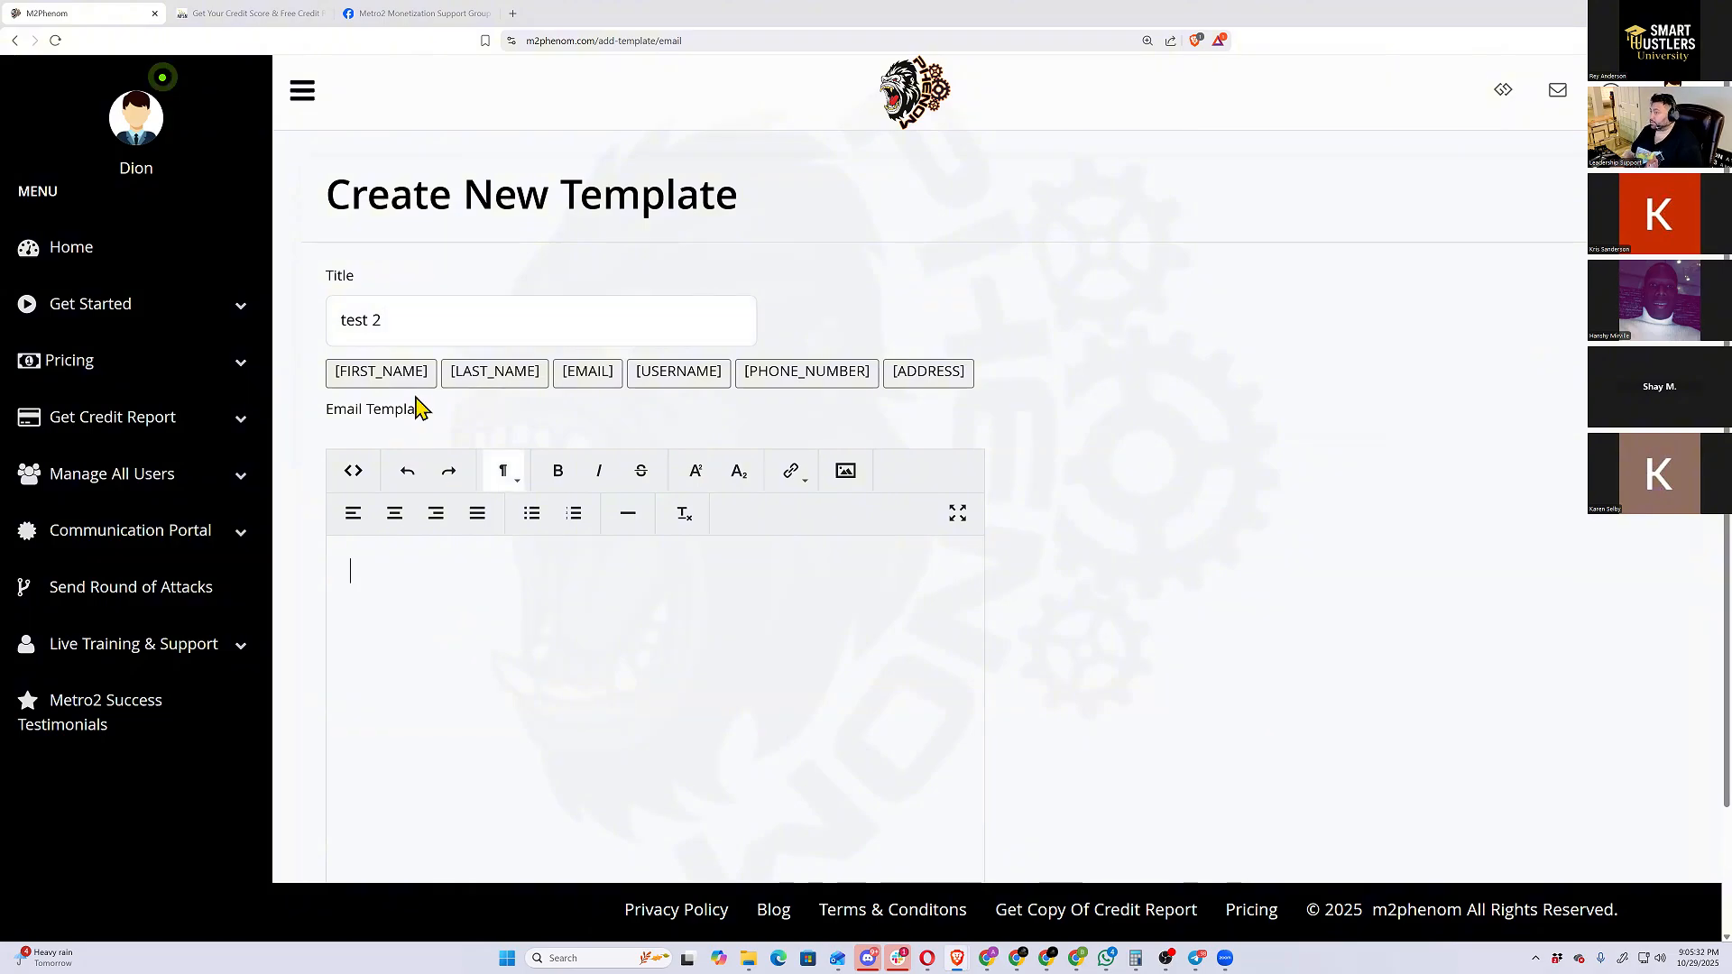
pyautogui.write('my name is')
pyautogui.click(381, 371)
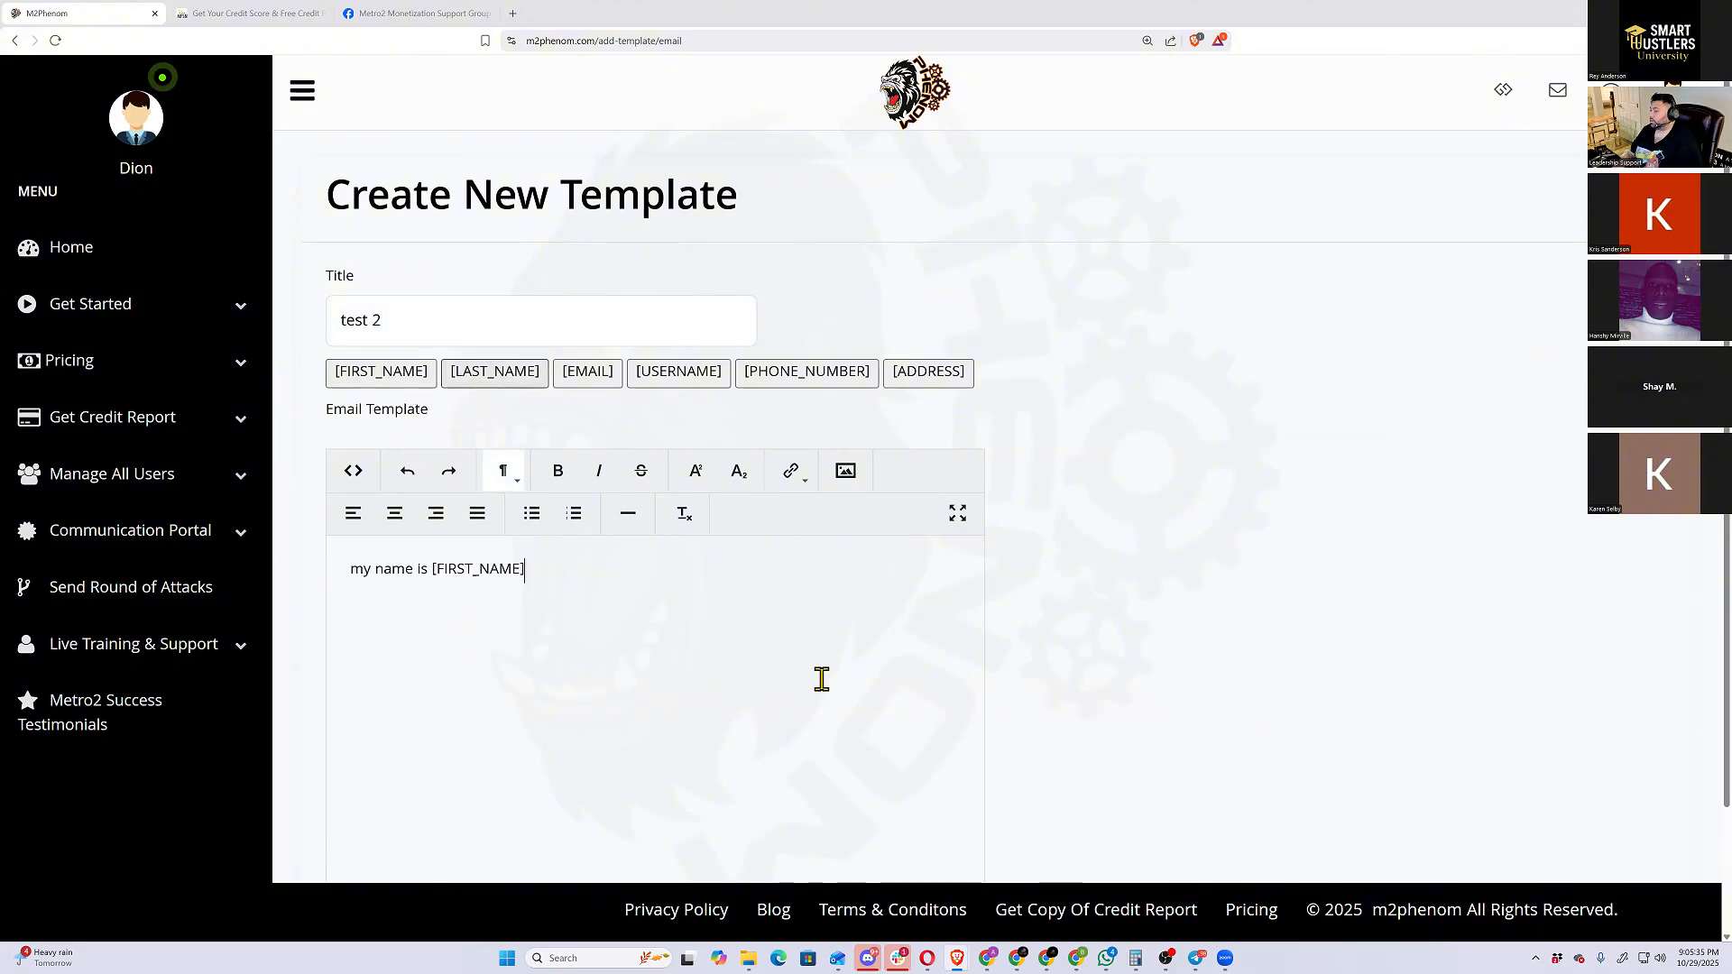
pyautogui.click(495, 371)
pyautogui.write('my ')
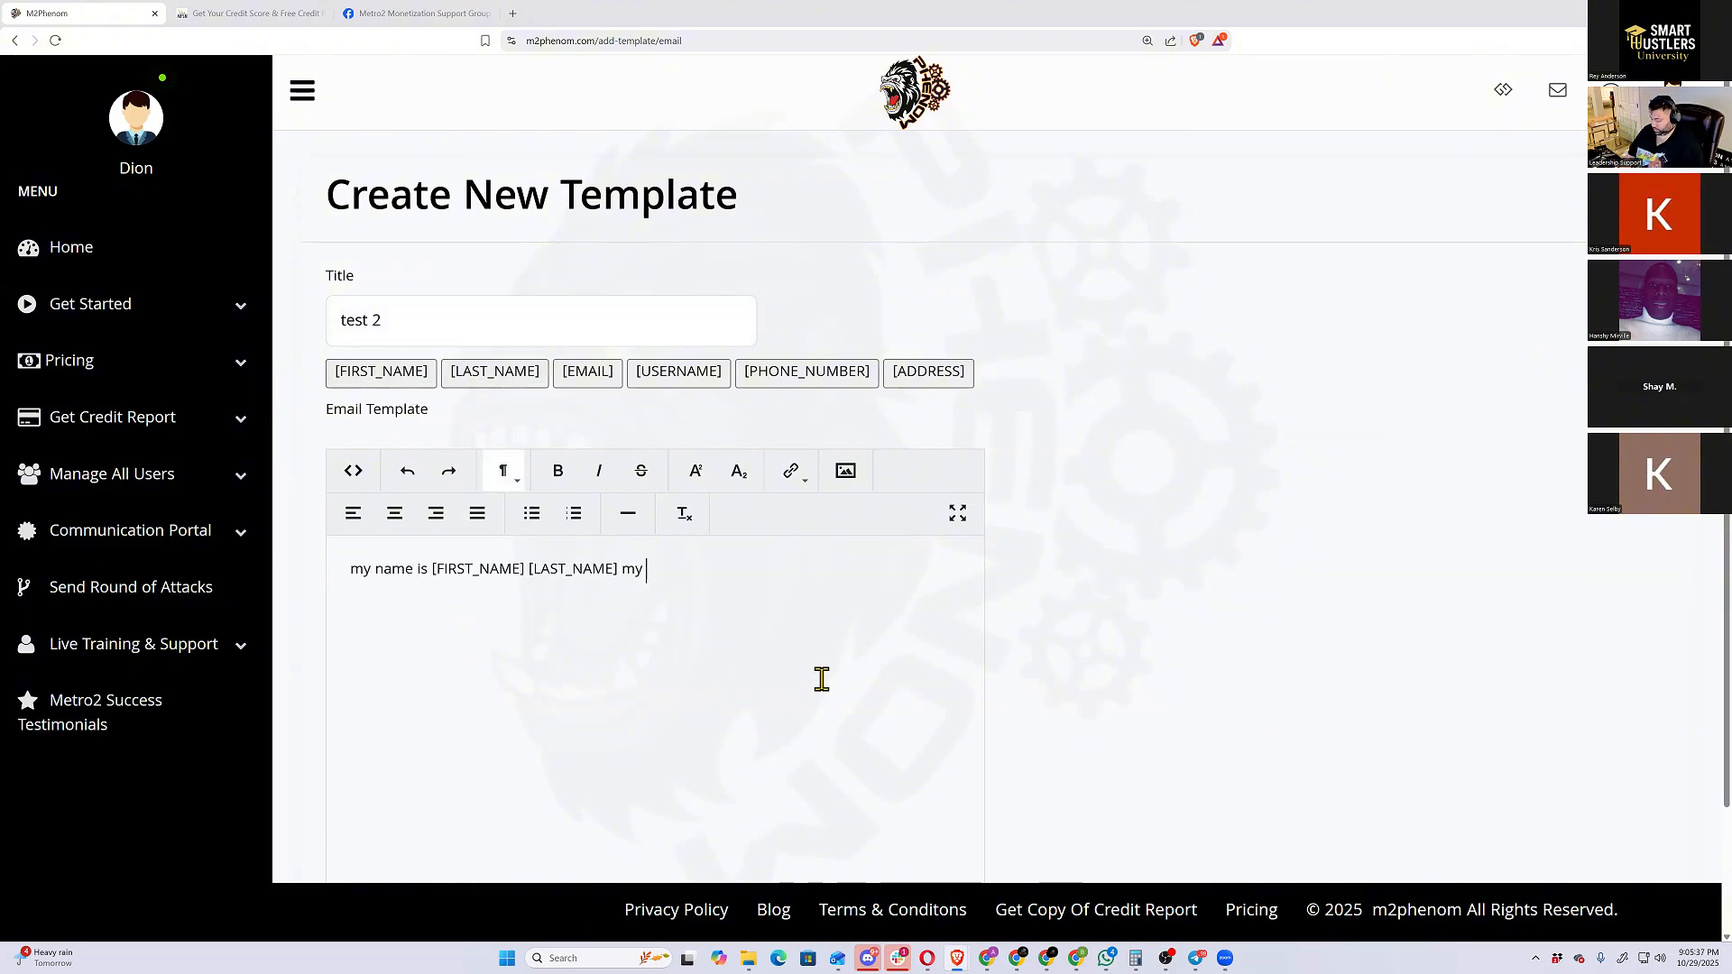
pyautogui.write('username is')
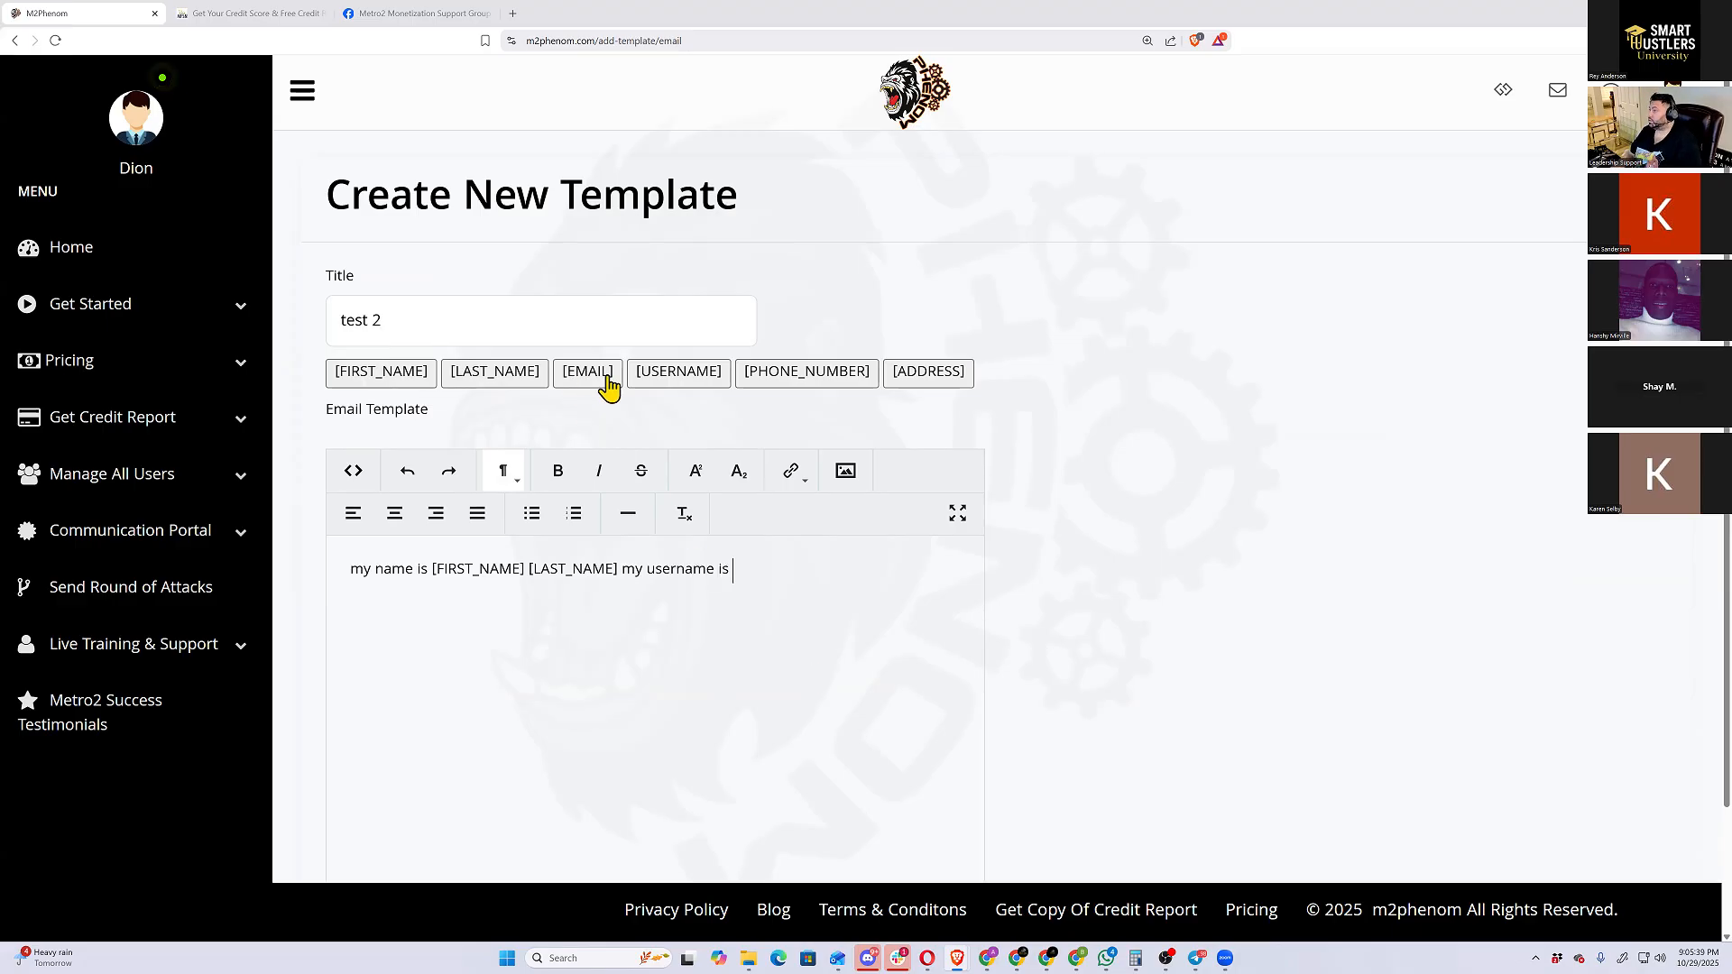
pyautogui.click(678, 372)
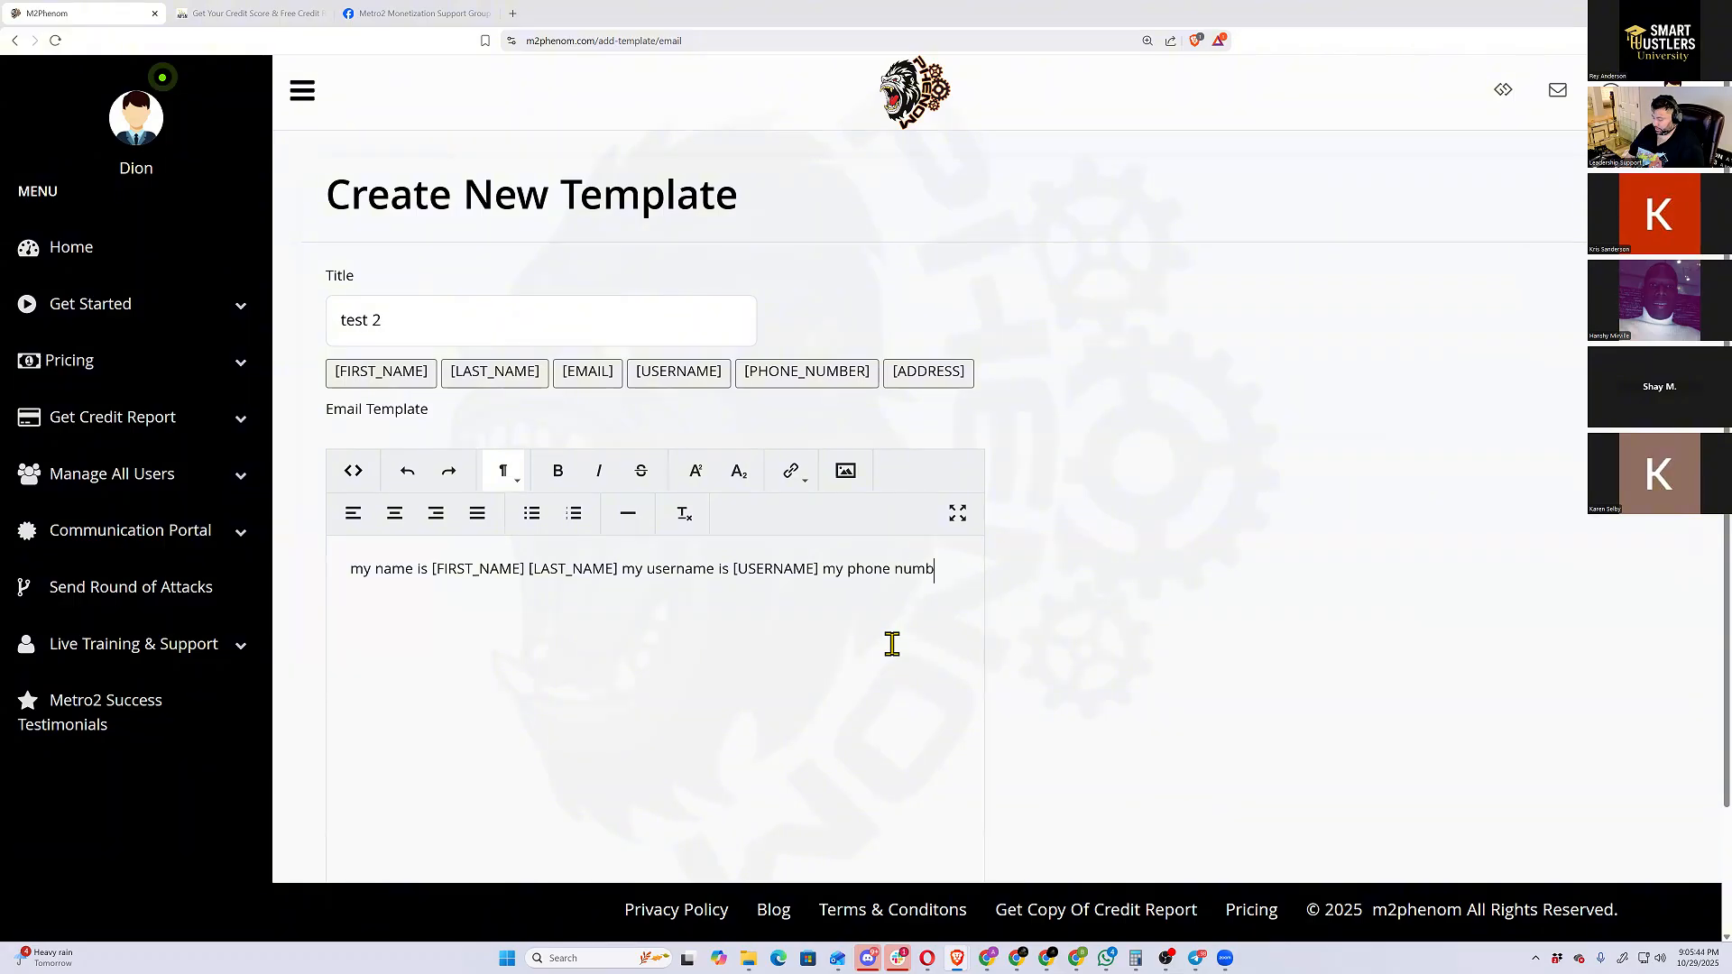
pyautogui.write('is')
pyautogui.click(799, 380)
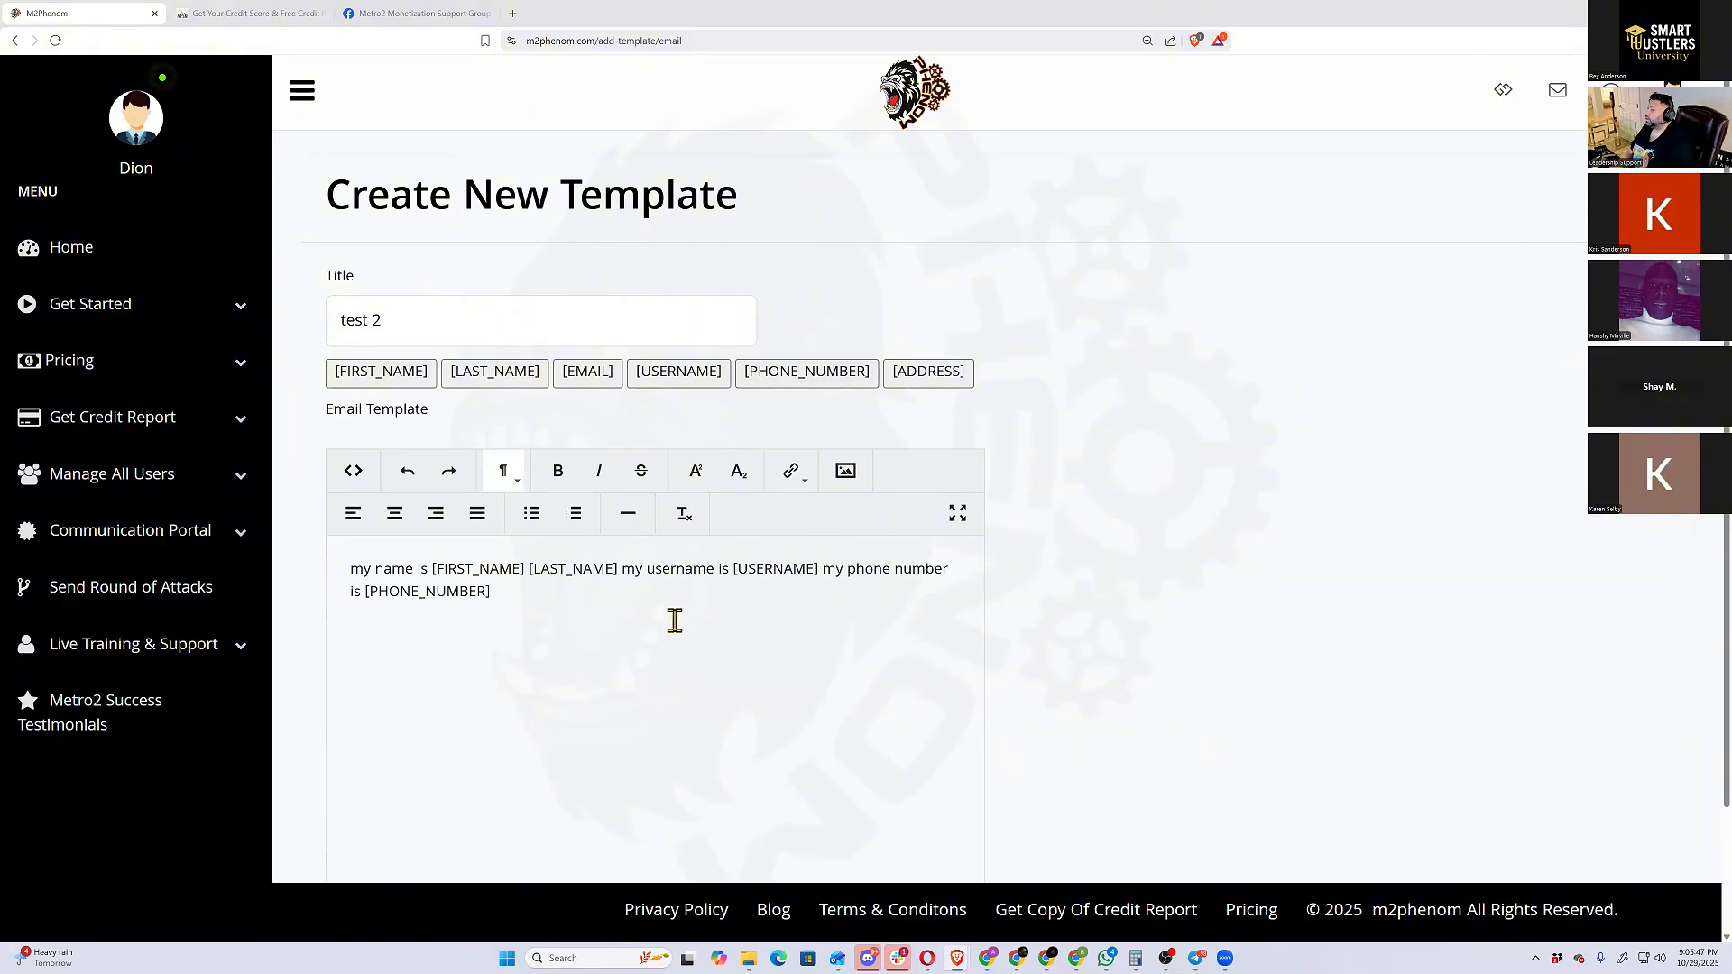
# Upload the "test 2" email template, then reopen it for editing and upload its content again
pyautogui.scroll(-2, 475, 811)
pyautogui.click(466, 821)
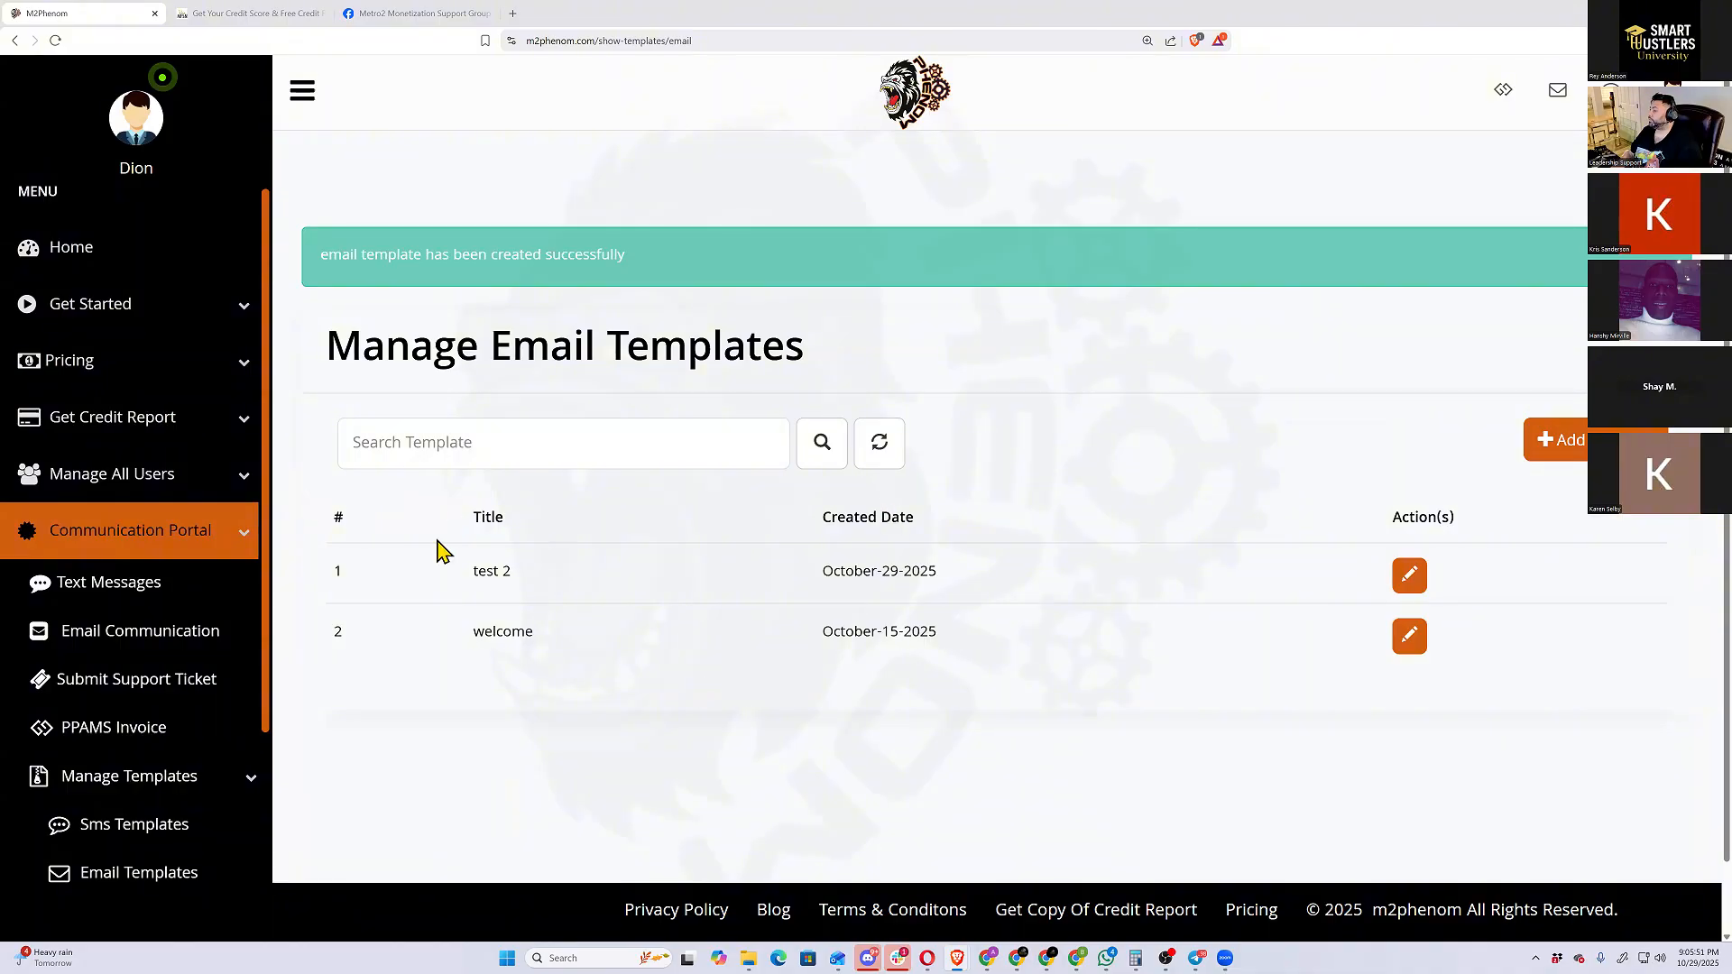
pyautogui.scroll(-2, 712, 868)
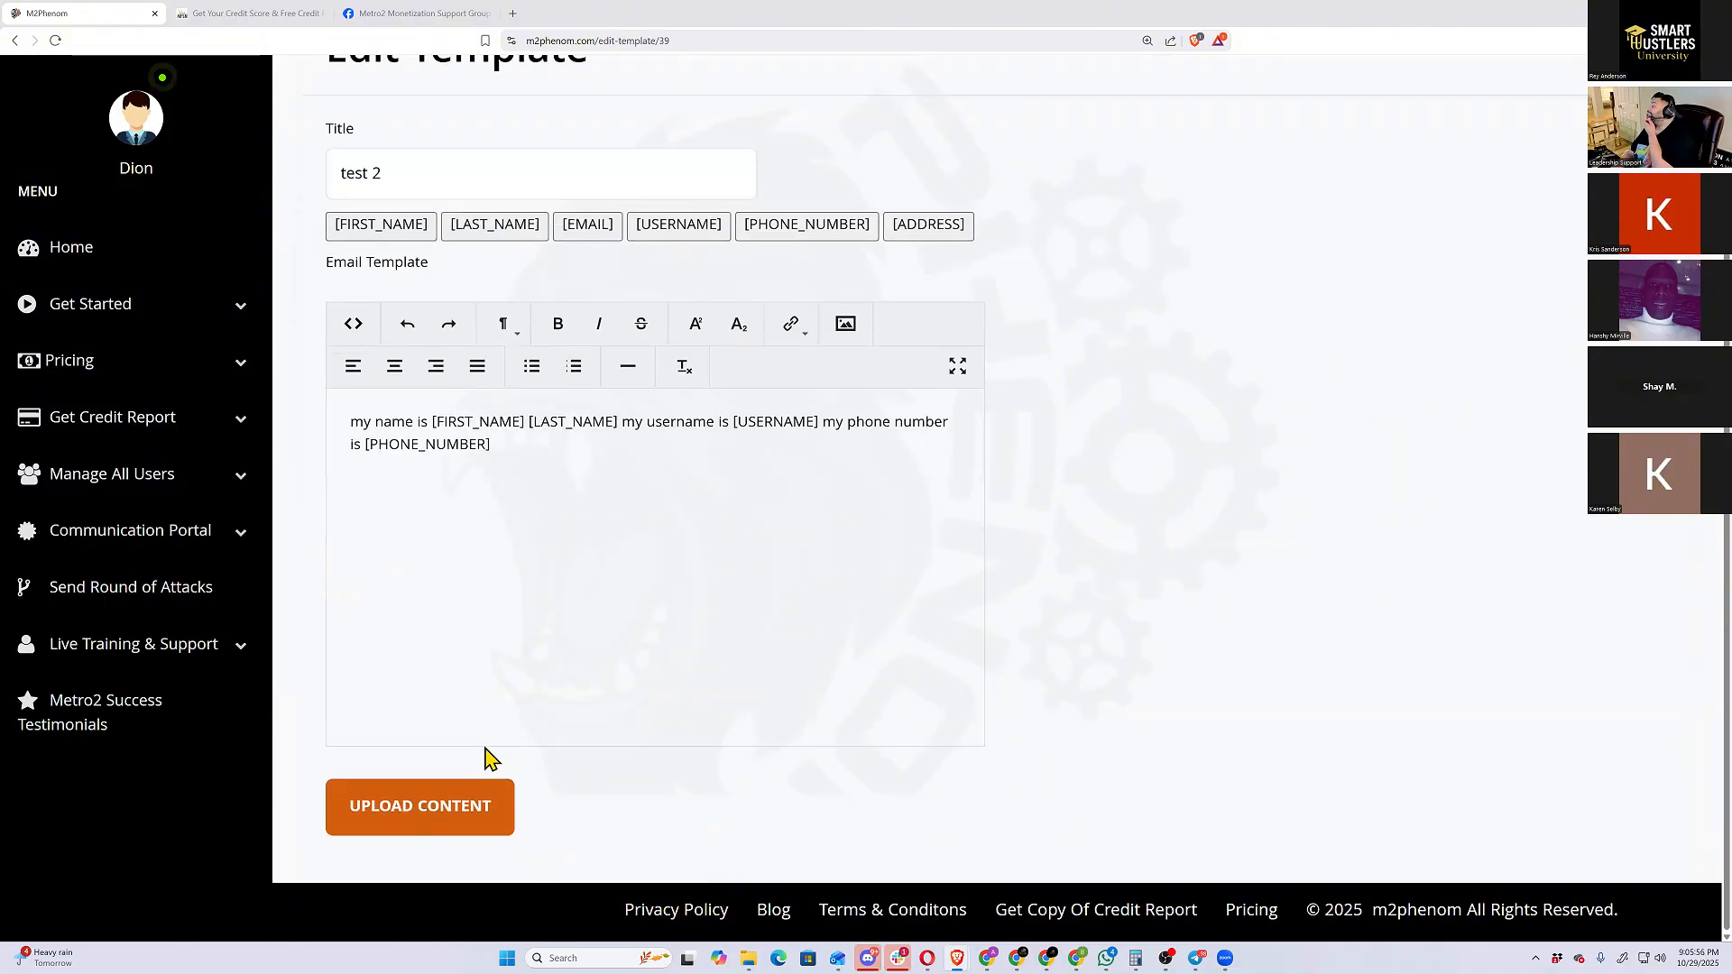
pyautogui.click(485, 783)
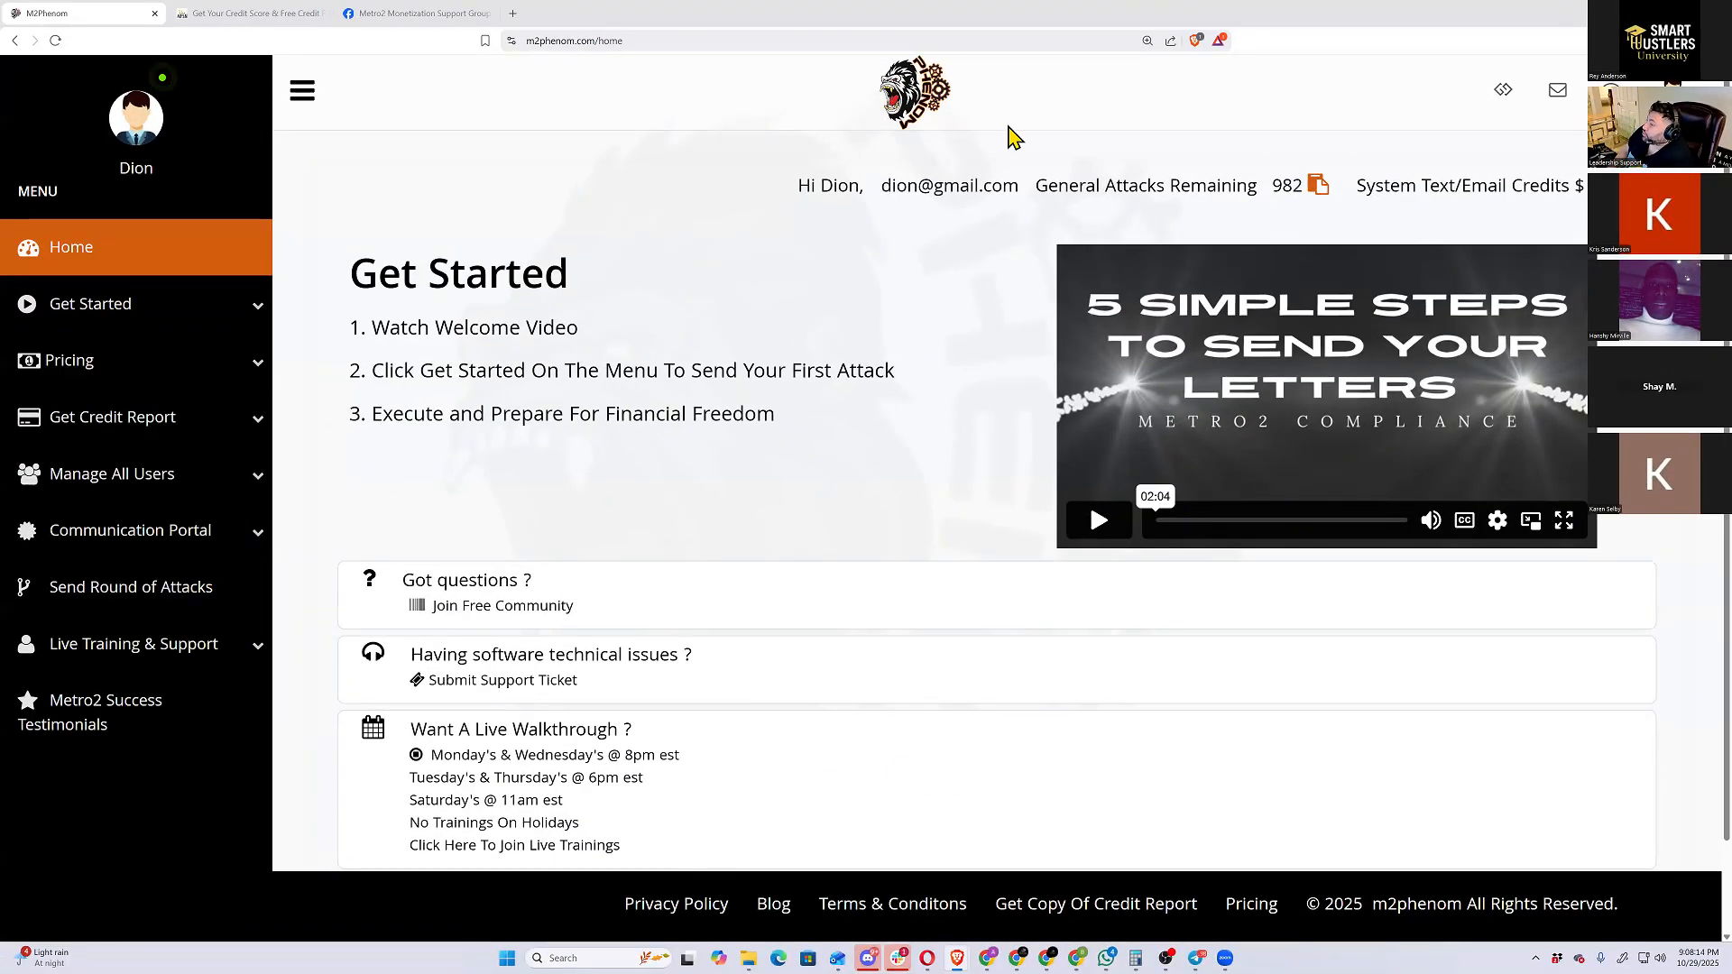
# Open Send Round of Attacks, cross out the Maximum Effective and Mixed Focus options, and box Maximum Efficiency Focused with the annotation pen
pyautogui.click(131, 587)
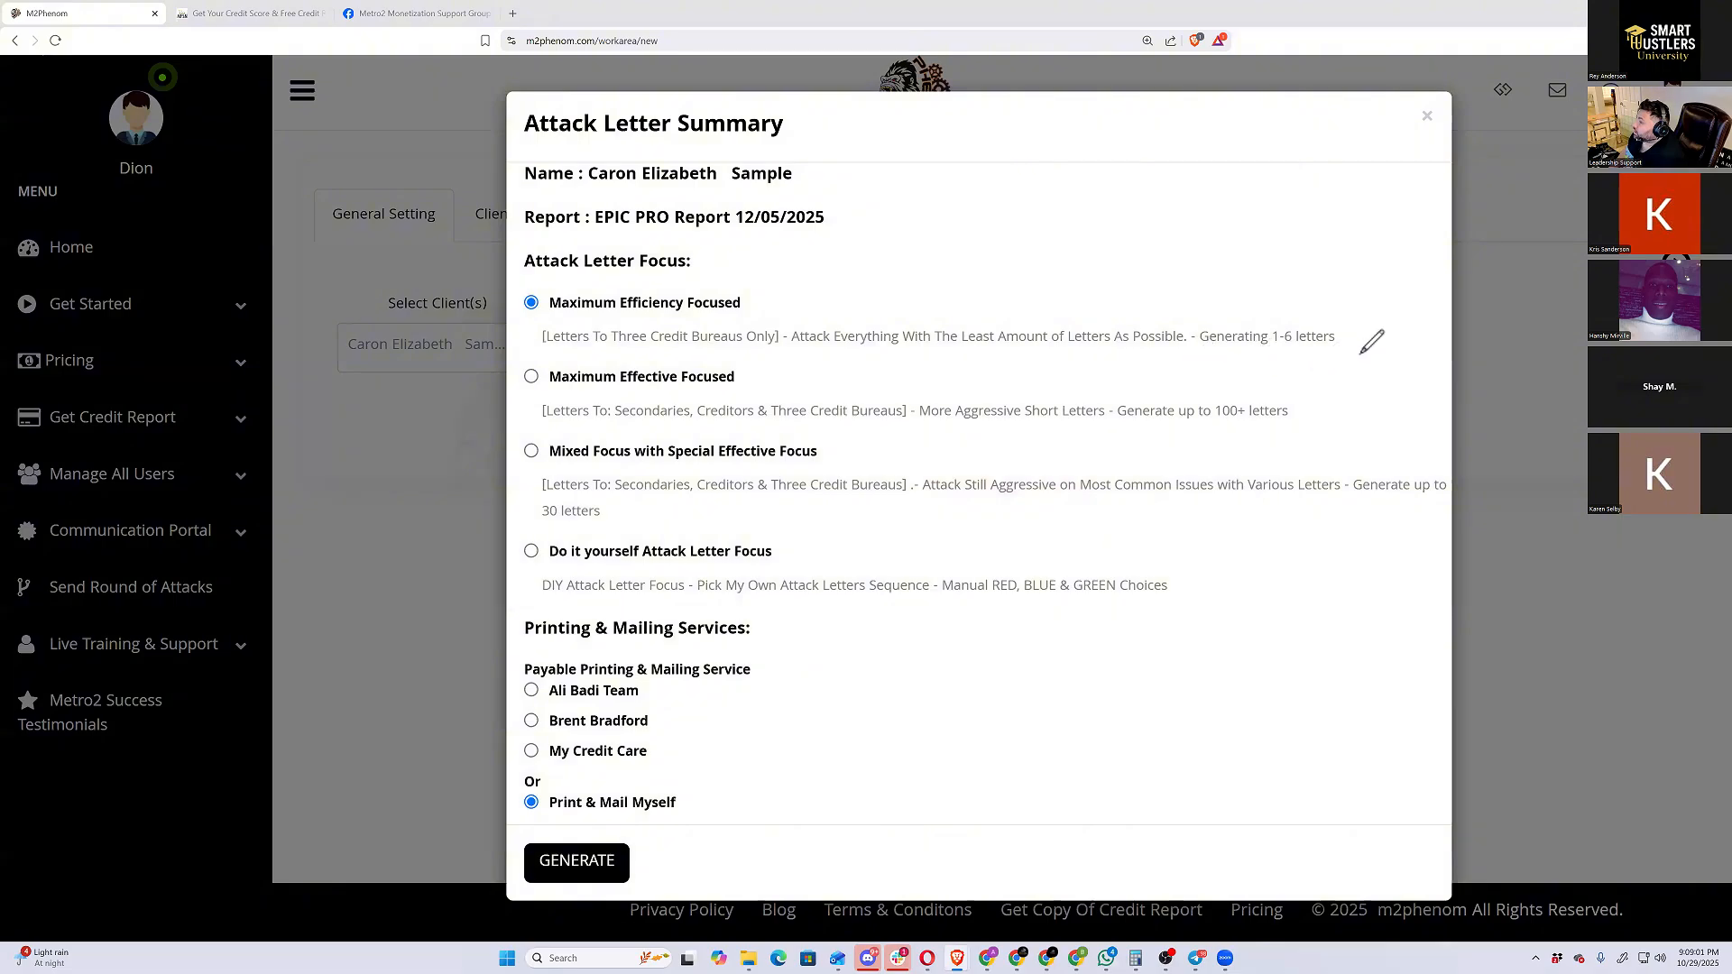
pyautogui.moveTo(596, 368); pyautogui.dragTo(696, 495)
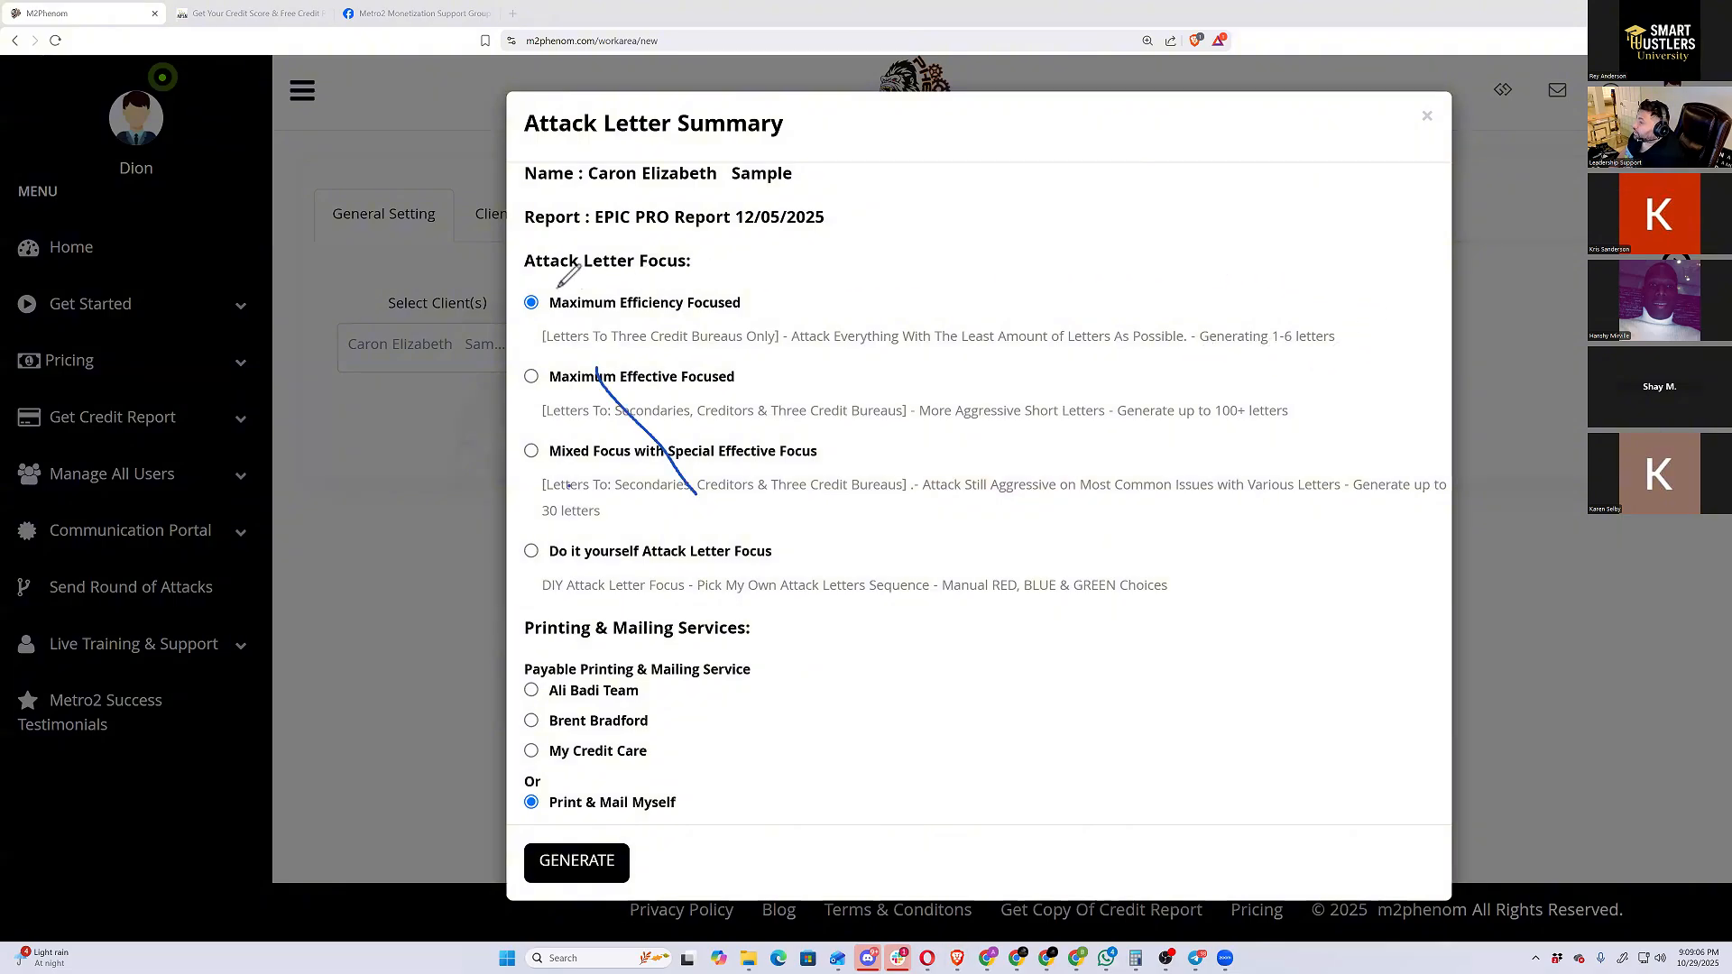
pyautogui.moveTo(685, 377); pyautogui.dragTo(568, 487)
pyautogui.moveTo(521, 282); pyautogui.dragTo(799, 345)
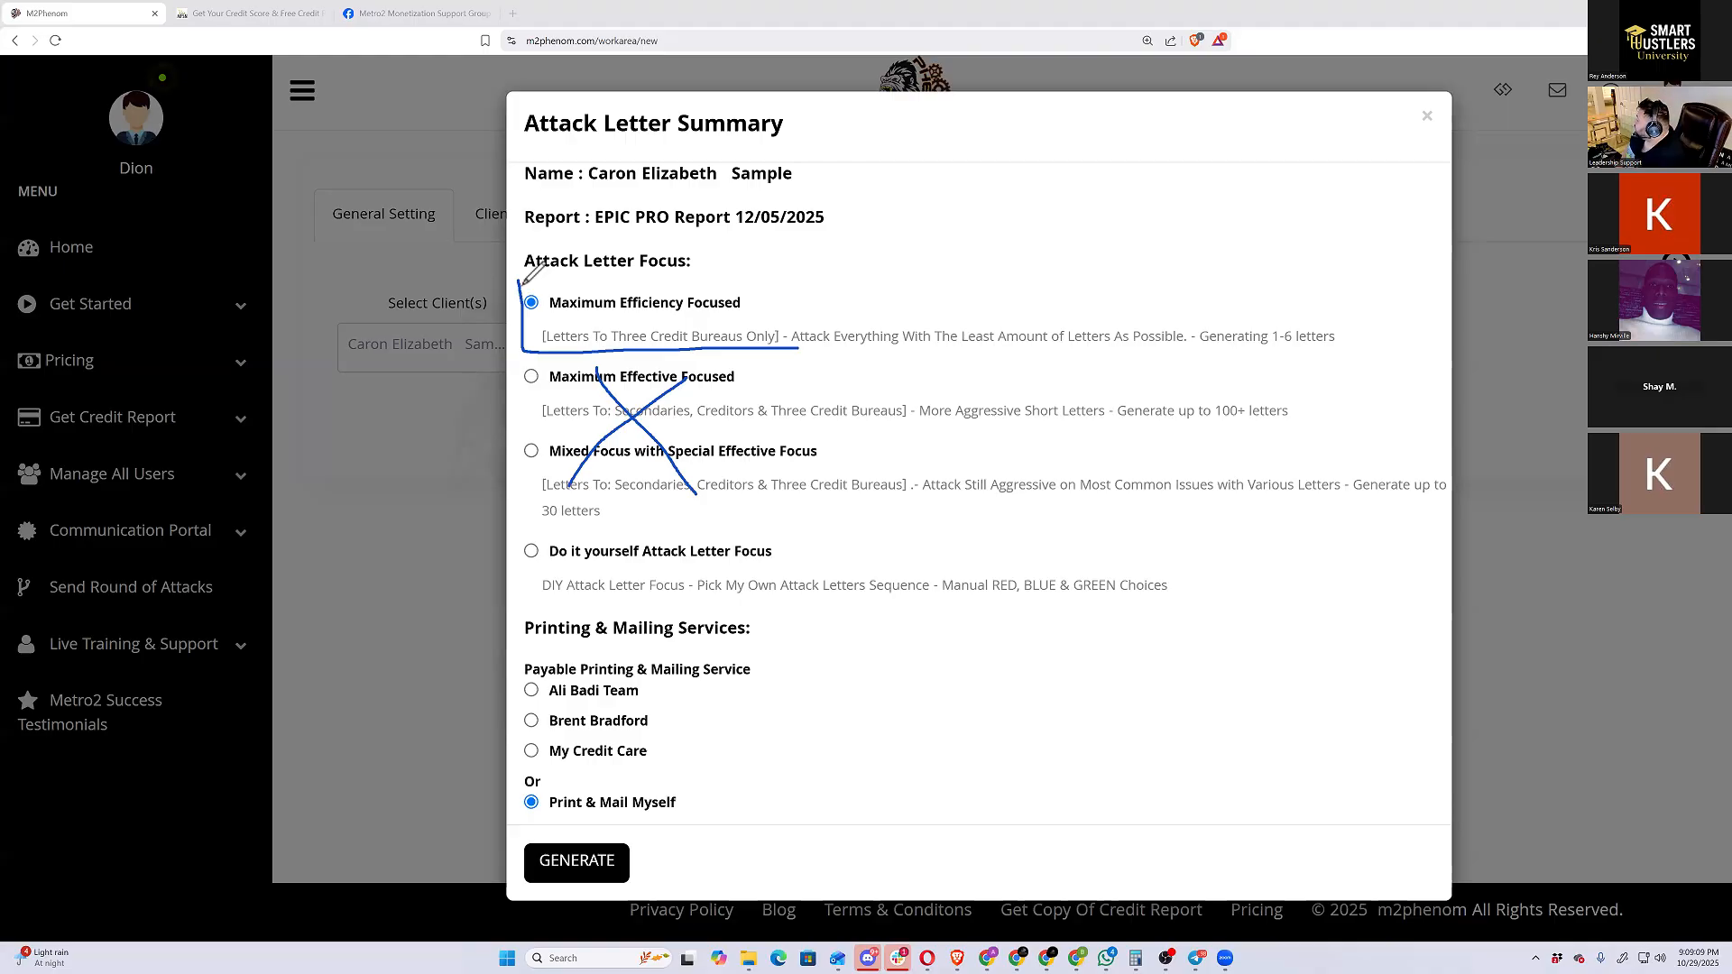
pyautogui.moveTo(798, 347); pyautogui.dragTo(524, 286)
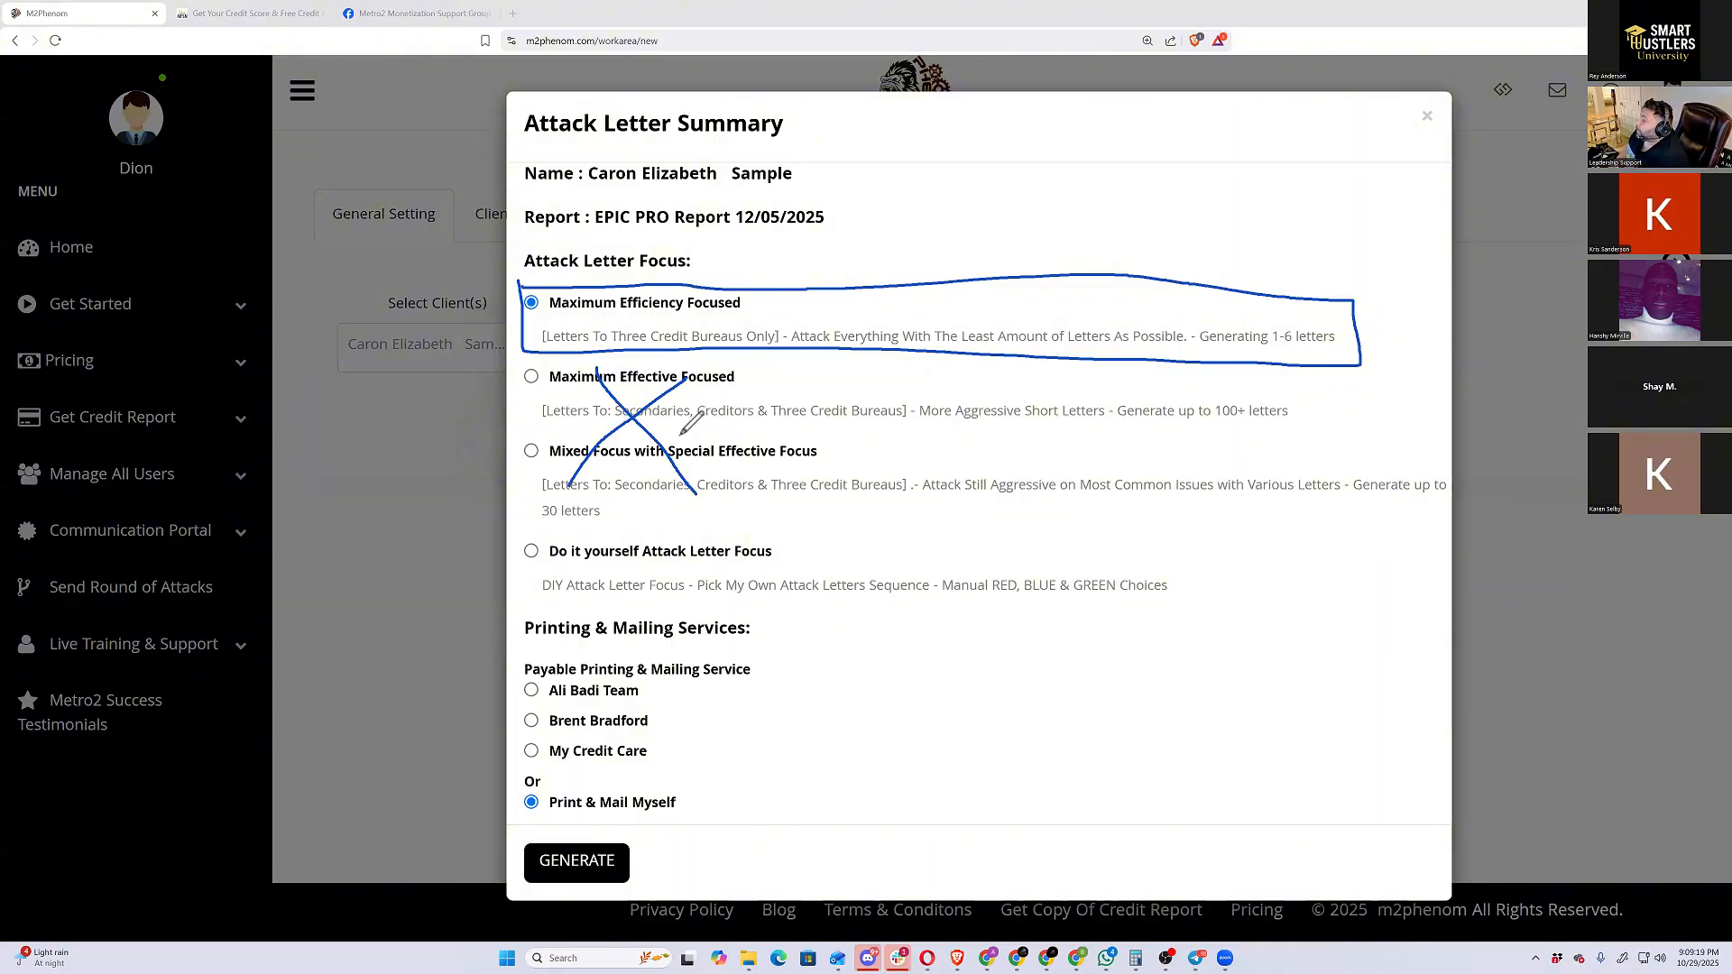
# Underline the letter recipients of the Maximum Effective and Mixed Focus options and the letter counts of the first three focus options
pyautogui.moveTo(896, 426); pyautogui.dragTo(700, 421)
pyautogui.click(594, 419)
pyautogui.moveTo(594, 419); pyautogui.dragTo(744, 426)
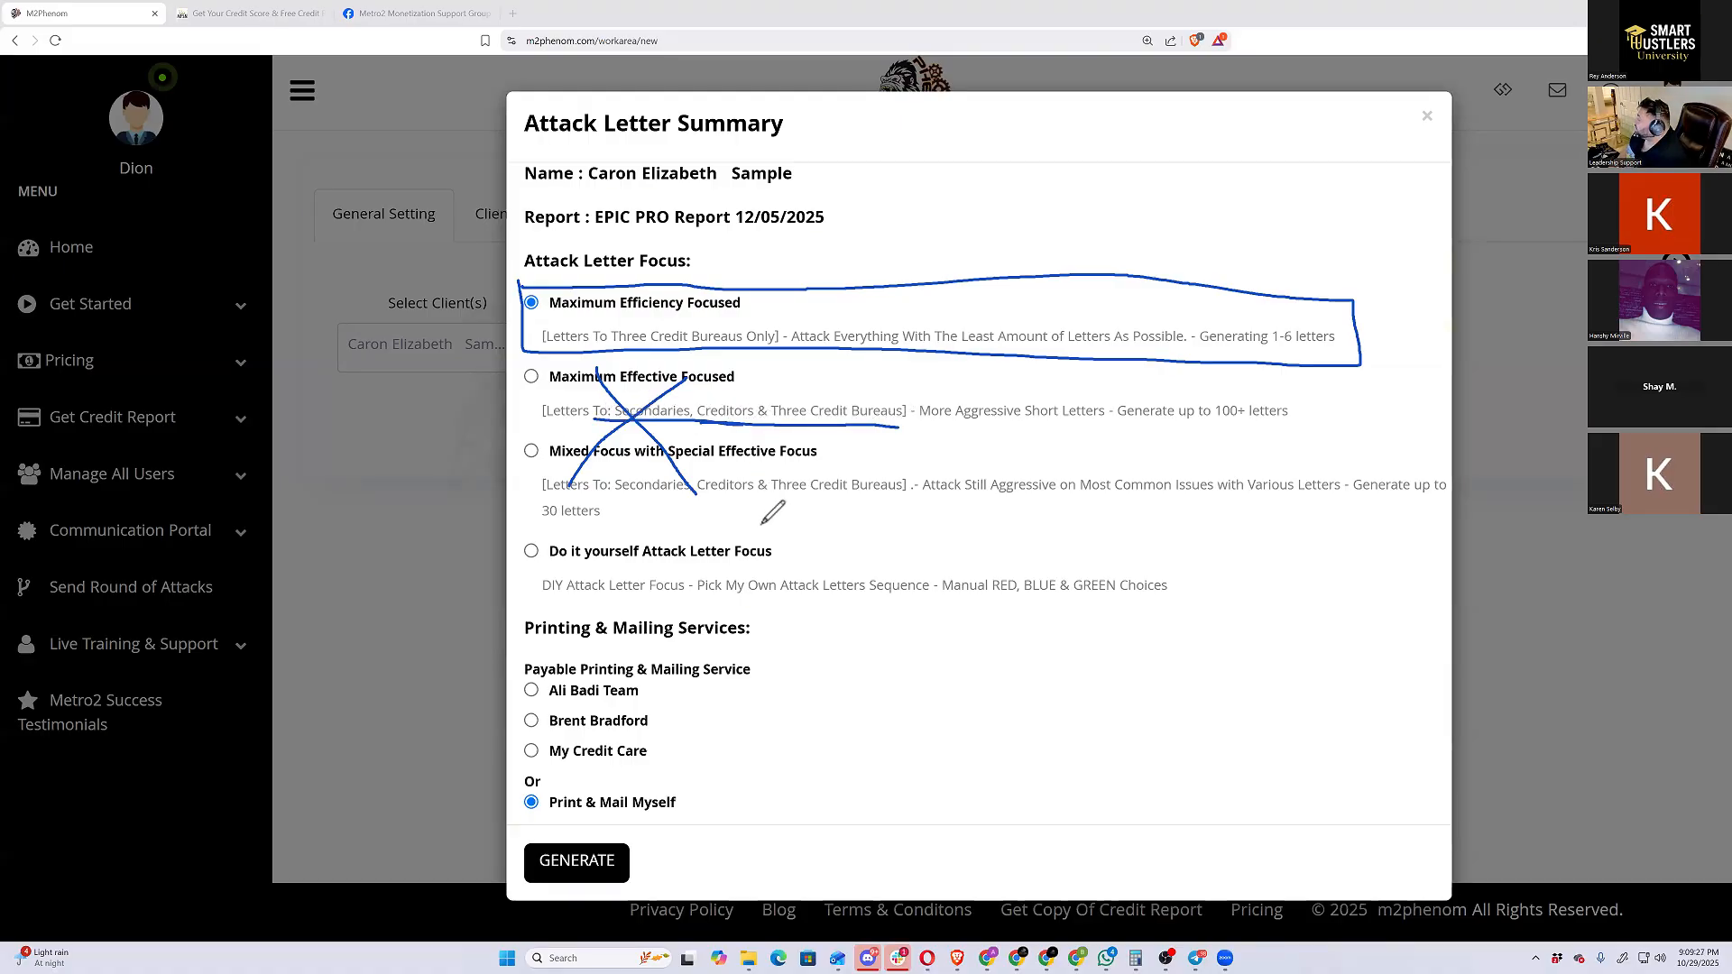
pyautogui.moveTo(592, 496); pyautogui.dragTo(774, 498)
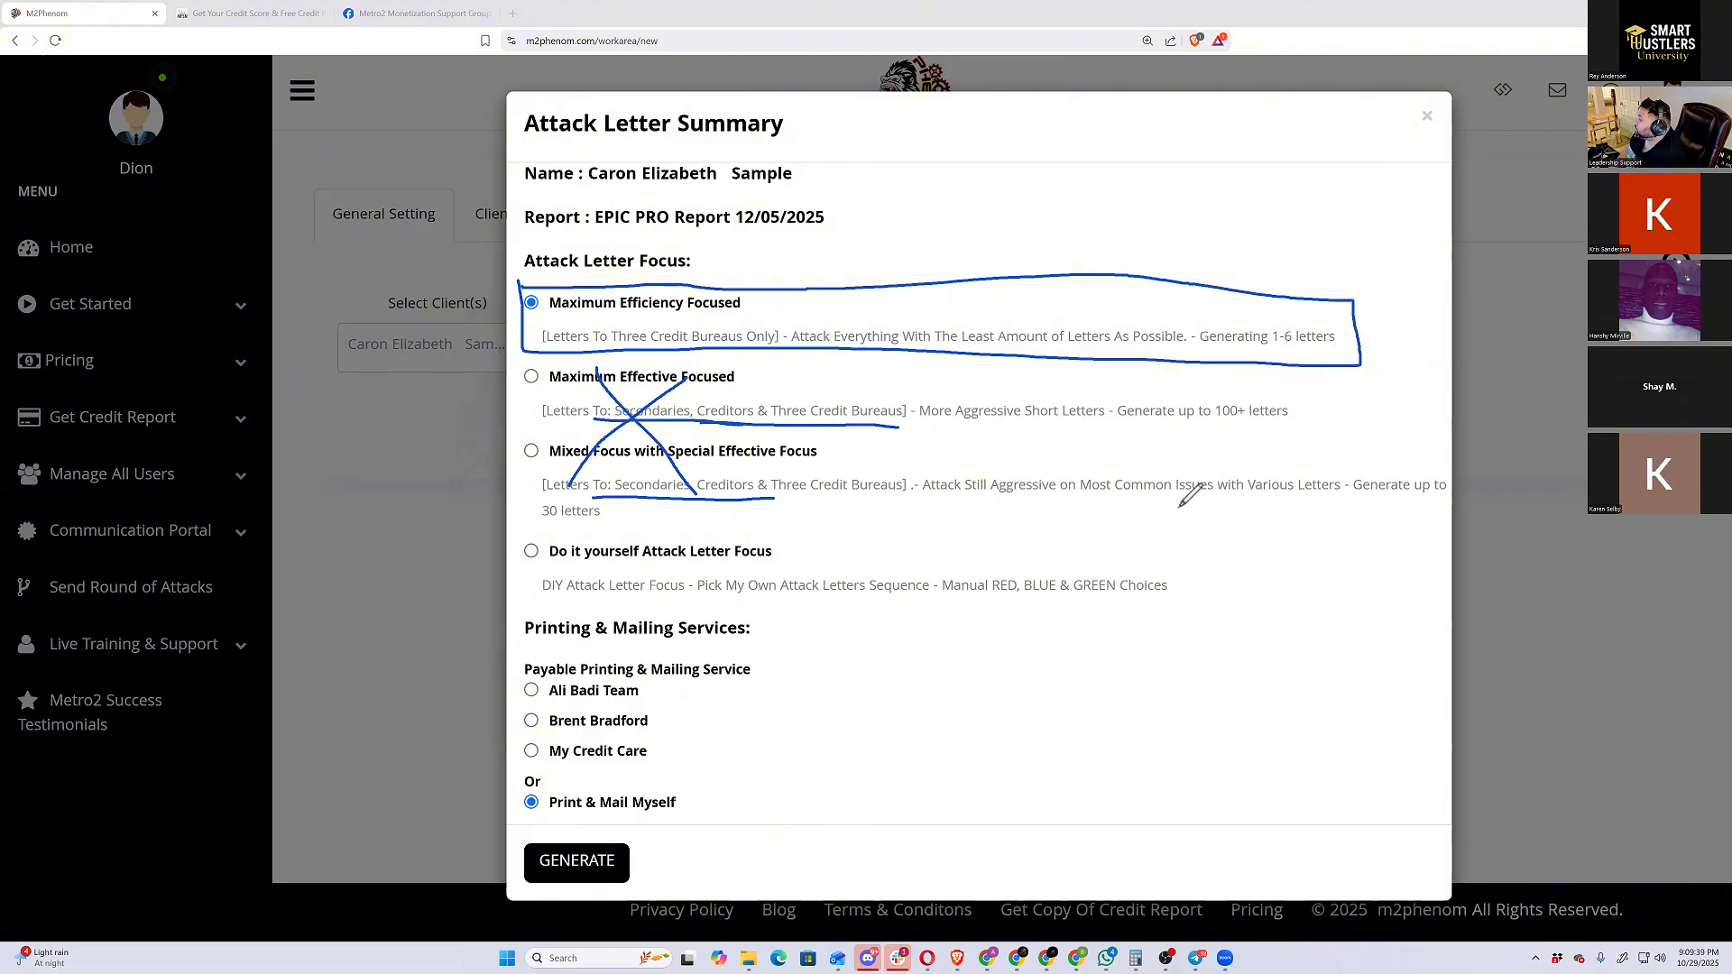
pyautogui.moveTo(1242, 348); pyautogui.dragTo(1337, 346)
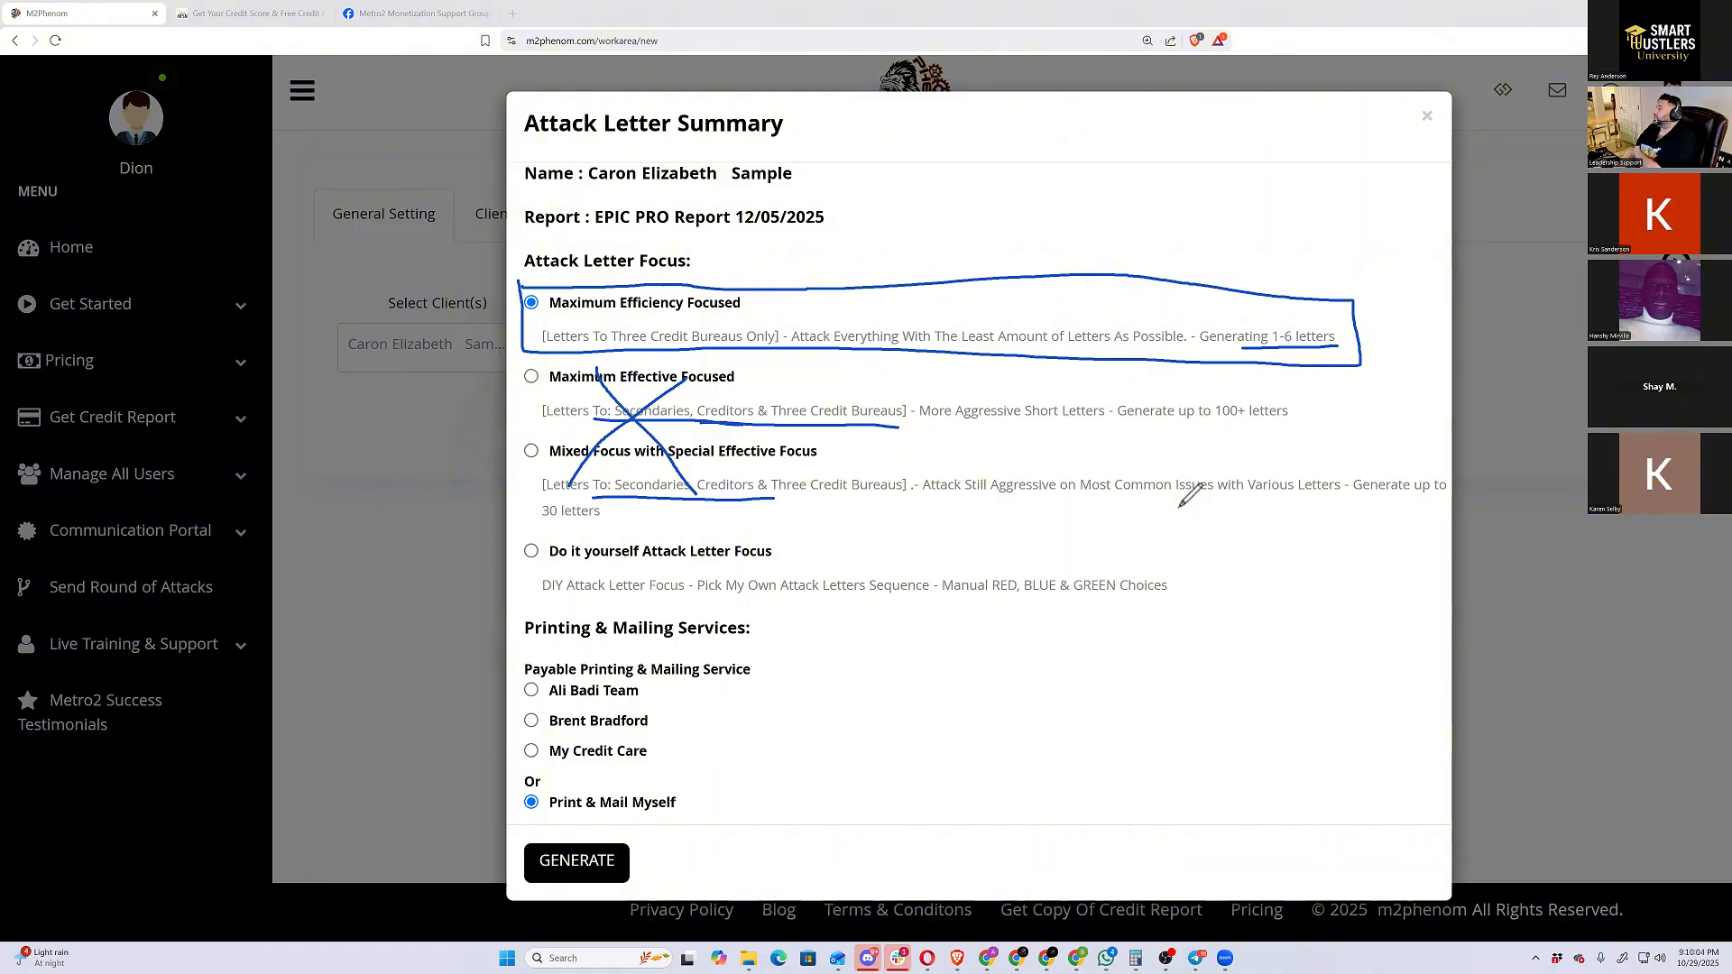
pyautogui.moveTo(1116, 431); pyautogui.dragTo(1303, 431)
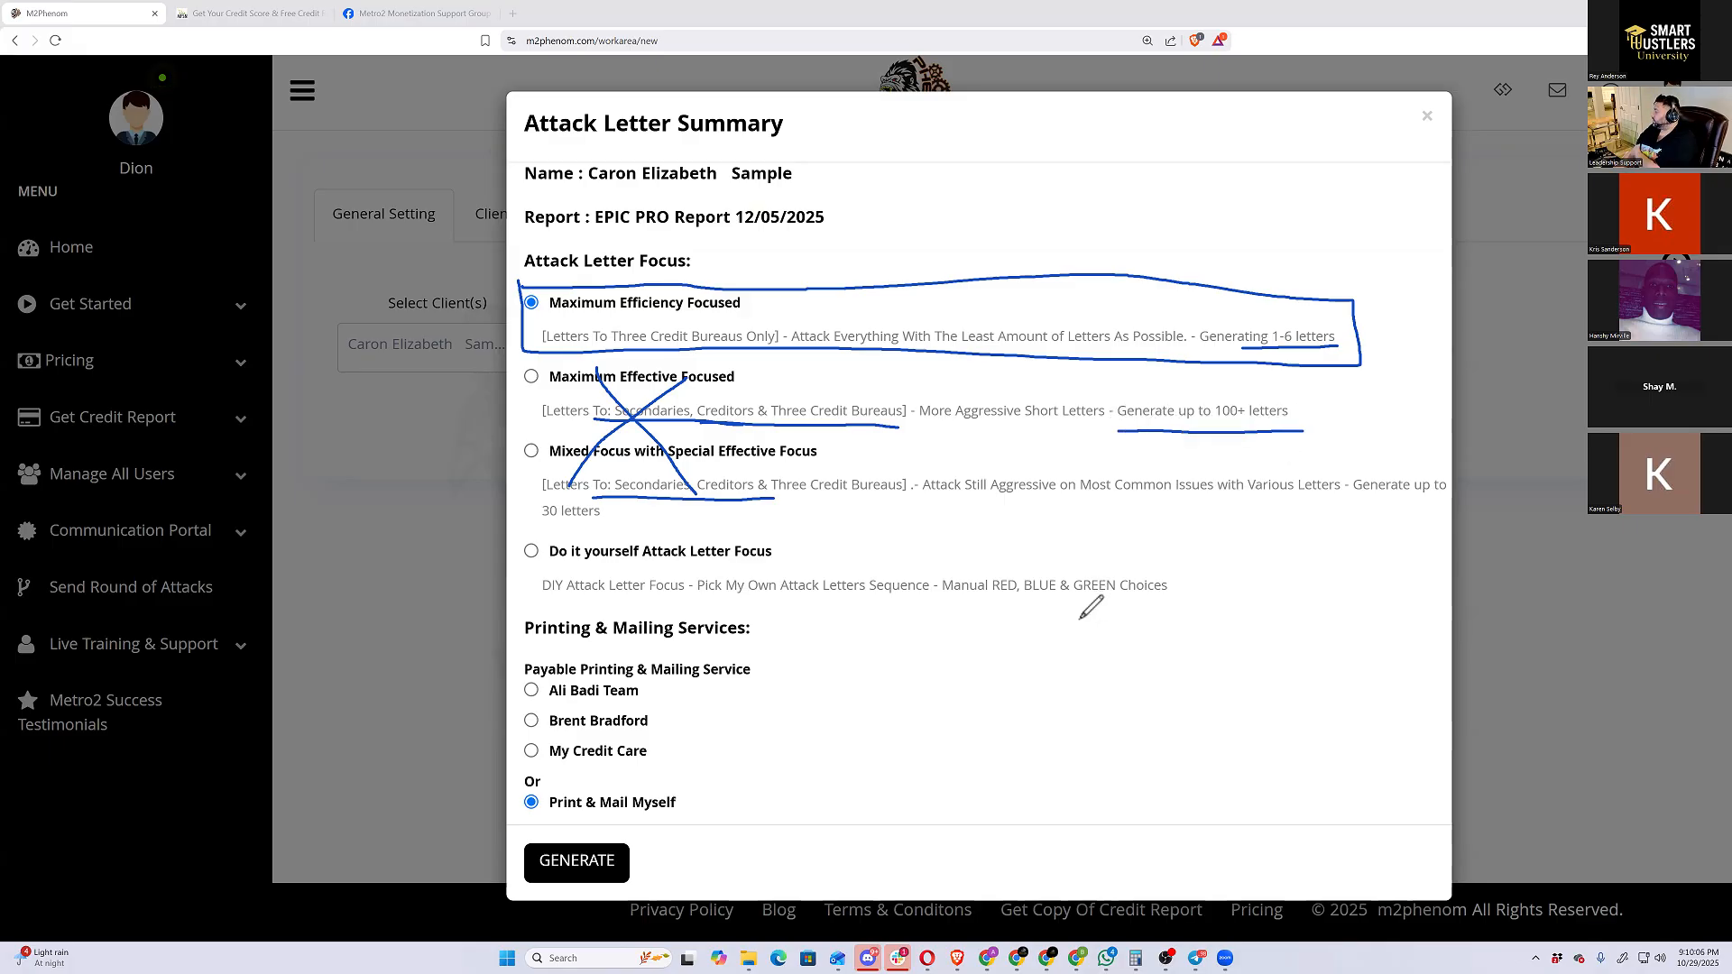
pyautogui.moveTo(534, 530); pyautogui.dragTo(613, 529)
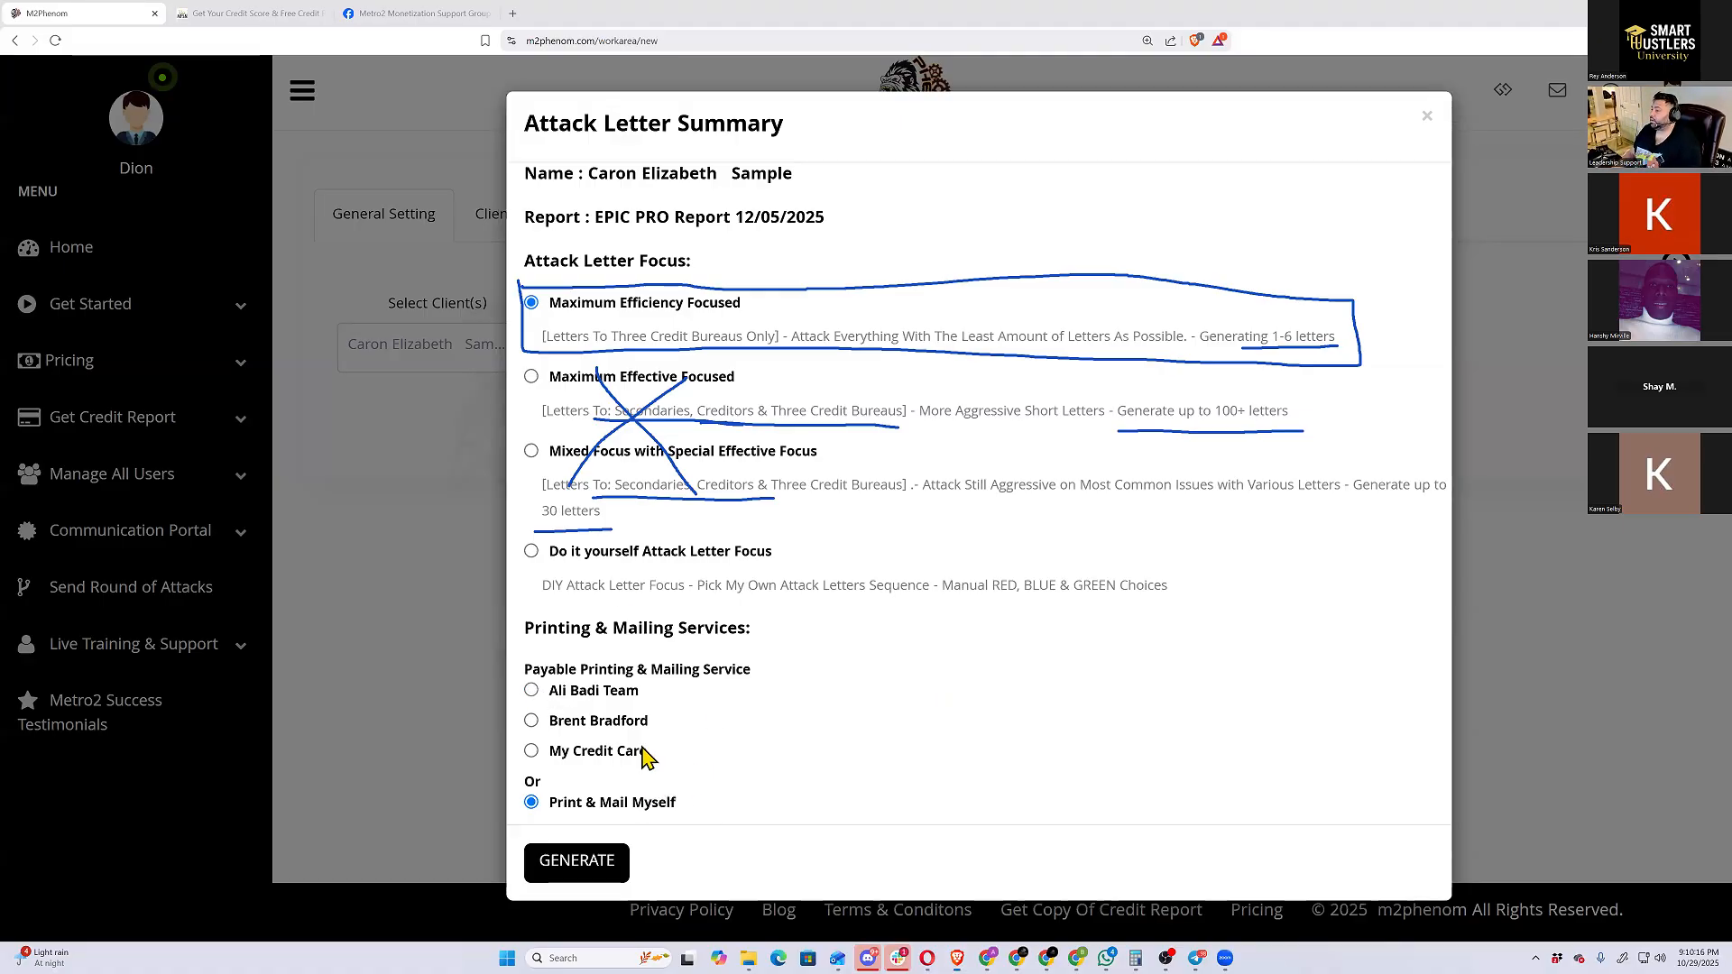
# Choose the first payable printing and mailing service and review the PPPAMS info fields it requires
pyautogui.click(625, 692)
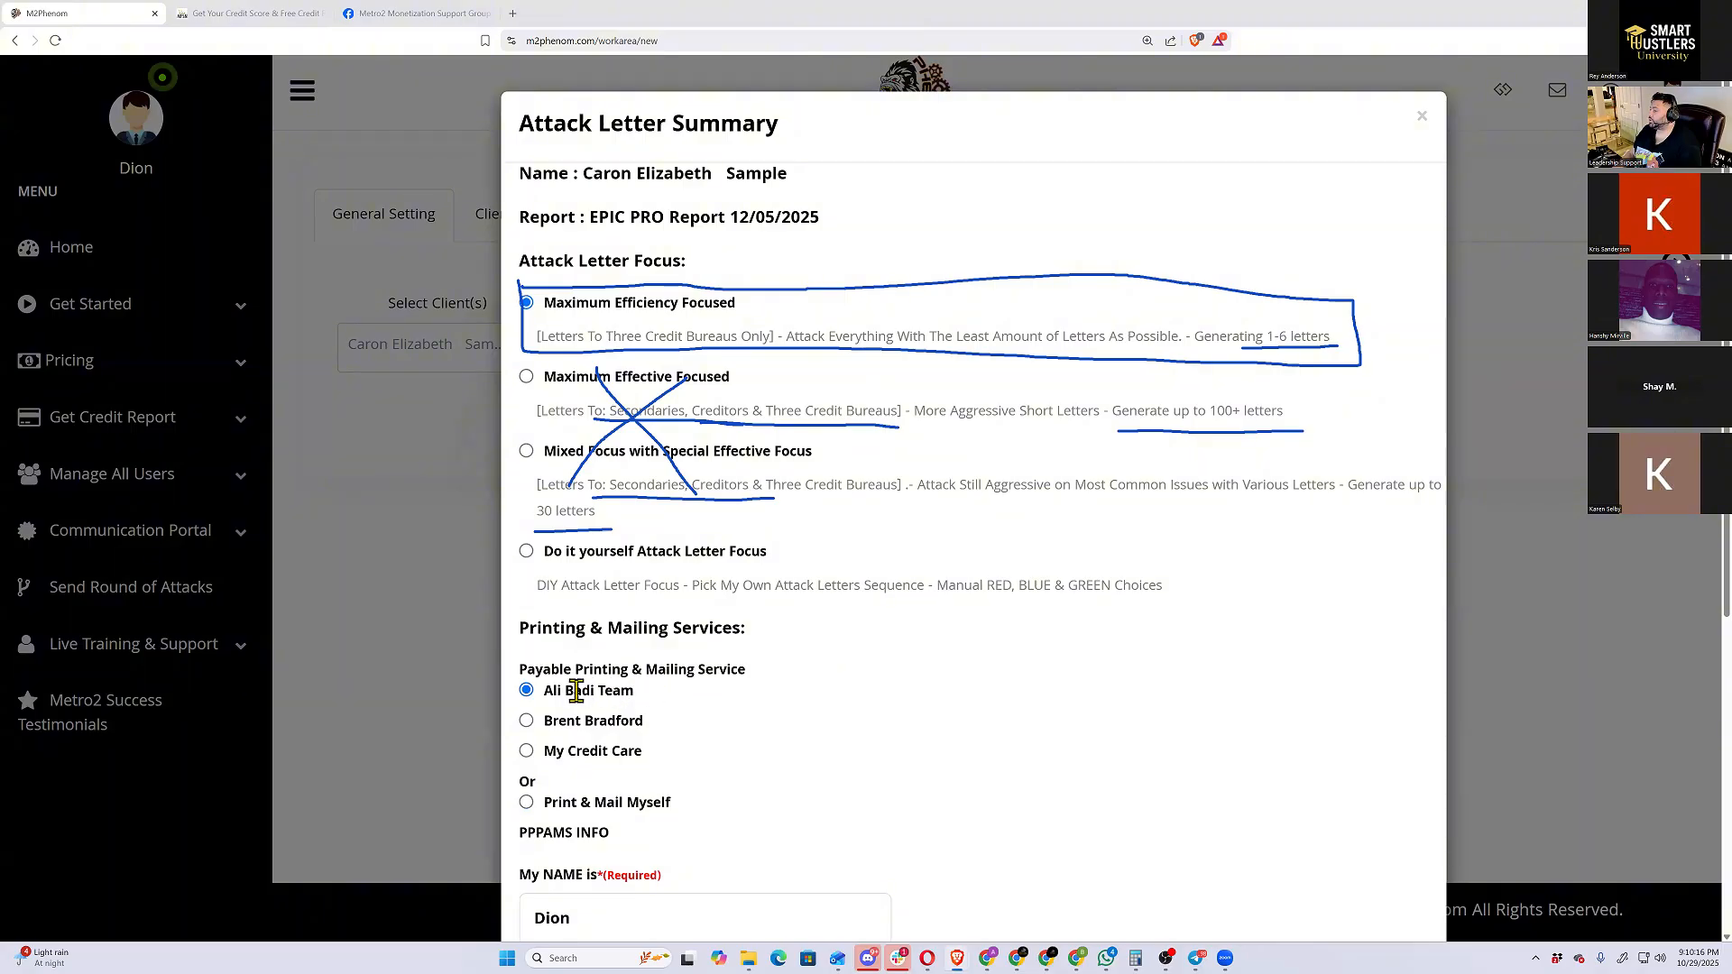
pyautogui.scroll(-1, 655, 694)
pyautogui.scroll(-3, 685, 816)
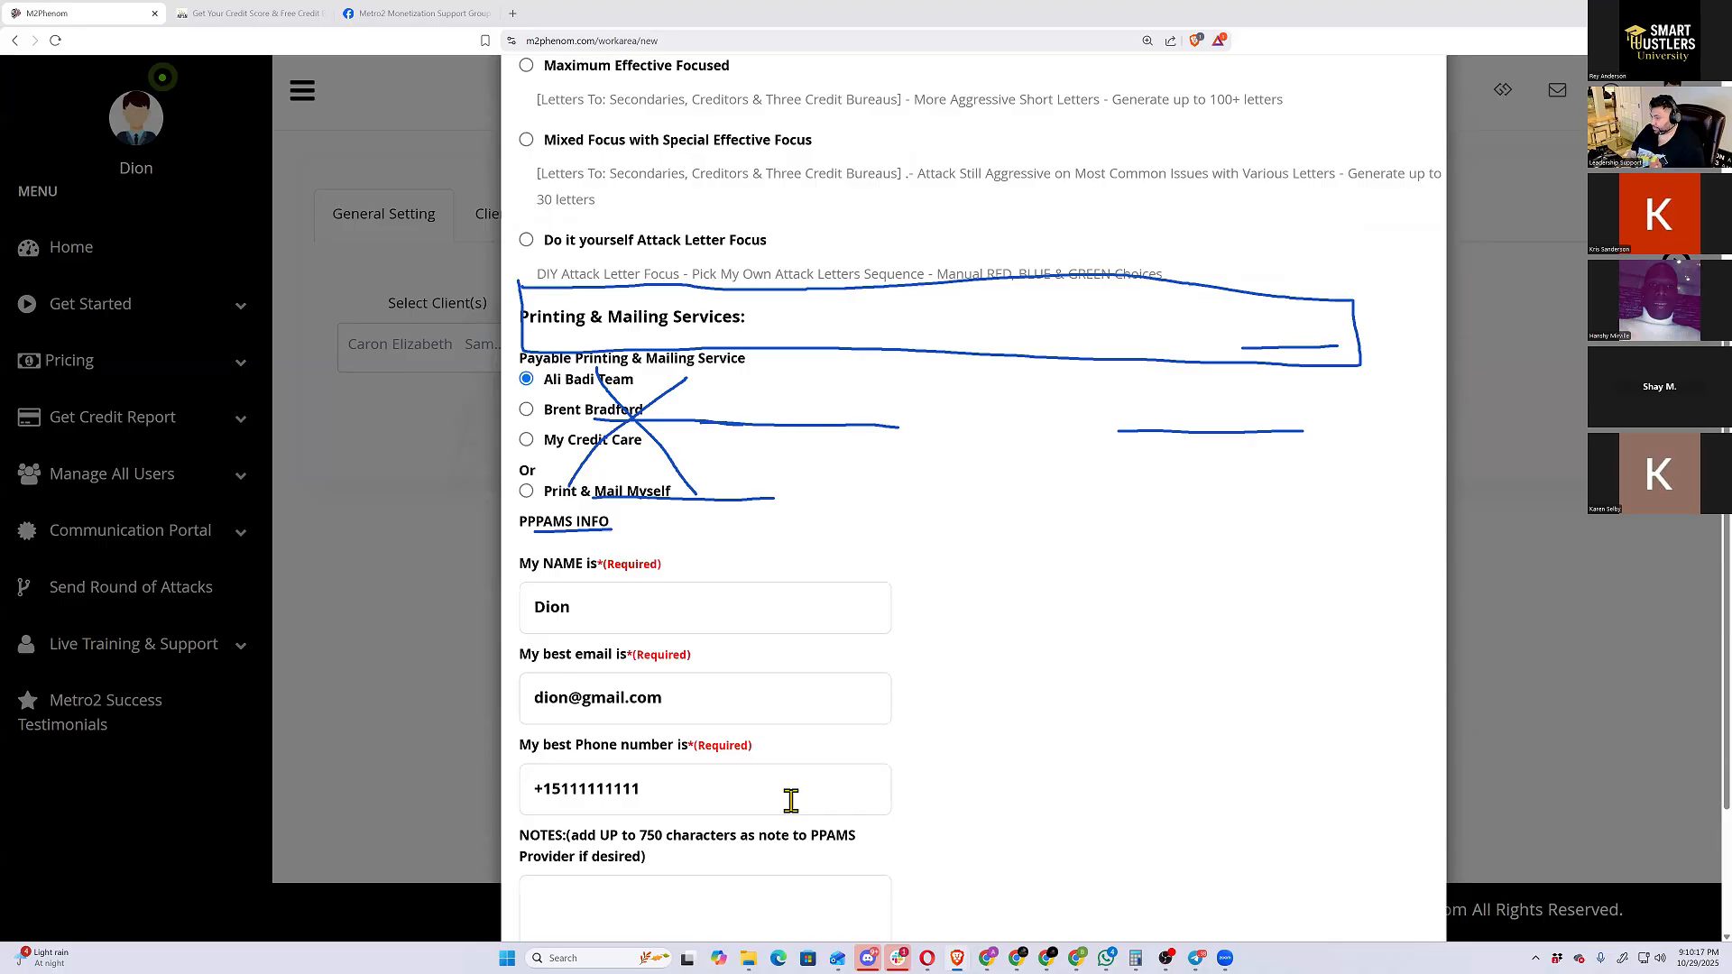
pyautogui.scroll(-1, 790, 800)
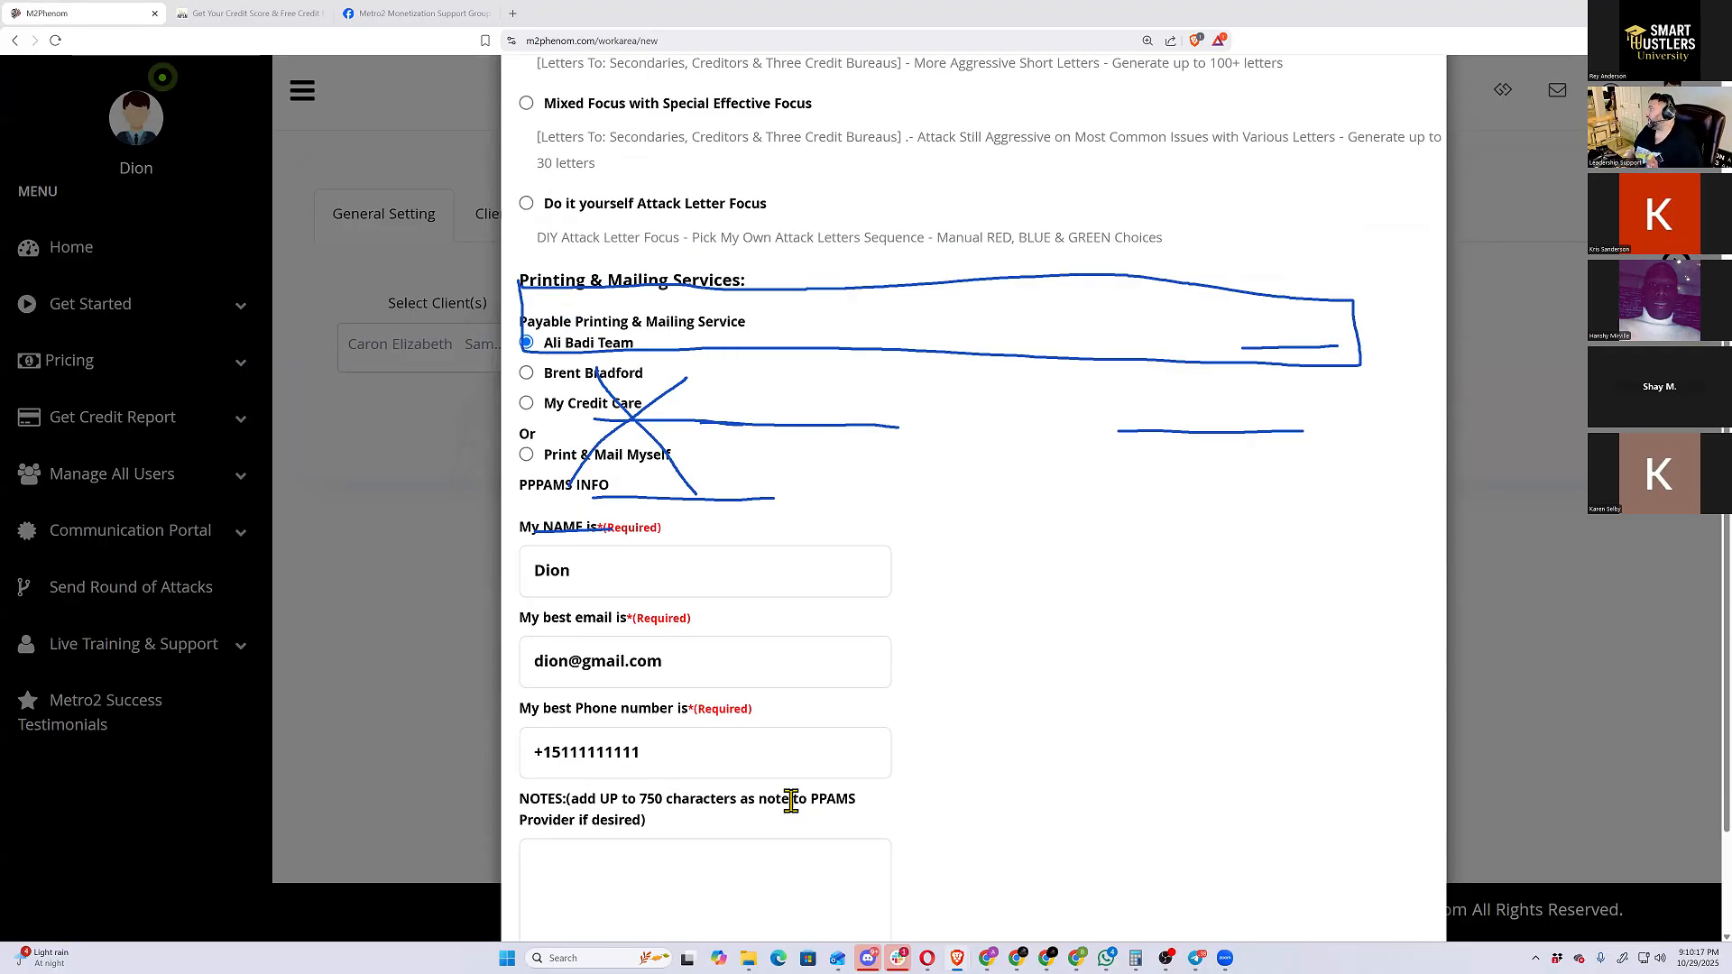
pyautogui.scroll(-1, 790, 800)
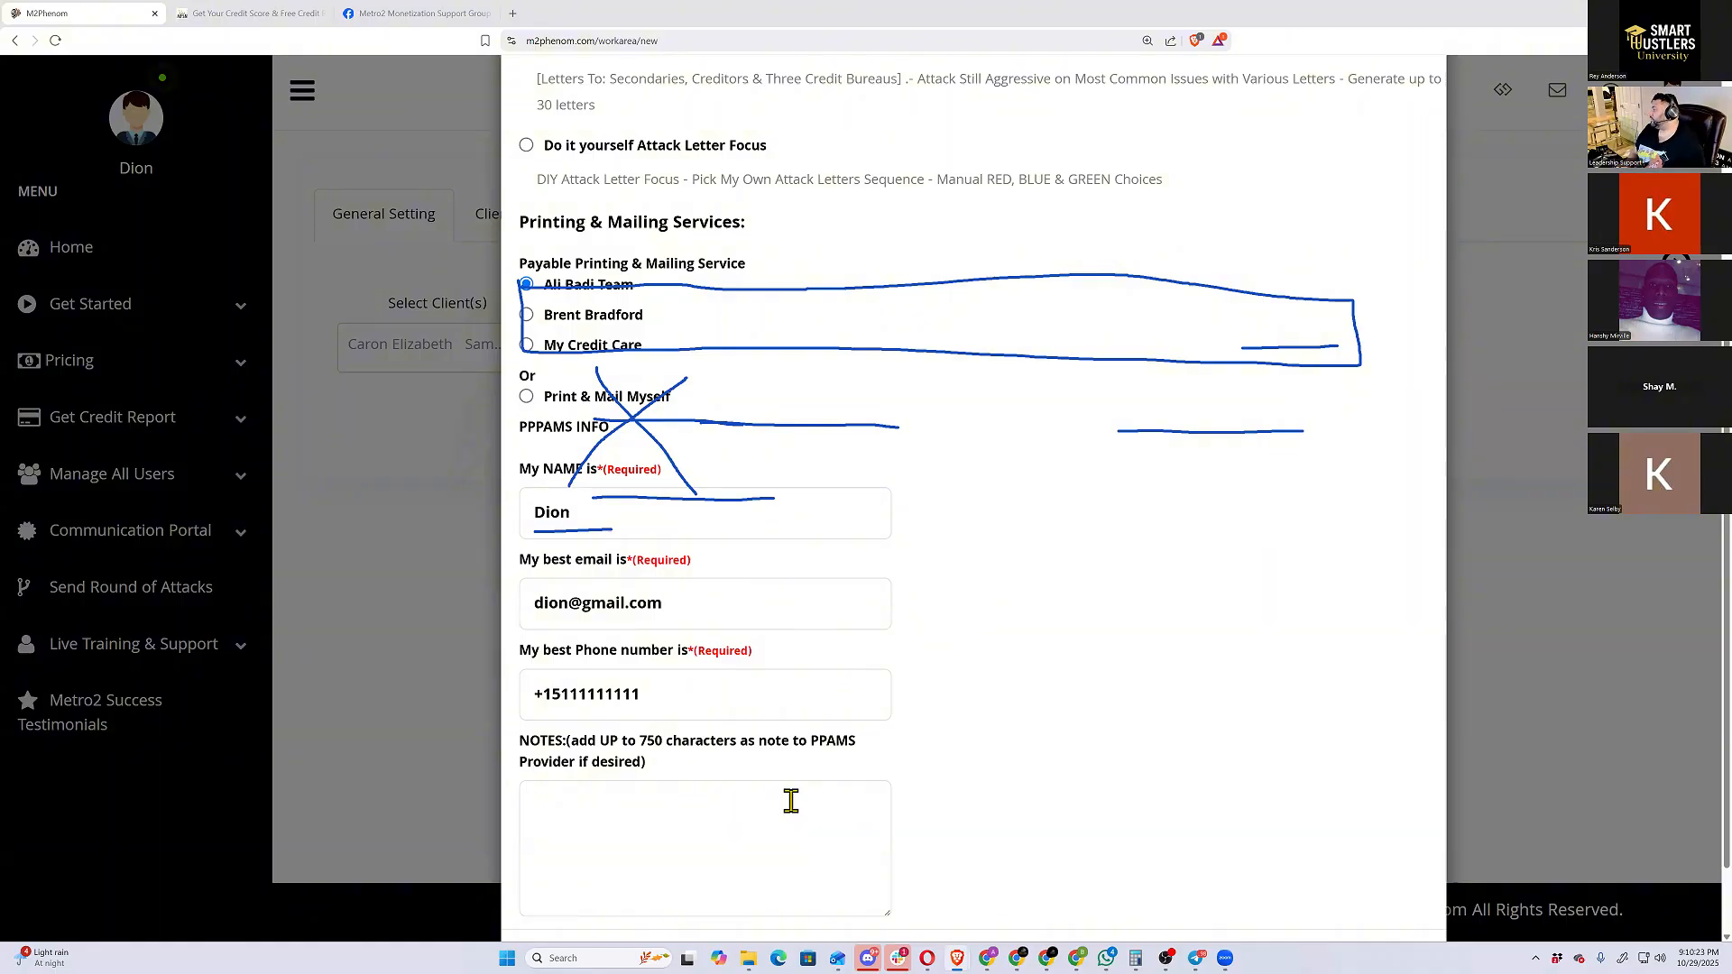
pyautogui.write('tpnpa')
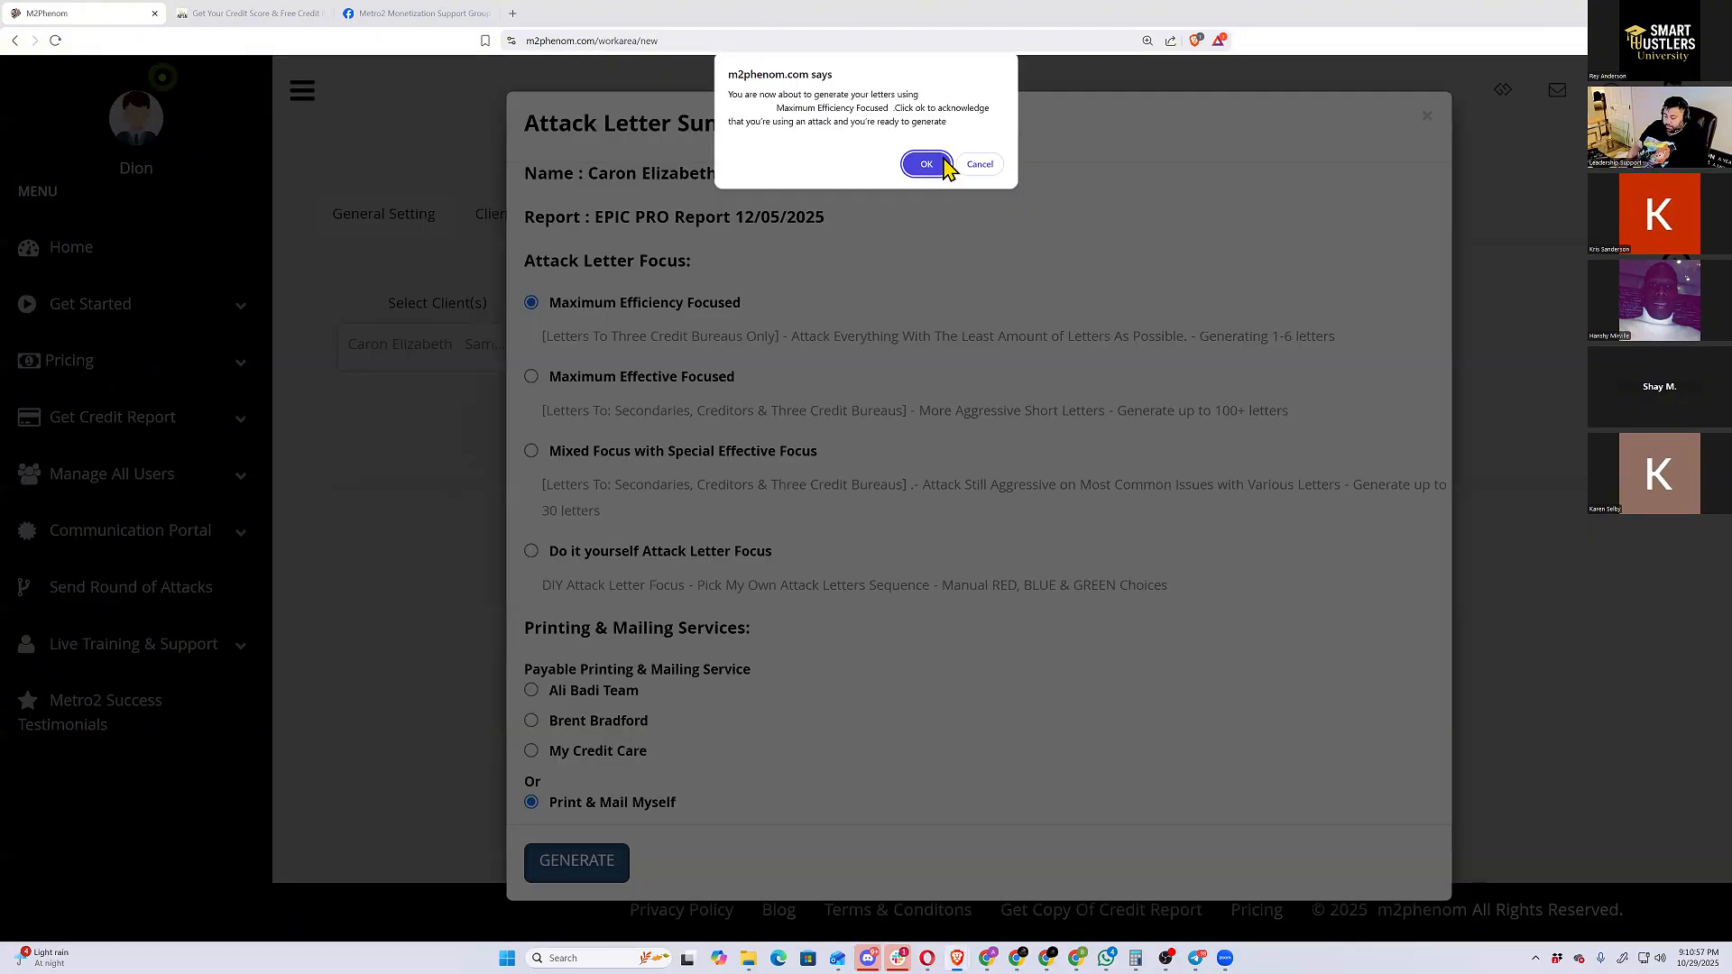
# Confirm generating the letters with Maximum Efficiency Focused
pyautogui.click(926, 163)
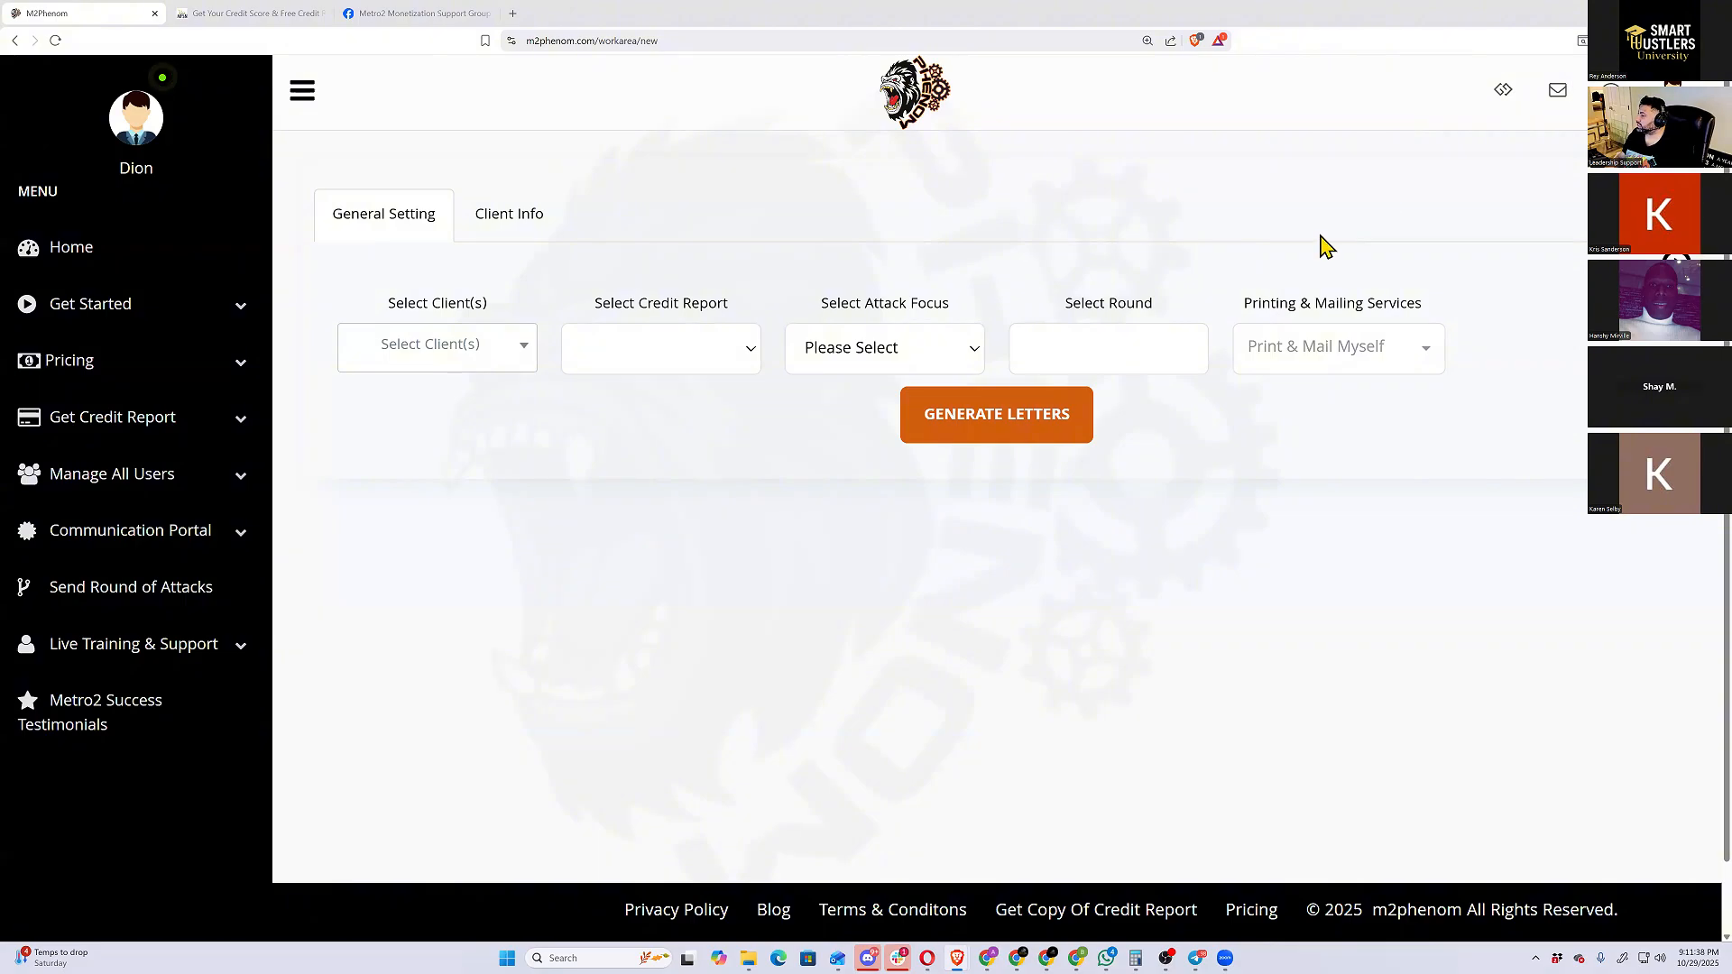
pyautogui.click(1633, 41)
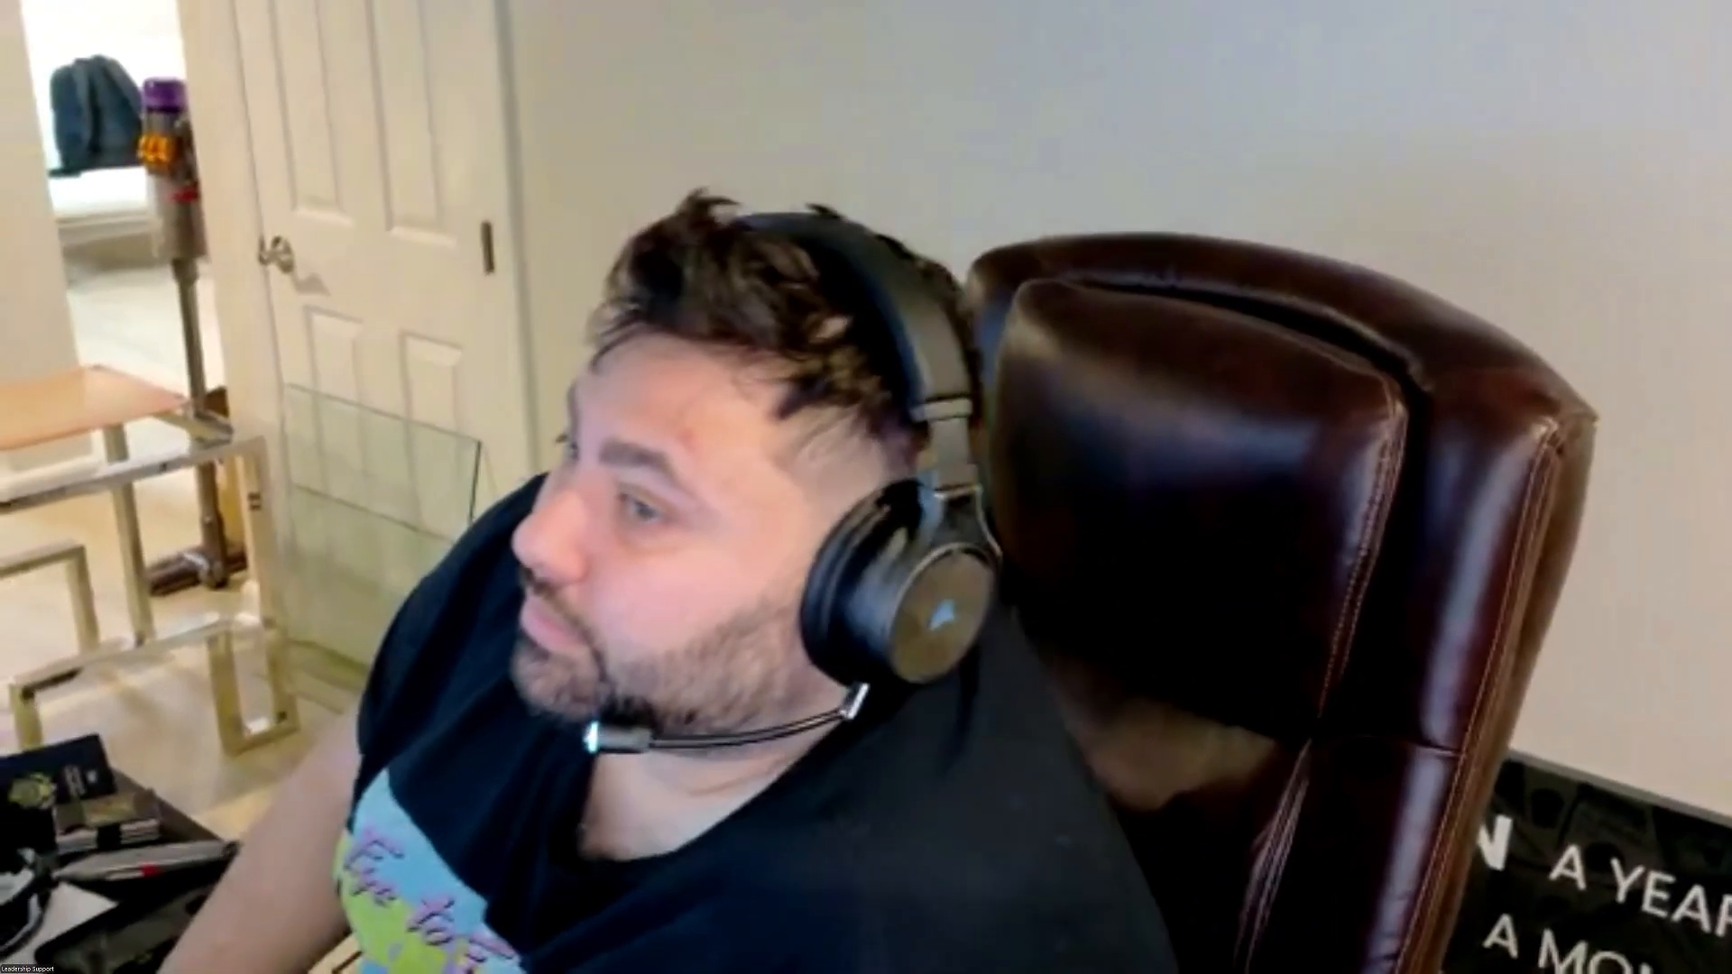
# Select the sample client for the new round of attack letters
pyautogui.click(518, 368)
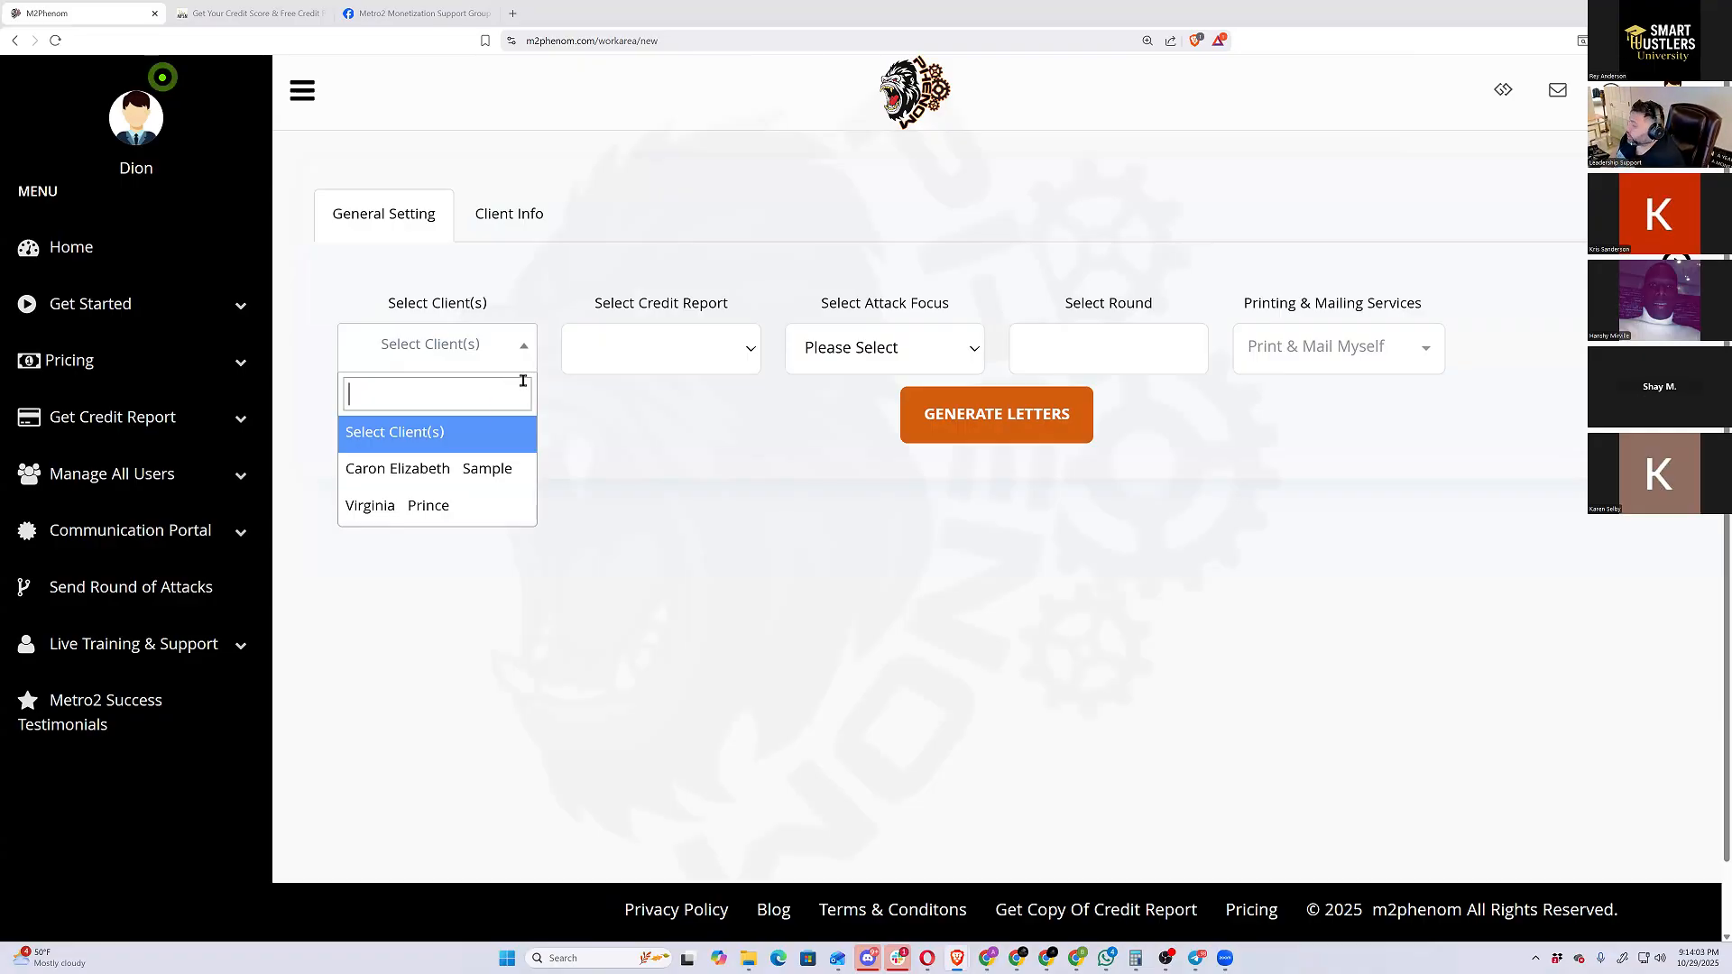
pyautogui.click(442, 469)
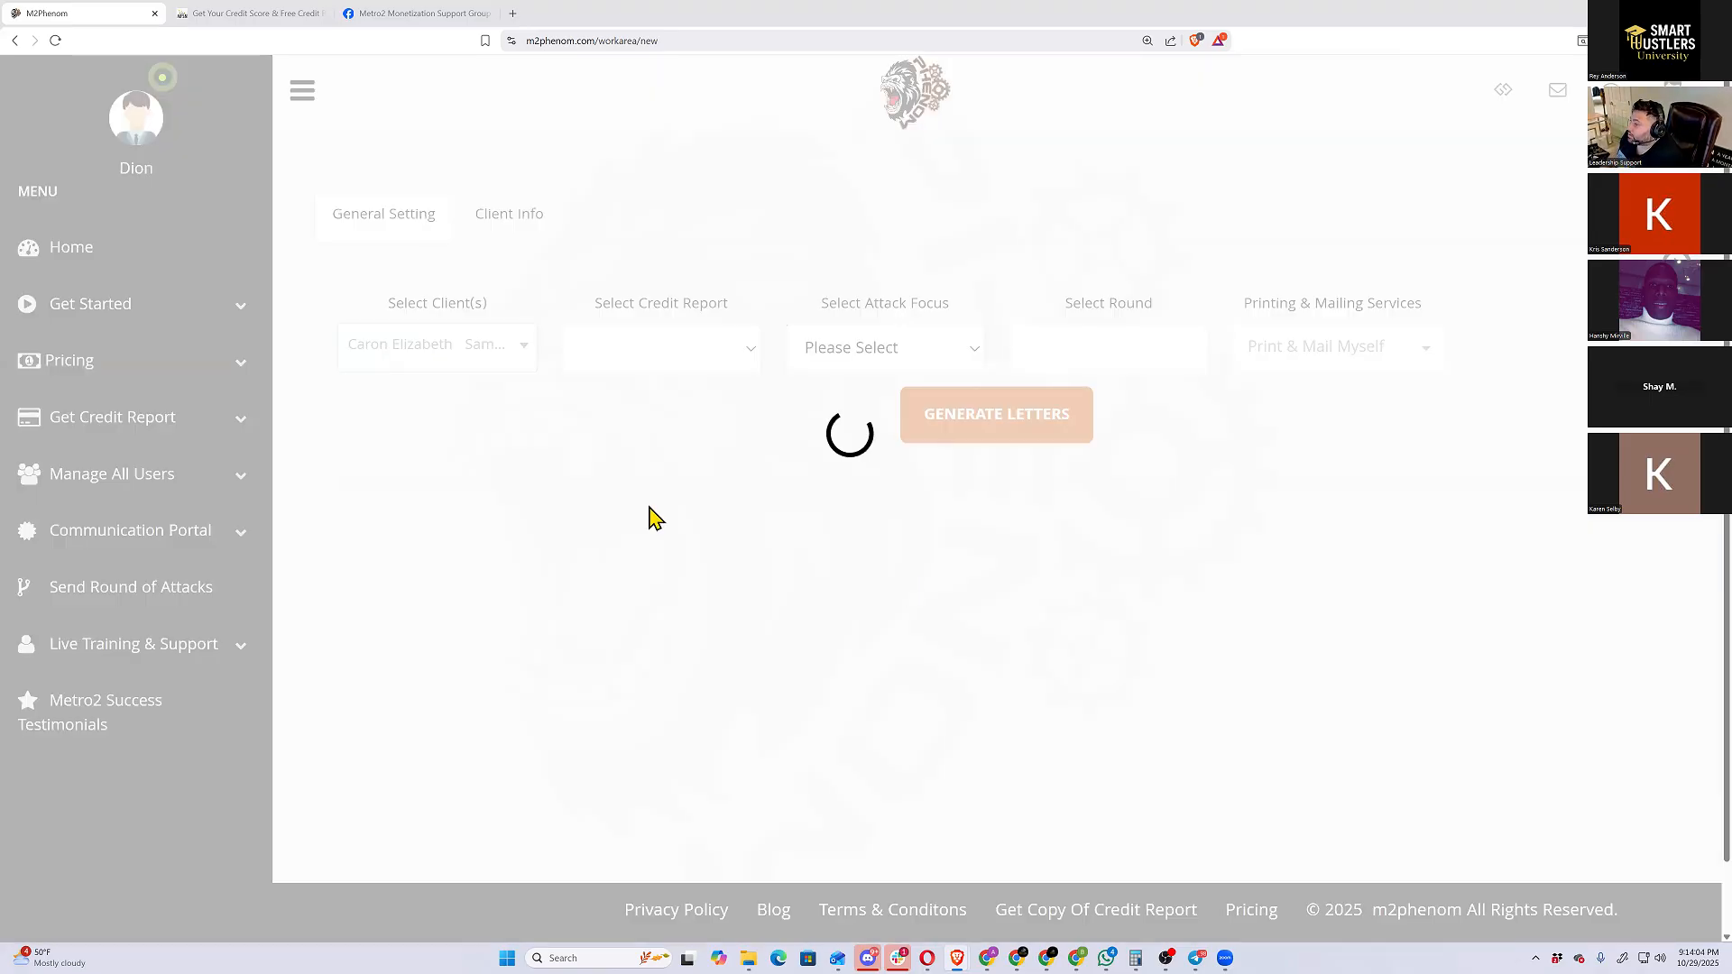
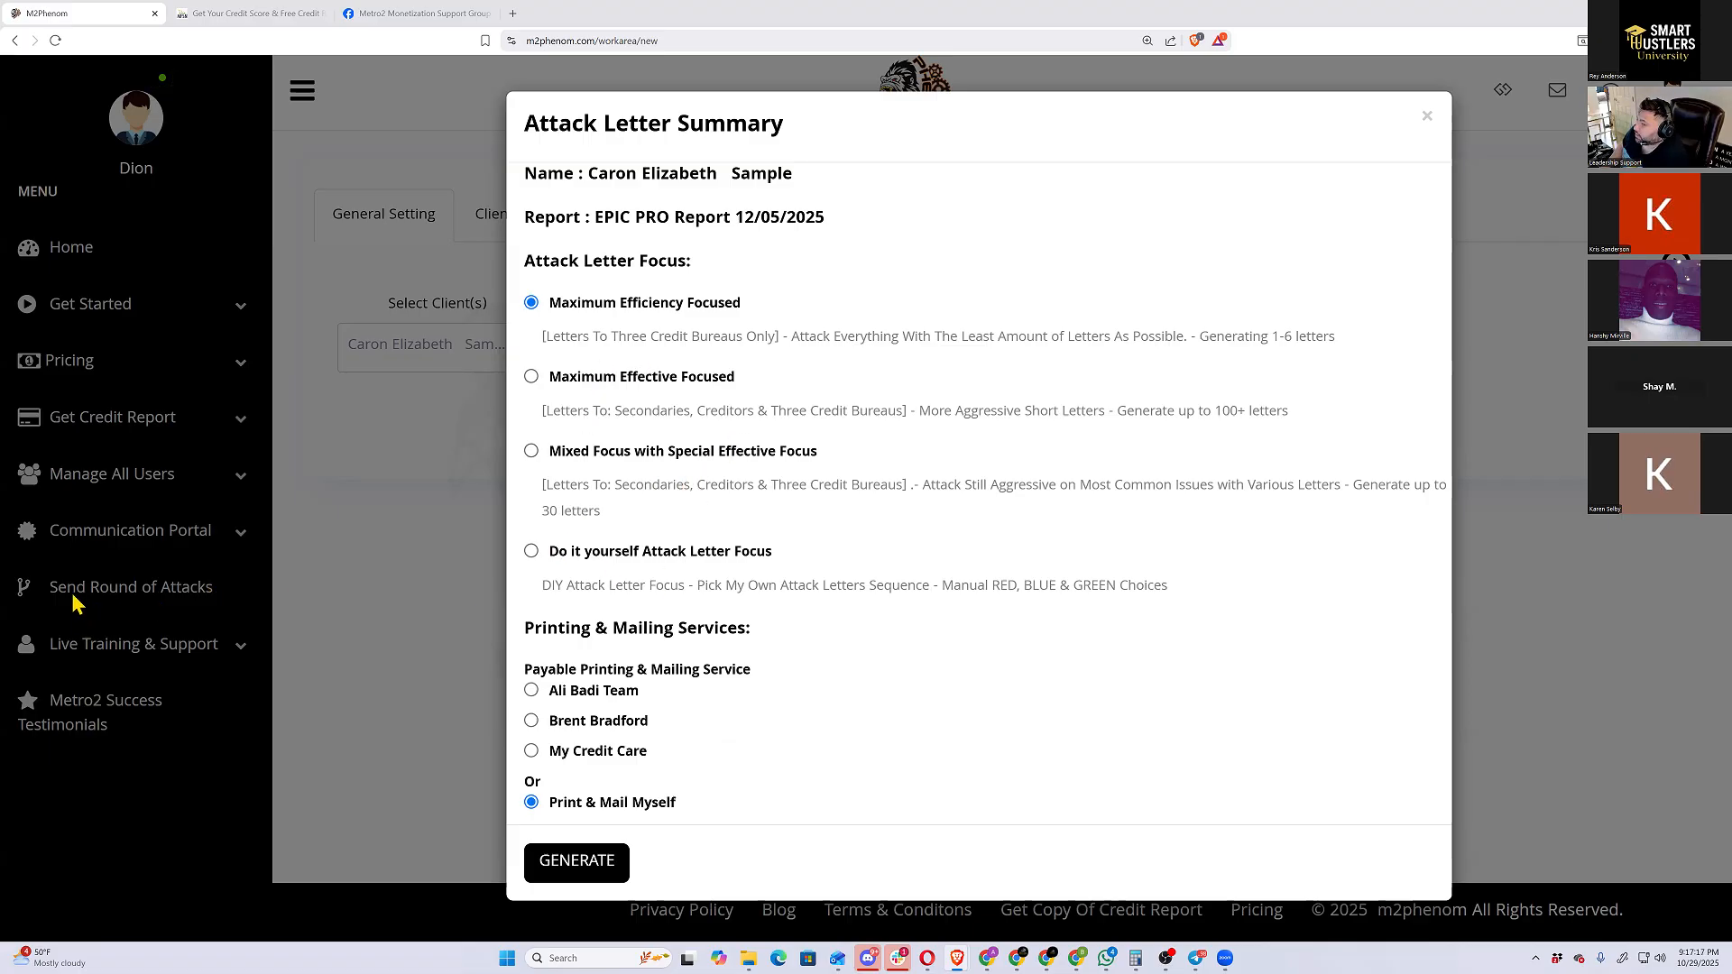
# Draw a cross over the first three attack letter focus options with the annotation pen, and clear it
pyautogui.moveTo(579, 291); pyautogui.dragTo(764, 501)
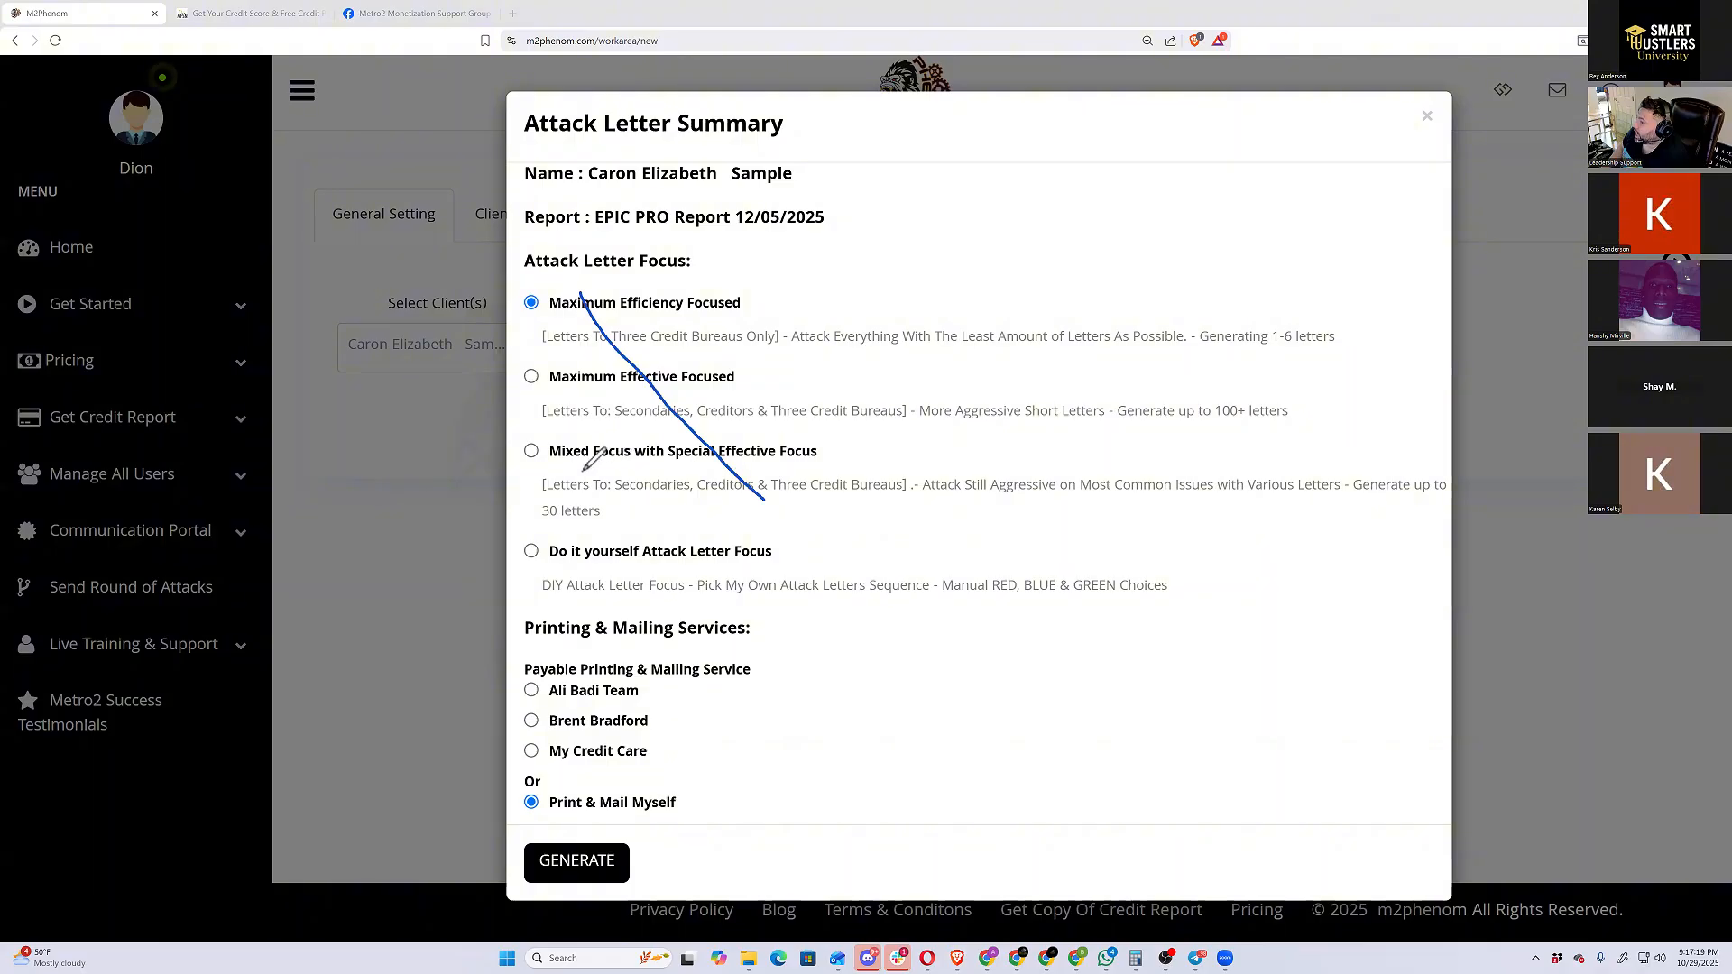
pyautogui.moveTo(582, 470); pyautogui.dragTo(719, 278)
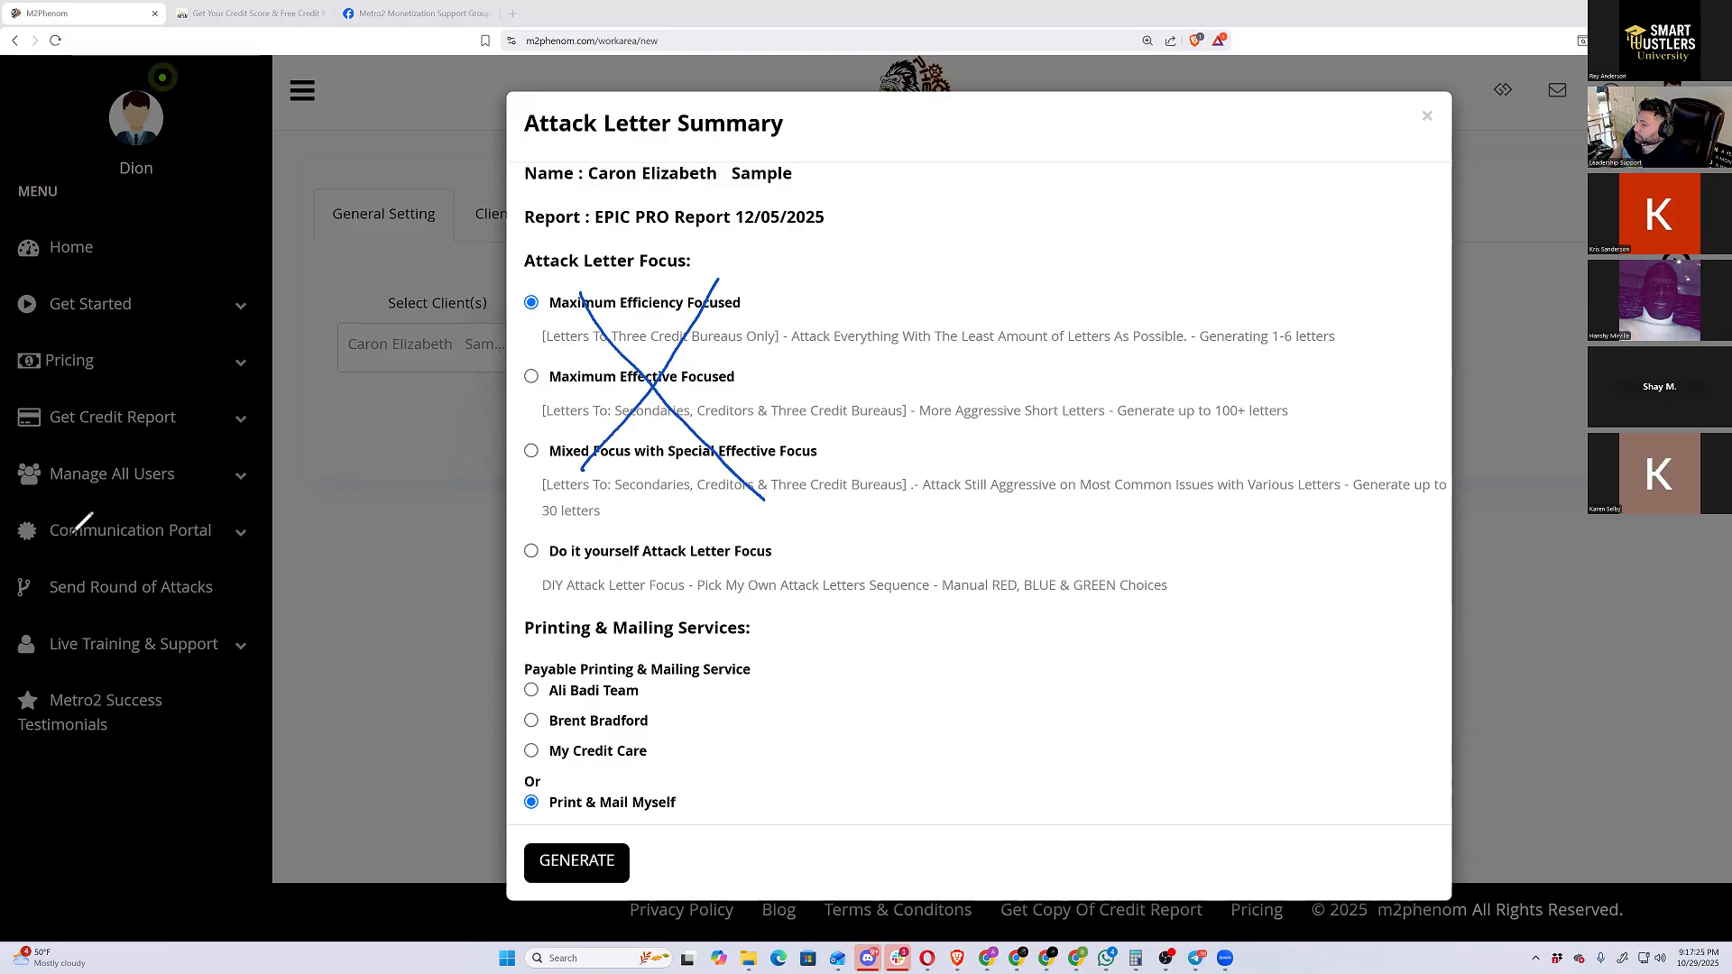
pyautogui.click(177, 617)
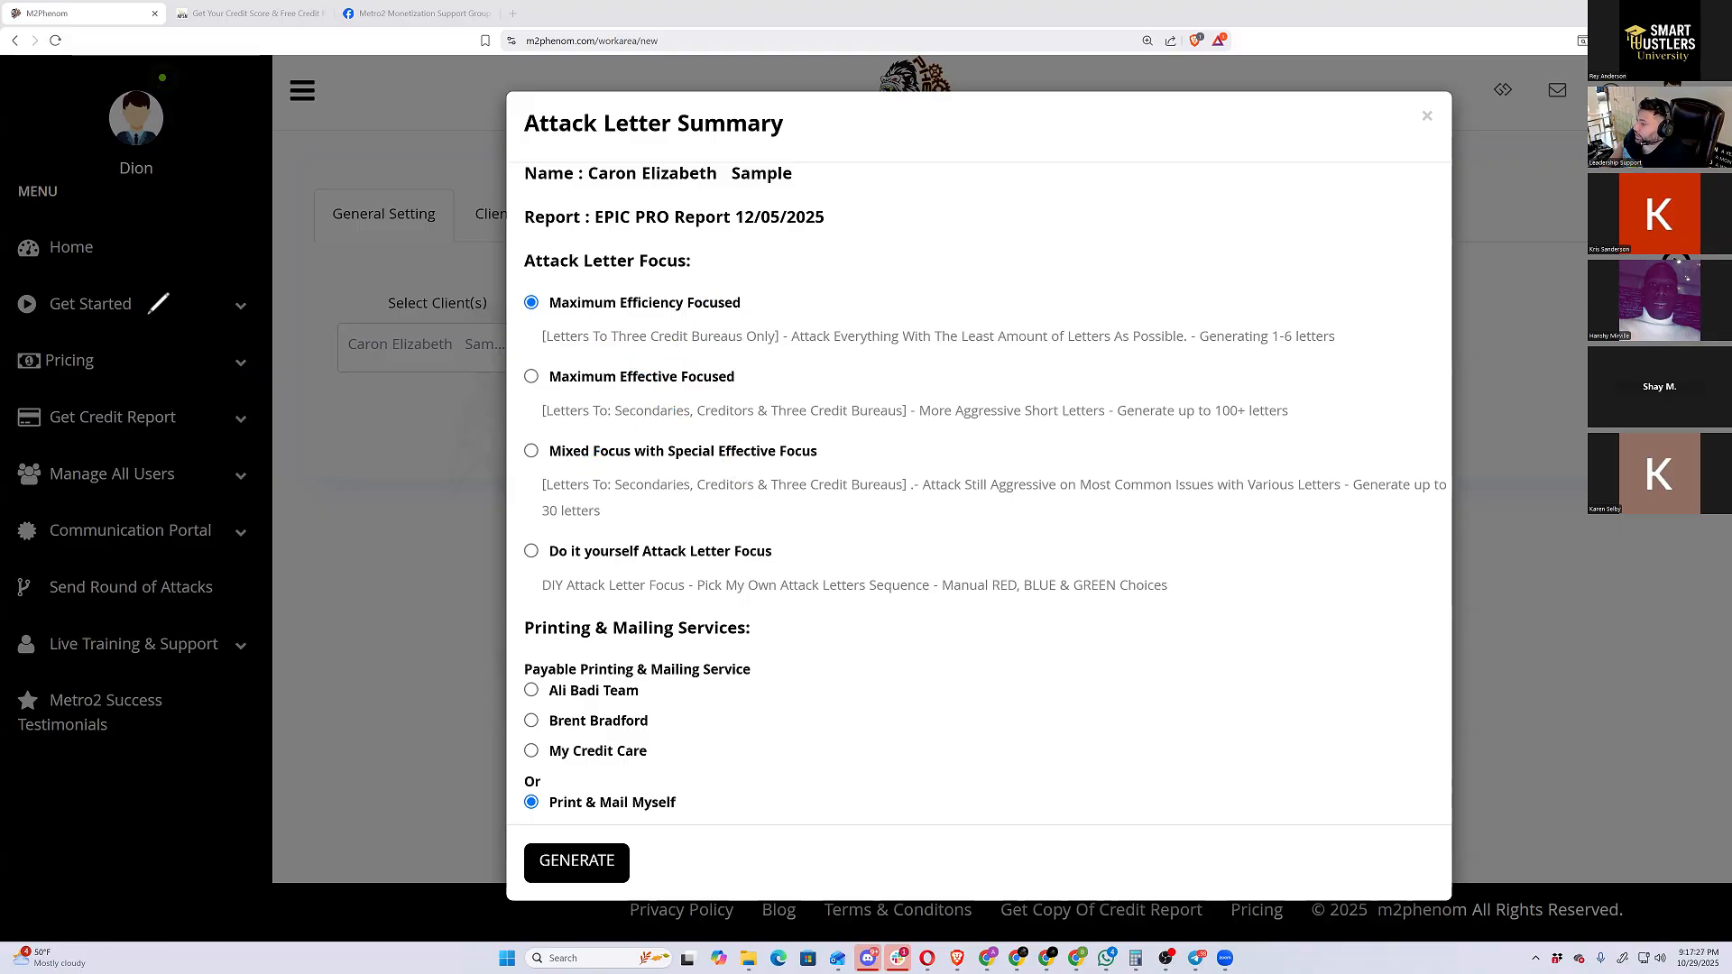
# Choose Do it yourself Attack Letter Focus with Print & Mail Myself and generate the manual attack settings
pyautogui.click(531, 551)
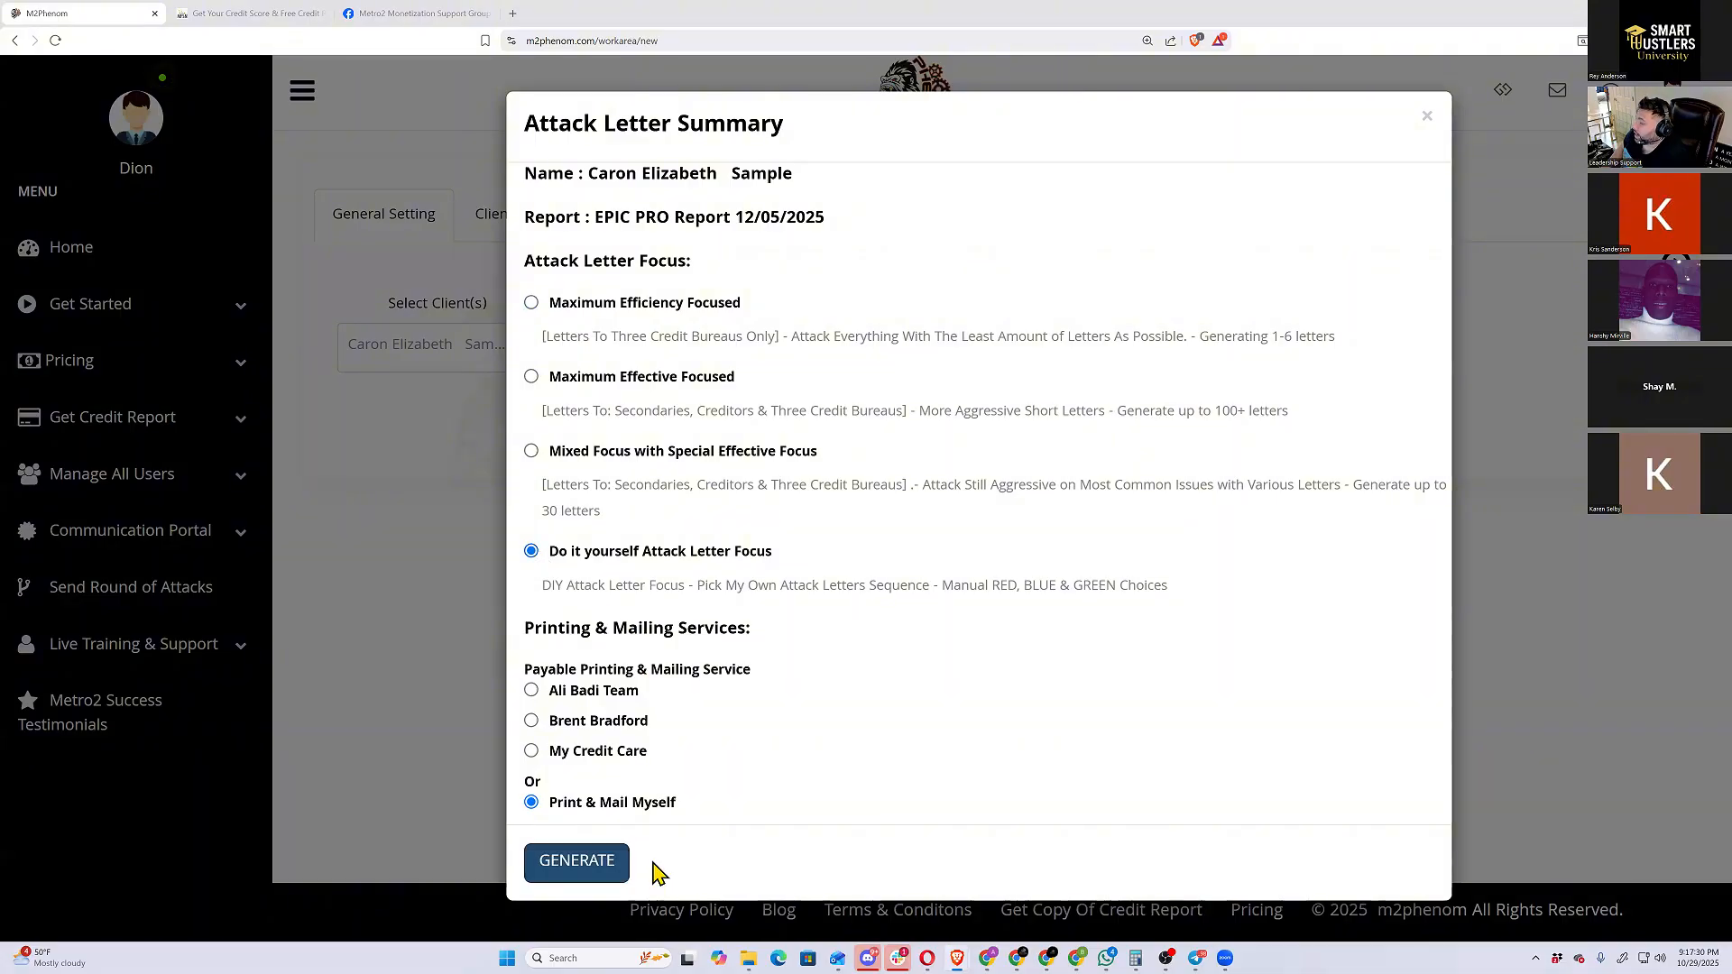
pyautogui.click(619, 864)
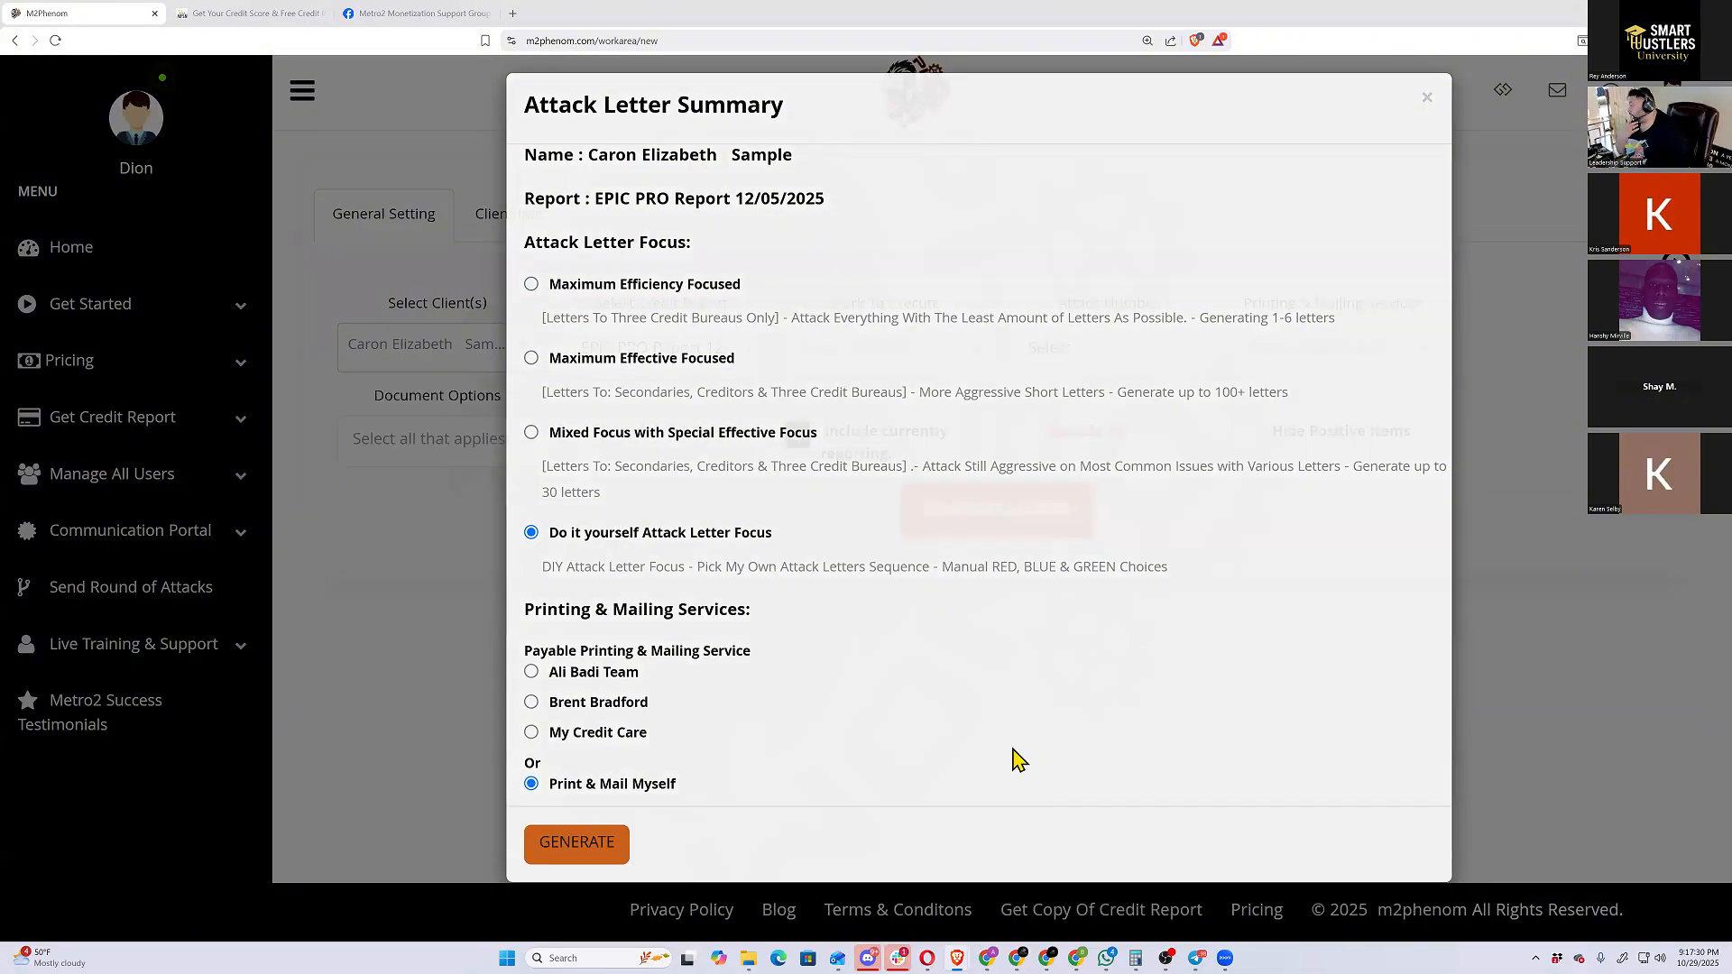
pyautogui.click(294, 501)
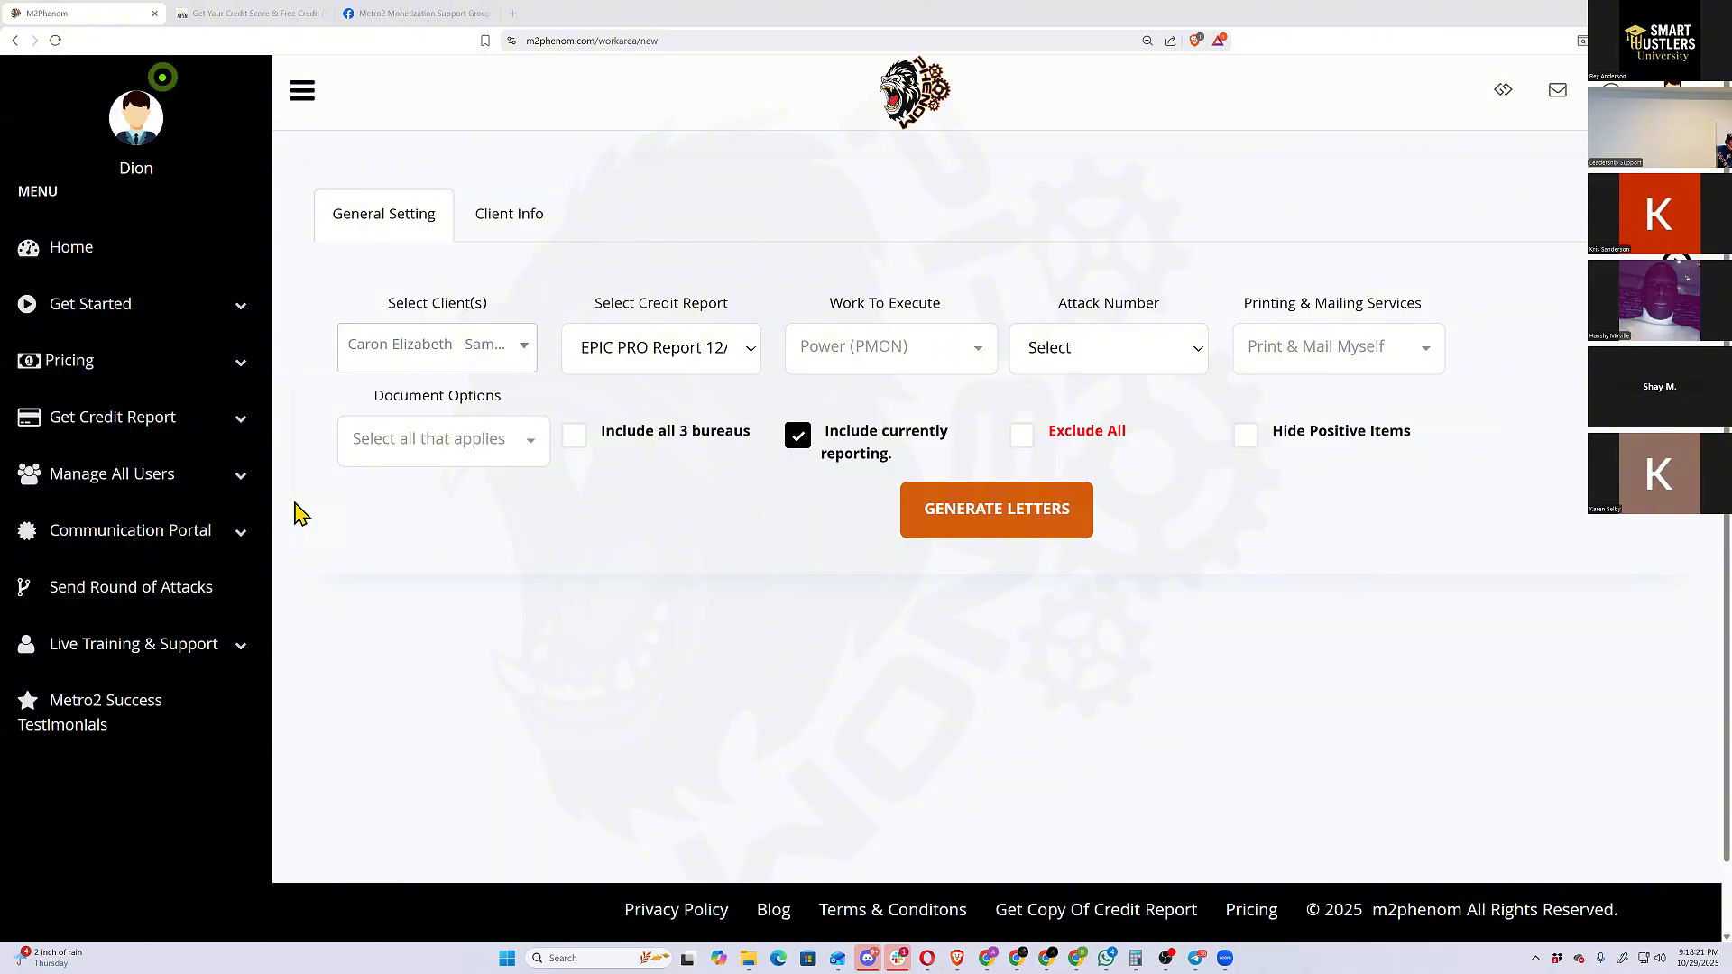
# Return to Send Round of Attacks, start a new attack for the sample client, and generate it with the do-it-yourself focus
pyautogui.click(172, 587)
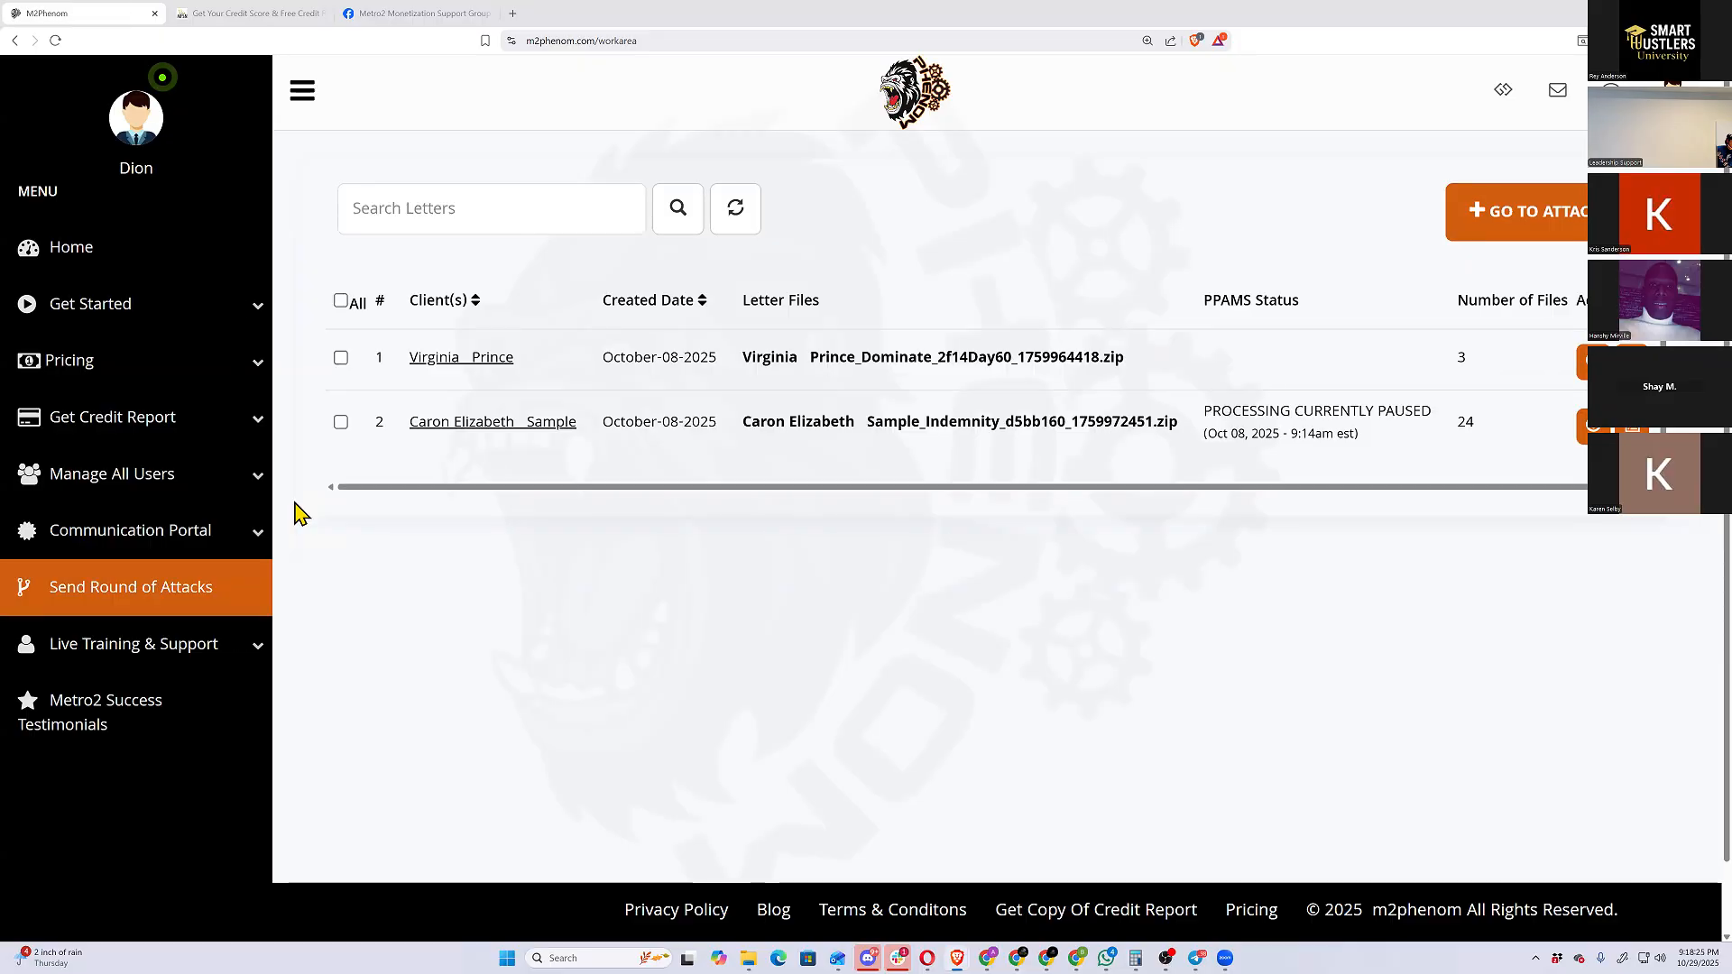
pyautogui.click(1524, 211)
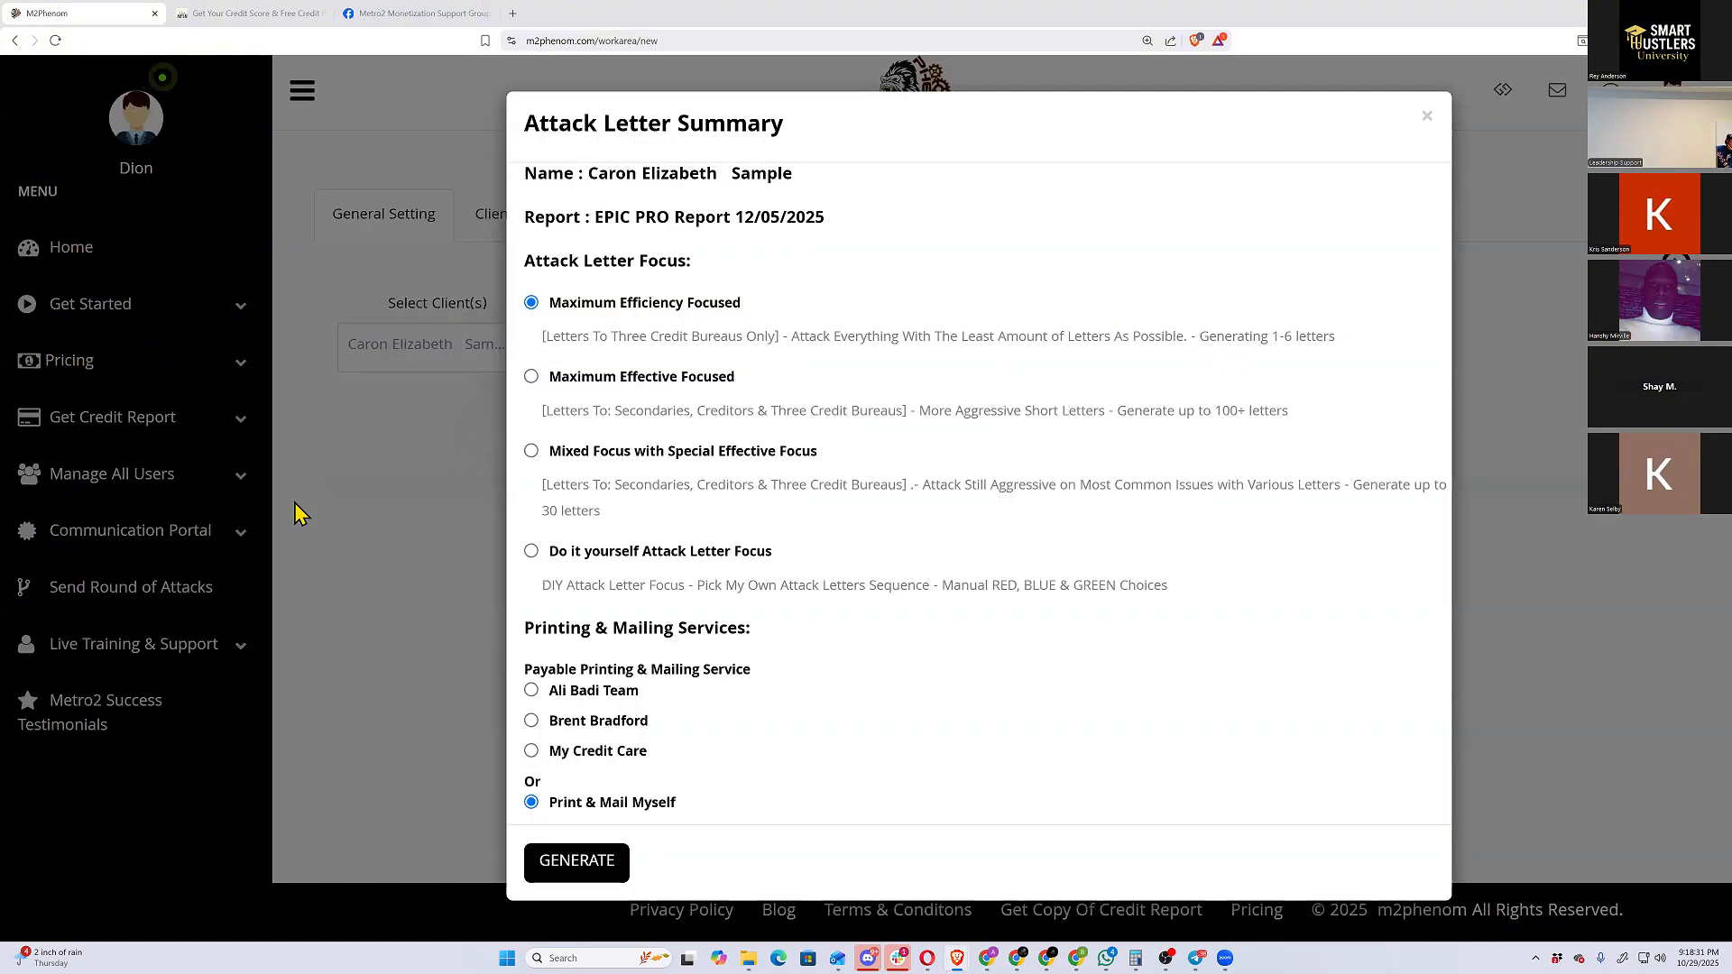
pyautogui.click(531, 551)
pyautogui.click(576, 863)
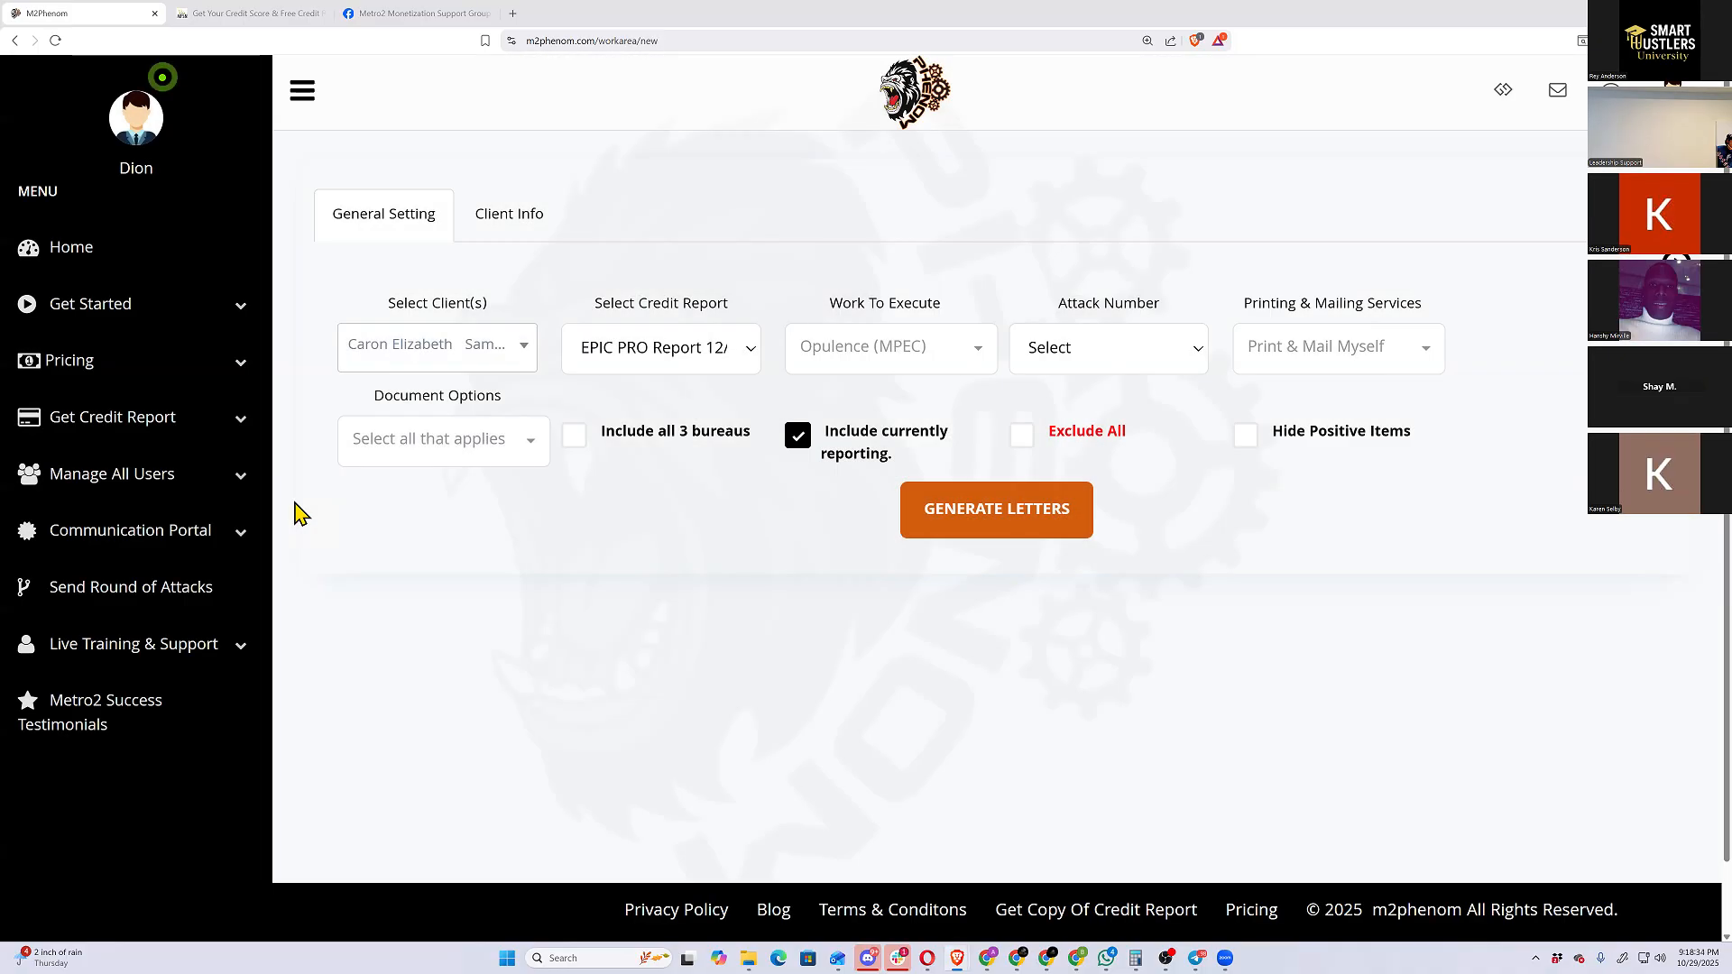
# Annotate the Work To Execute setting with "AI" above it, an arrow on each side and a box around its label
pyautogui.hotkey('ctrl', 'shift', '3')
pyautogui.moveTo(845, 289); pyautogui.dragTo(919, 238)
pyautogui.moveTo(901, 240)
pyautogui.mouseDown()
pyautogui.moveTo(903, 274)
pyautogui.moveTo(935, 286)
pyautogui.mouseUp()
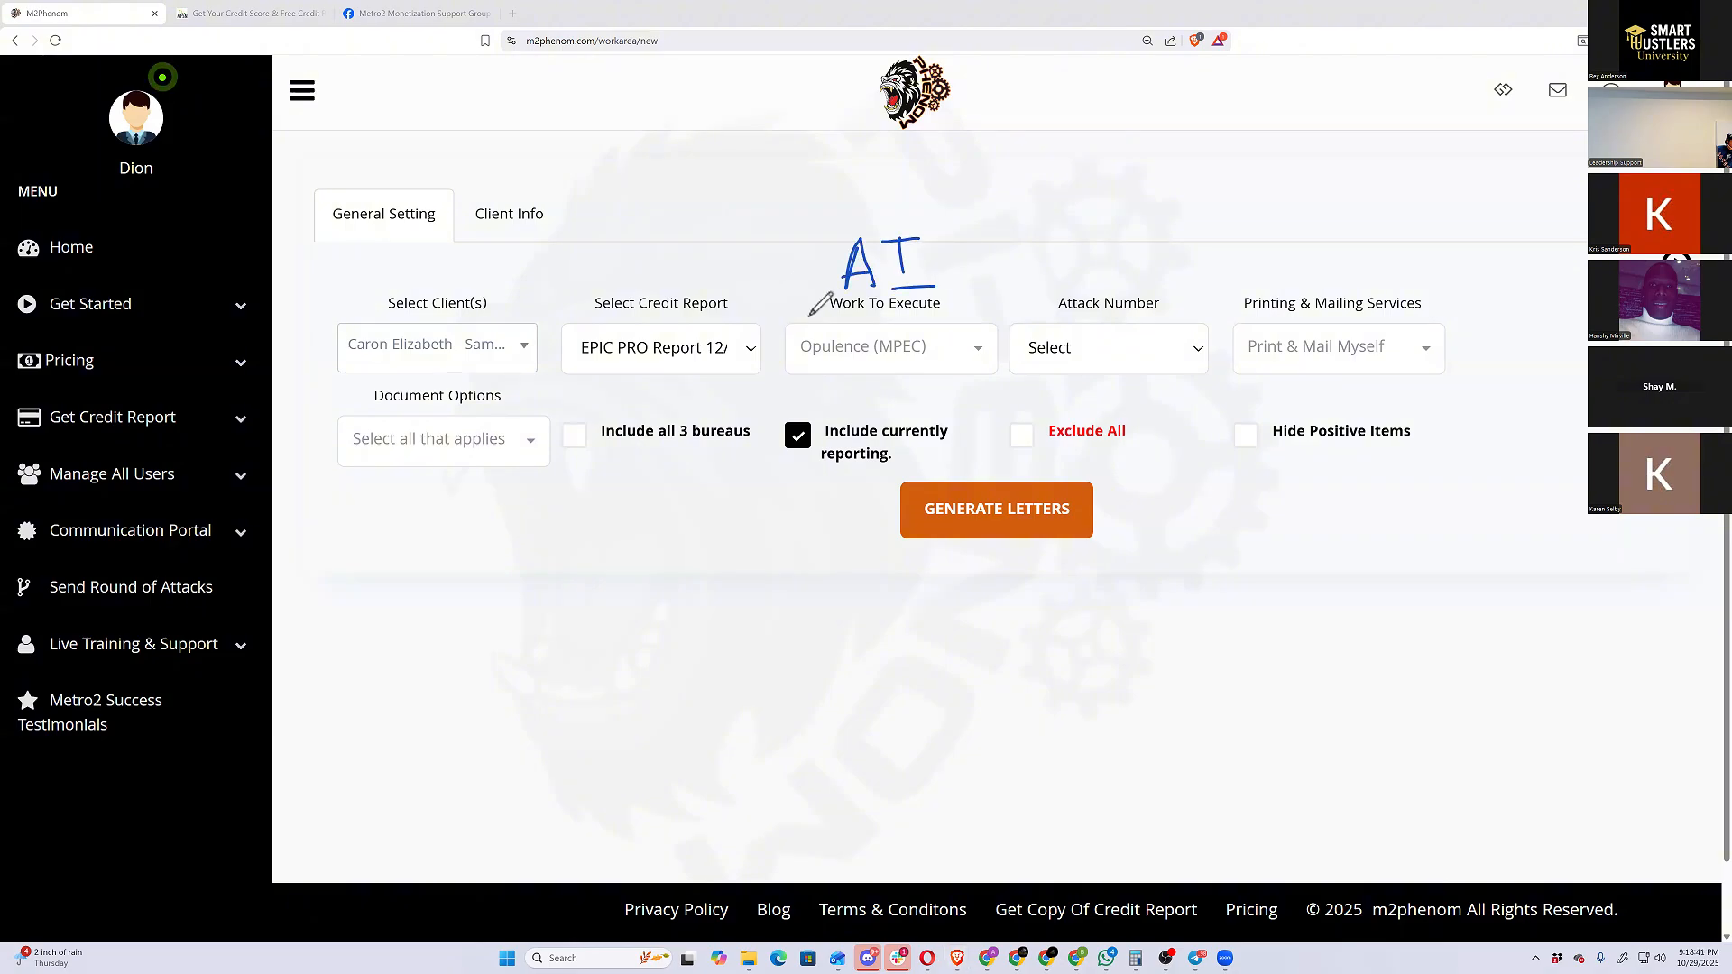
pyautogui.moveTo(790, 285); pyautogui.dragTo(820, 315)
pyautogui.moveTo(816, 301); pyautogui.dragTo(821, 321)
pyautogui.moveTo(971, 284); pyautogui.dragTo(1005, 264)
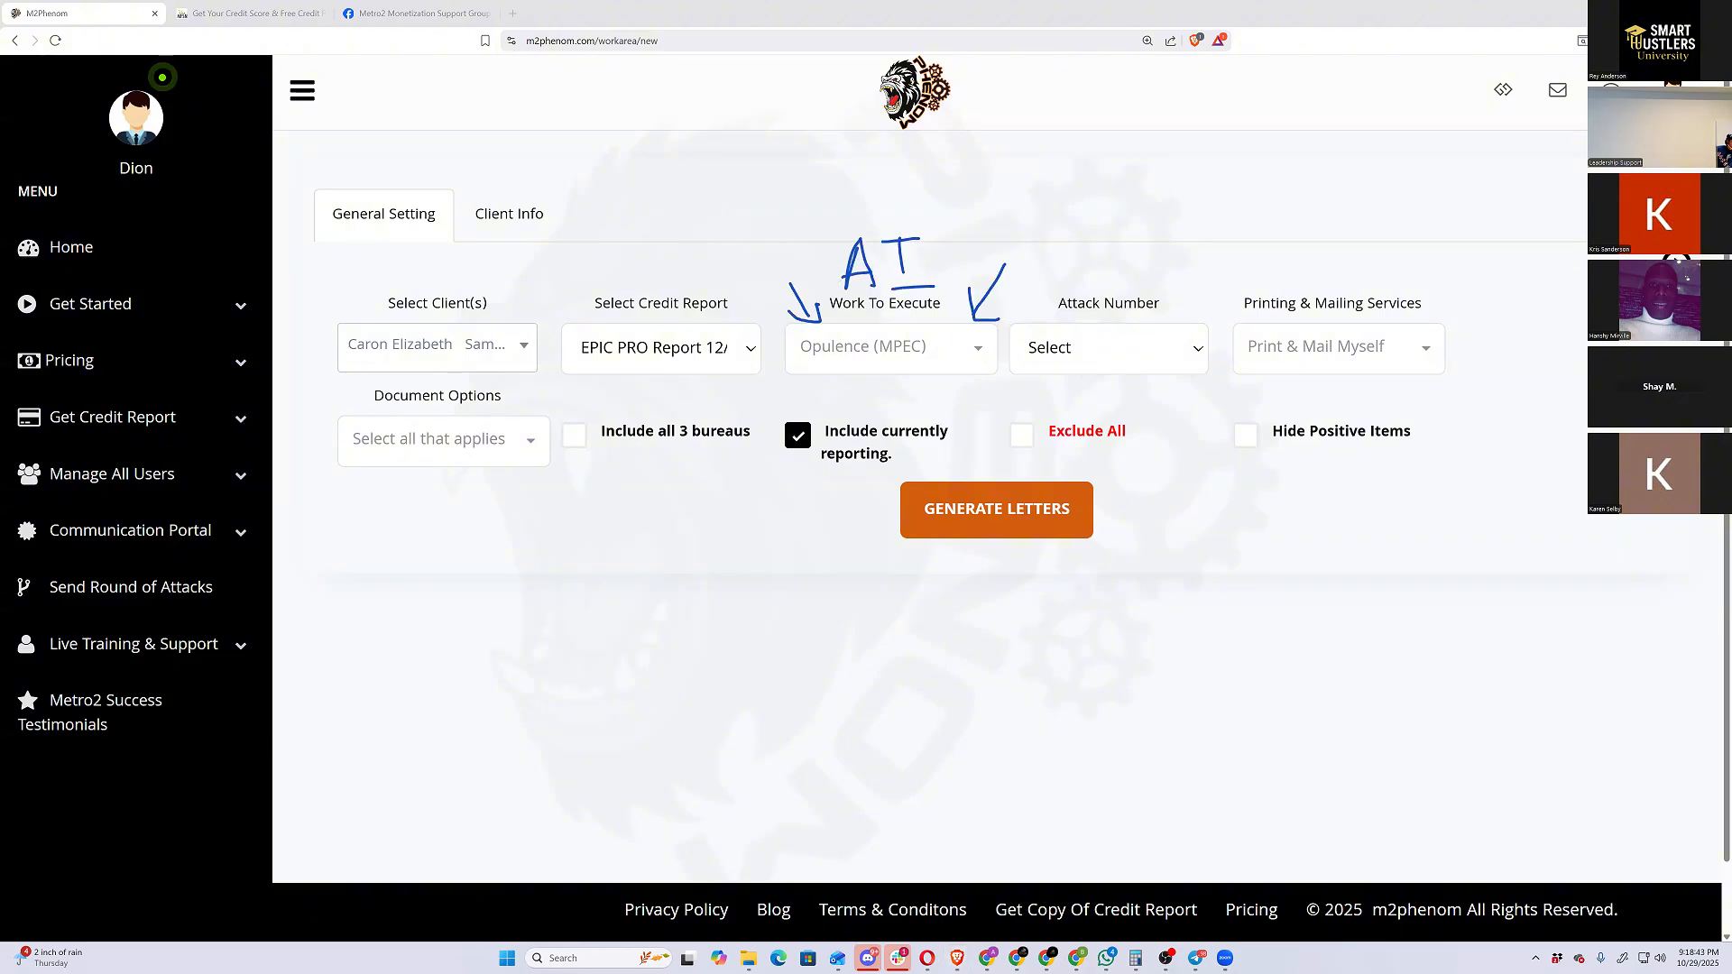
pyautogui.moveTo(827, 296)
pyautogui.mouseDown()
pyautogui.moveTo(947, 318)
pyautogui.moveTo(820, 291)
pyautogui.mouseUp()
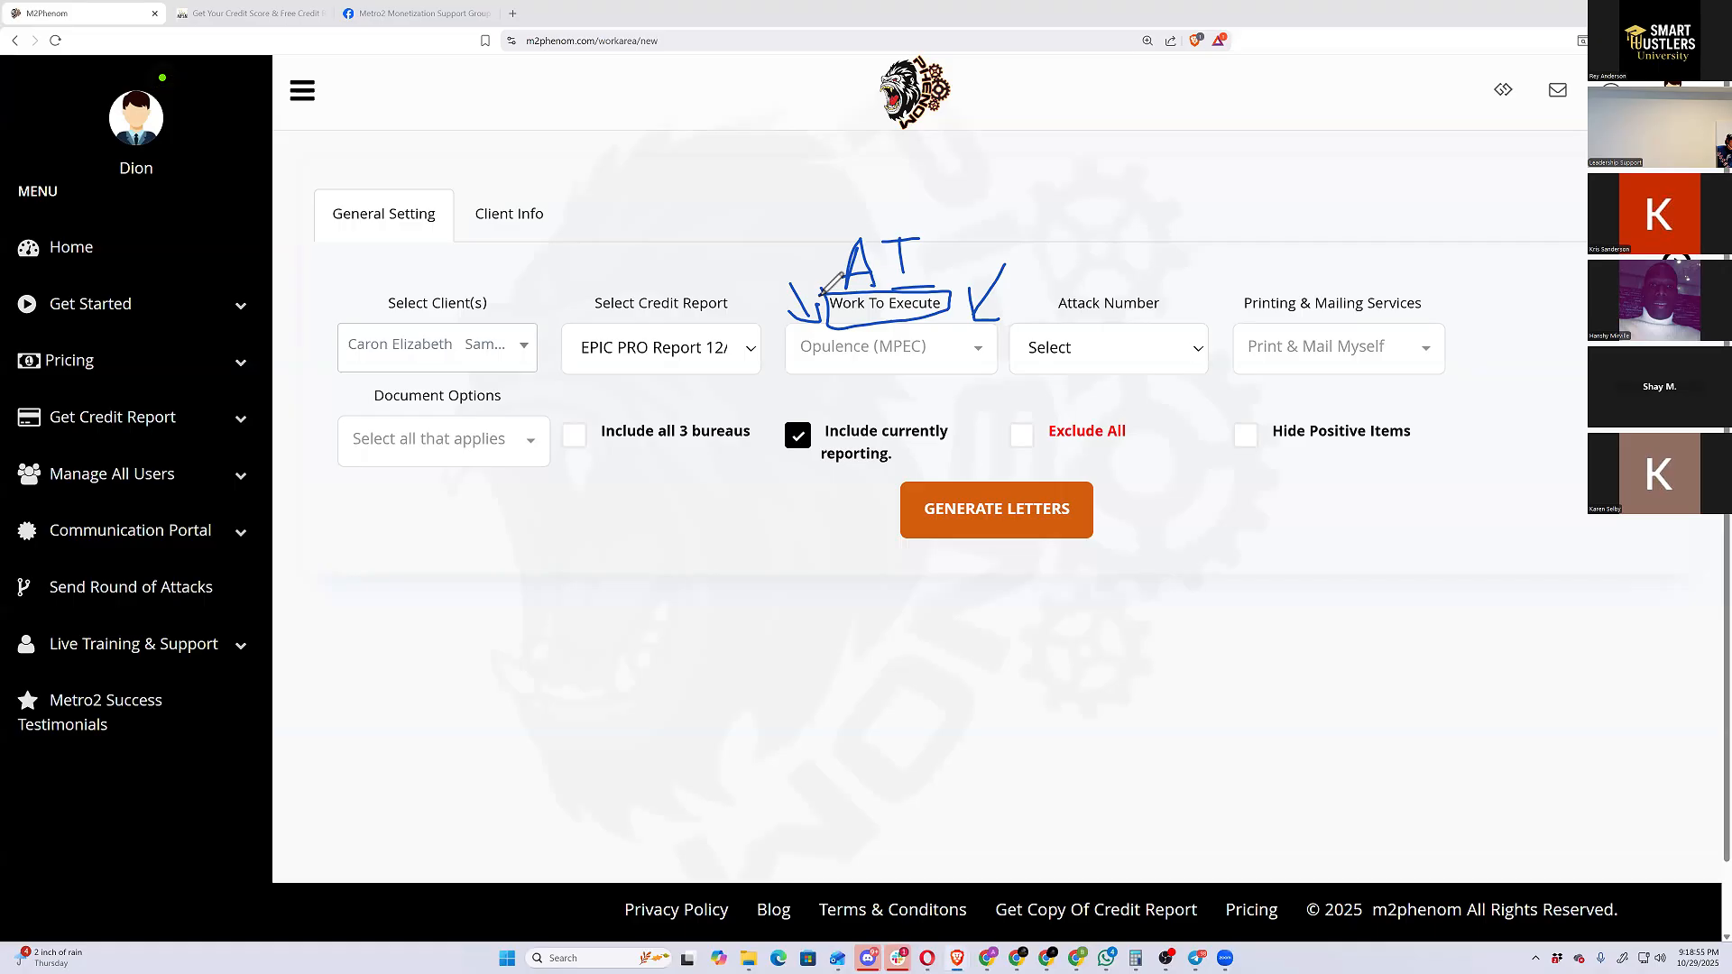
# Set Work To Execute to Indemnity (MPEP)
pyautogui.click(891, 348)
pyautogui.click(816, 421)
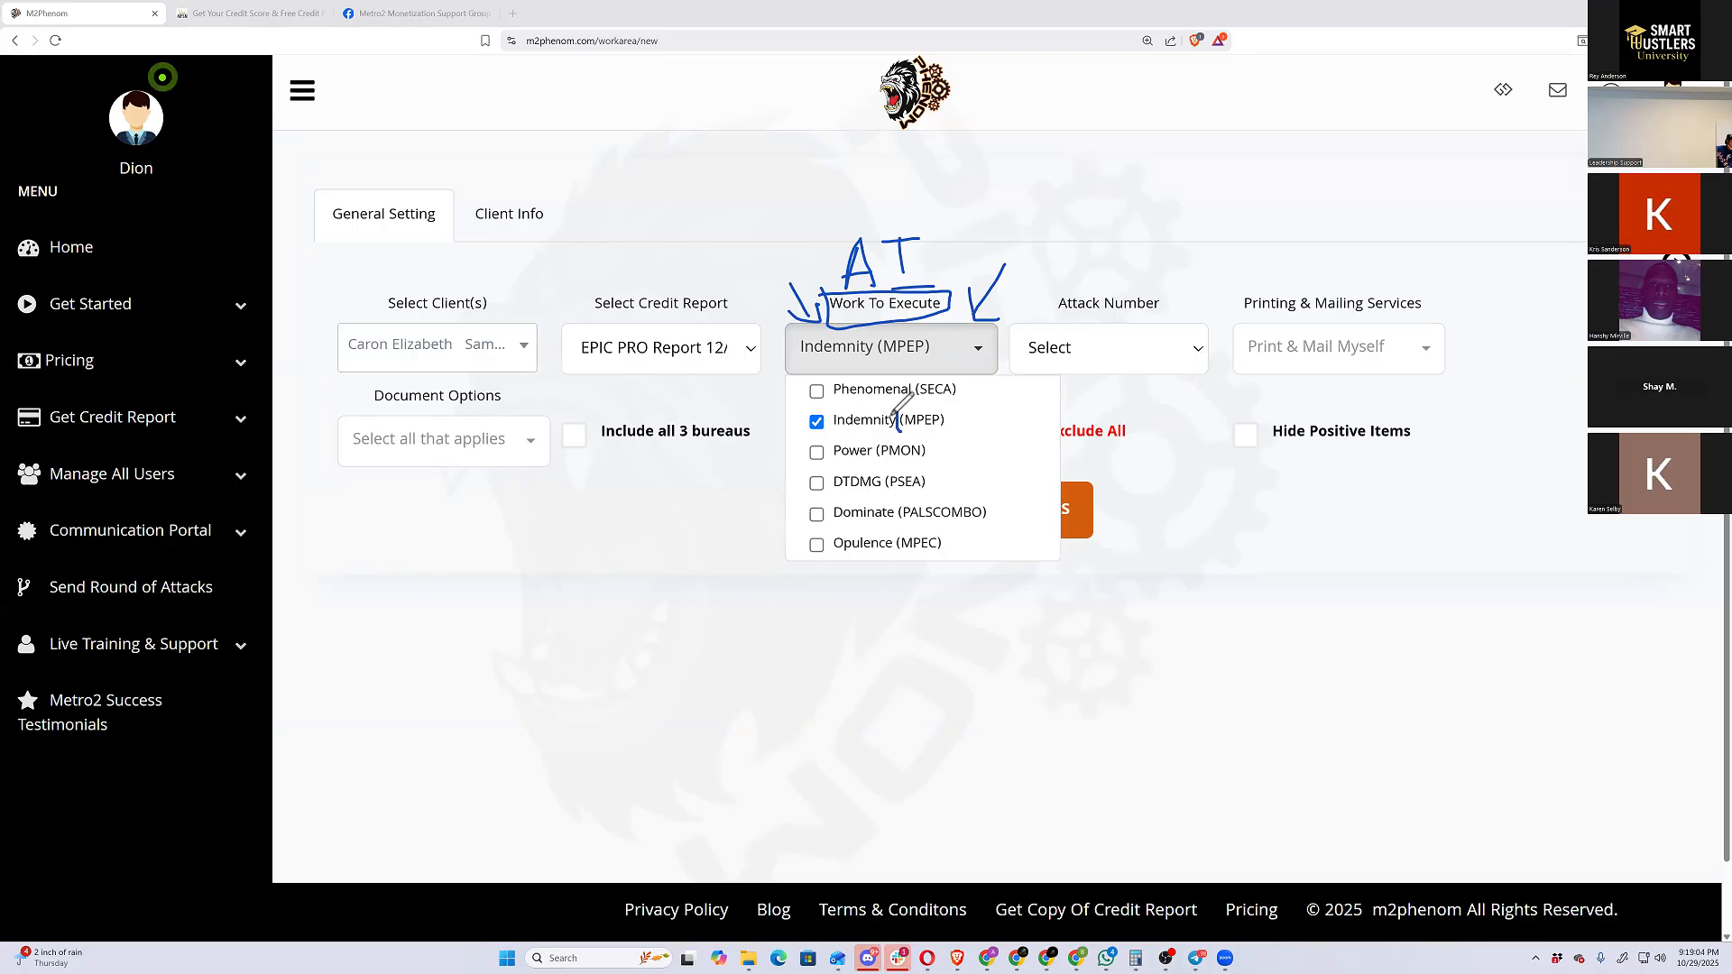
# Set the Attack Number to Indemnity1
pyautogui.moveTo(900, 433)
pyautogui.mouseDown()
pyautogui.moveTo(950, 436)
pyautogui.moveTo(904, 410)
pyautogui.mouseUp()
pyautogui.hotkey('ctrl', 'z')
pyautogui.click(1108, 348)
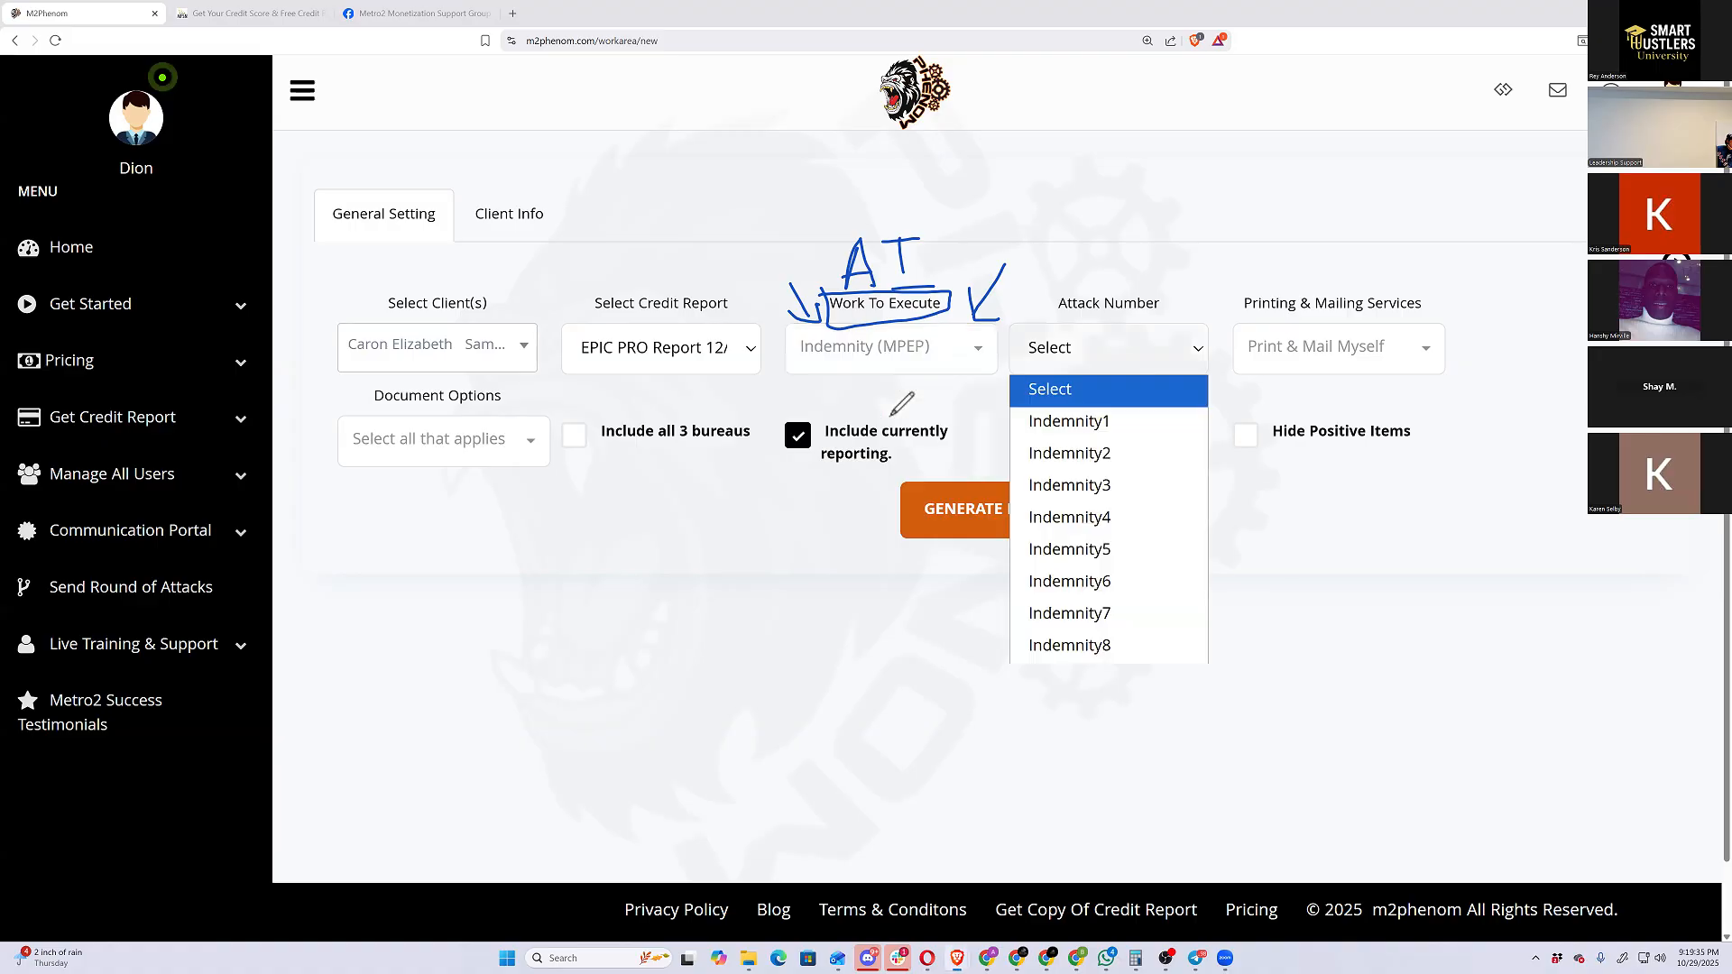
pyautogui.click(1070, 421)
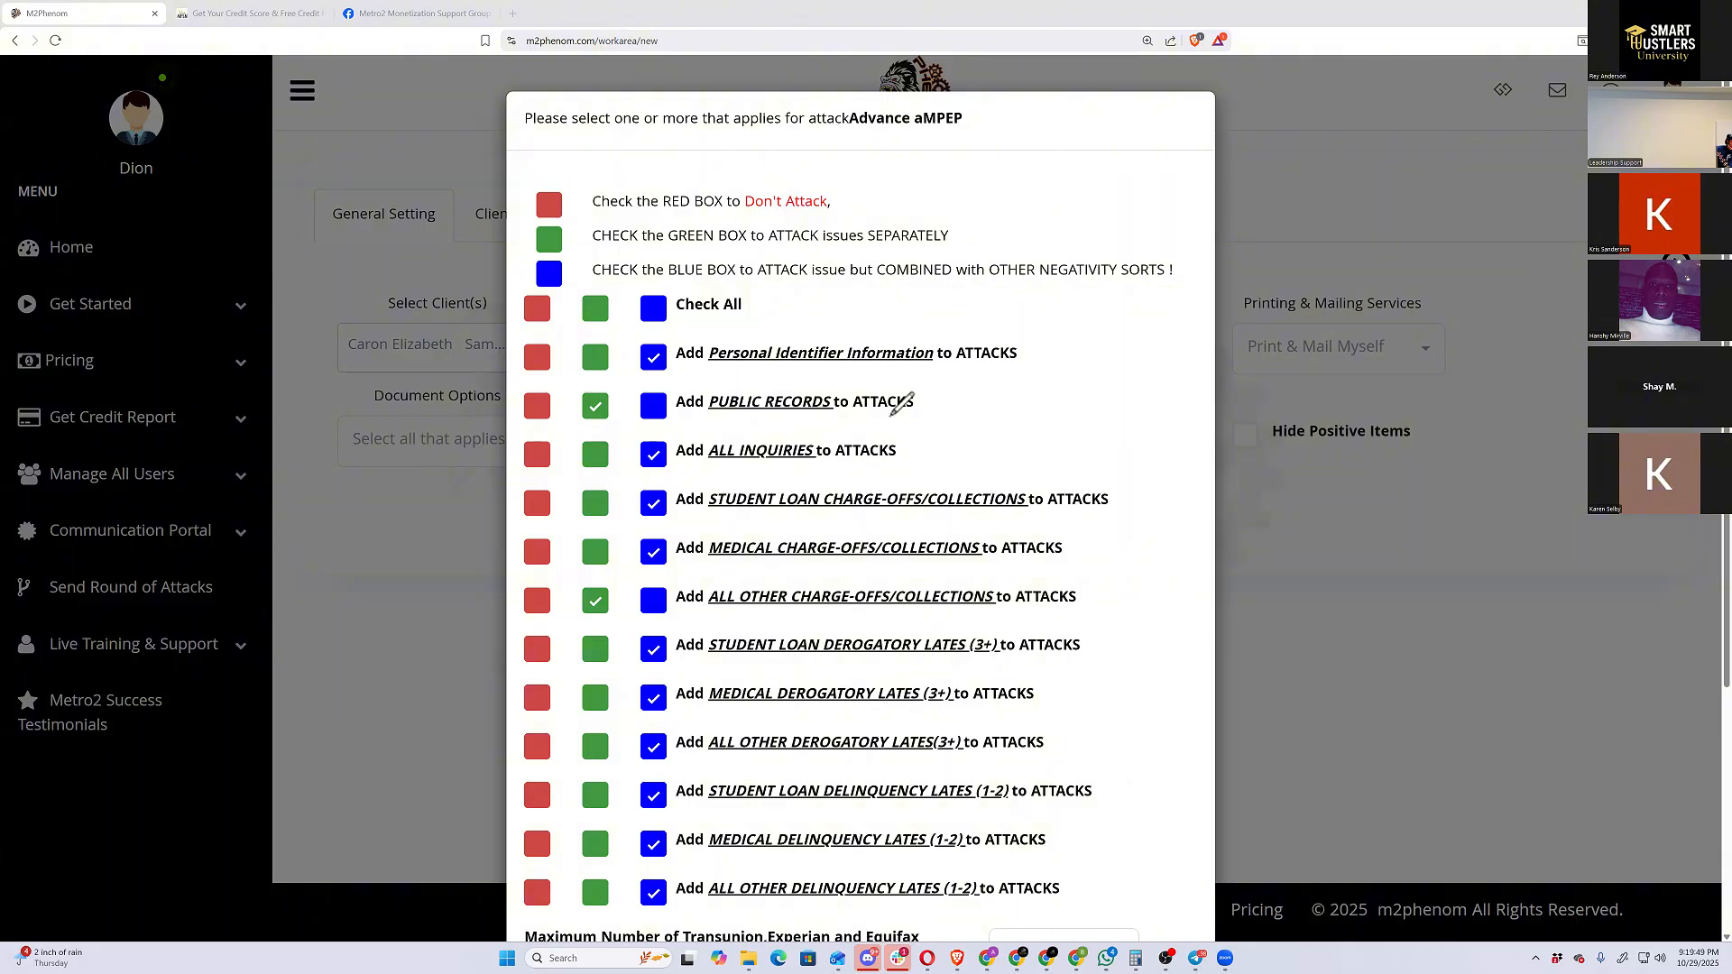
# Mark all issue categories to be attacked separately, submit the attack options and accept the creditor address notice
pyautogui.scroll(-2, 902, 405)
pyautogui.scroll(1, 902, 404)
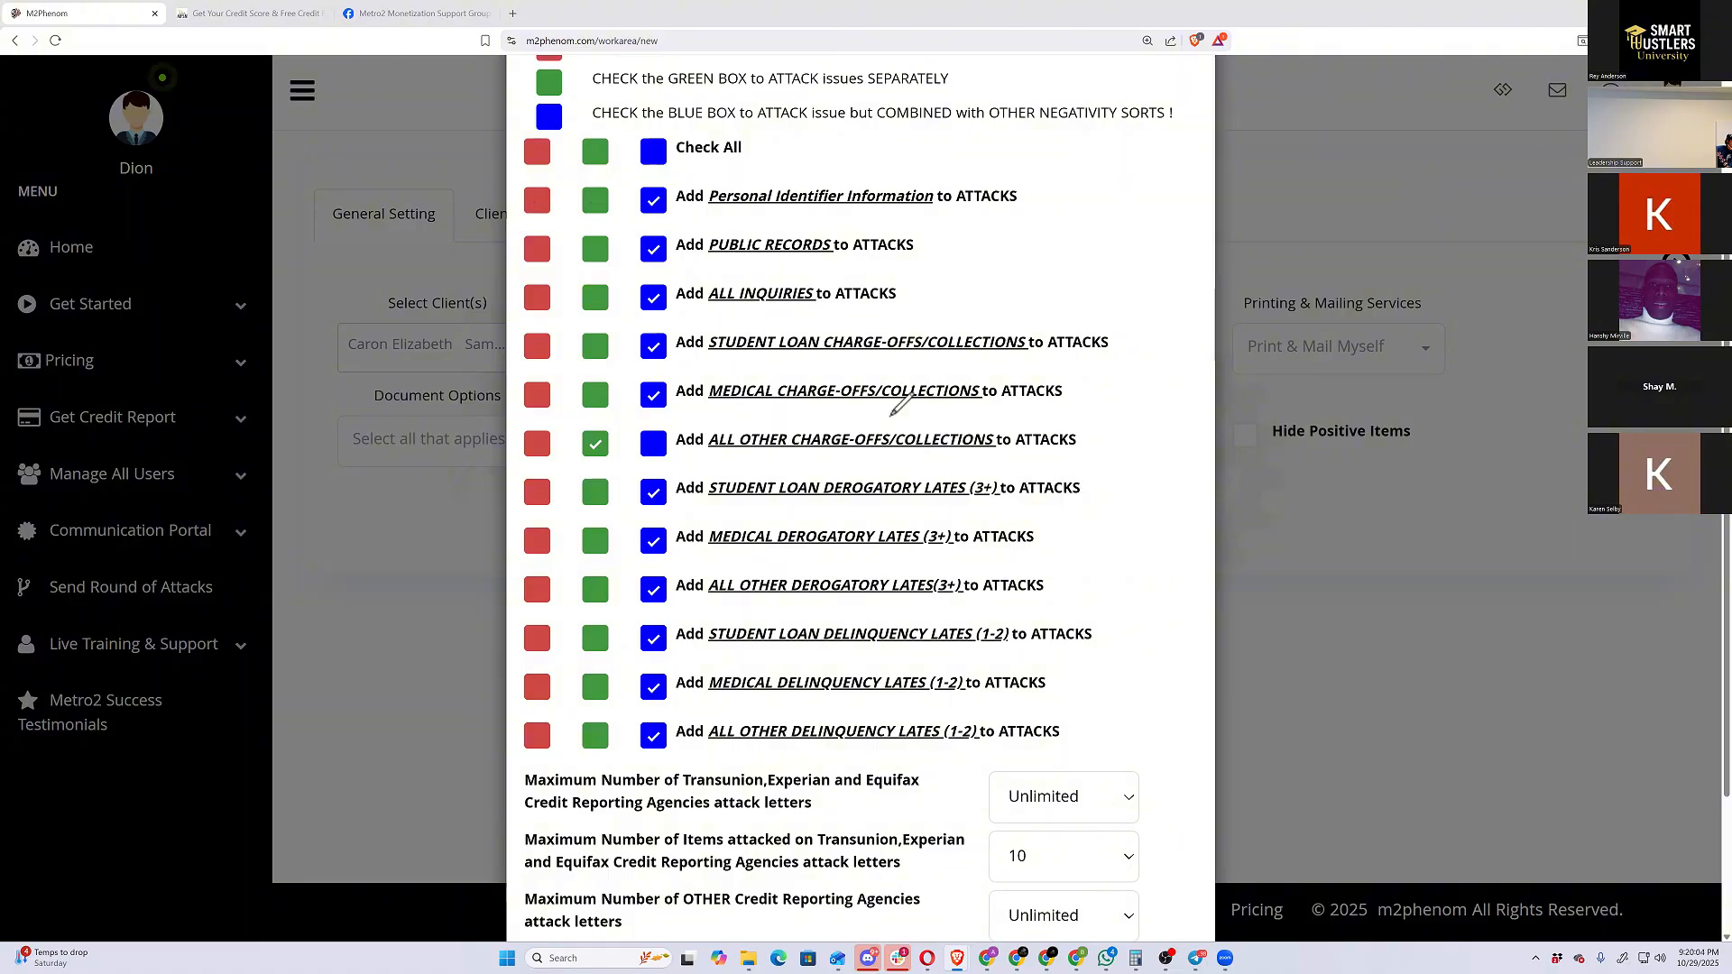
pyautogui.scroll(2, 896, 408)
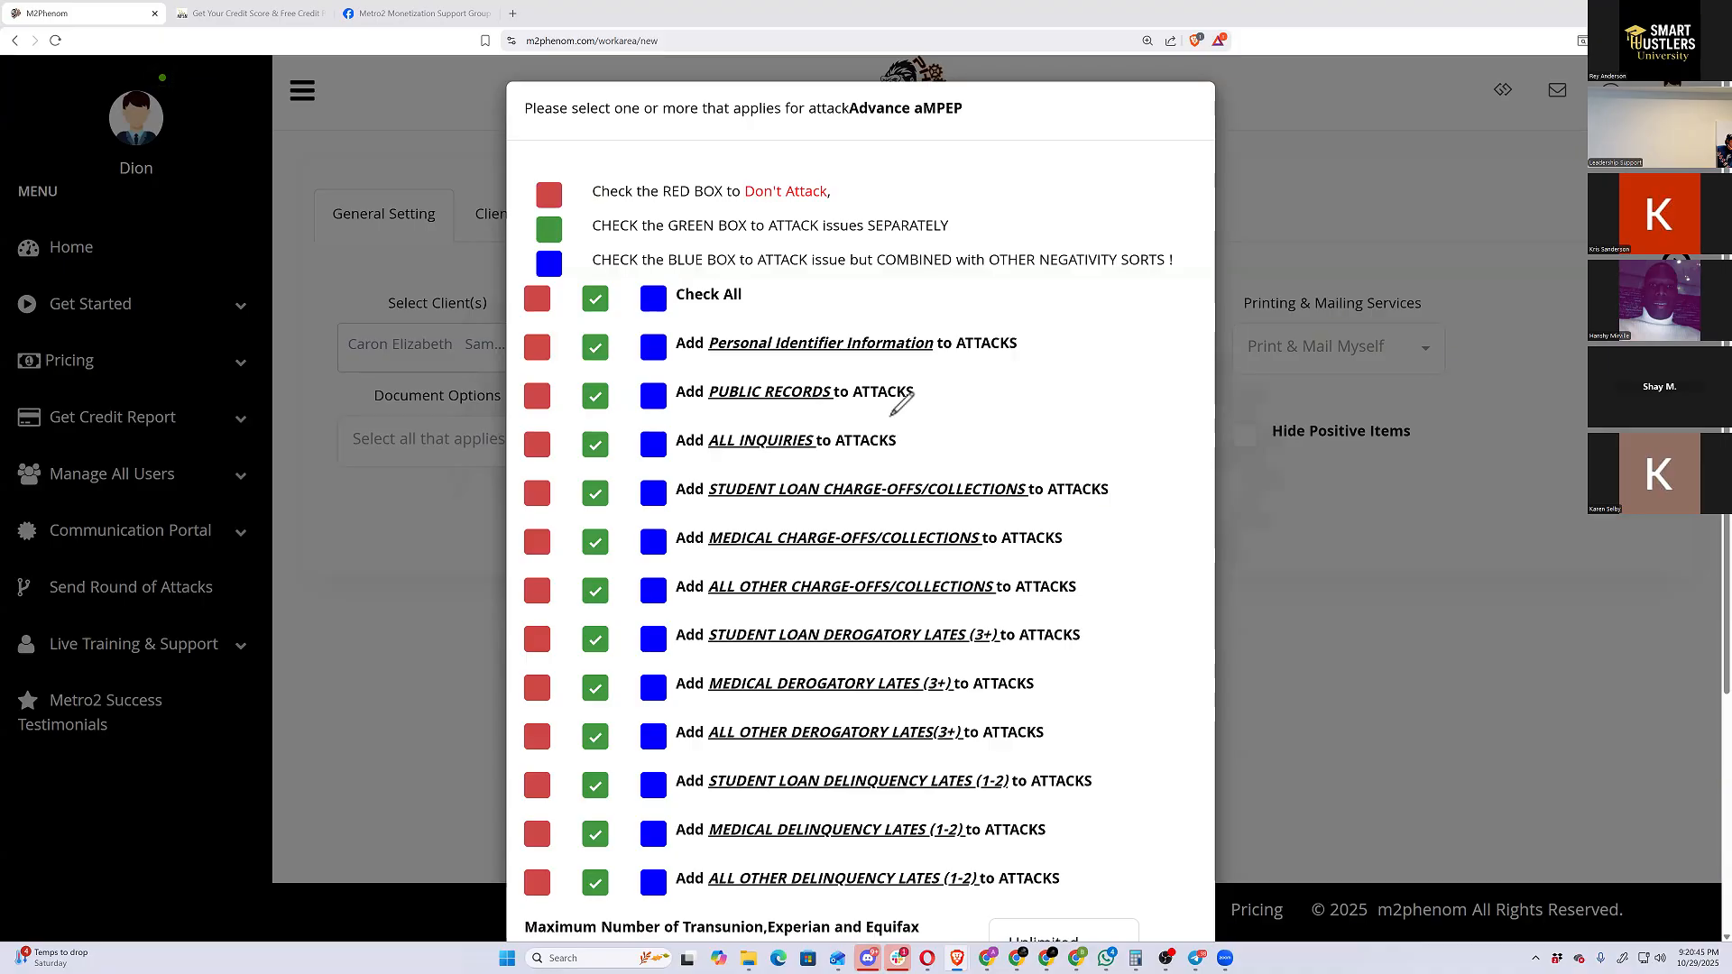
pyautogui.scroll(-4, 899, 403)
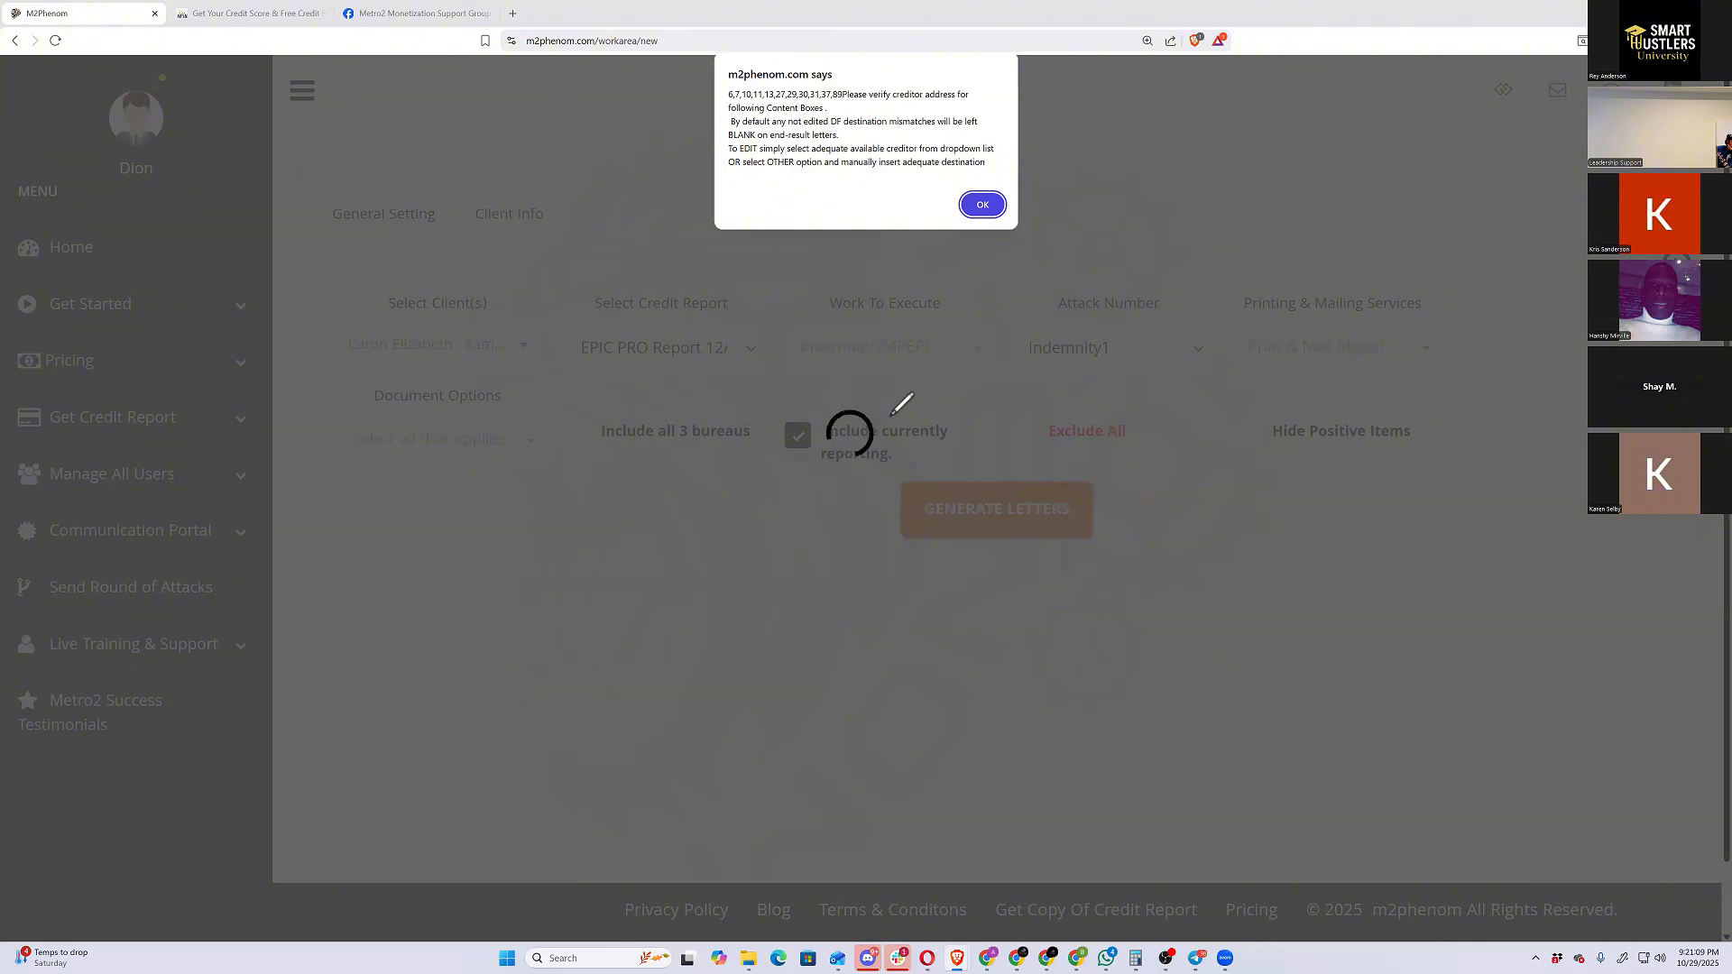
pyautogui.click(1001, 198)
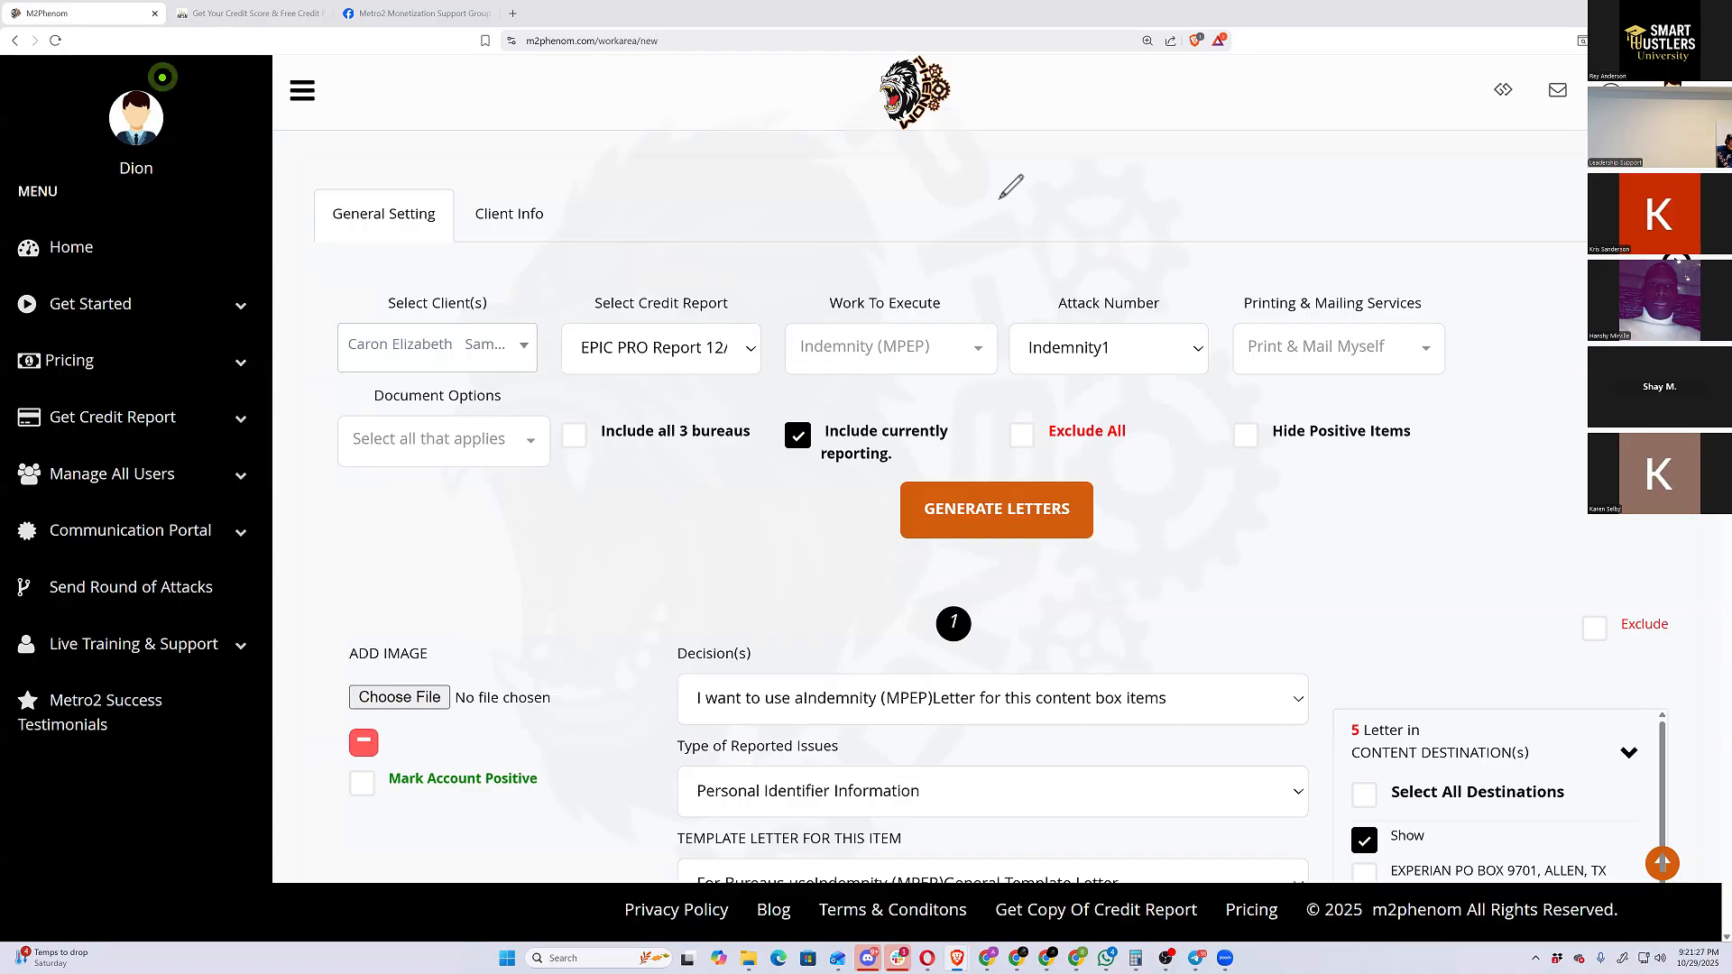
# Point an arrow at the floating item navigator and jump to content box 1
pyautogui.moveTo(1713, 727)
pyautogui.mouseDown()
pyautogui.moveTo(1680, 817)
pyautogui.moveTo(1699, 811)
pyautogui.mouseUp()
pyautogui.click(1662, 864)
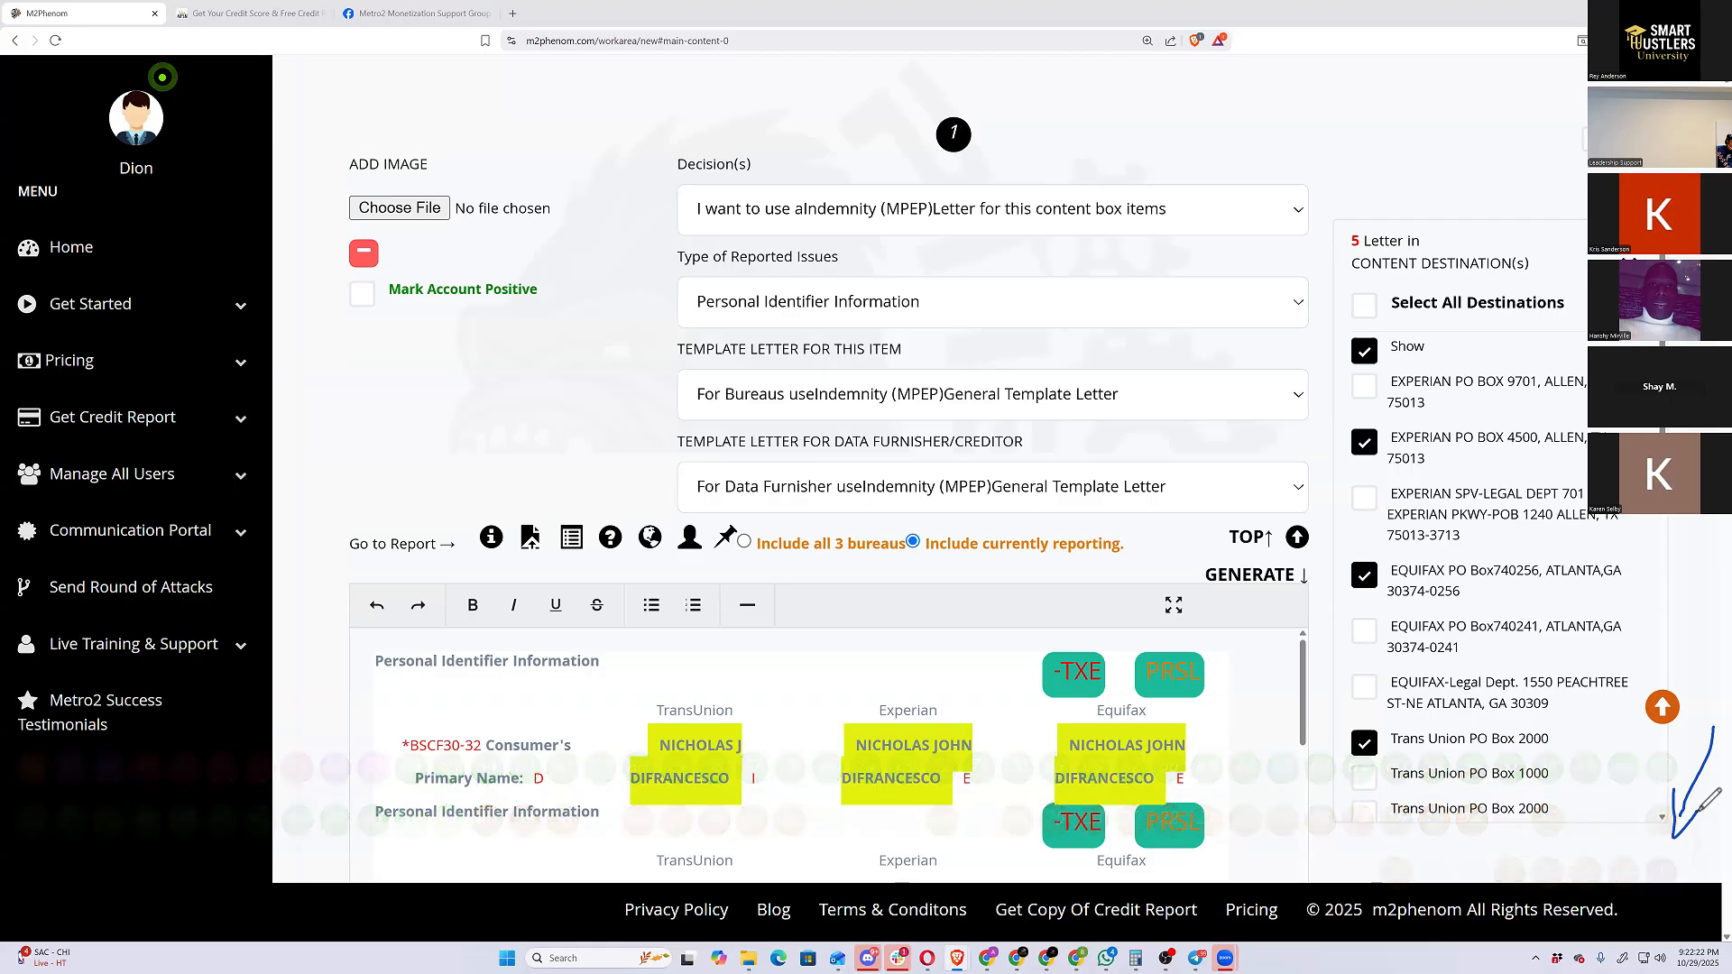
pyautogui.scroll(4, 1699, 810)
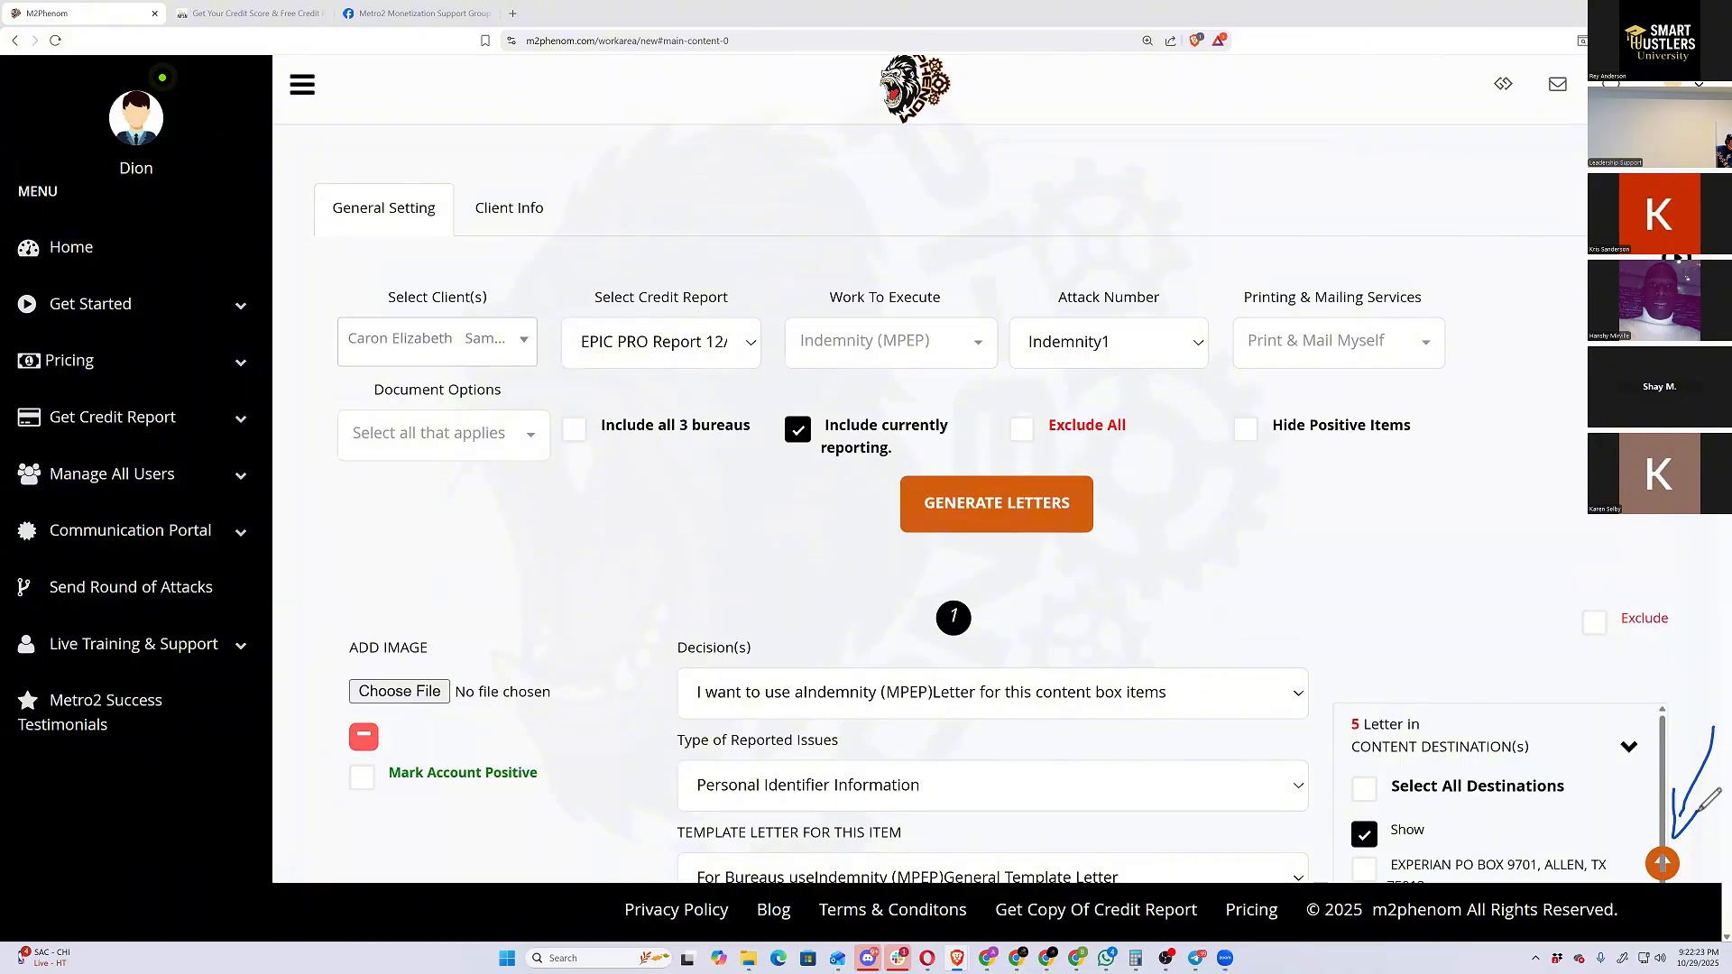
pyautogui.scroll(-4, 1699, 810)
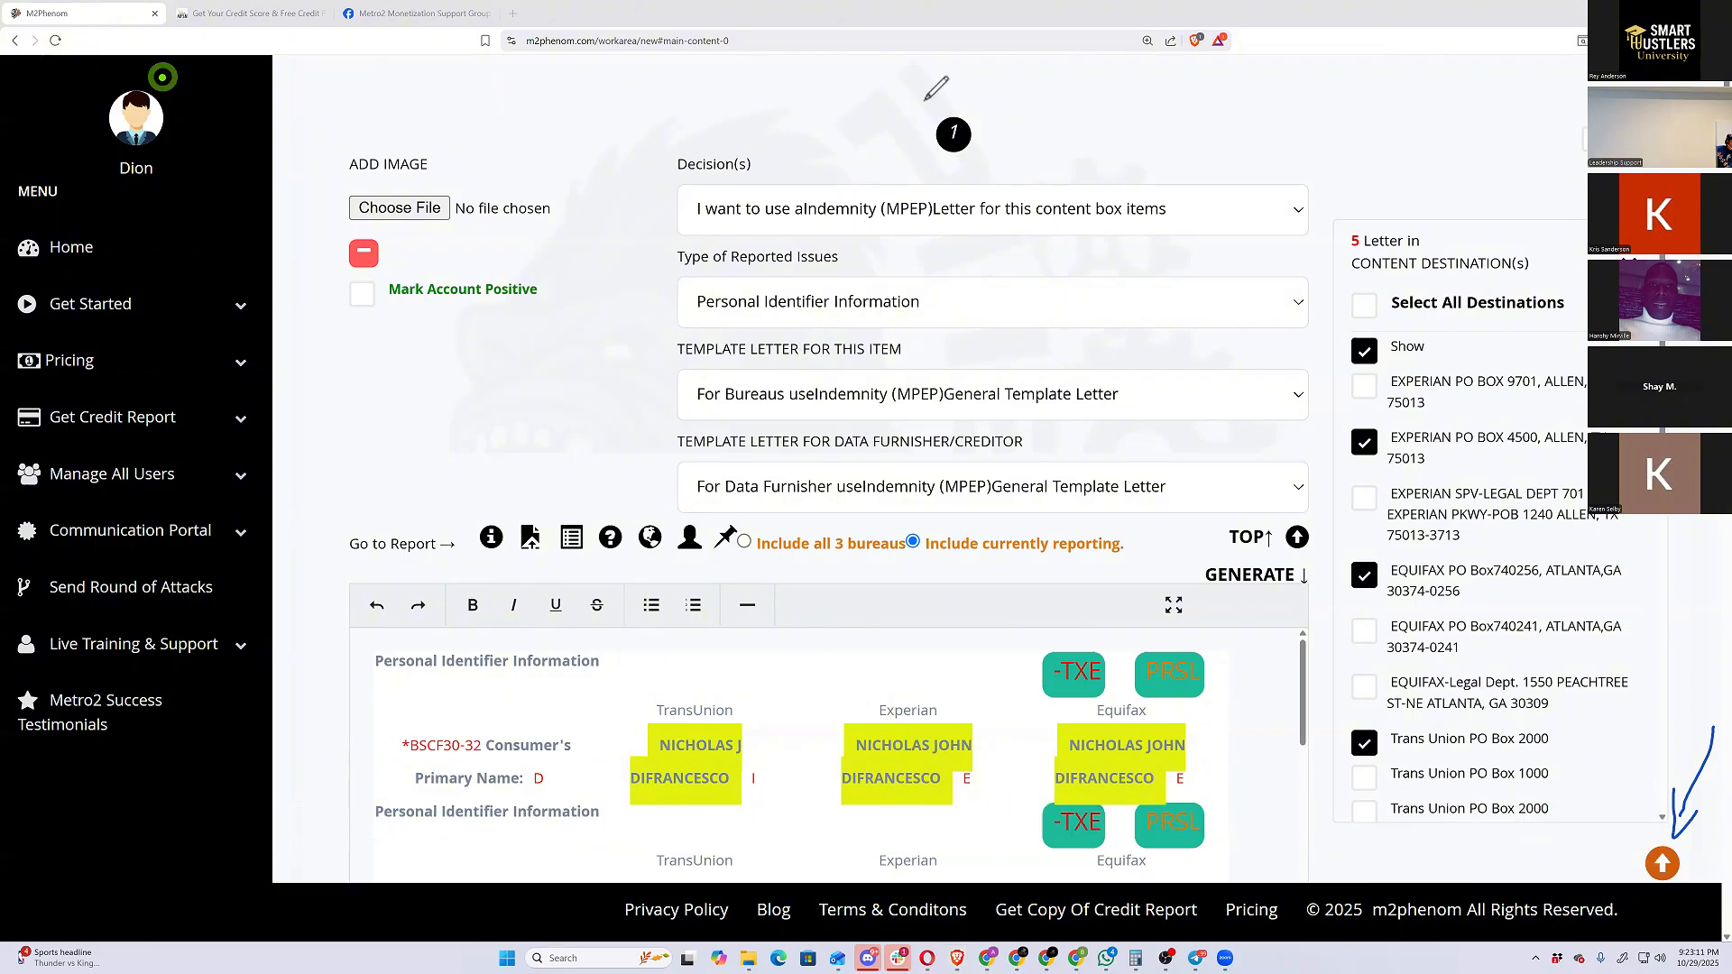
# Draw a box around the item number of content box 1 and label it "Neg Item #"
pyautogui.moveTo(922, 95)
pyautogui.mouseDown()
pyautogui.moveTo(1188, 169)
pyautogui.moveTo(1201, 87)
pyautogui.mouseUp()
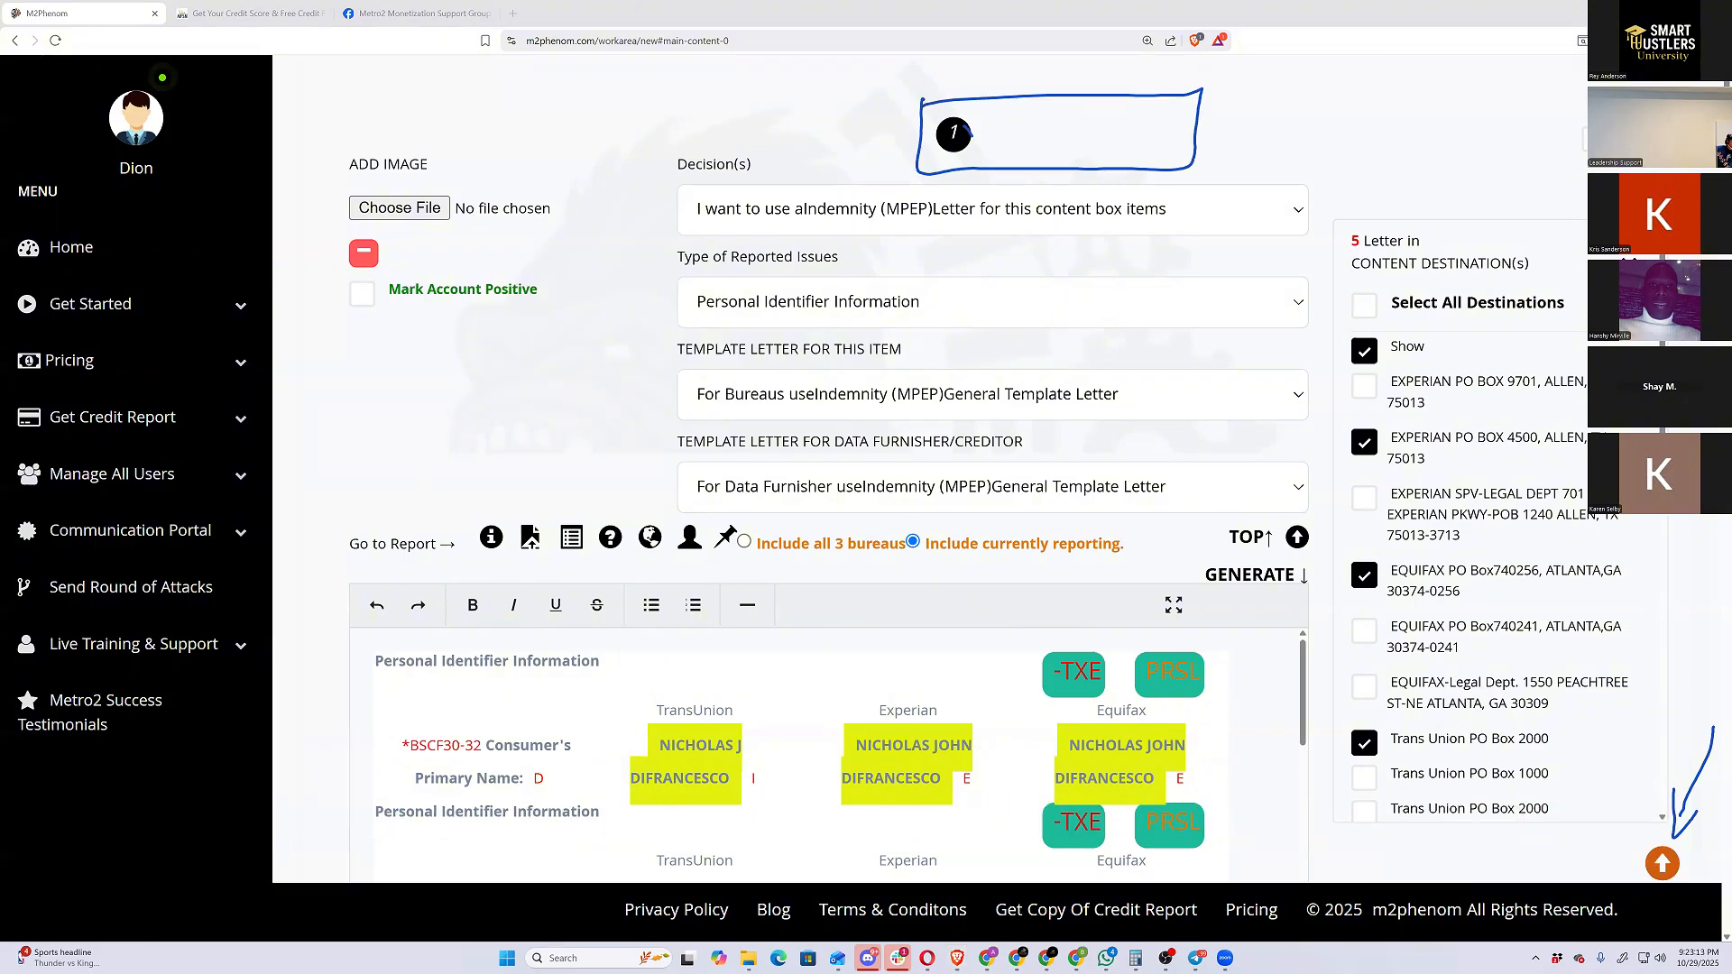
pyautogui.moveTo(965, 126)
pyautogui.mouseDown()
pyautogui.moveTo(977, 163)
pyautogui.moveTo(1012, 144)
pyautogui.moveTo(1029, 158)
pyautogui.moveTo(1054, 127)
pyautogui.moveTo(1062, 155)
pyautogui.moveTo(1086, 134)
pyautogui.moveTo(1092, 155)
pyautogui.moveTo(1105, 140)
pyautogui.moveTo(1132, 161)
pyautogui.moveTo(1164, 132)
pyautogui.mouseUp()
pyautogui.moveTo(1127, 150); pyautogui.dragTo(1165, 143)
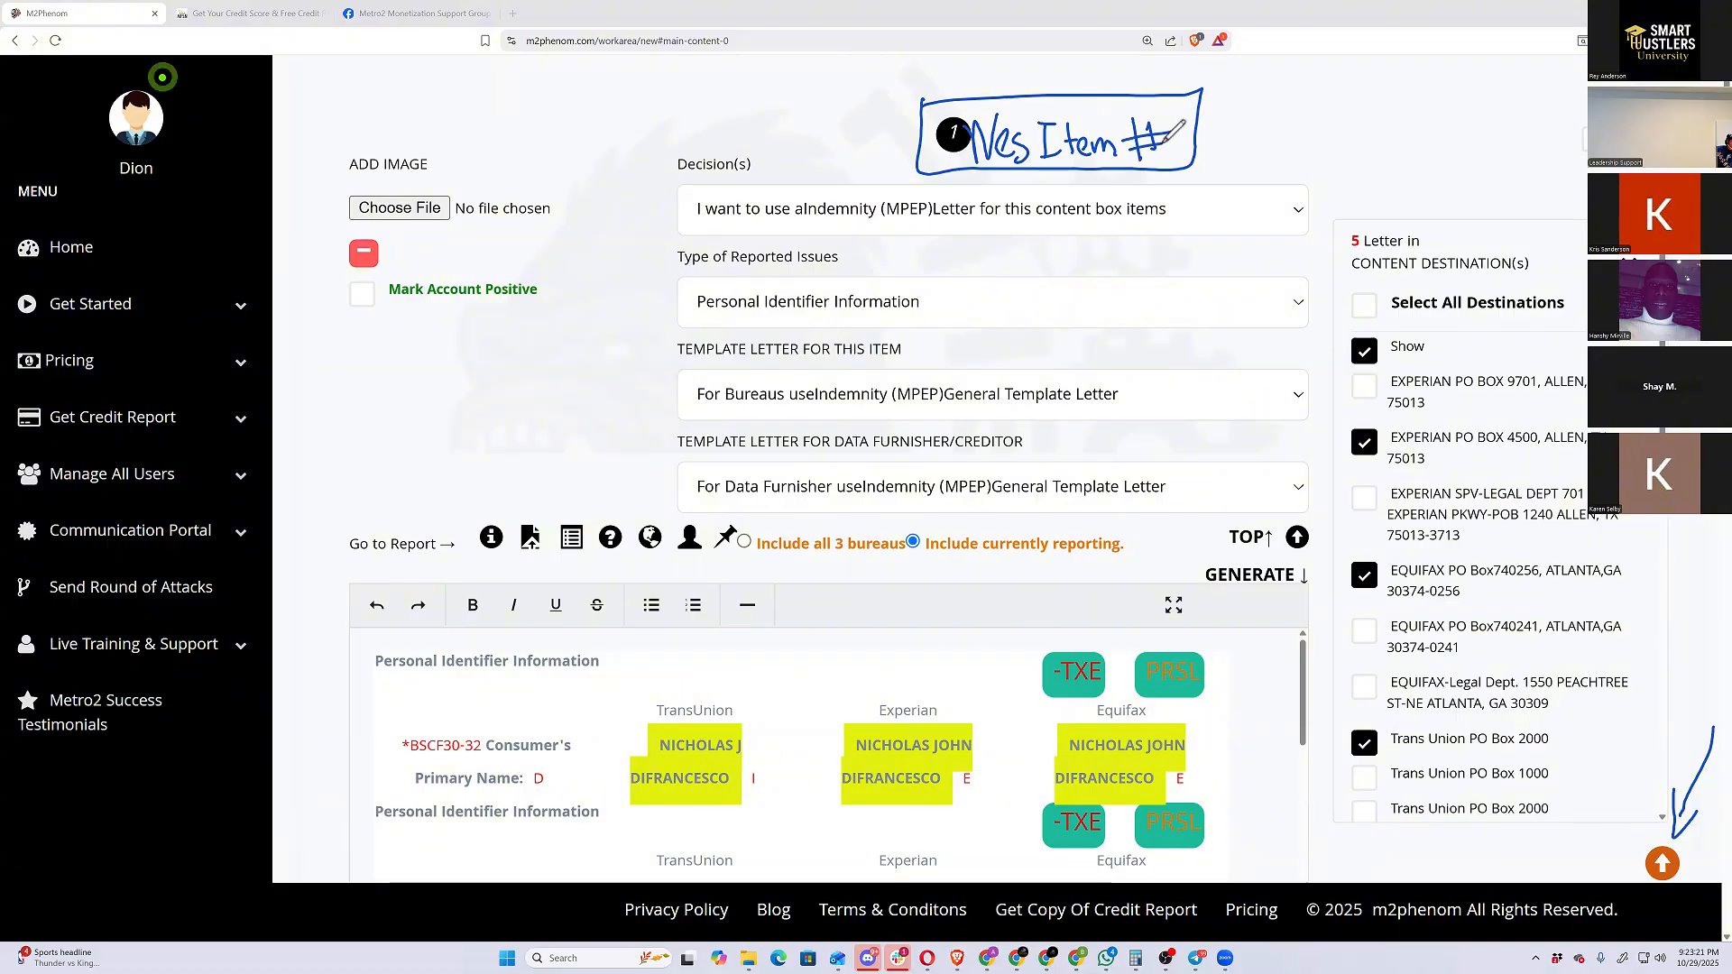
# Number the four fields from Decision(s) down as 1 to 4, and emphasize Type of Reported Issues with a circle and underlines
pyautogui.moveTo(629, 186); pyautogui.dragTo(643, 222)
pyautogui.moveTo(630, 224); pyautogui.dragTo(666, 214)
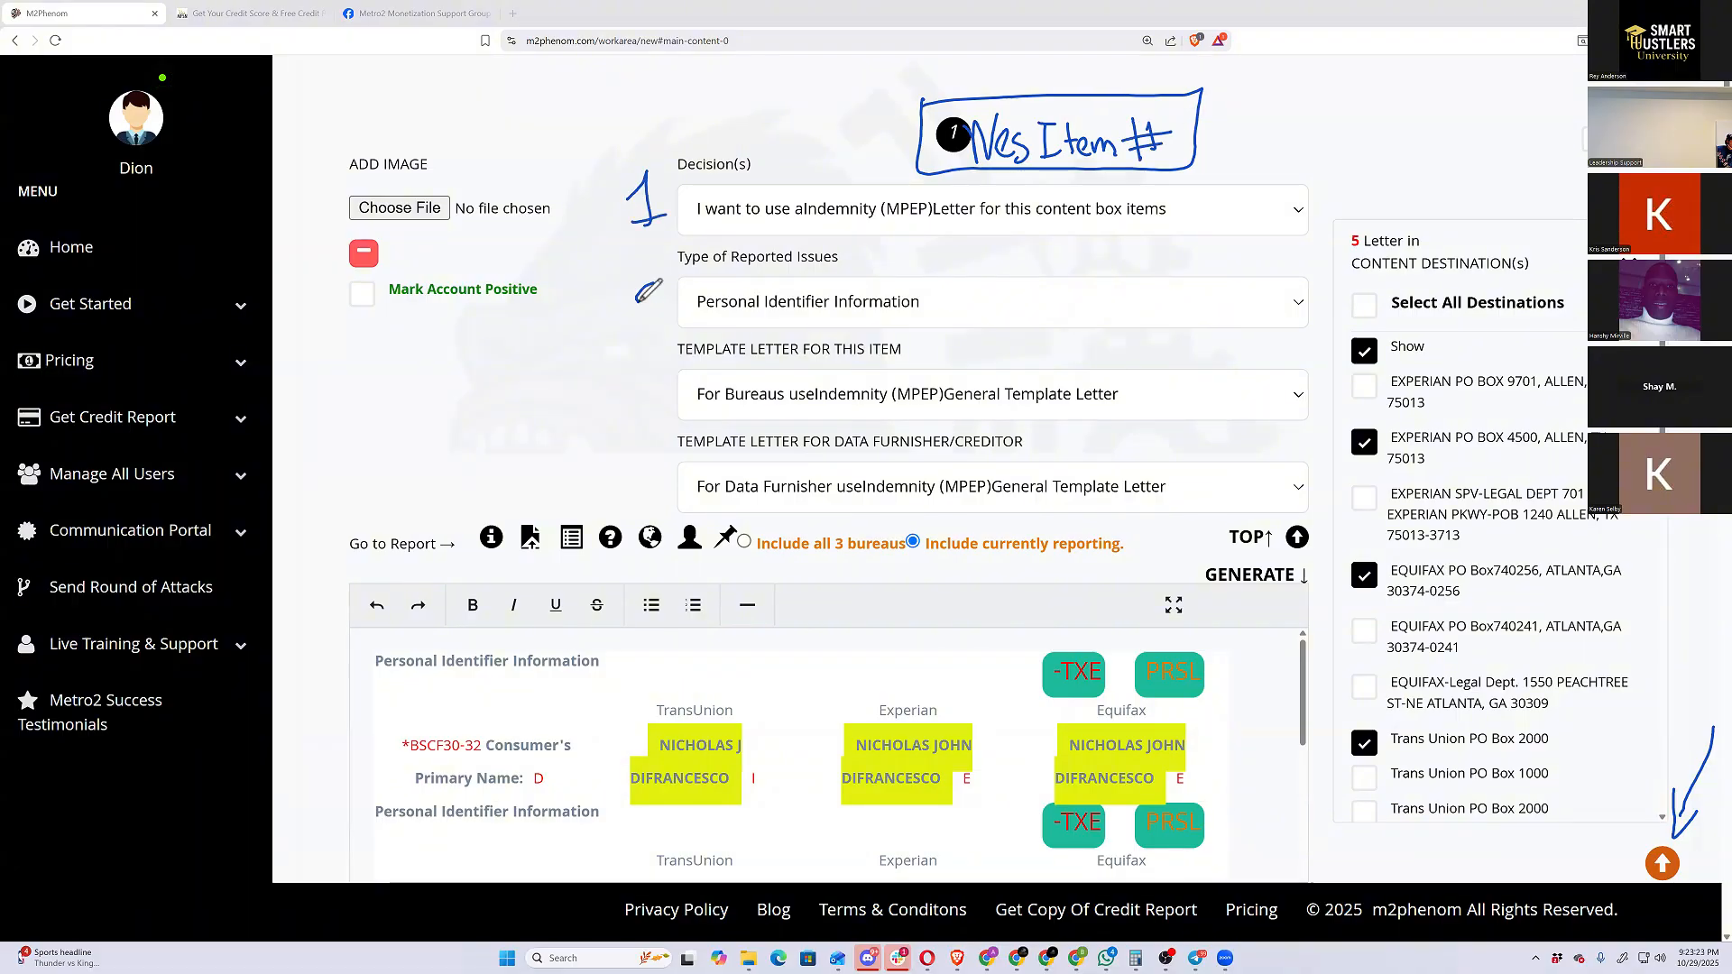
pyautogui.moveTo(638, 287); pyautogui.dragTo(668, 317)
pyautogui.moveTo(640, 379)
pyautogui.mouseDown()
pyautogui.moveTo(664, 396)
pyautogui.moveTo(643, 417)
pyautogui.moveTo(669, 491)
pyautogui.mouseUp()
pyautogui.moveTo(664, 471); pyautogui.dragTo(665, 501)
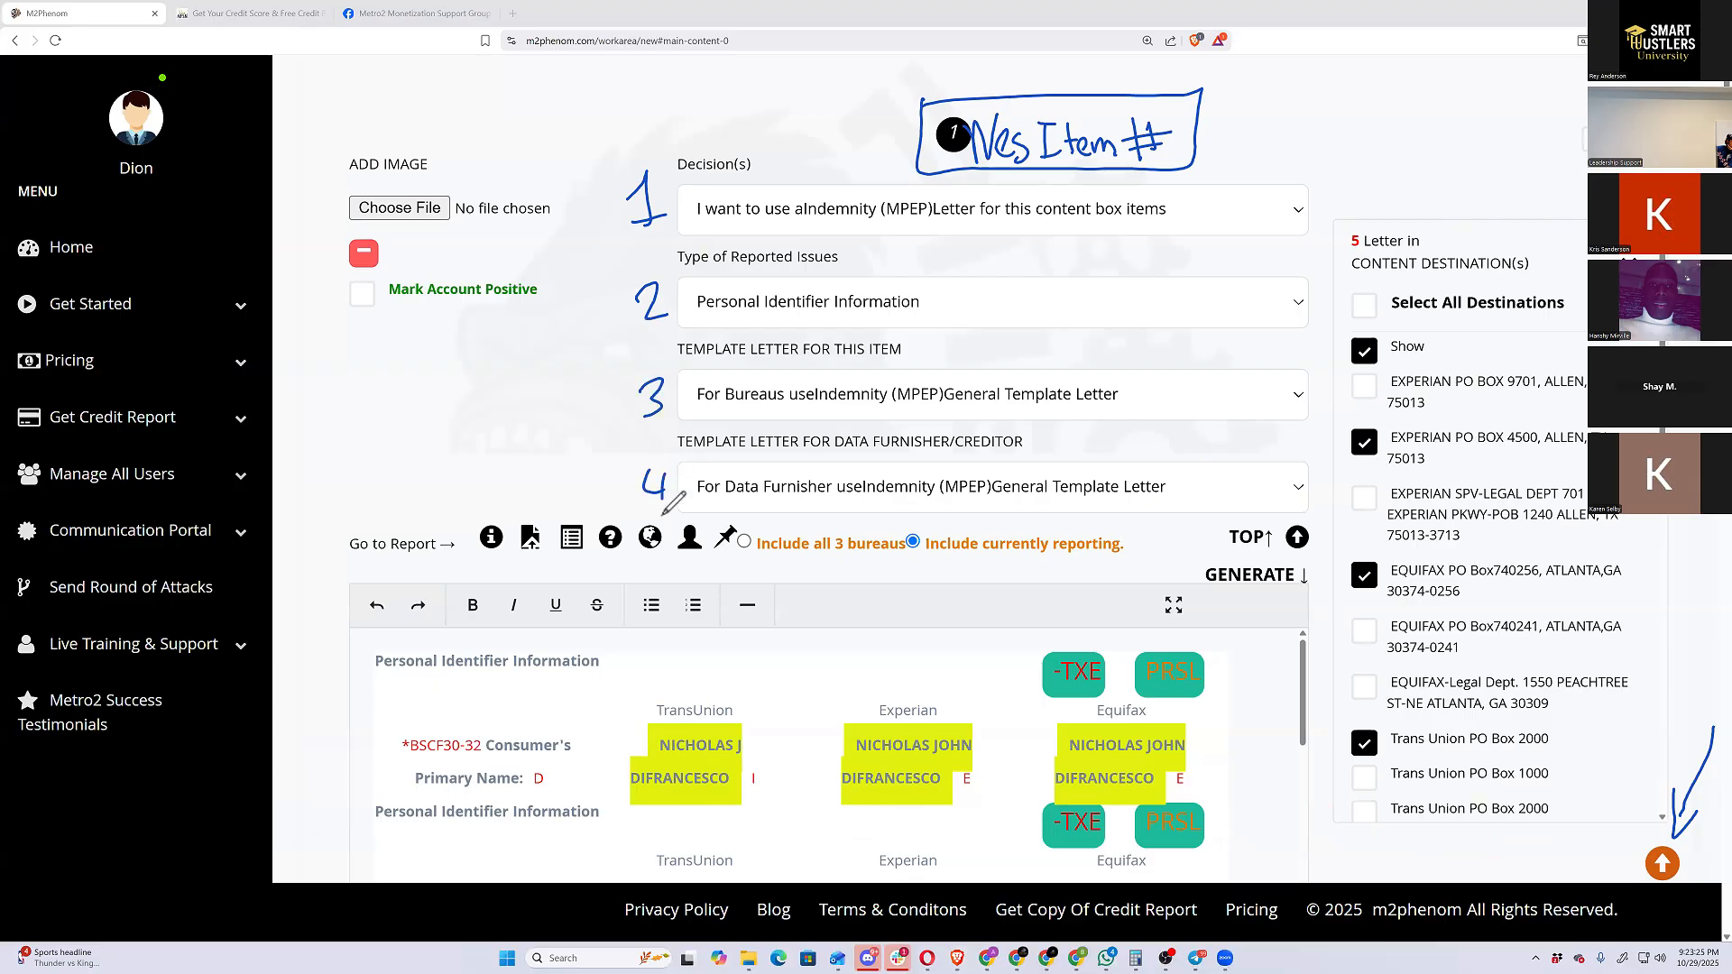
pyautogui.moveTo(629, 332)
pyautogui.mouseDown()
pyautogui.moveTo(949, 347)
pyautogui.moveTo(1223, 307)
pyautogui.moveTo(1001, 245)
pyautogui.moveTo(622, 284)
pyautogui.moveTo(661, 325)
pyautogui.mouseUp()
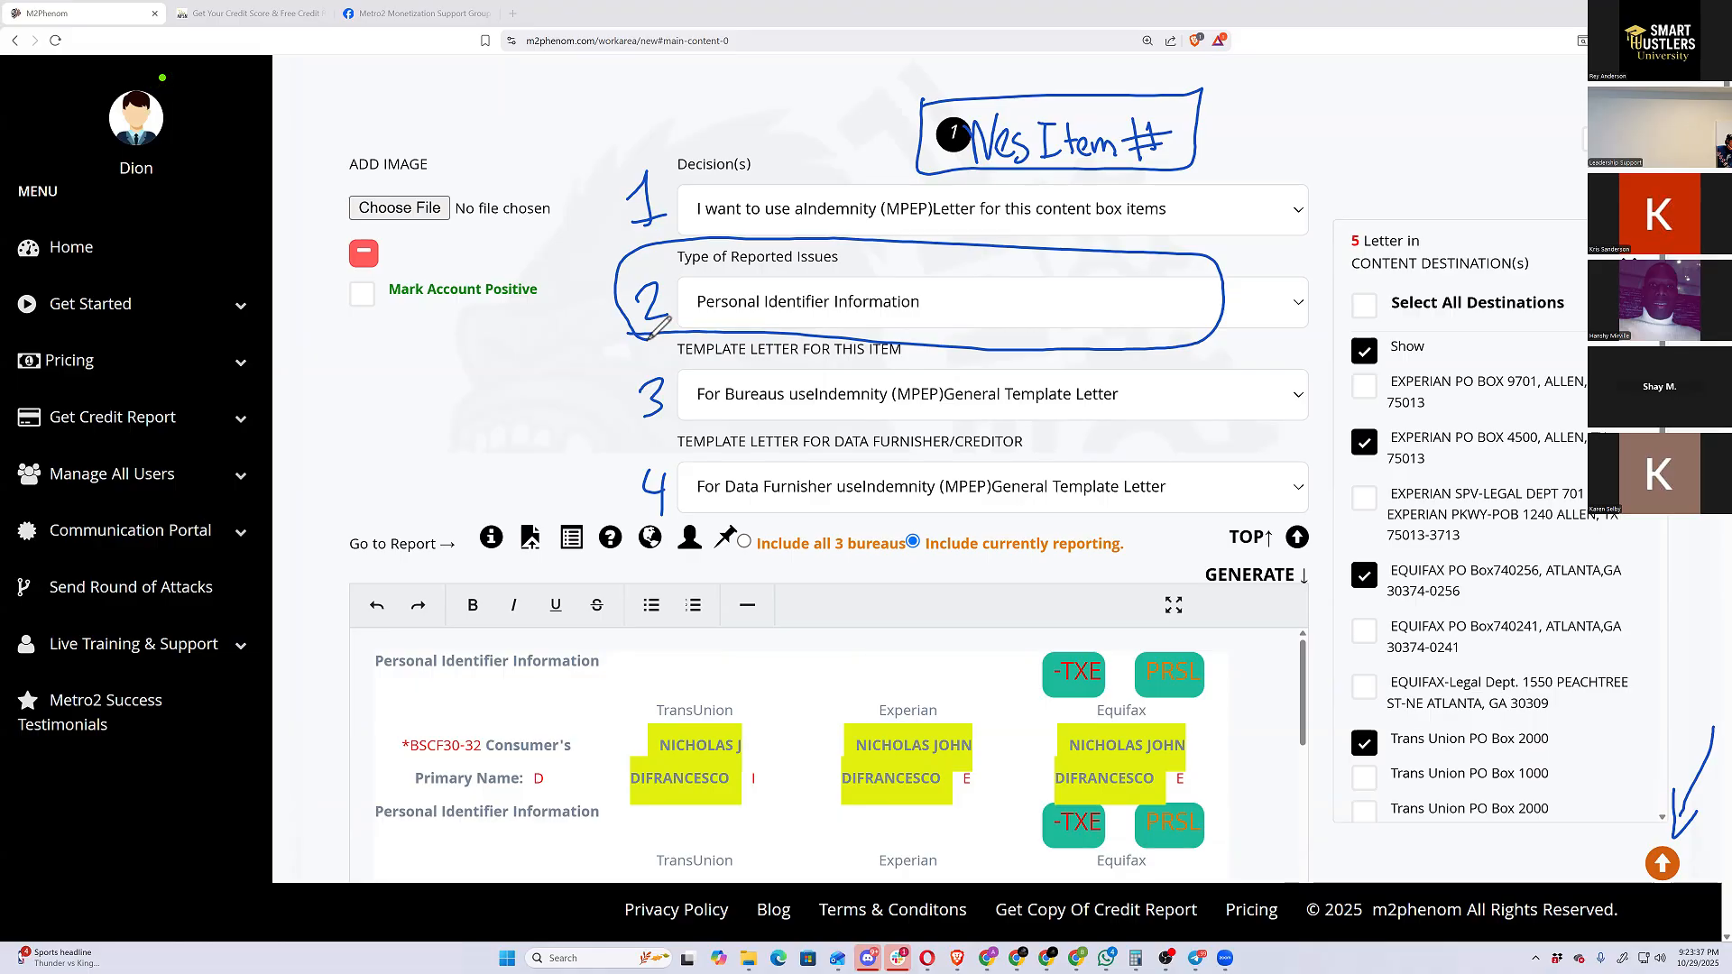
pyautogui.moveTo(692, 310); pyautogui.dragTo(779, 304)
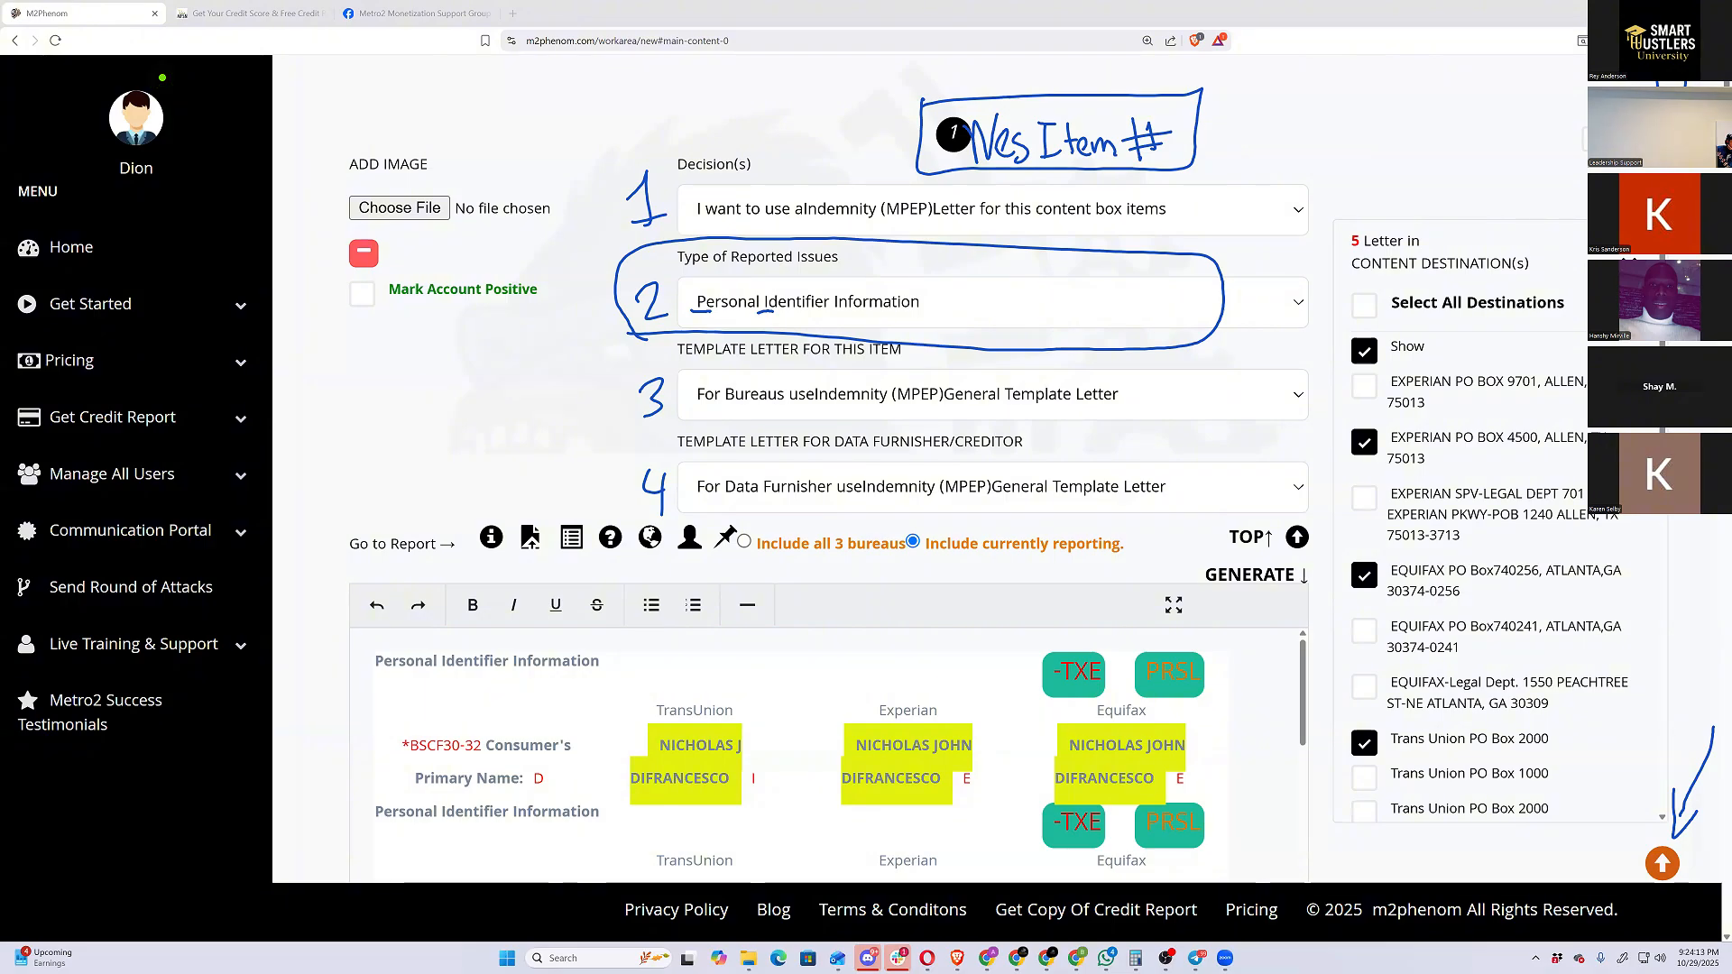
# Erase the annotations around the fields of content box 1 and the arrow at the item navigator
pyautogui.moveTo(656, 501)
pyautogui.mouseDown()
pyautogui.moveTo(644, 221)
pyautogui.moveTo(984, 139)
pyautogui.moveTo(1162, 134)
pyautogui.moveTo(1052, 154)
pyautogui.moveTo(1046, 124)
pyautogui.mouseUp()
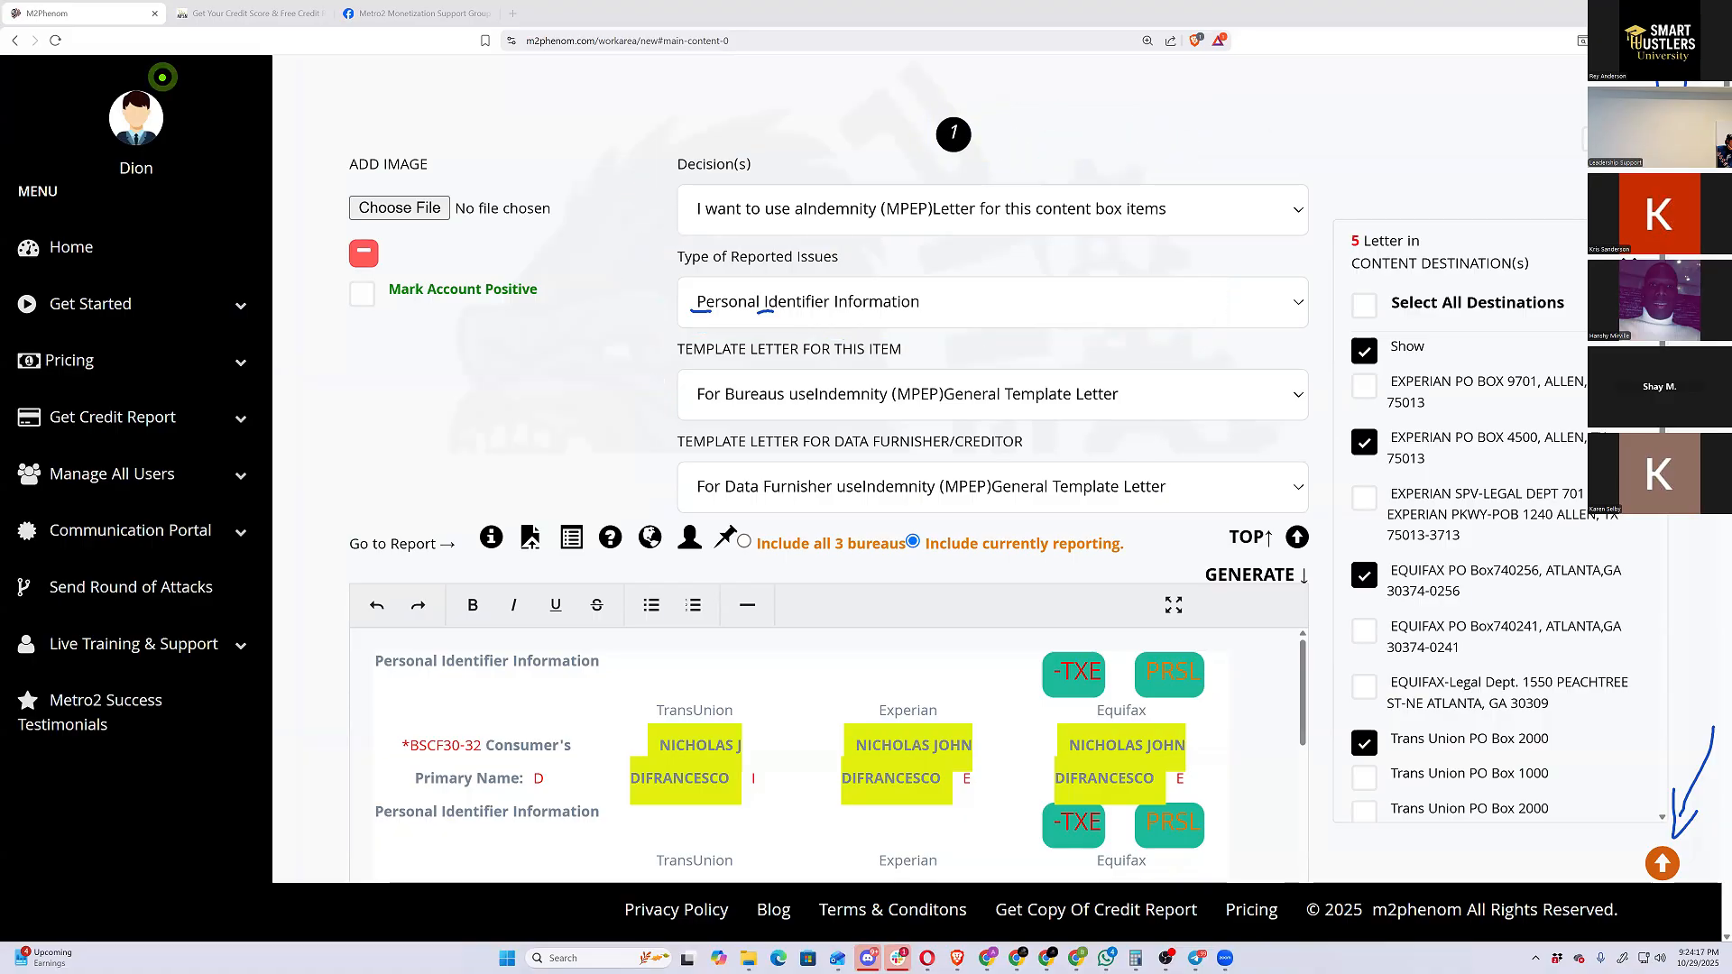
pyautogui.moveTo(700, 311); pyautogui.dragTo(764, 312)
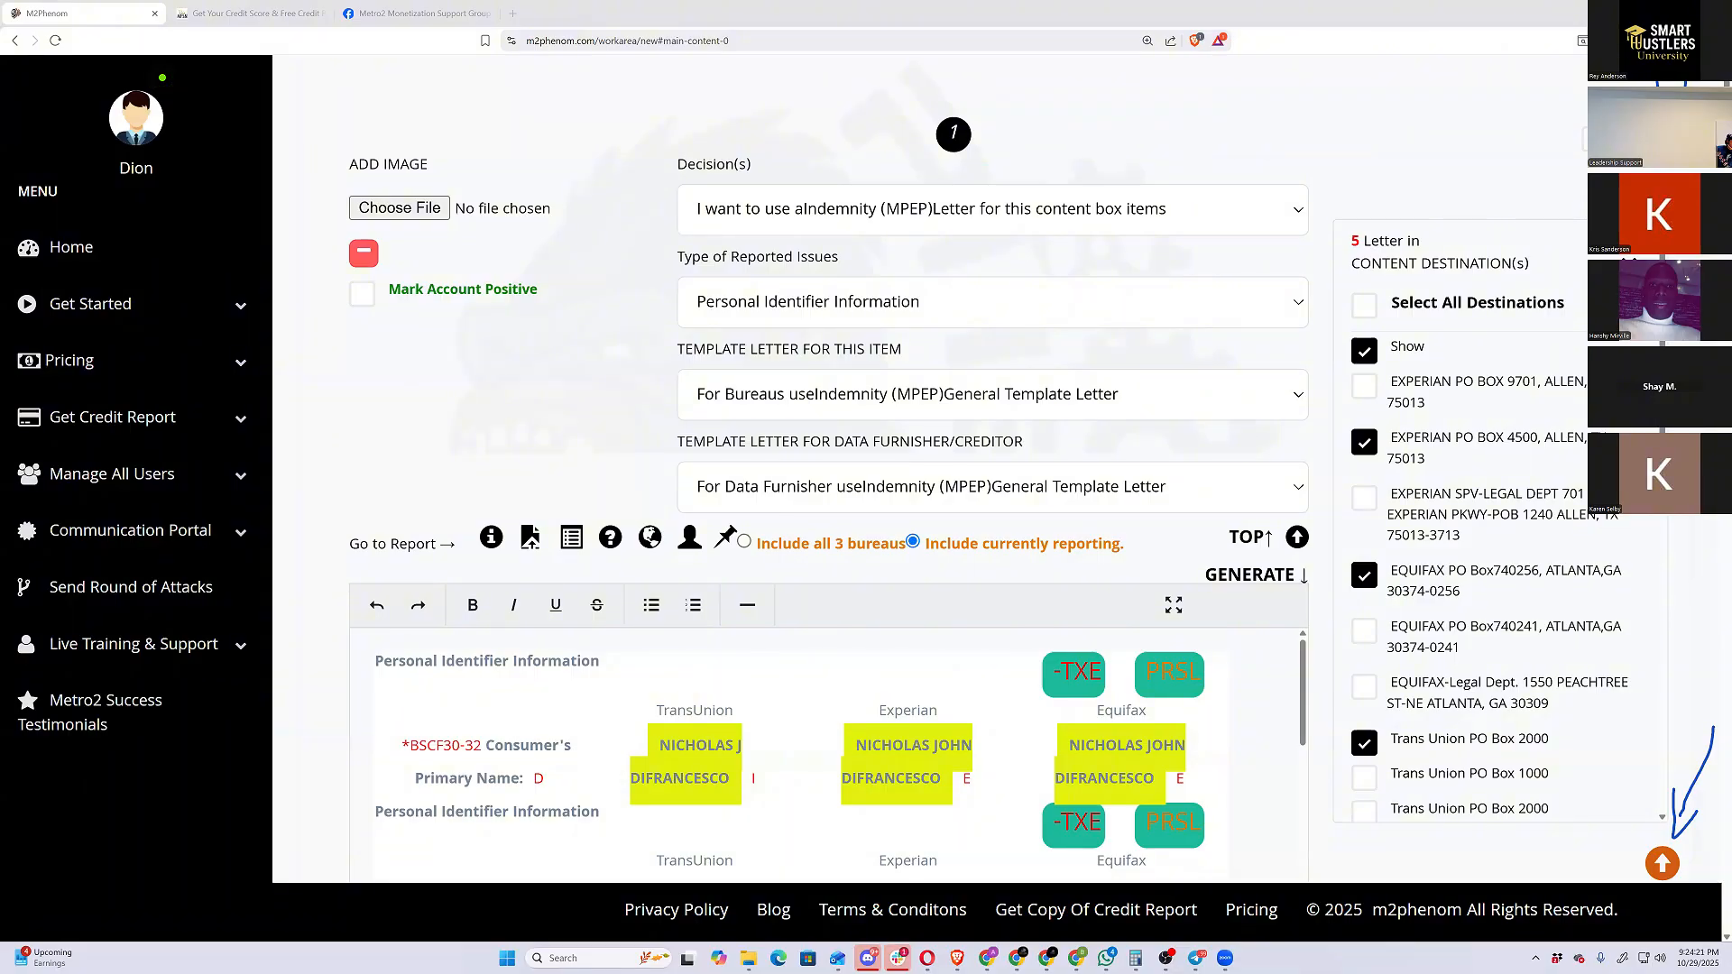
pyautogui.moveTo(1699, 784); pyautogui.dragTo(1673, 812)
# Use the numbered item navigator to view the inquiries in content boxes 2 and 42
pyautogui.click(1667, 861)
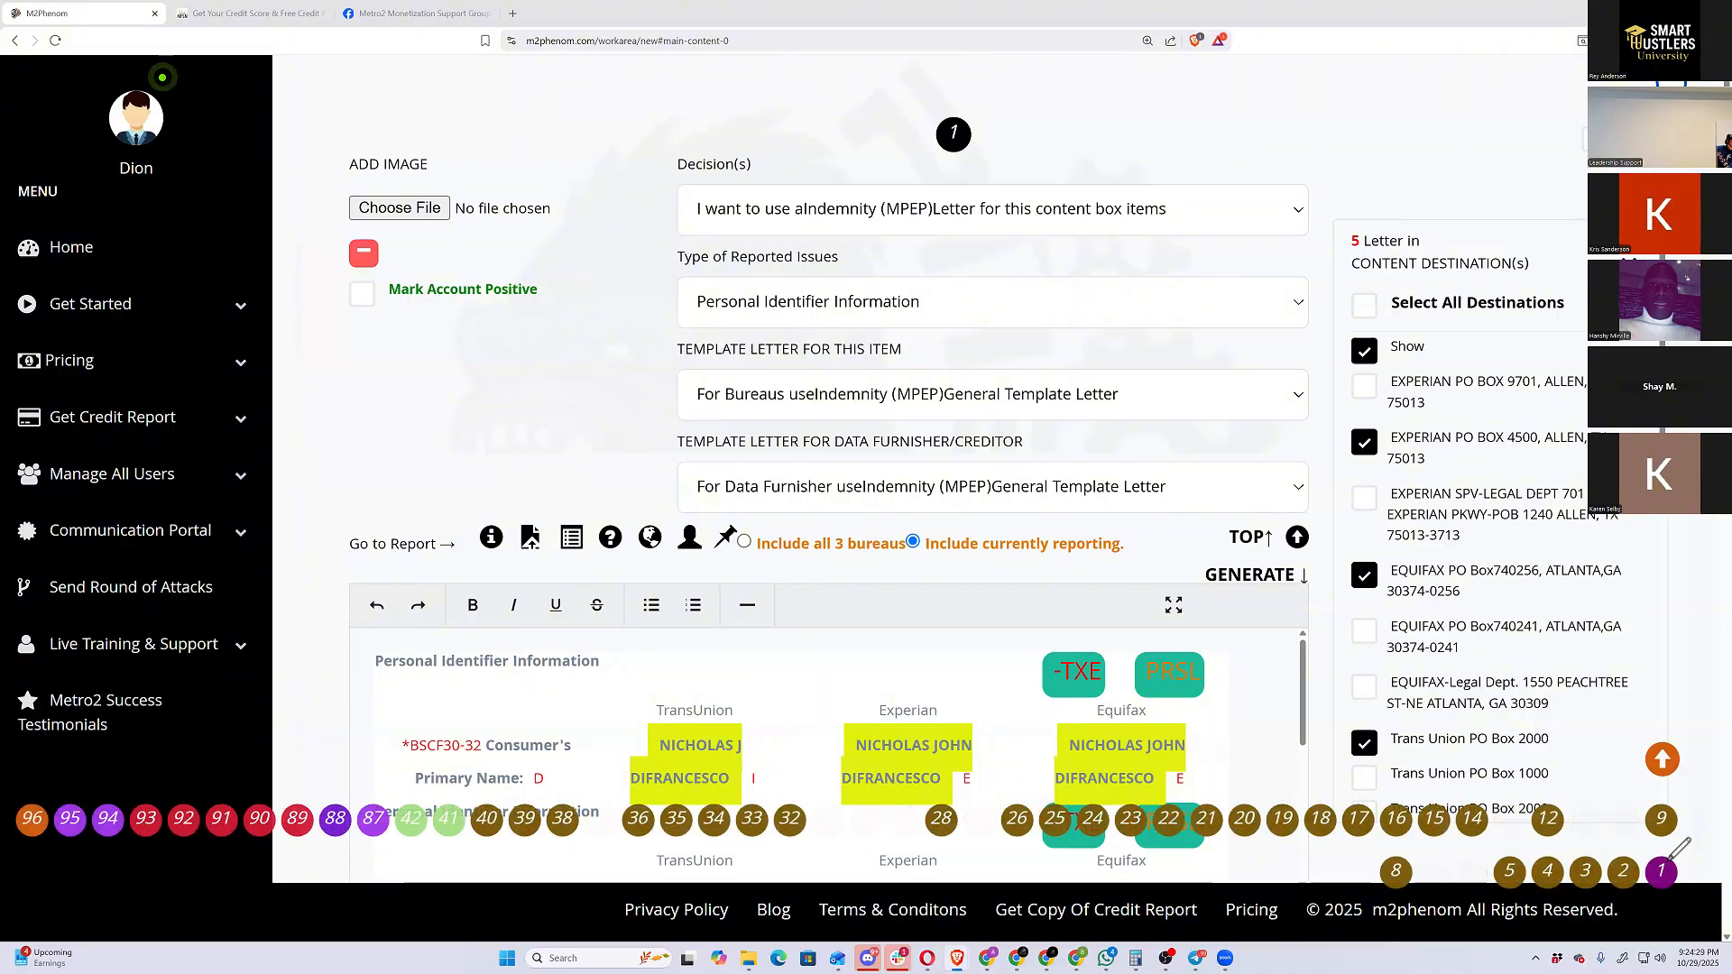
pyautogui.scroll(-1, 1669, 861)
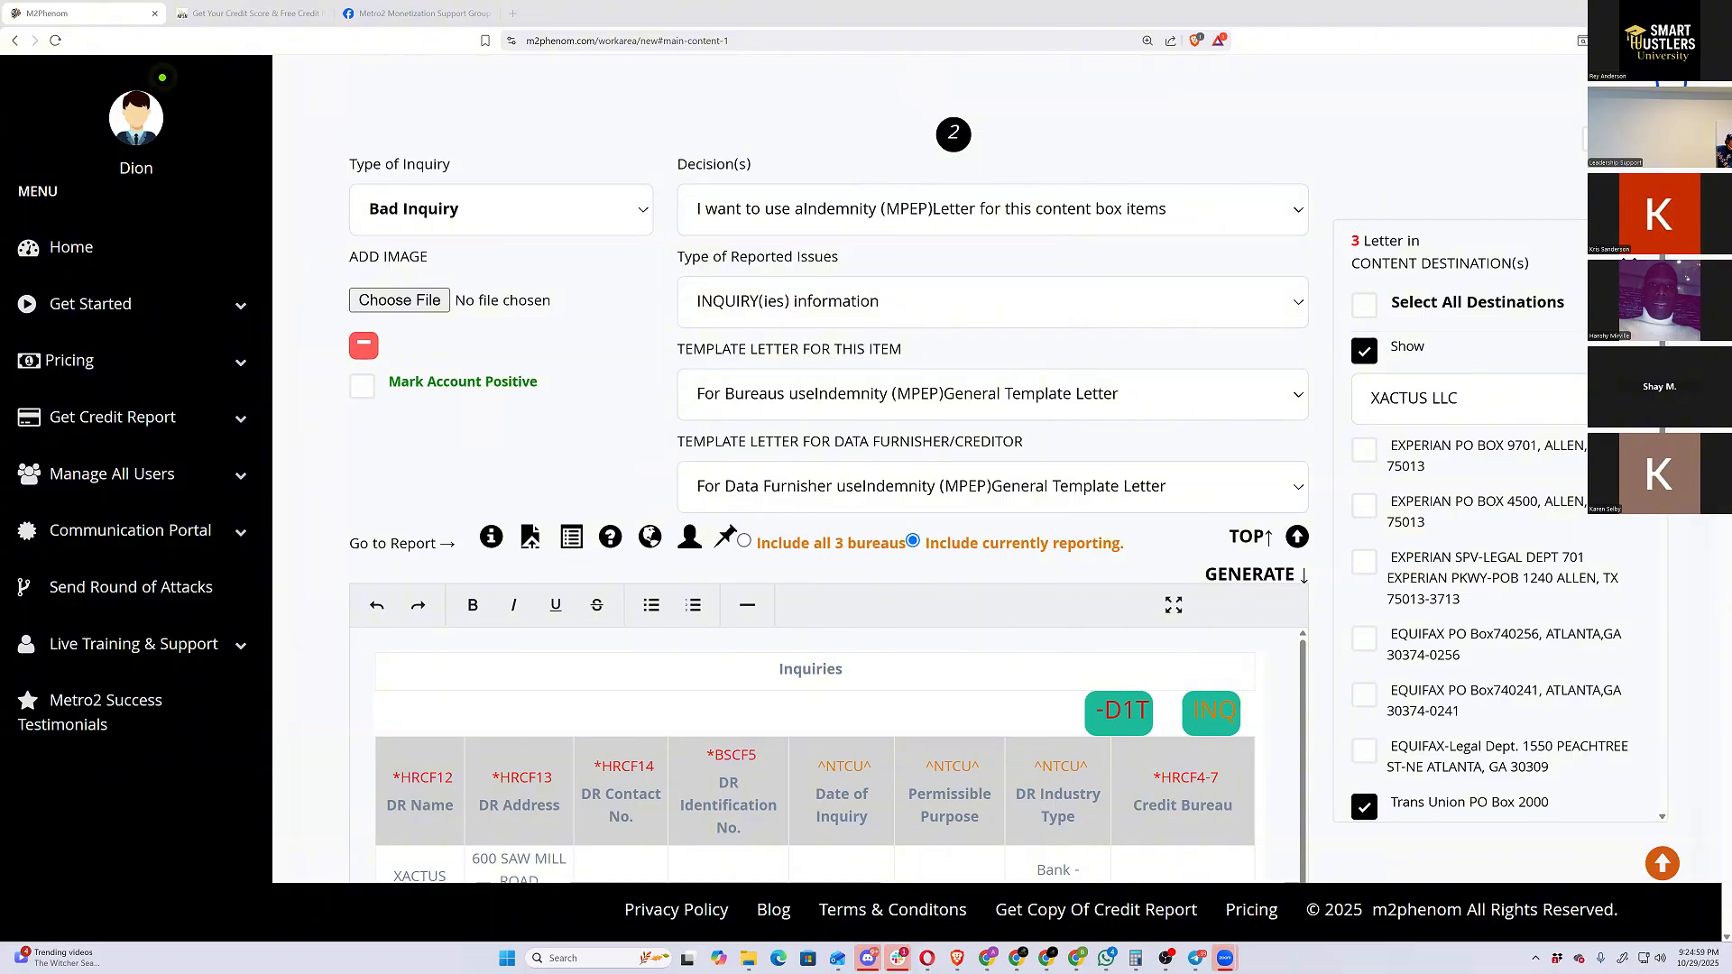
pyautogui.click(1662, 864)
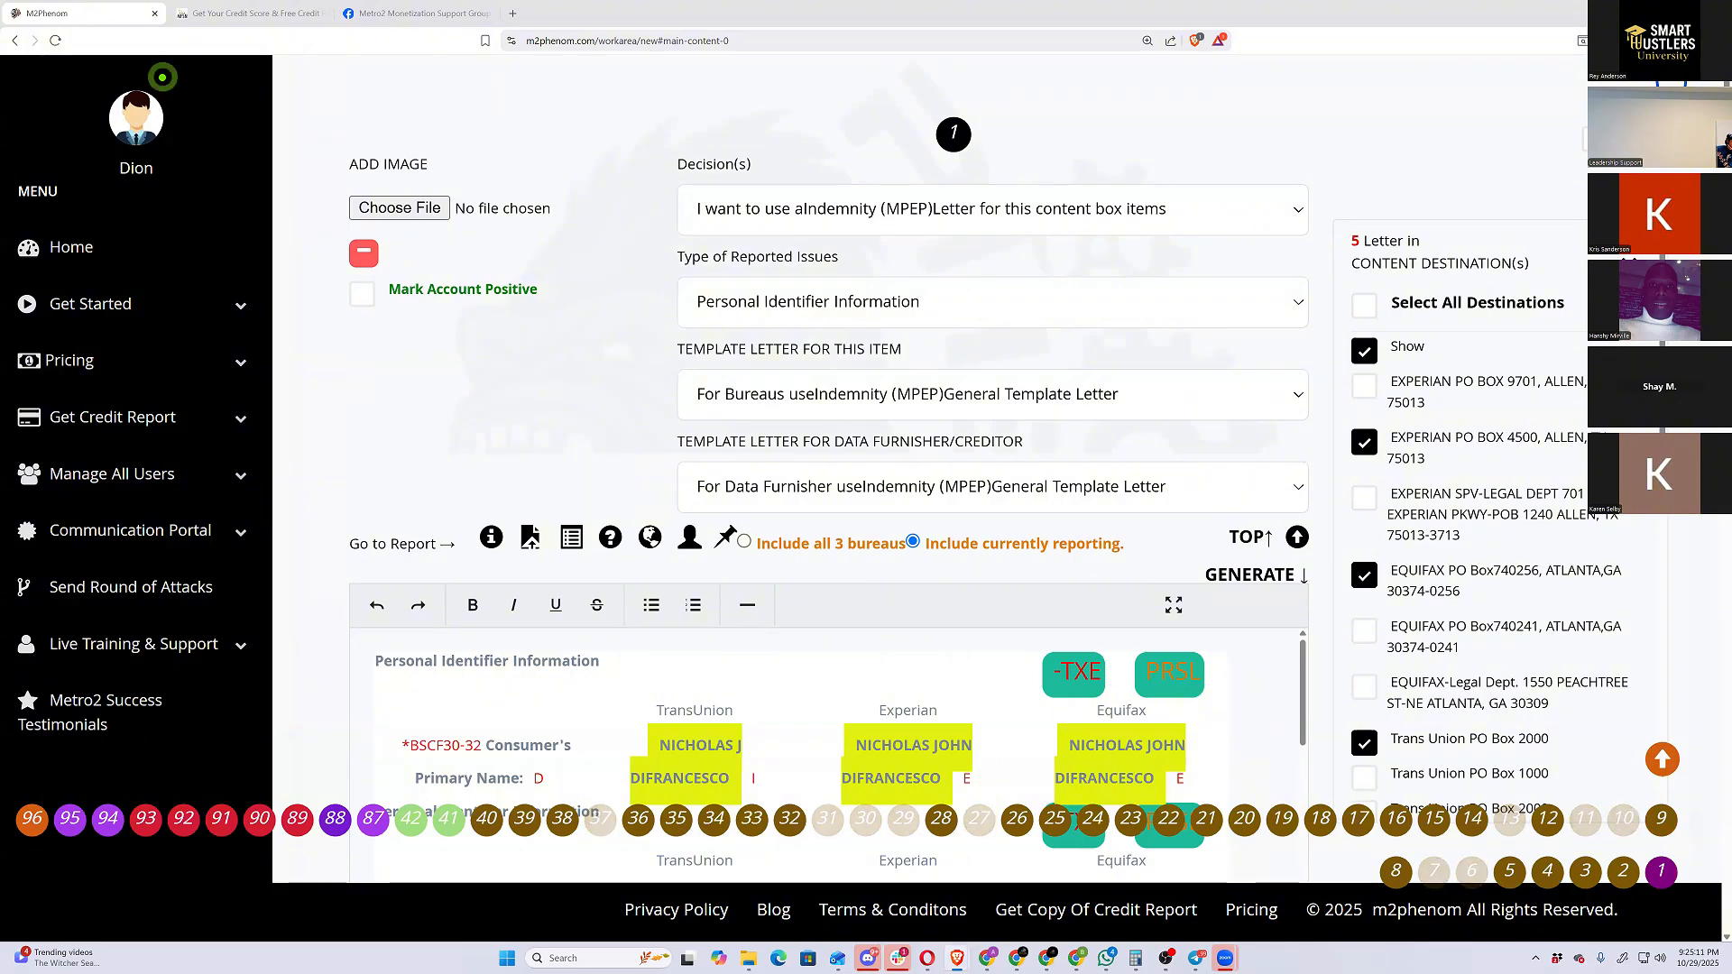
pyautogui.click(1509, 871)
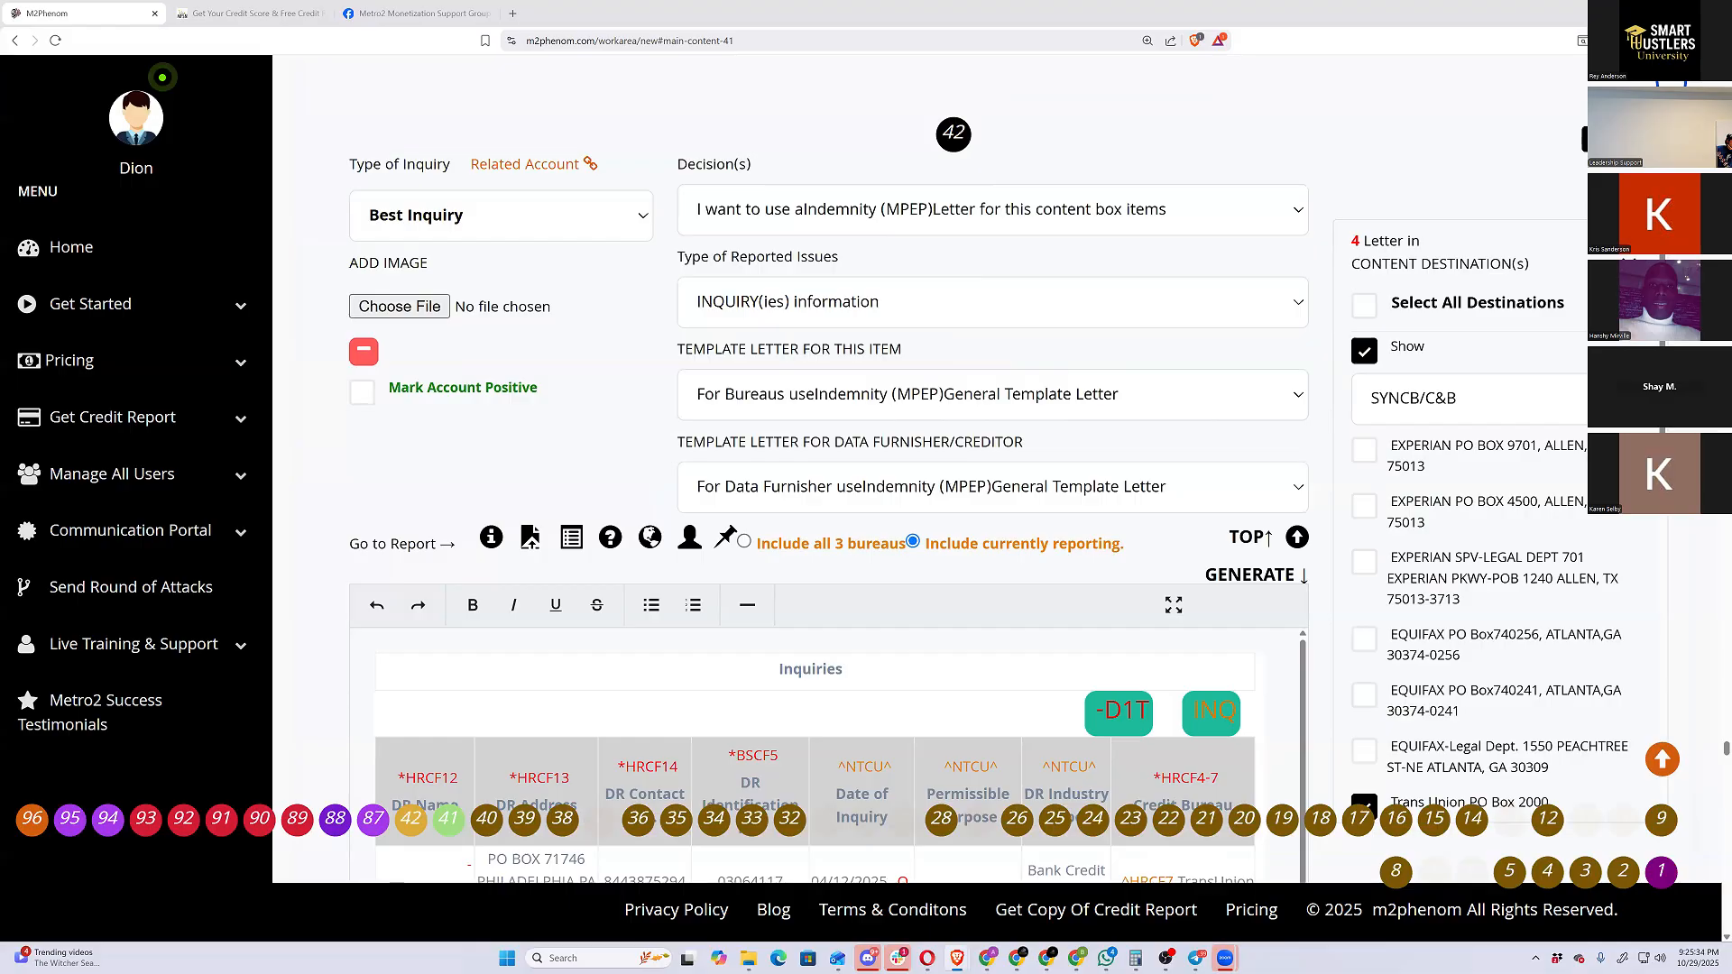
# Return to content box 1, open content box 87 and underline its type of reported issues
pyautogui.moveTo(478, 128)
pyautogui.mouseDown()
pyautogui.moveTo(541, 196)
pyautogui.moveTo(623, 136)
pyautogui.moveTo(481, 135)
pyautogui.mouseUp()
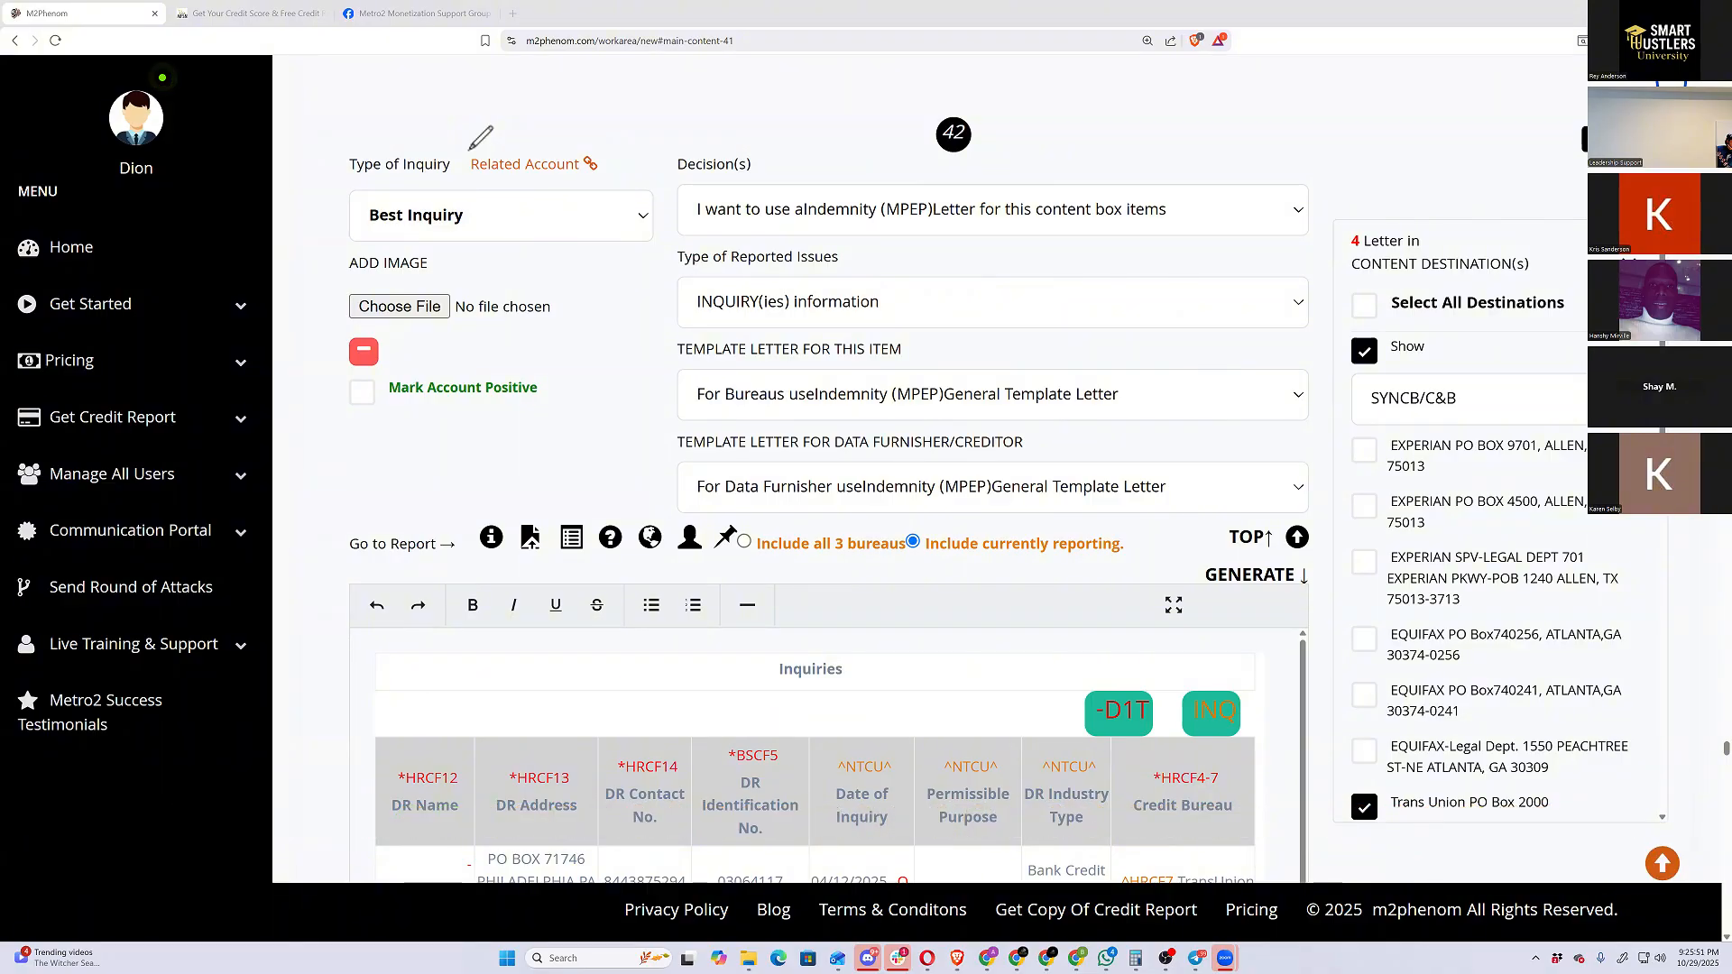
pyautogui.press('Home')
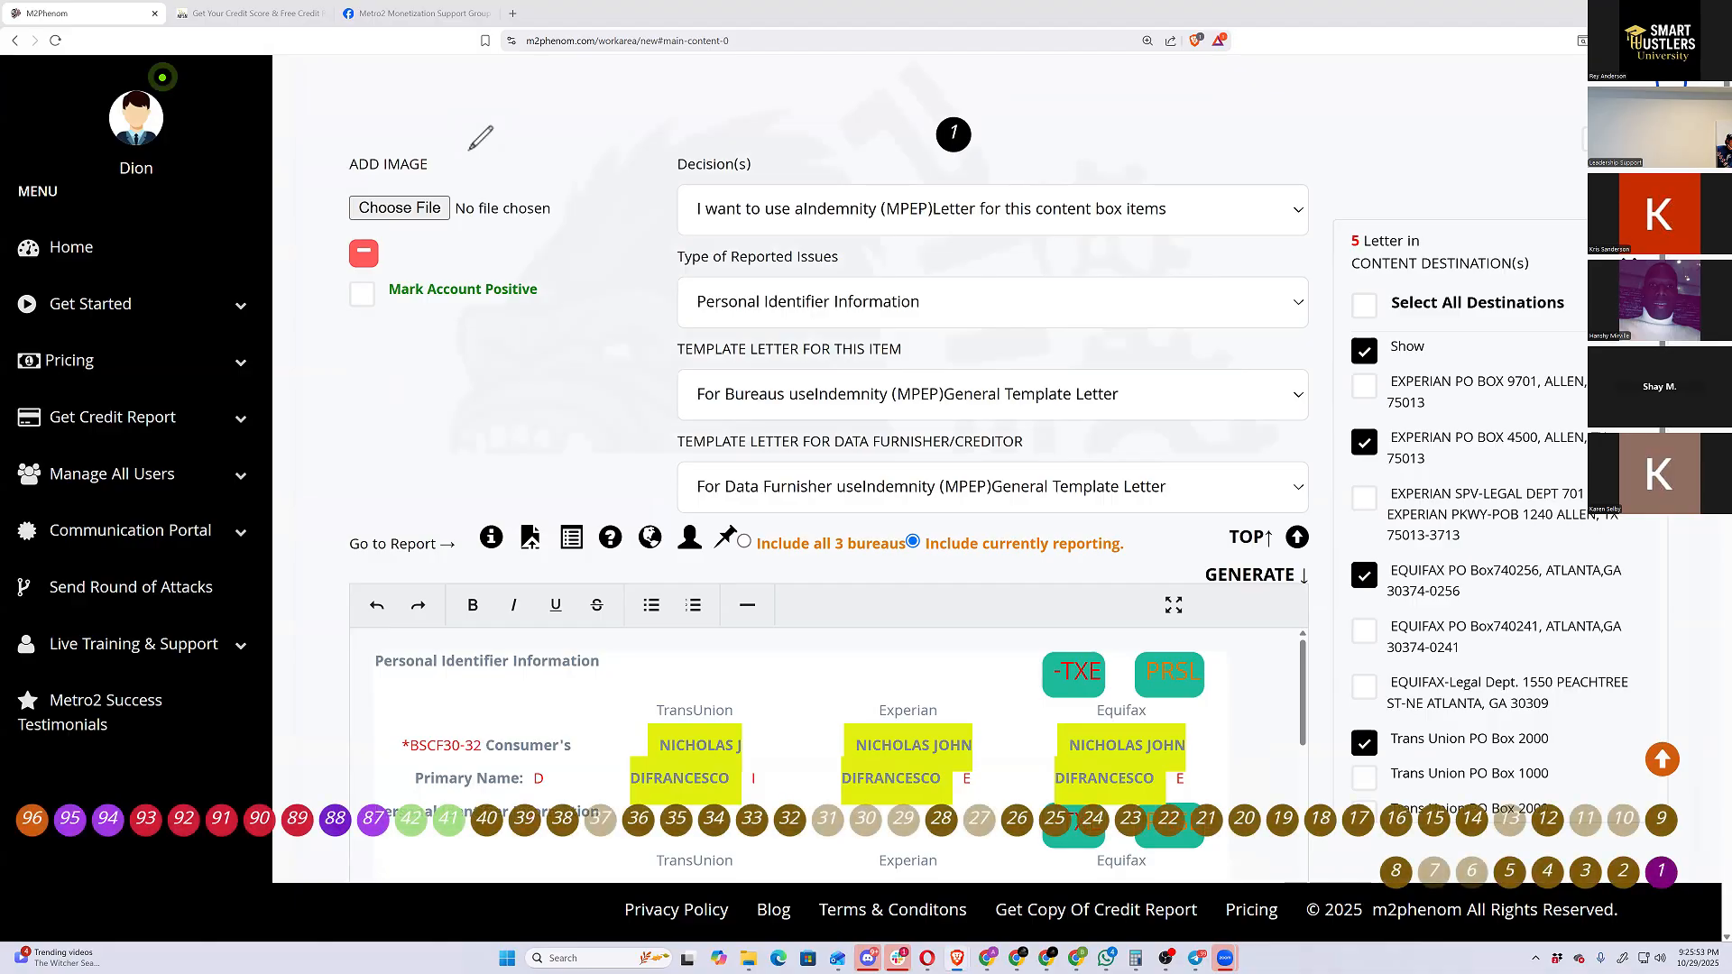
pyautogui.click(373, 819)
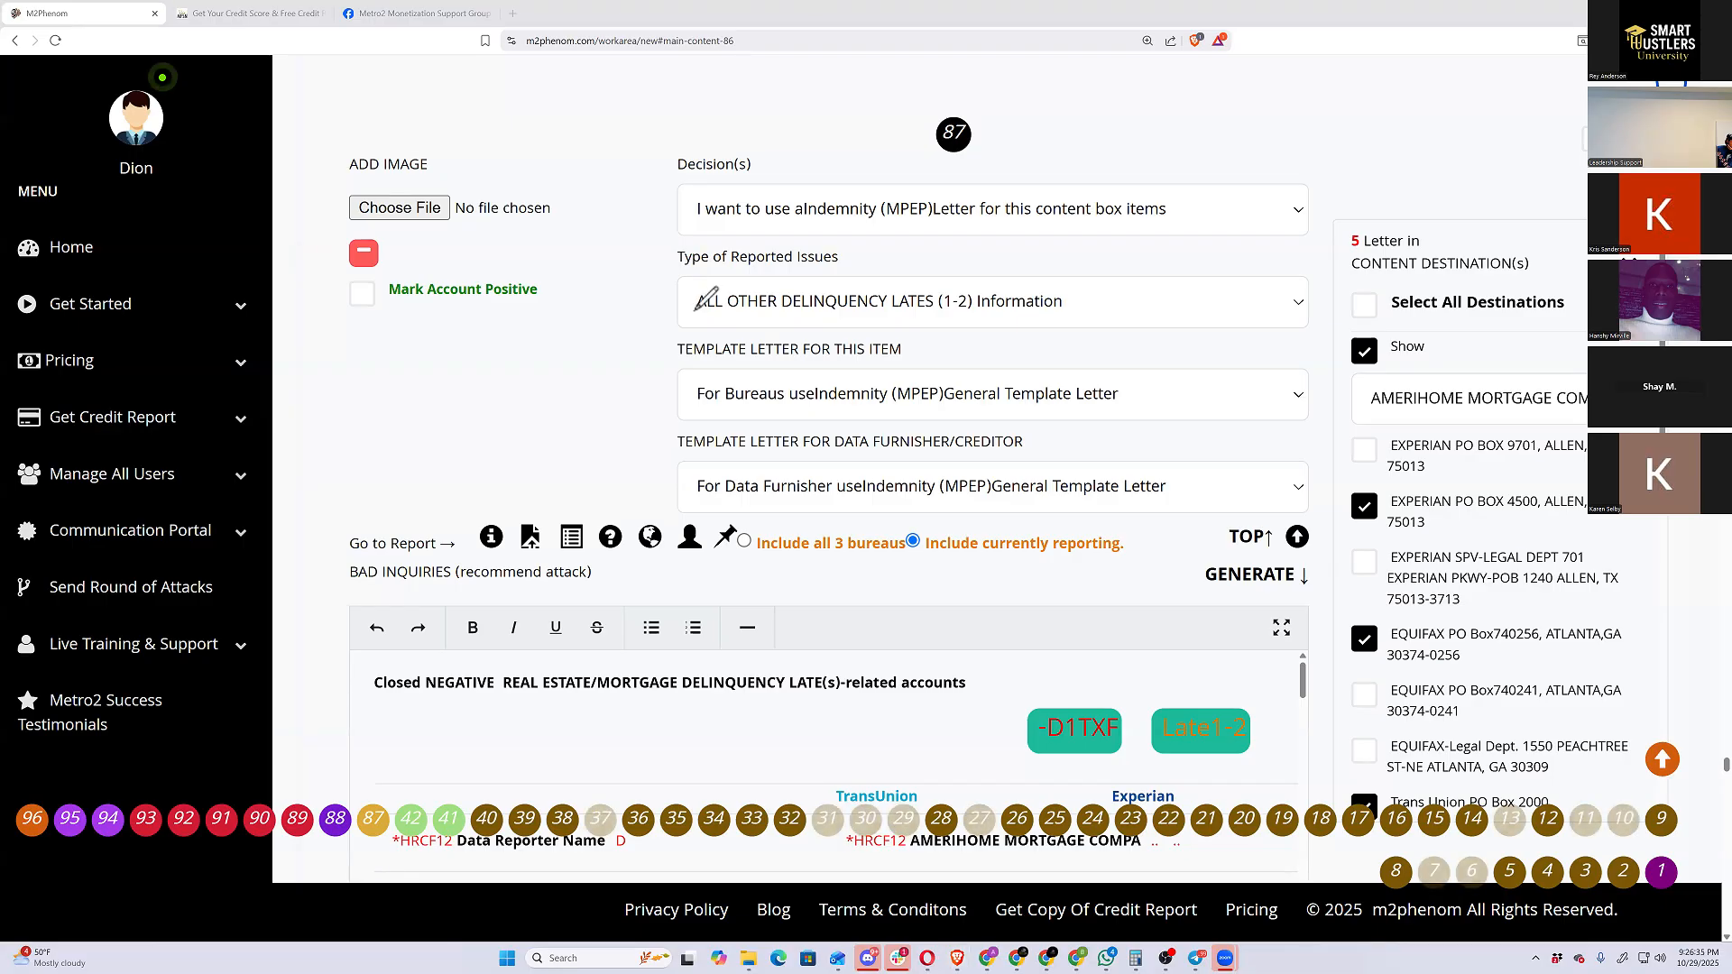
pyautogui.moveTo(695, 311); pyautogui.dragTo(939, 312)
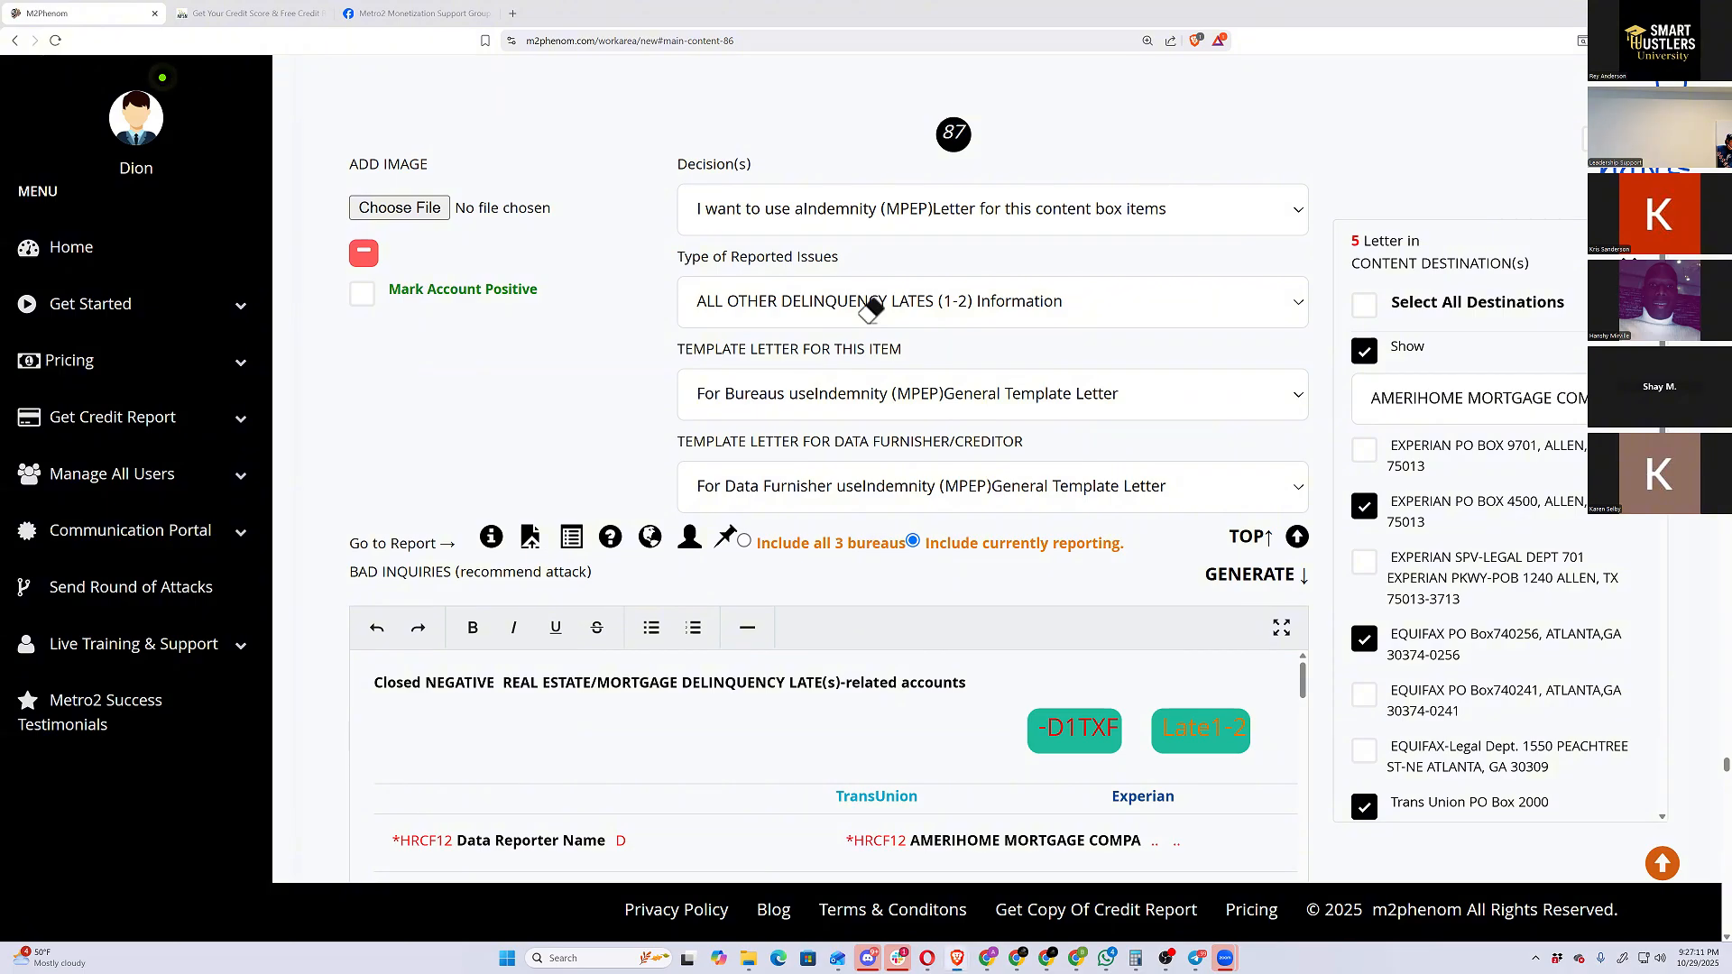
# View the charge-off item in content box 89 and return to content box 1
pyautogui.press('Home')
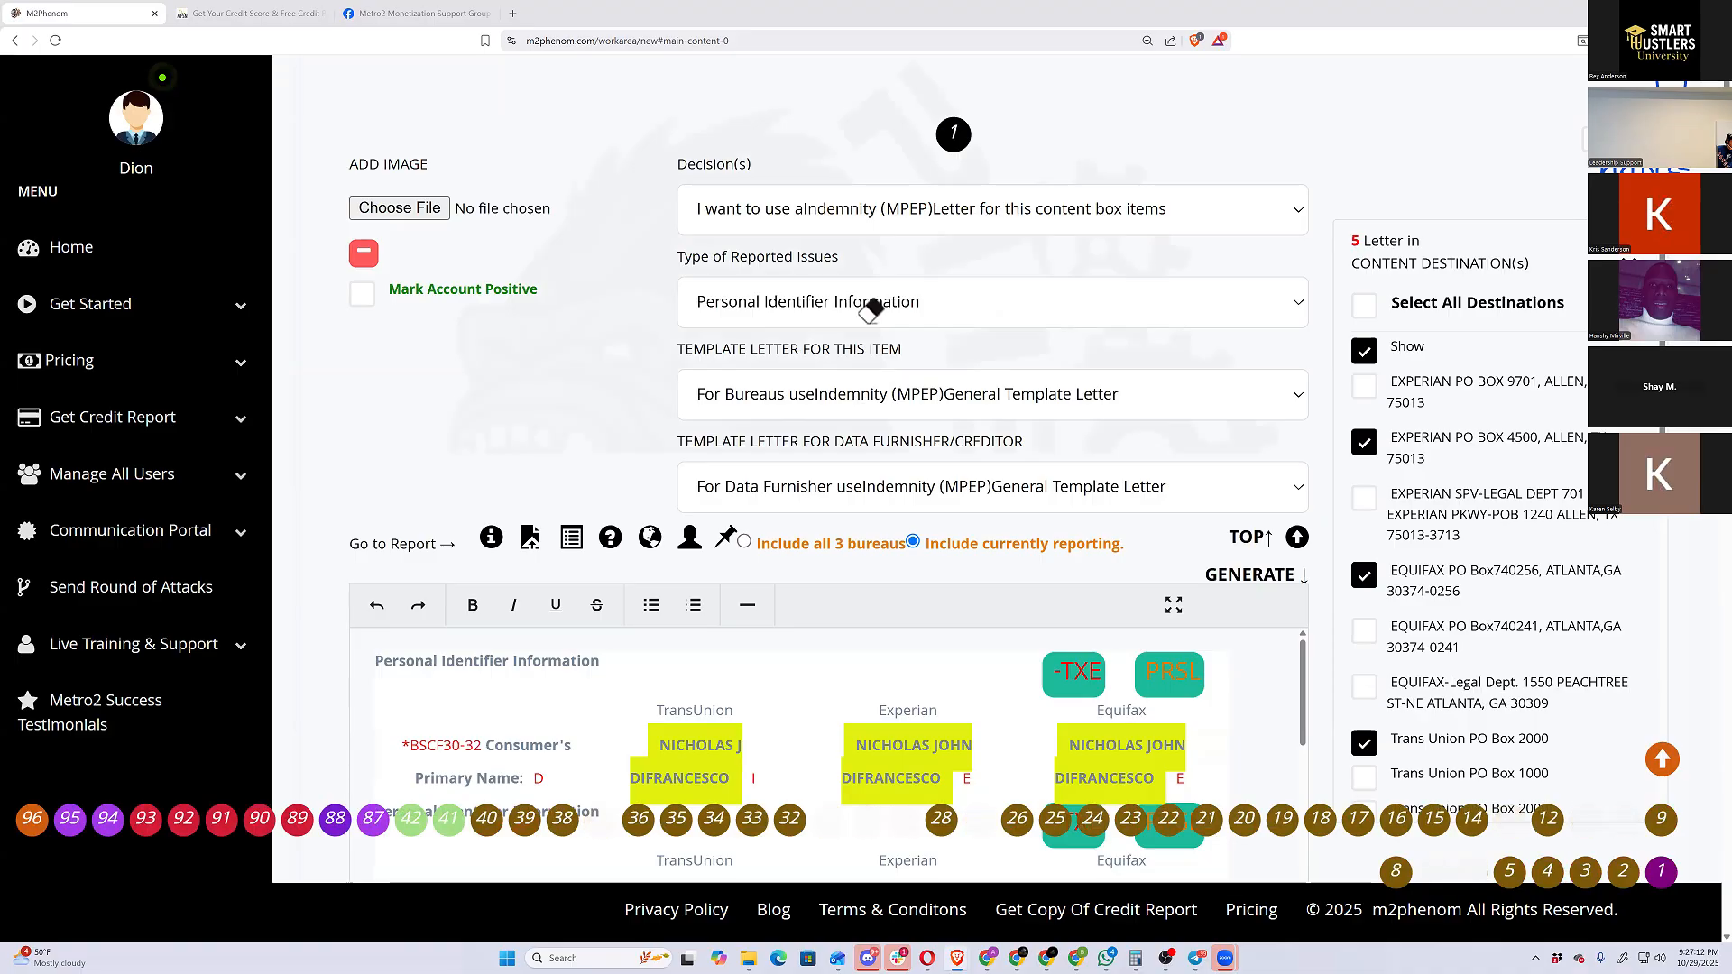
pyautogui.press('End')
pyautogui.click(296, 820)
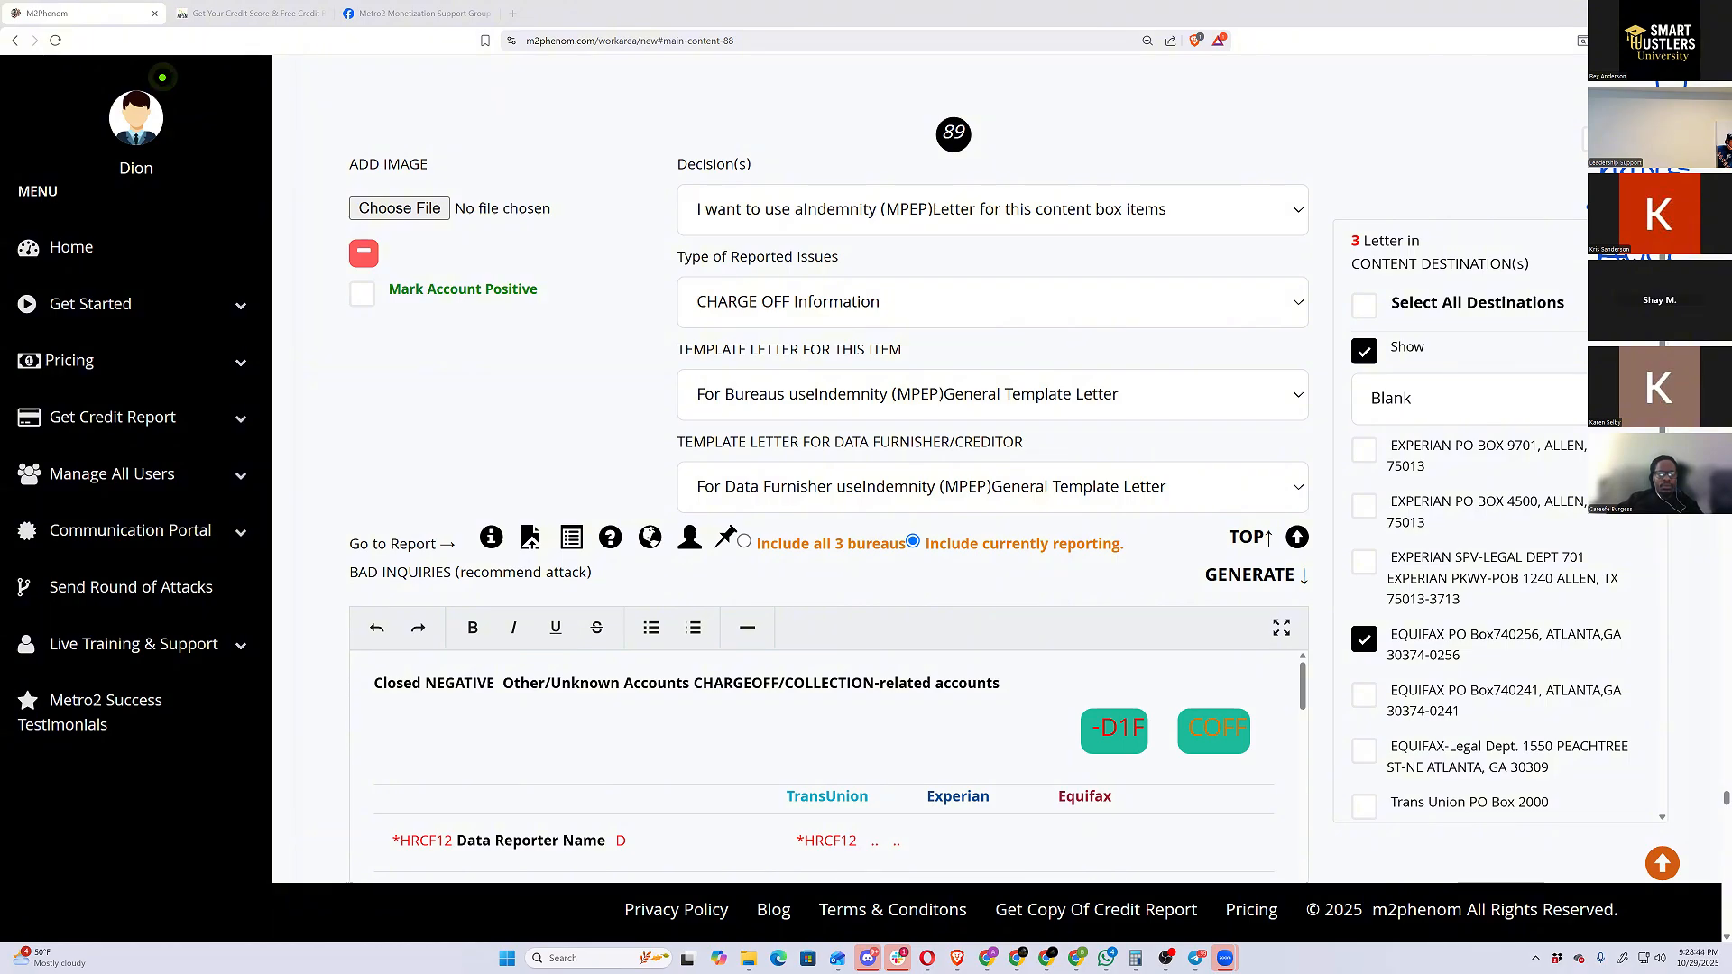
pyautogui.click(1662, 858)
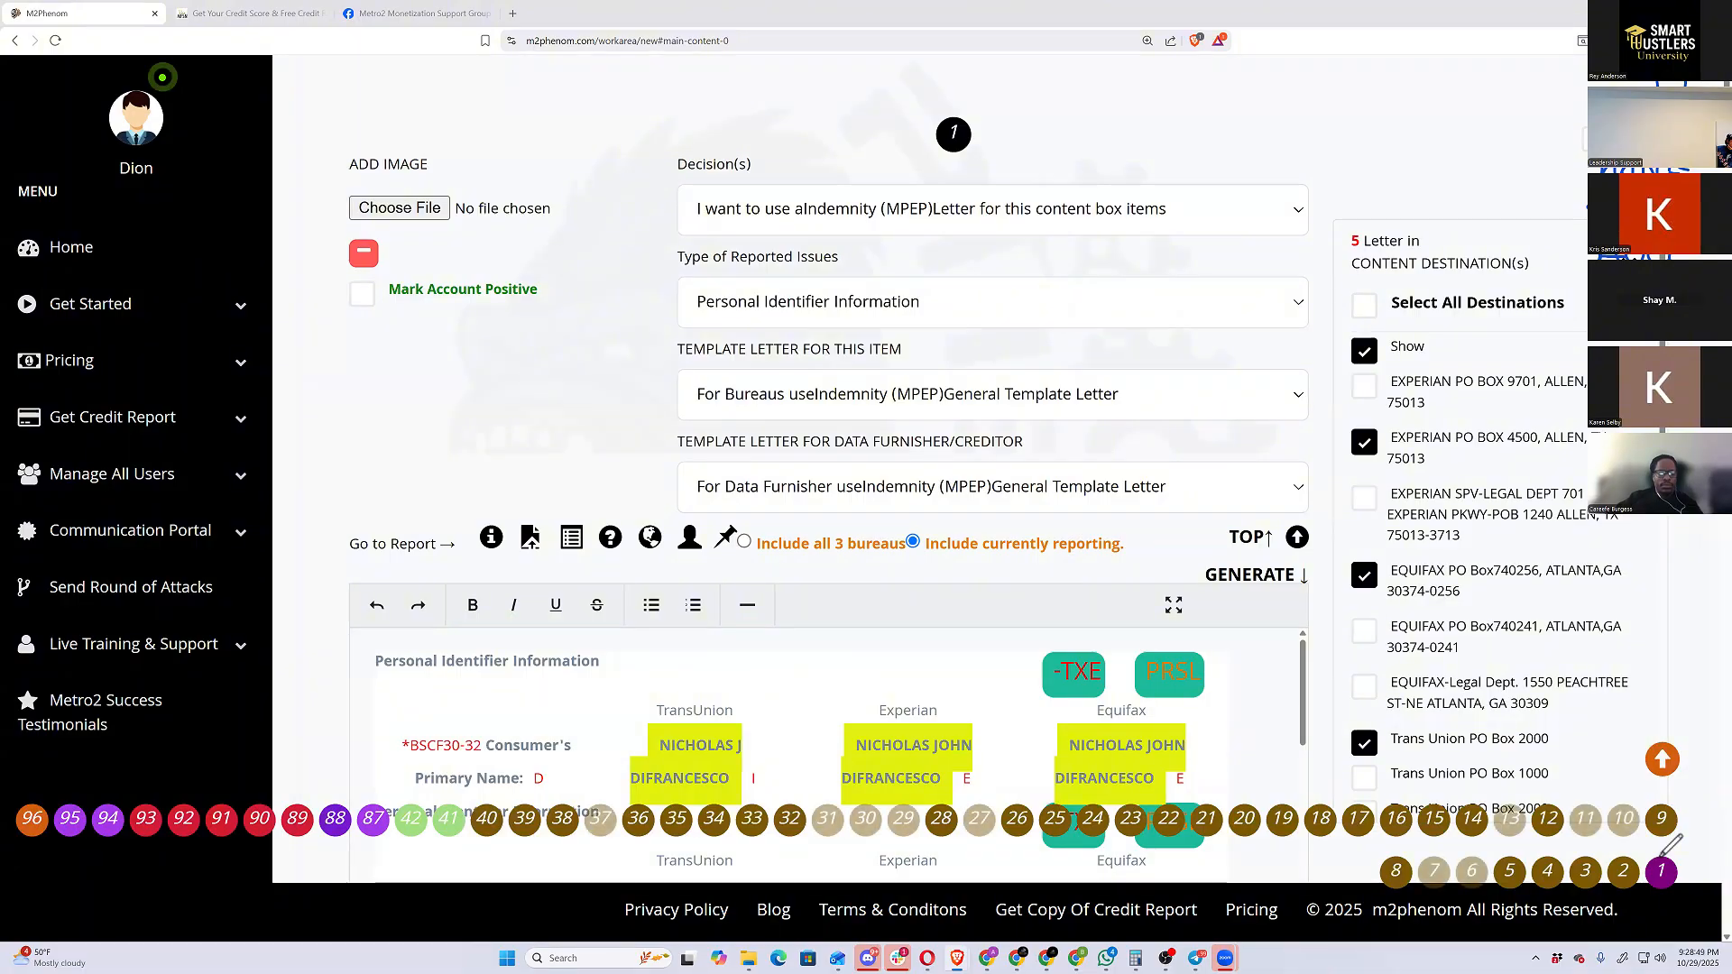
# Look through content boxes 94, 95 and 96 to compare their types of reported issues
pyautogui.click(297, 819)
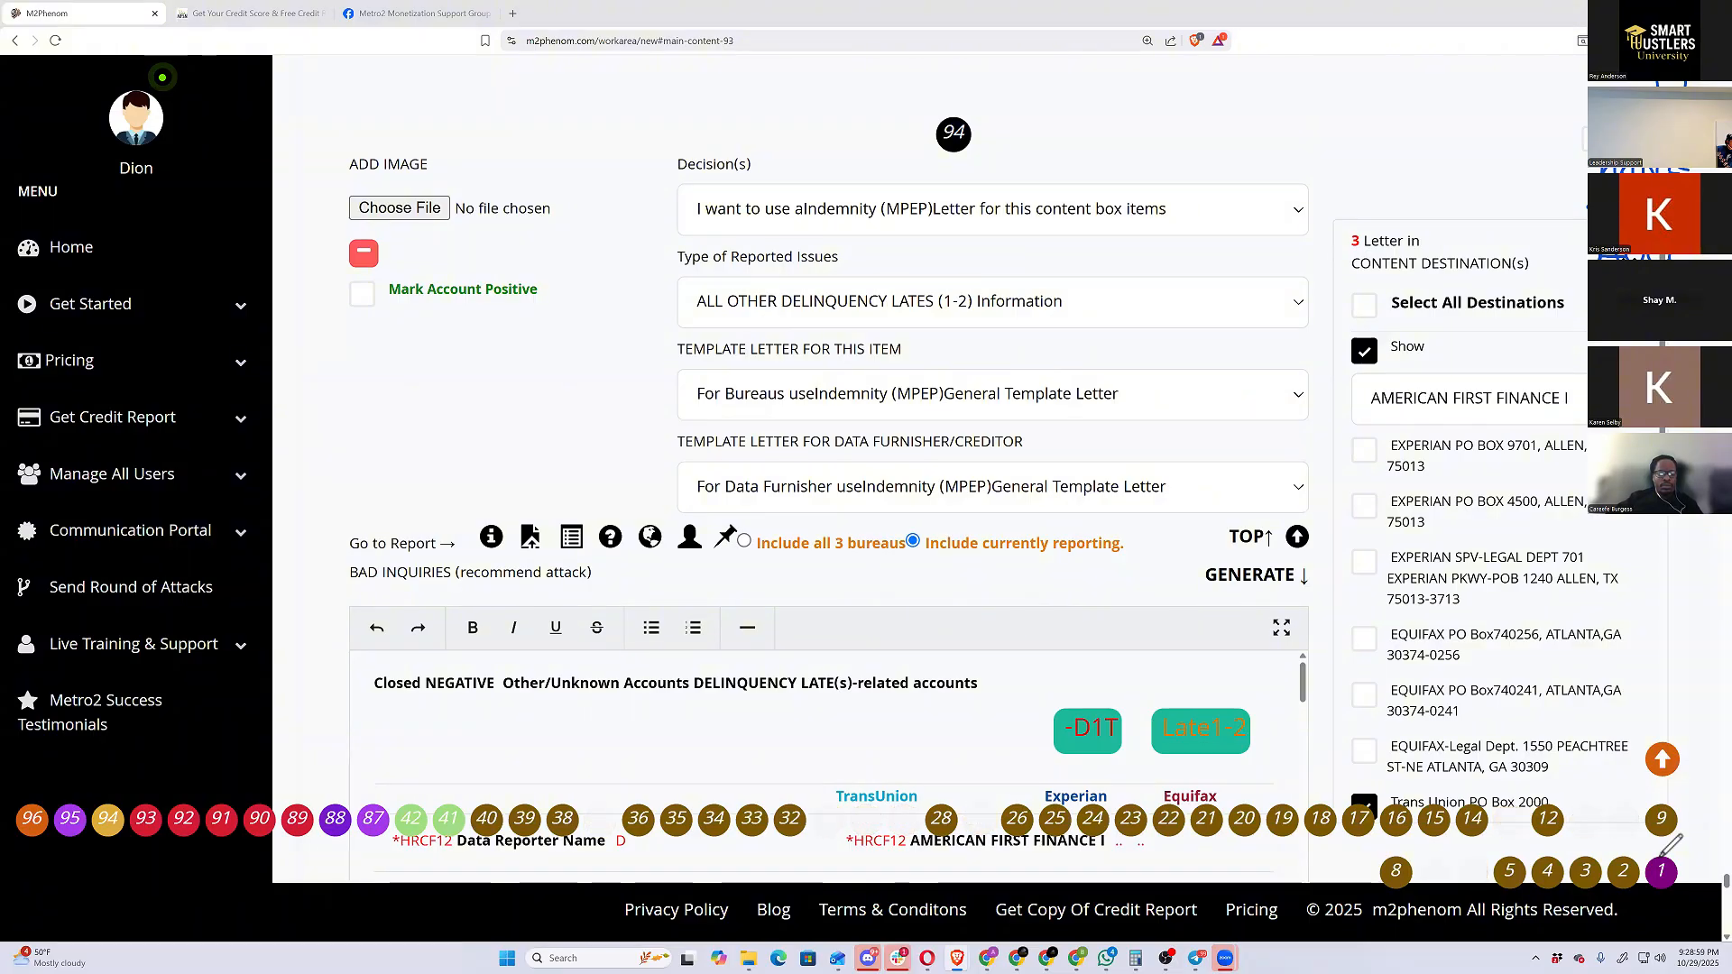
pyautogui.click(69, 820)
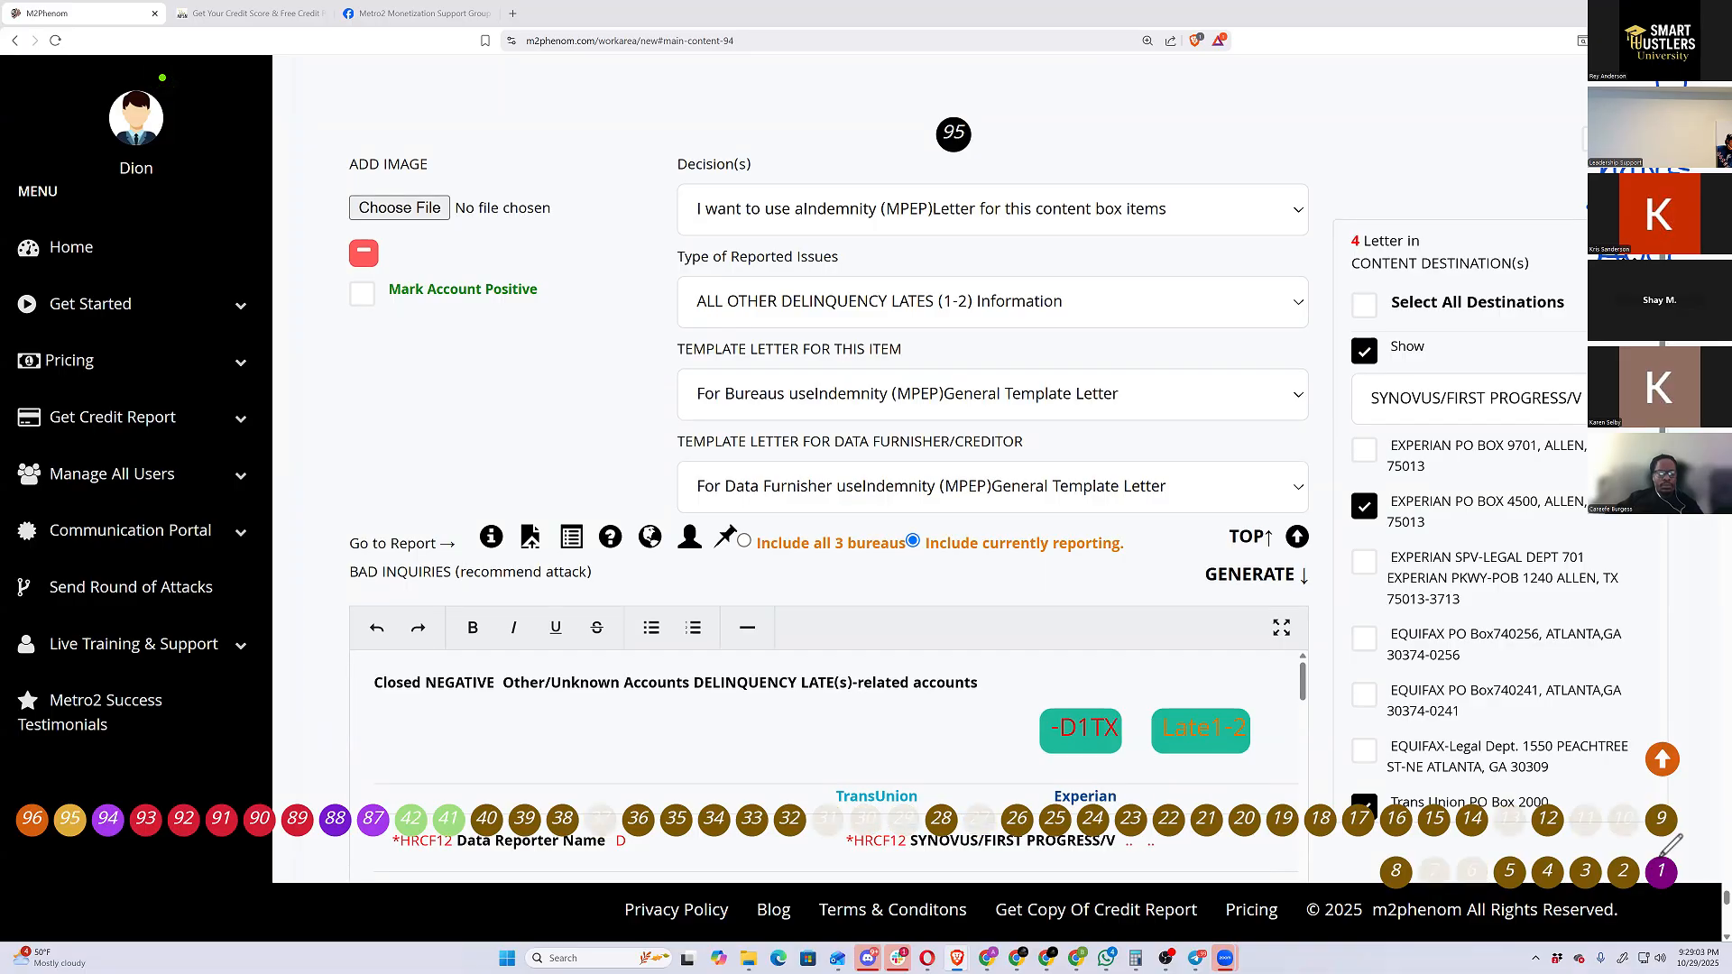
pyautogui.click(32, 820)
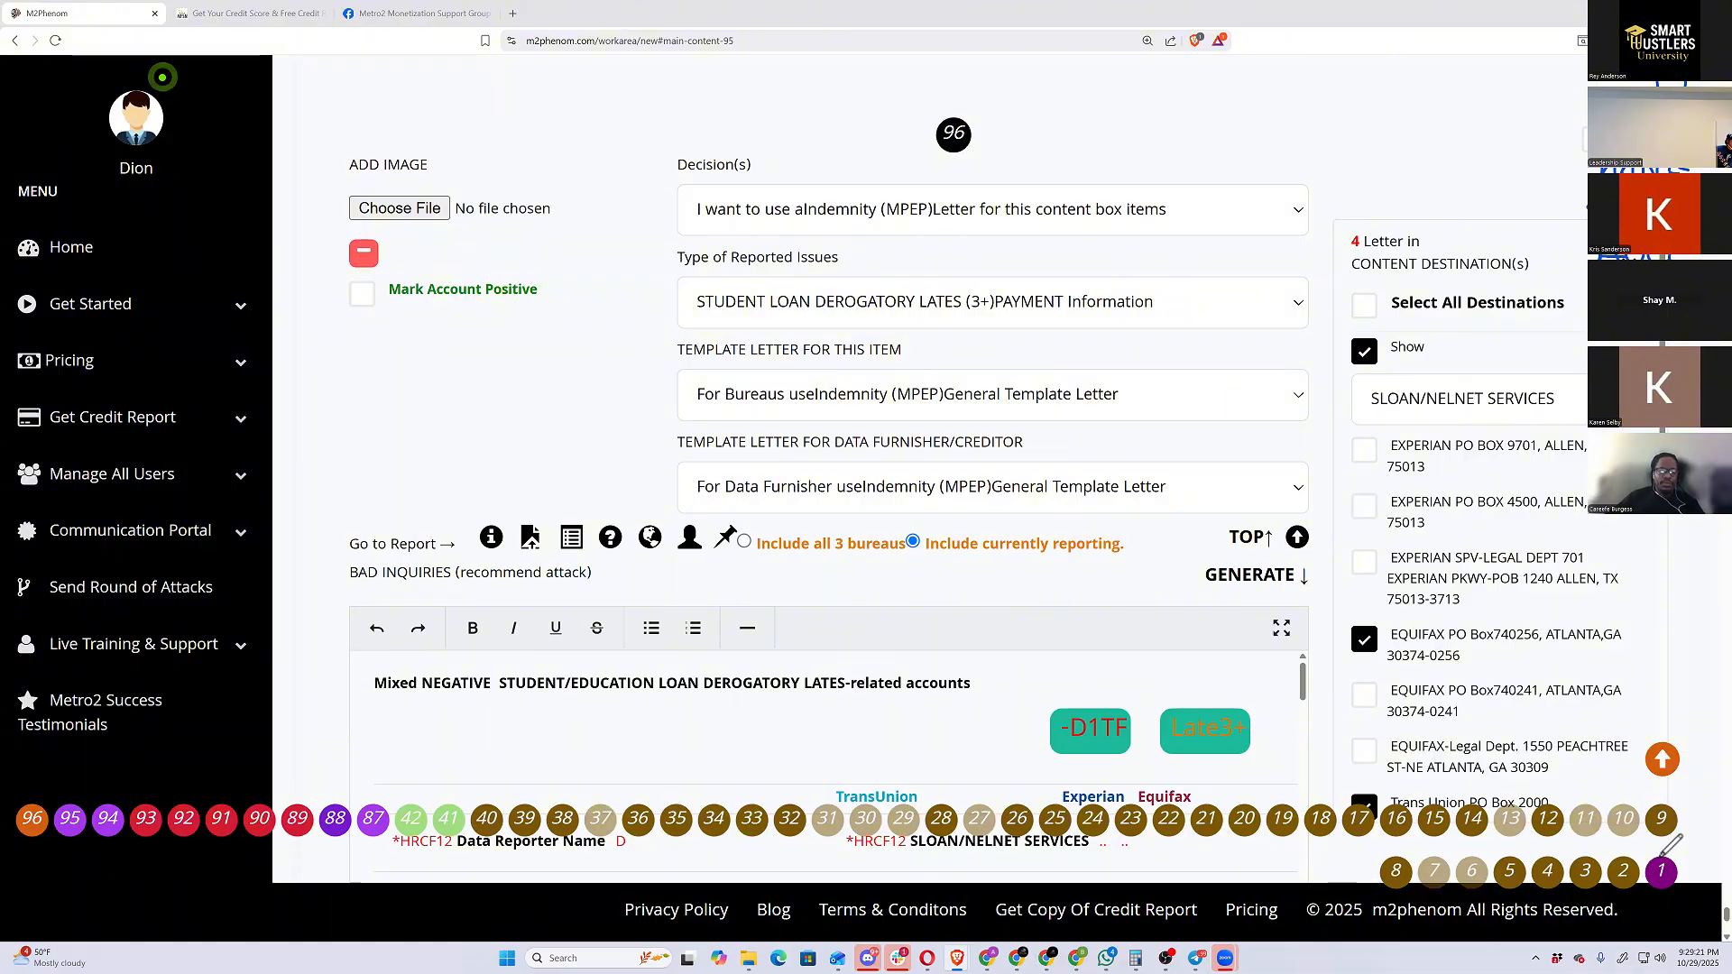
# Box the Current Images file names, label them Pic, Social, POA and PPC with arrows, and clear the annotations
pyautogui.scroll(-3, 1670, 844)
pyautogui.scroll(-2, 1669, 843)
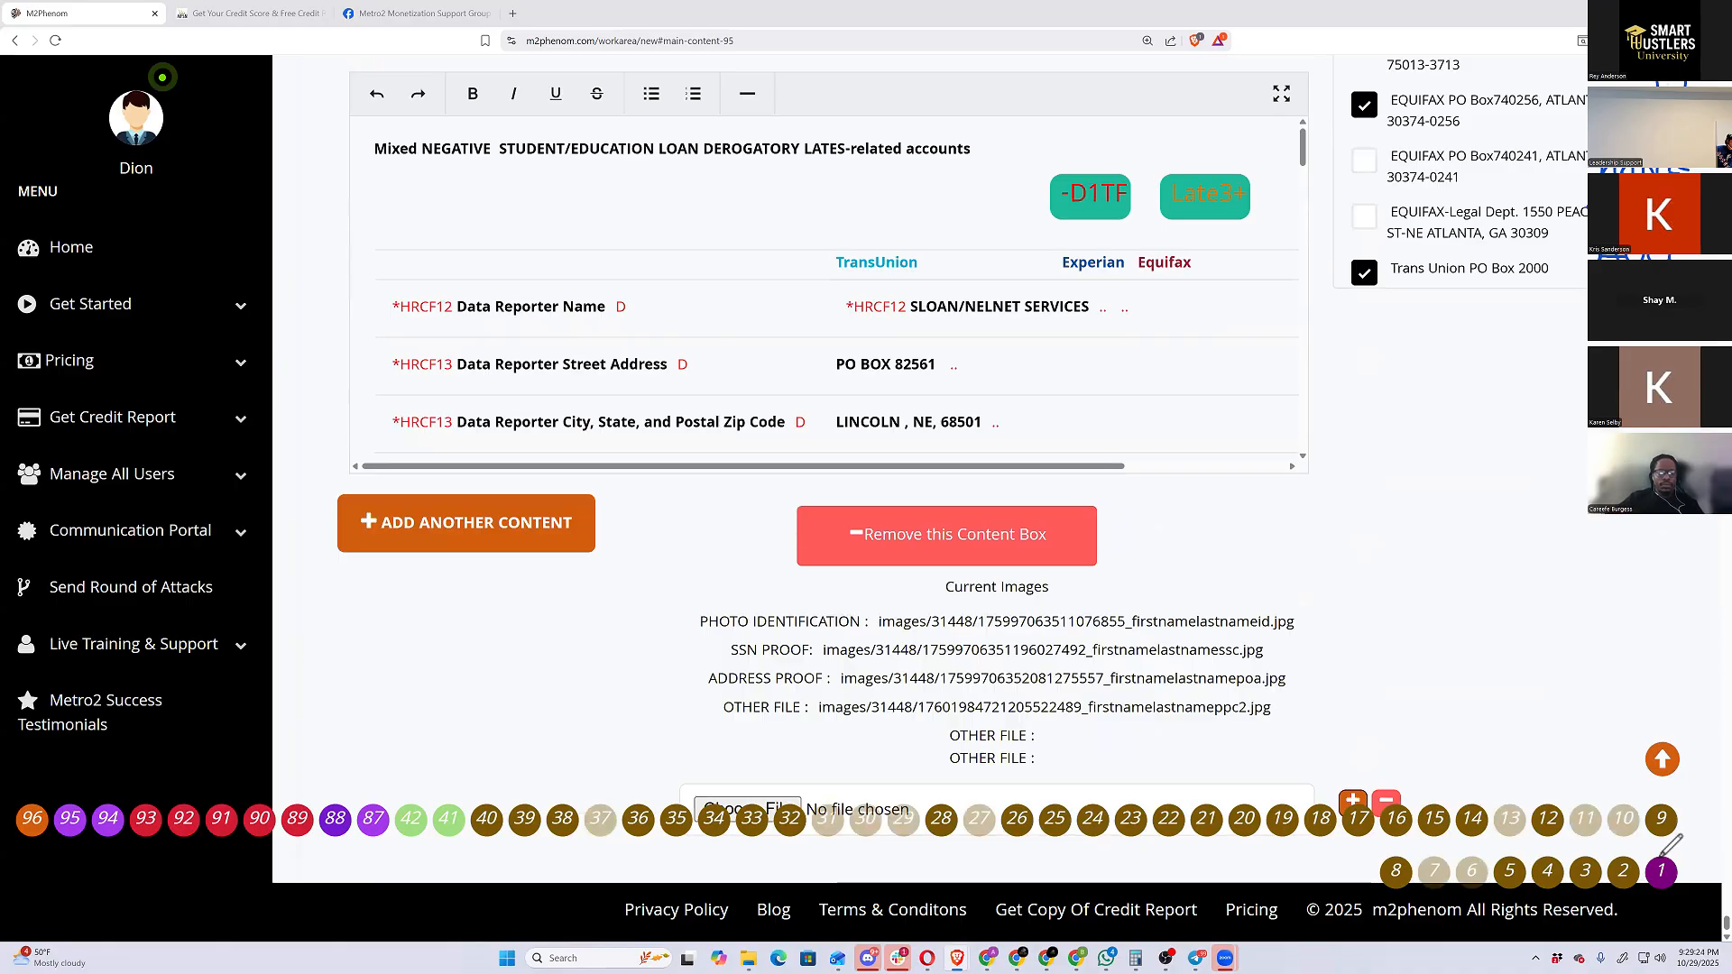
pyautogui.moveTo(1093, 602)
pyautogui.mouseDown()
pyautogui.moveTo(1082, 732)
pyautogui.moveTo(1249, 733)
pyautogui.moveTo(1319, 603)
pyautogui.moveTo(1067, 617)
pyautogui.moveTo(1156, 647)
pyautogui.mouseUp()
pyautogui.moveTo(1130, 635); pyautogui.dragTo(1347, 616)
pyautogui.click(1188, 634)
pyautogui.moveTo(1344, 594)
pyautogui.mouseDown()
pyautogui.moveTo(1397, 607)
pyautogui.moveTo(1341, 660)
pyautogui.moveTo(1395, 654)
pyautogui.mouseUp()
pyautogui.moveTo(1408, 642)
pyautogui.mouseDown()
pyautogui.moveTo(1420, 660)
pyautogui.moveTo(1358, 684)
pyautogui.moveTo(1406, 678)
pyautogui.mouseUp()
pyautogui.moveTo(1324, 679)
pyautogui.mouseDown()
pyautogui.moveTo(1292, 683)
pyautogui.moveTo(1312, 688)
pyautogui.moveTo(1288, 649)
pyautogui.moveTo(1329, 639)
pyautogui.moveTo(1304, 617)
pyautogui.moveTo(1319, 626)
pyautogui.mouseUp()
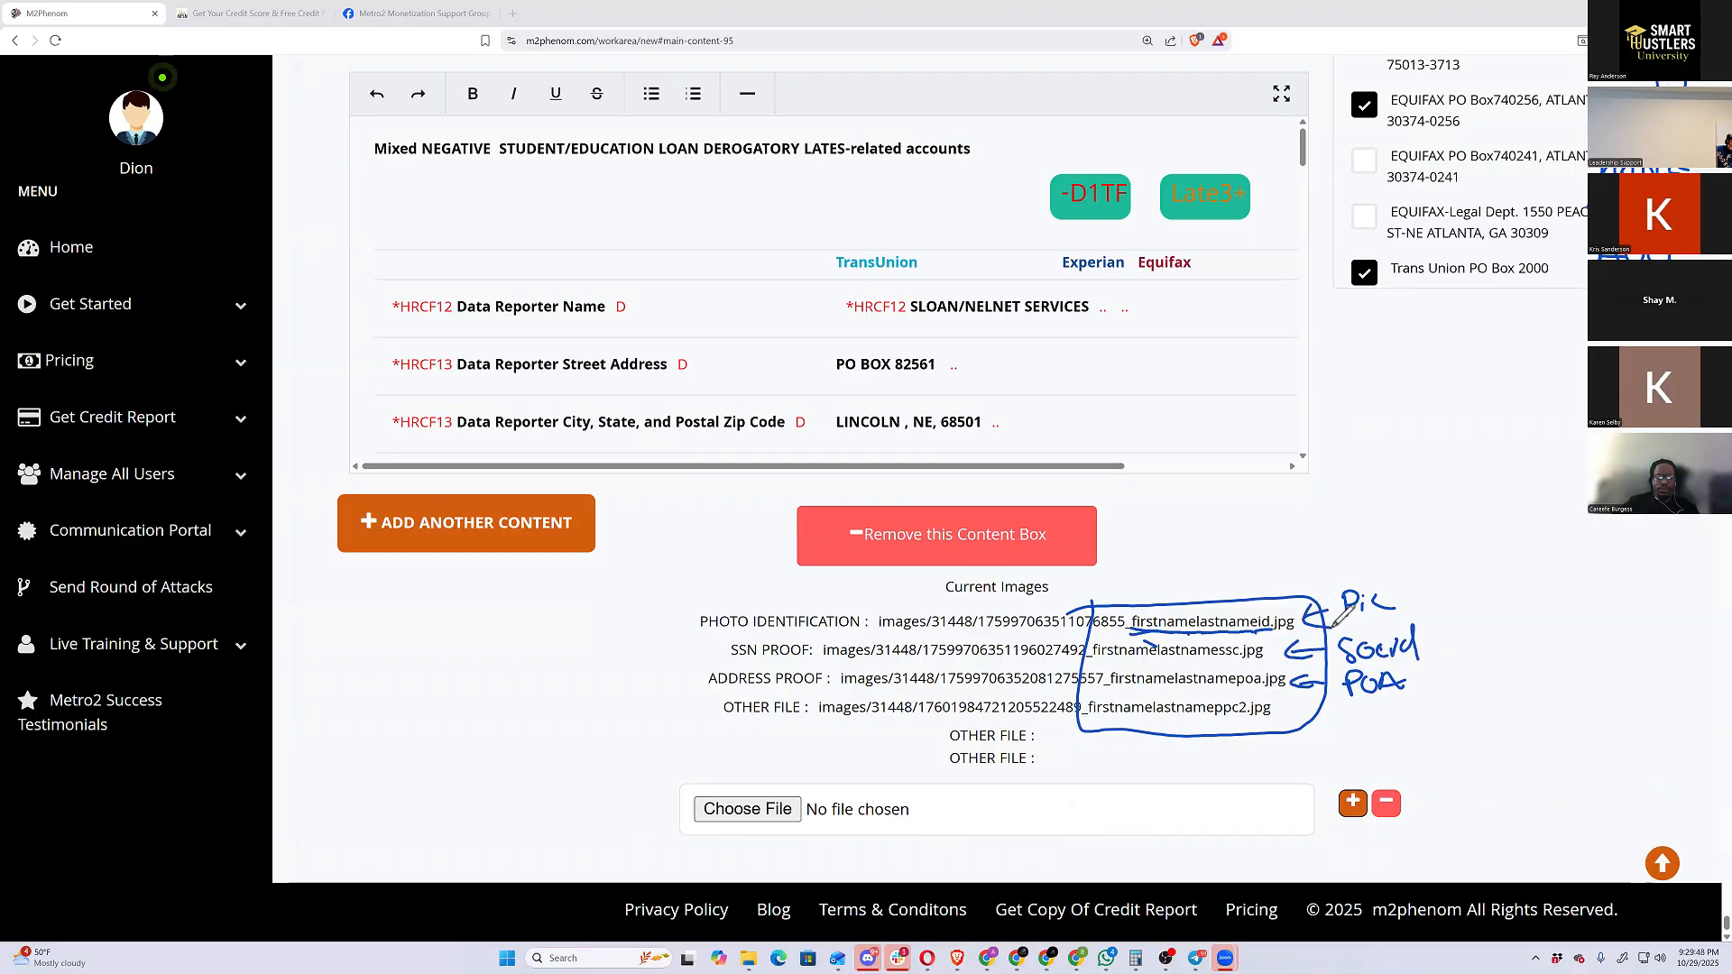
pyautogui.moveTo(1342, 726)
pyautogui.mouseDown()
pyautogui.moveTo(1353, 703)
pyautogui.moveTo(1361, 728)
pyautogui.moveTo(1396, 716)
pyautogui.moveTo(1275, 710)
pyautogui.moveTo(1310, 721)
pyautogui.mouseUp()
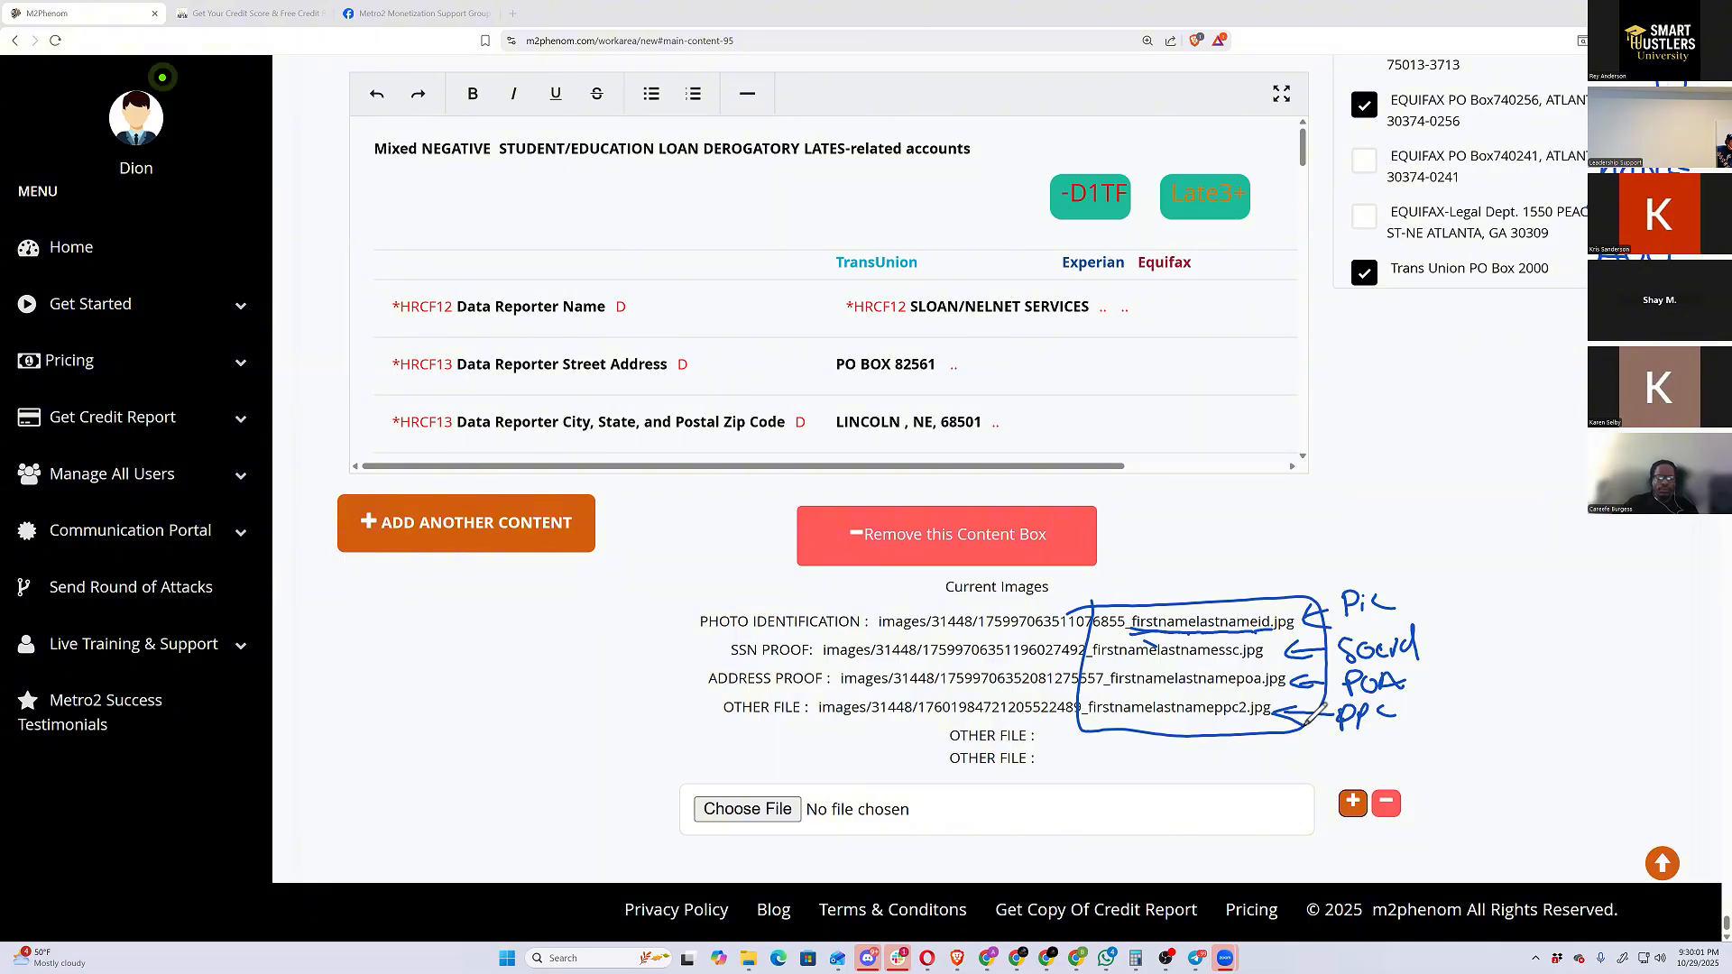
pyautogui.press('Delete')
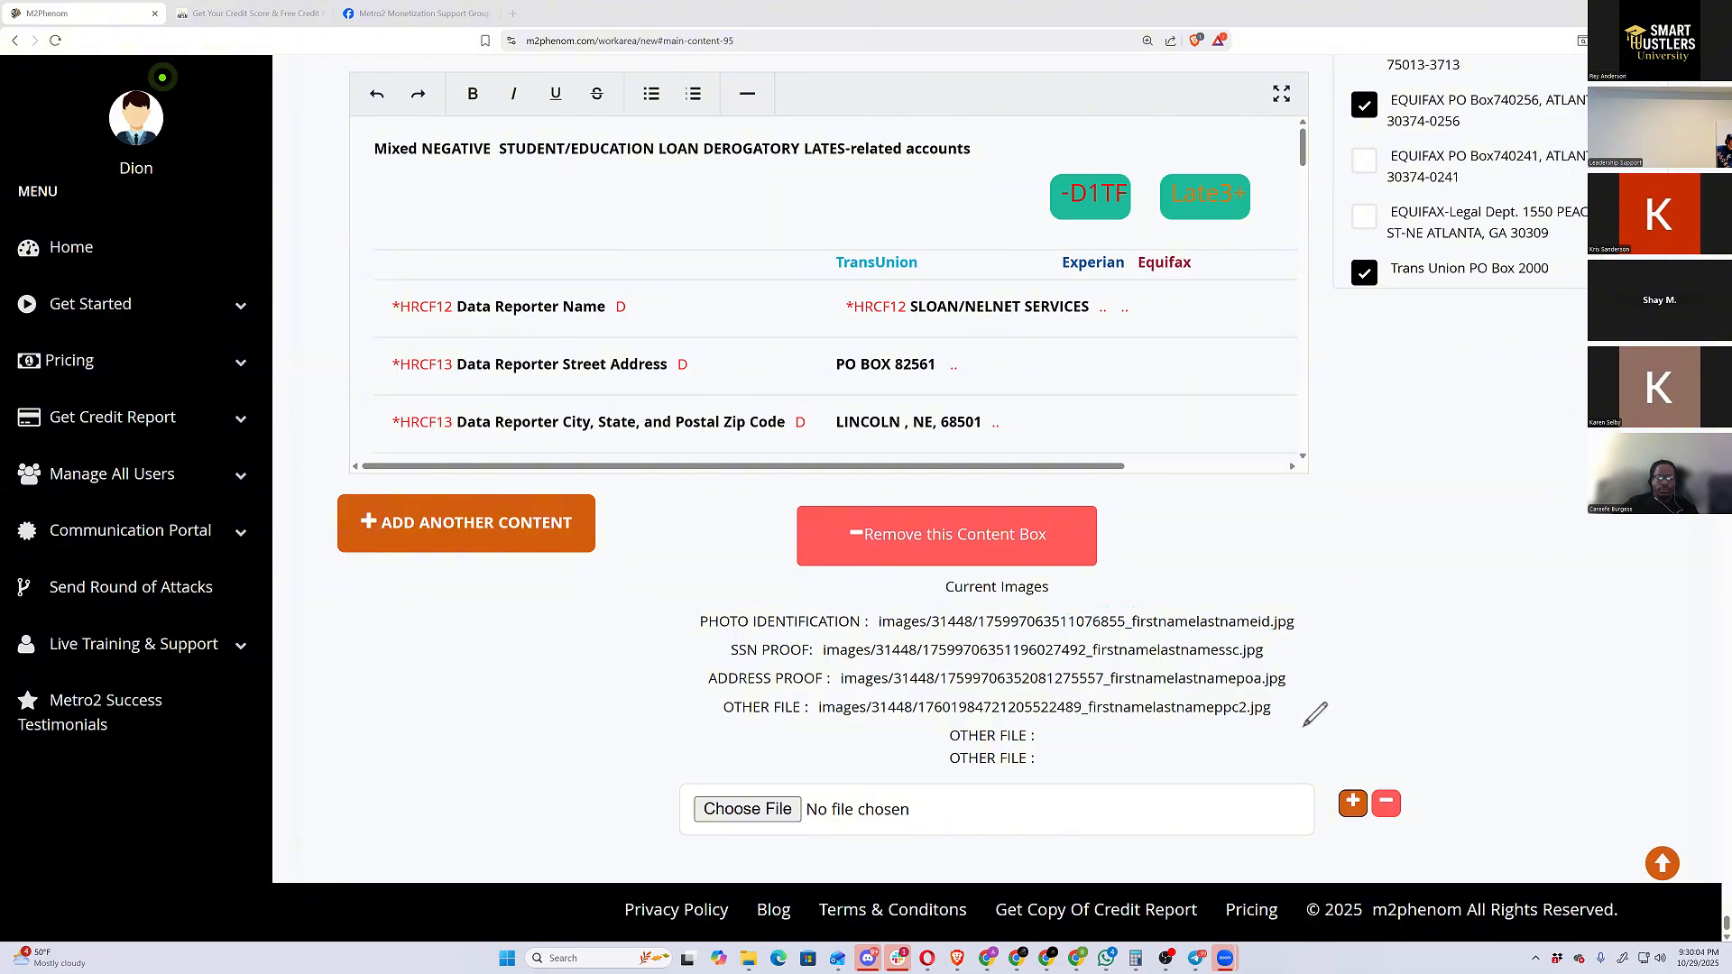
# Draw a vertical annotation line beside the content box and Current Images area, and clear it
pyautogui.moveTo(1381, 410); pyautogui.dragTo(1409, 667)
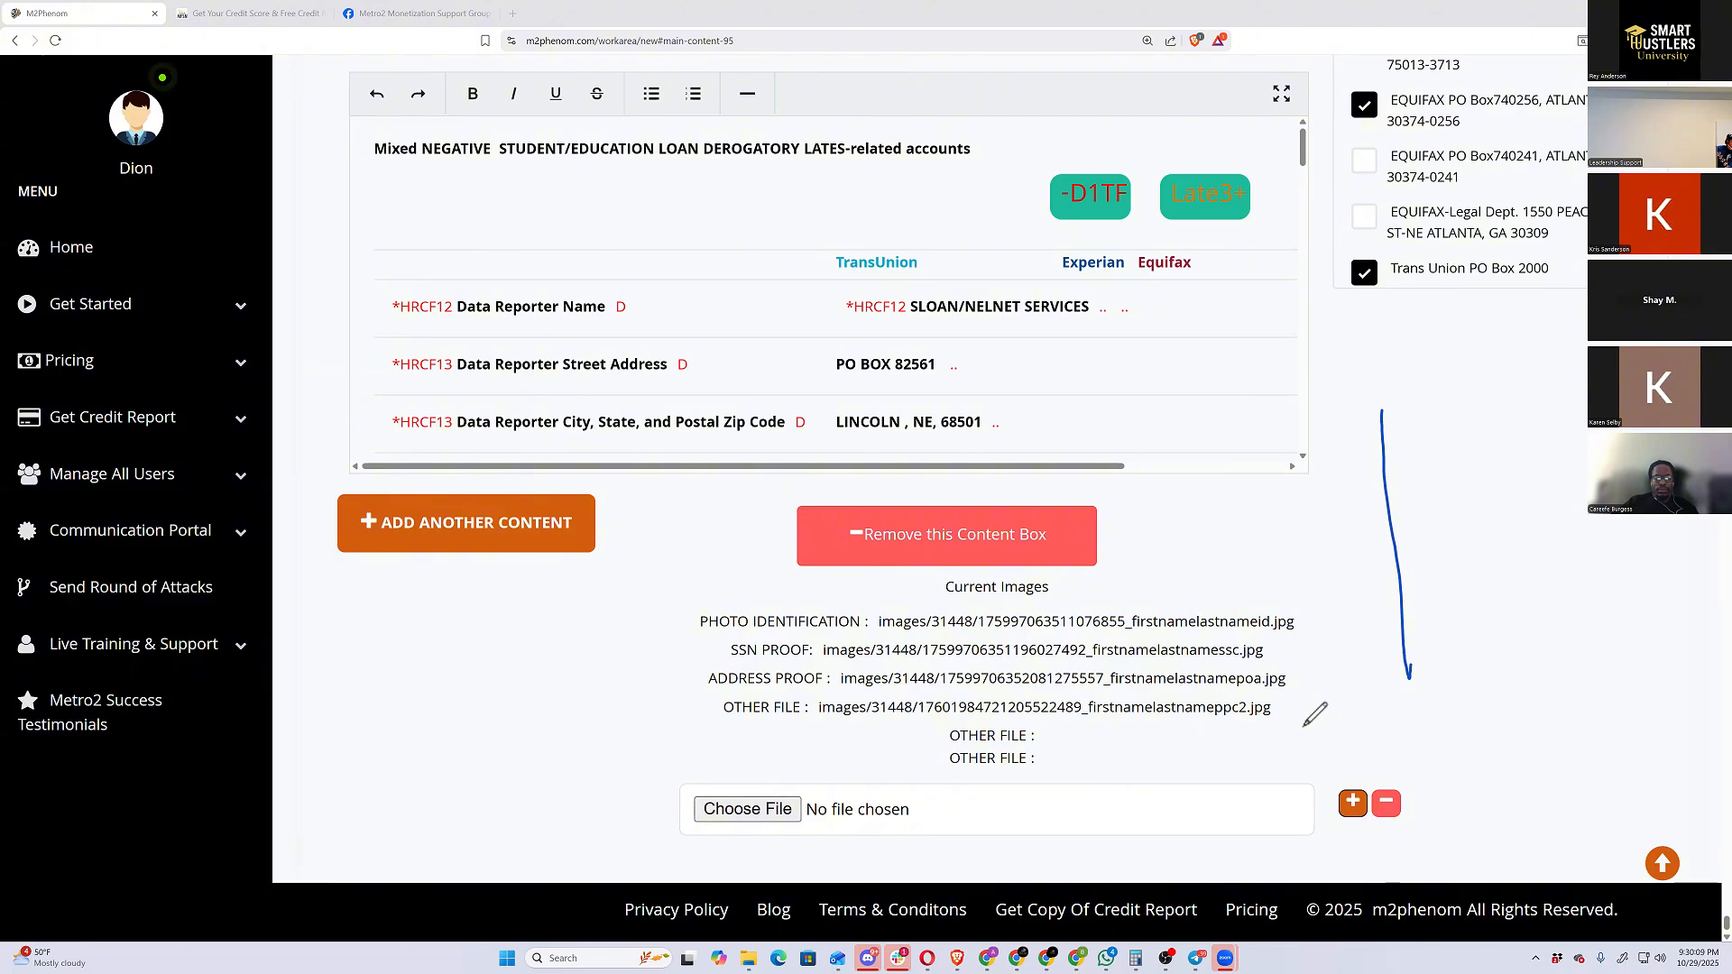
pyautogui.press('Delete')
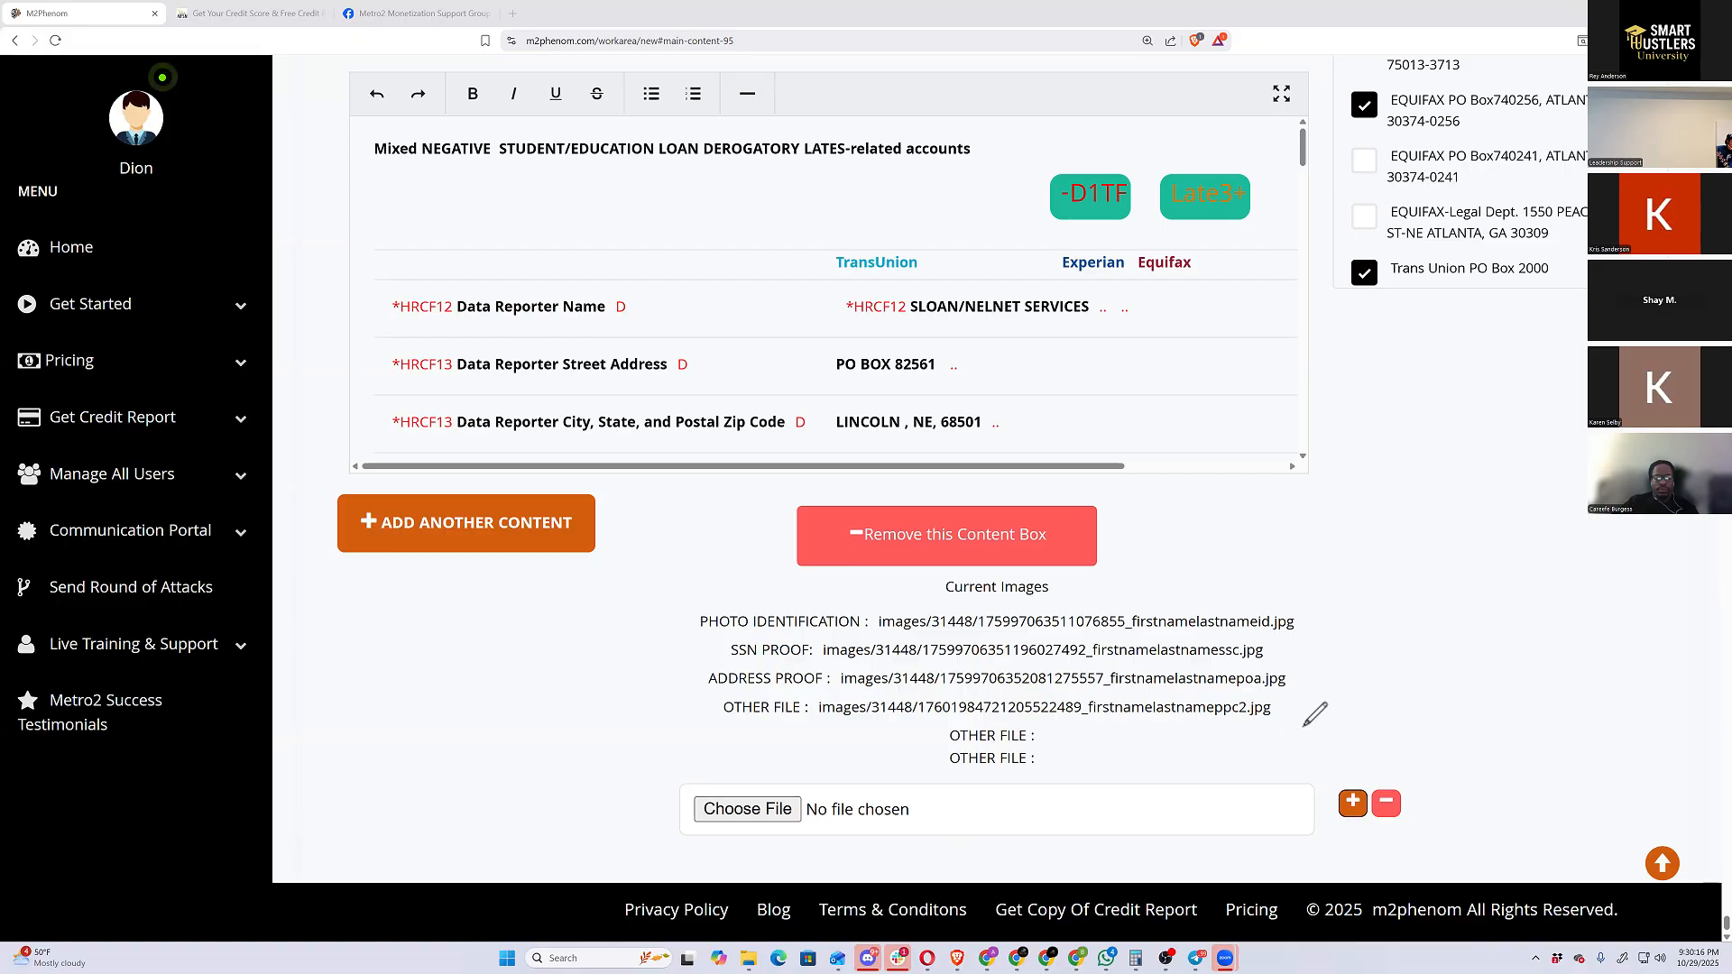
# Clear and reselect Indemnity (MPEP) as the work to execute, and choose the attack number for the Advance aMPEP options
pyautogui.scroll(1, 1314, 714)
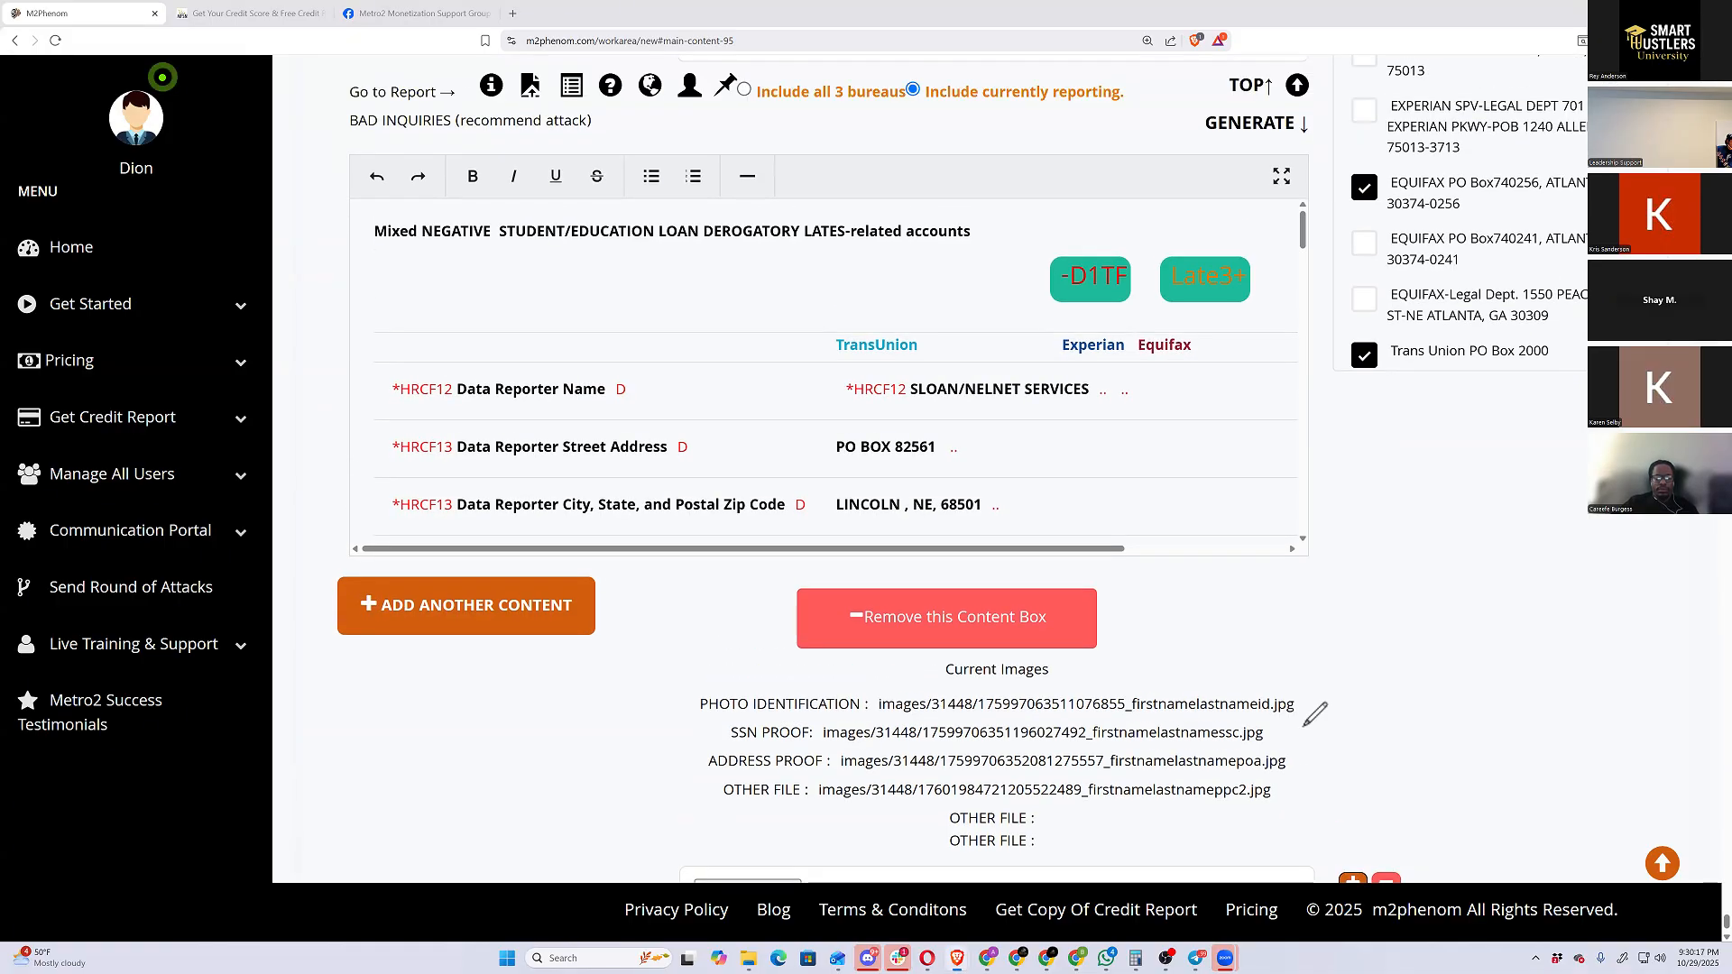
pyautogui.scroll(1, 1315, 714)
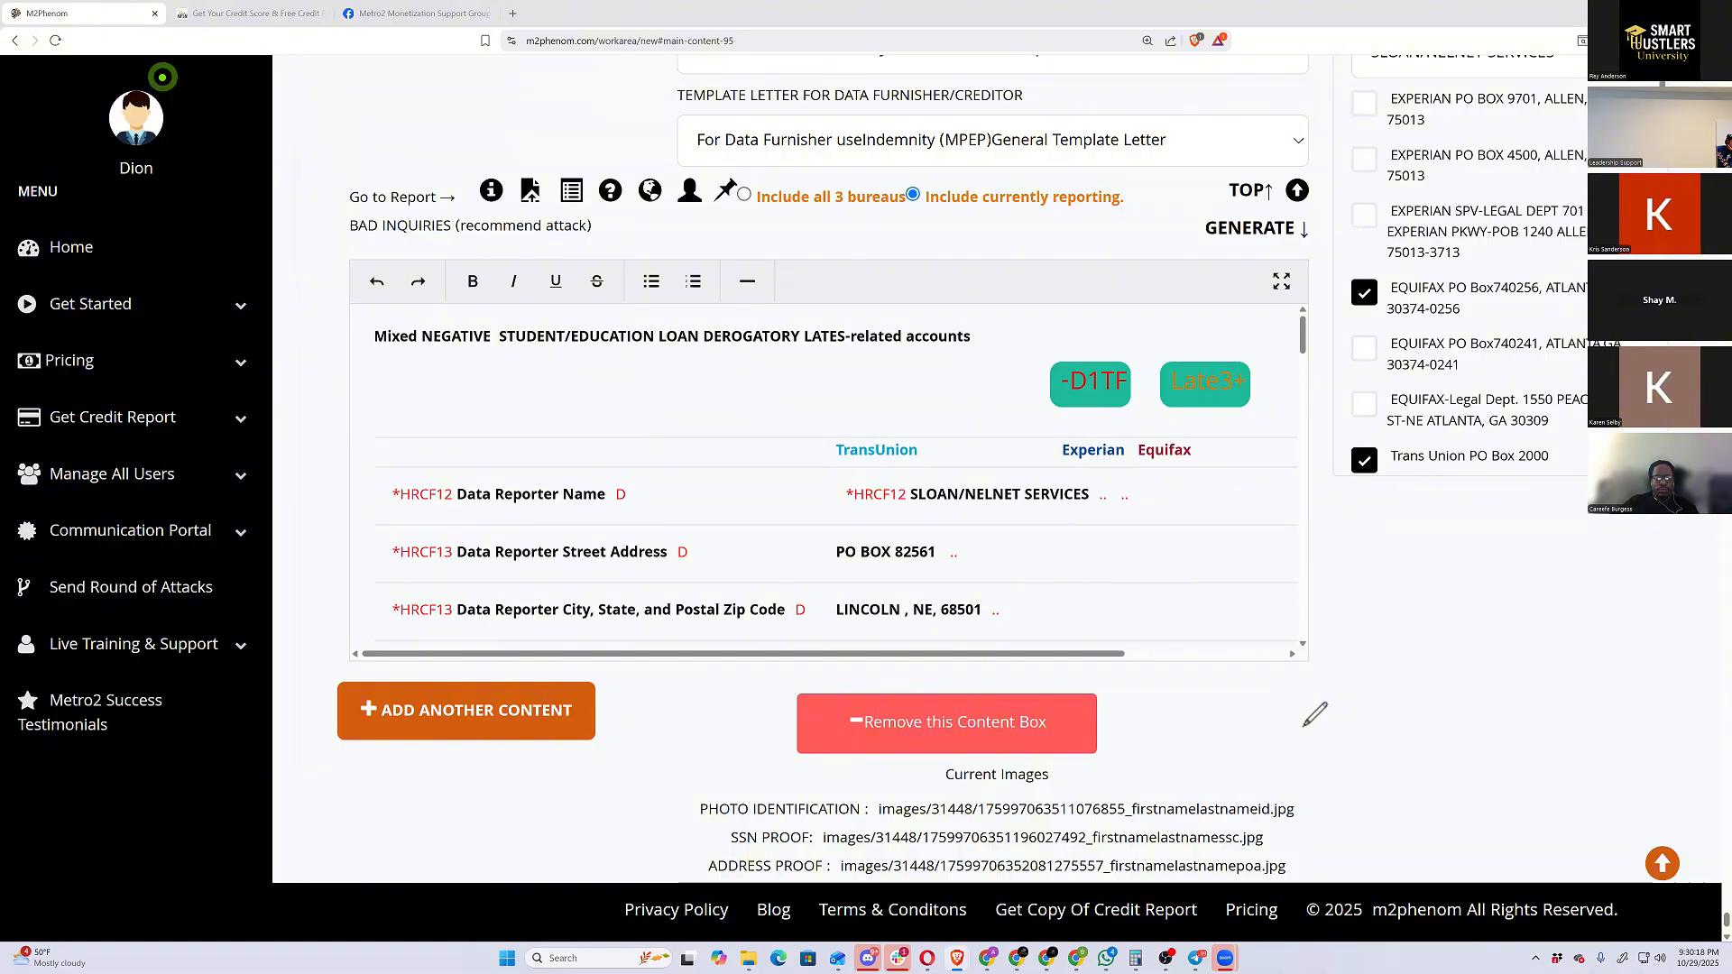
pyautogui.scroll(7, 1315, 714)
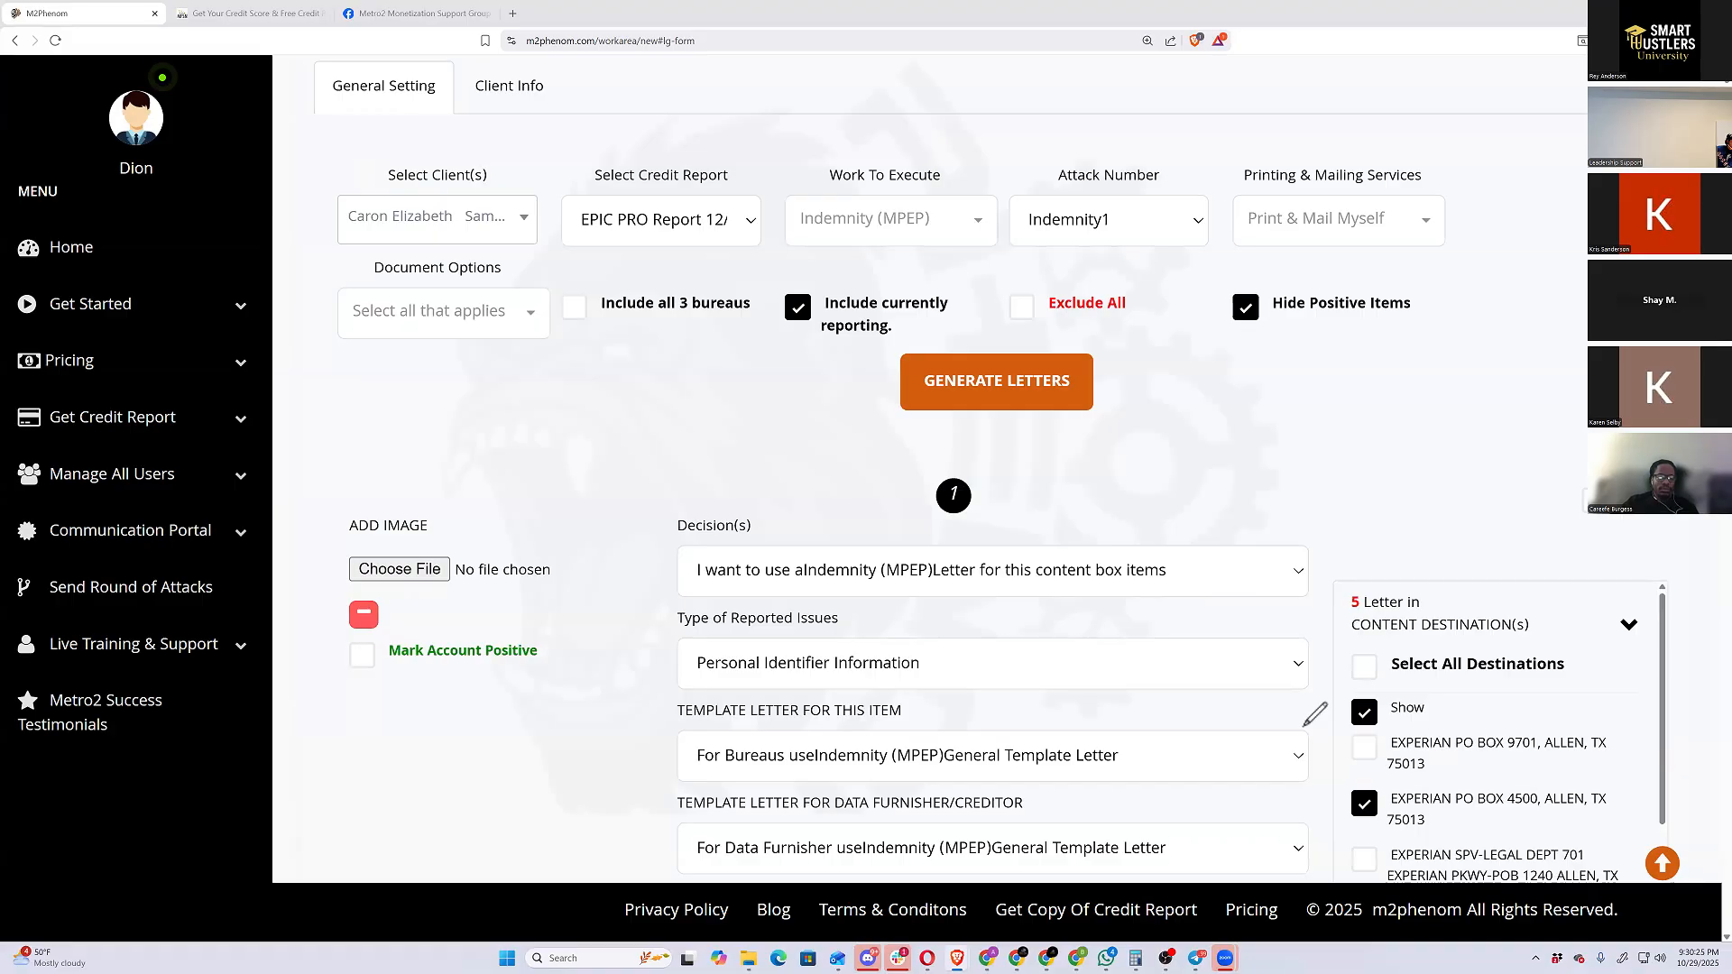
pyautogui.click(891, 220)
pyautogui.click(817, 293)
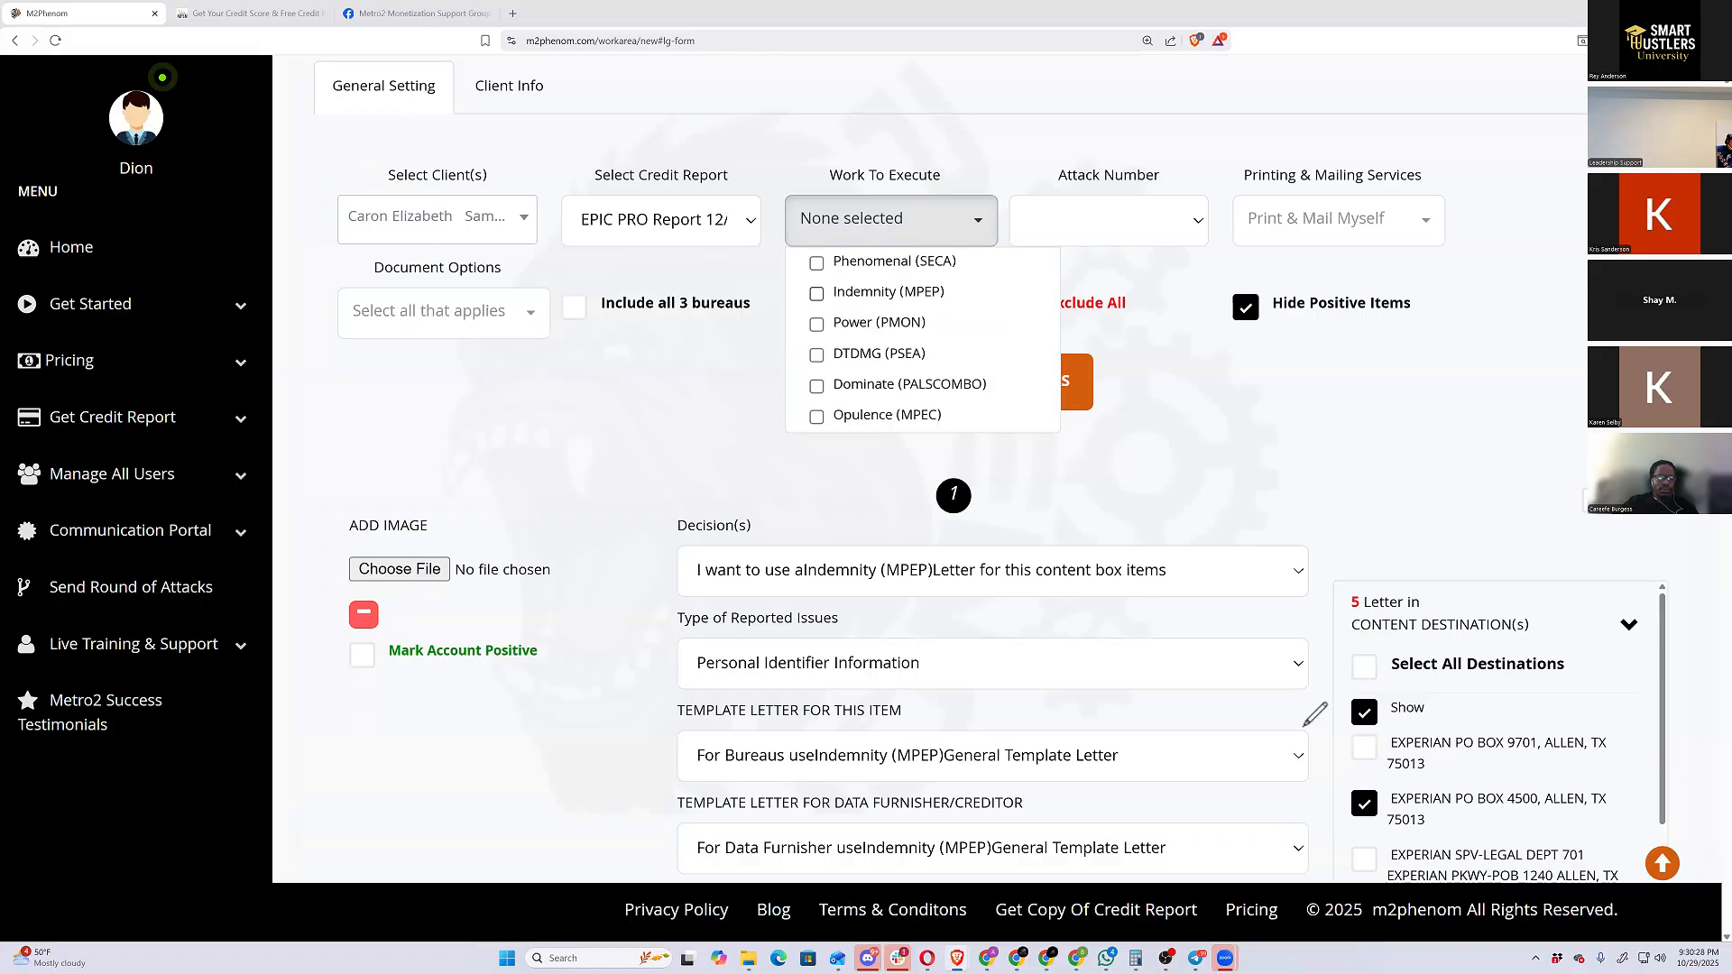
pyautogui.click(817, 293)
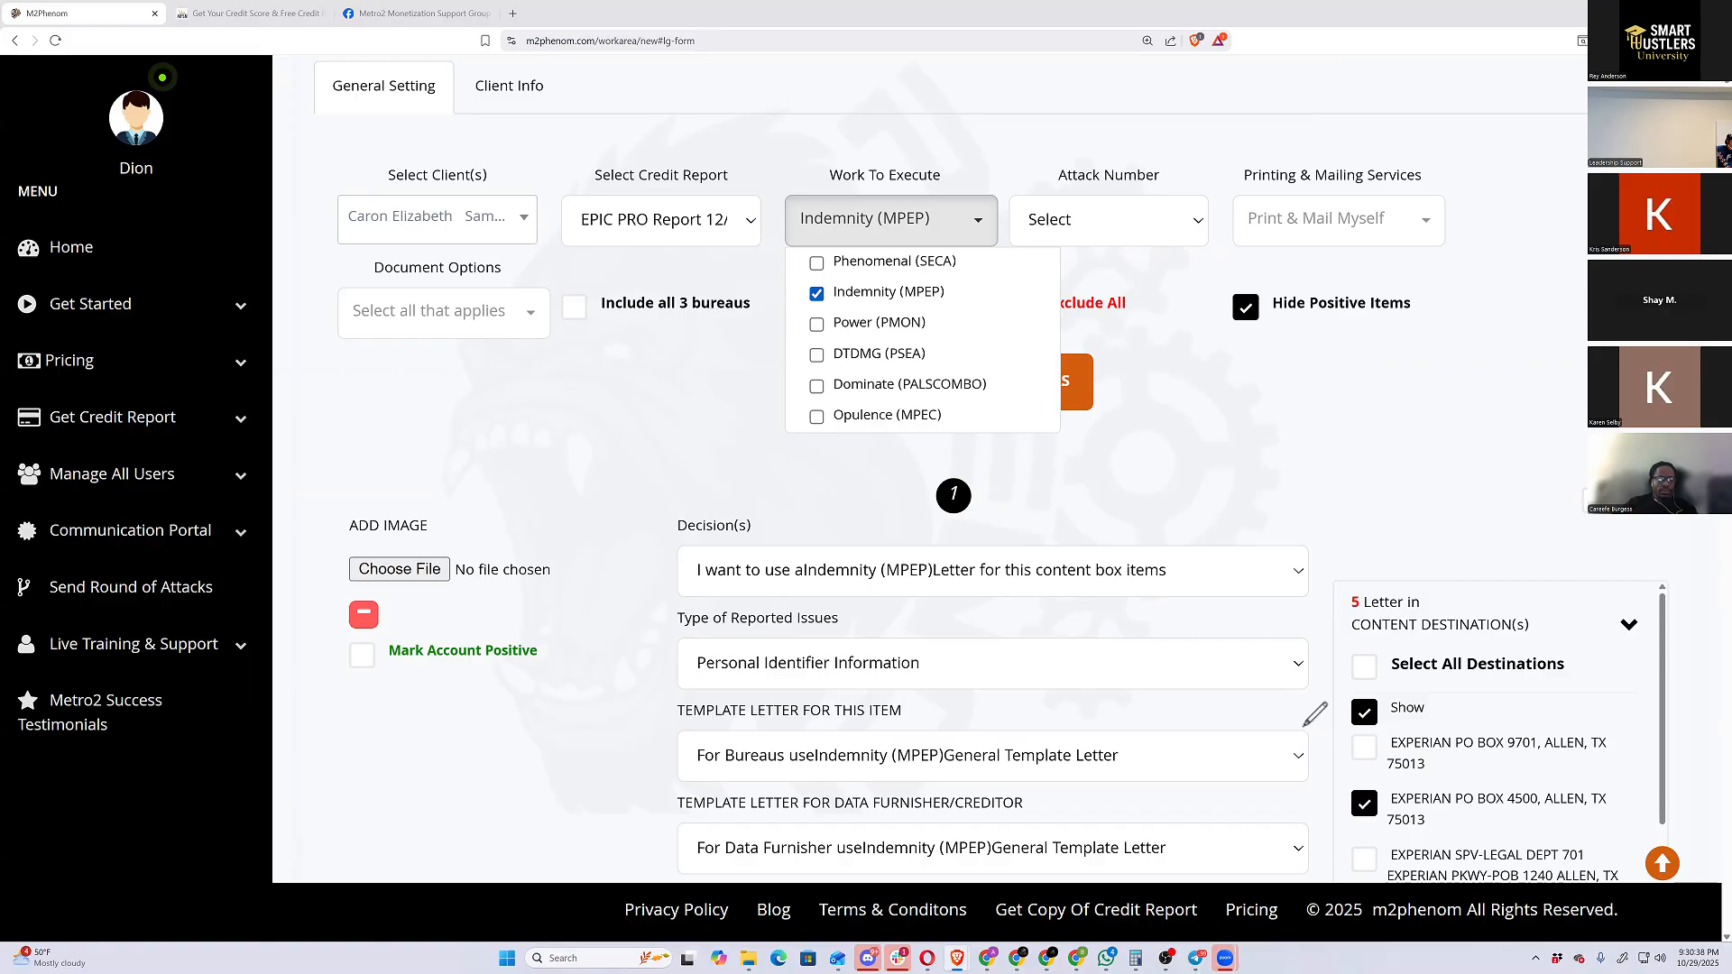
pyautogui.click(817, 294)
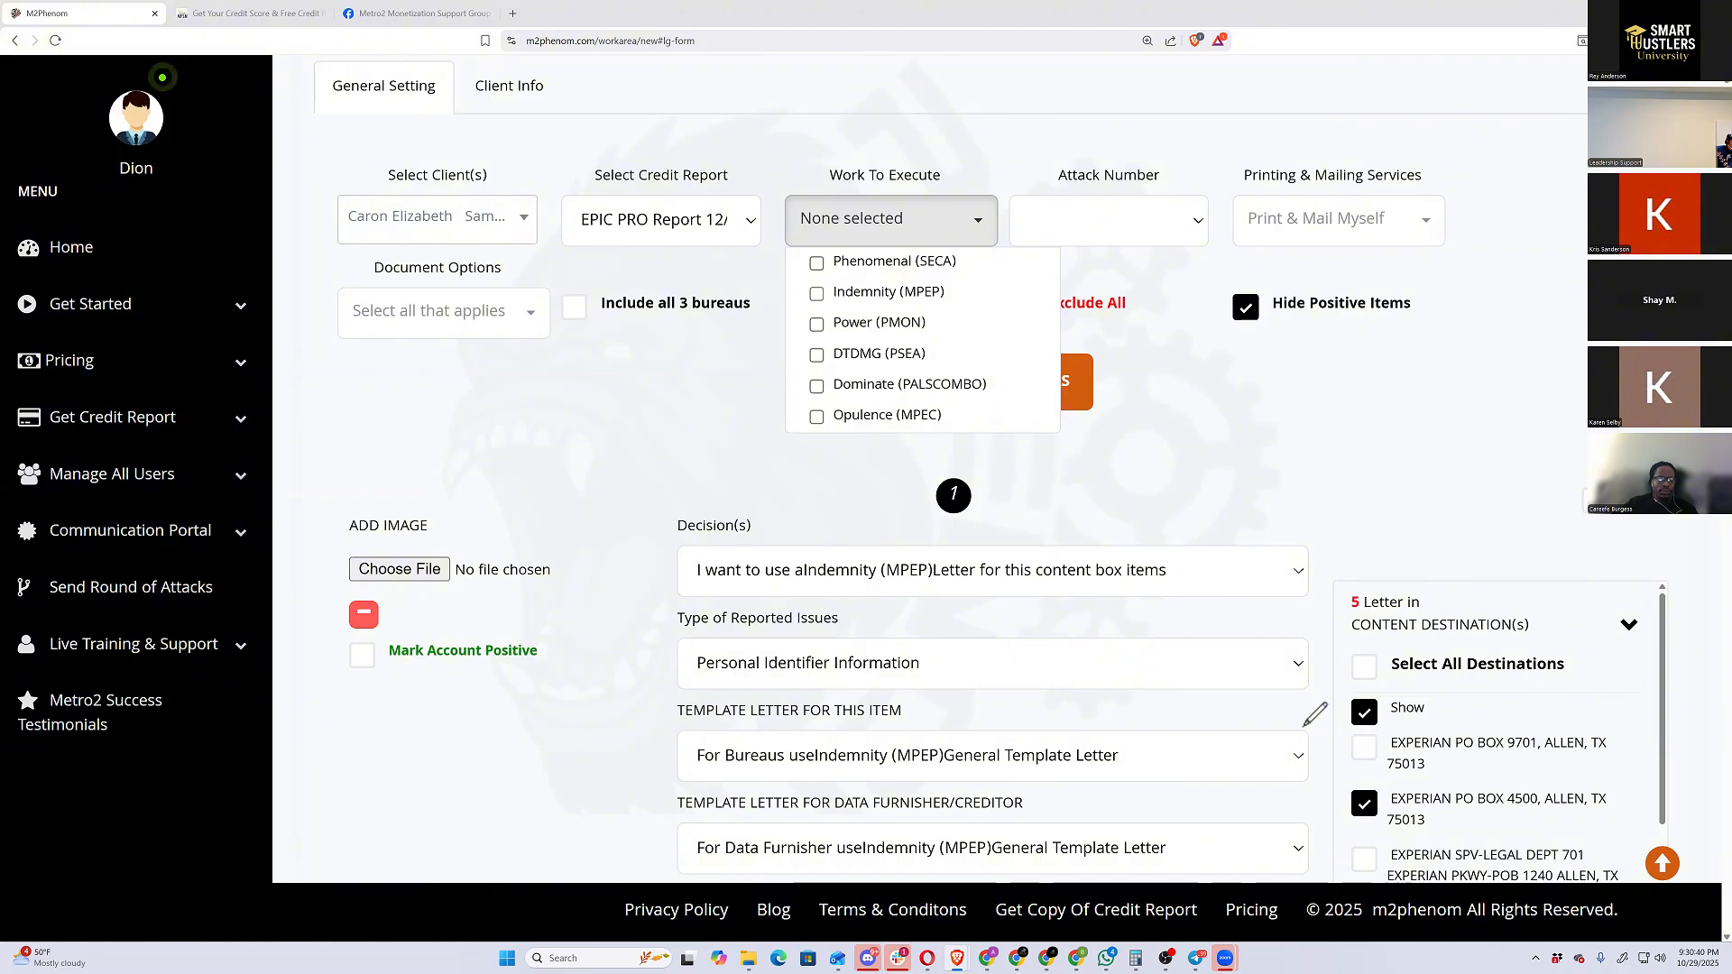
pyautogui.click(816, 293)
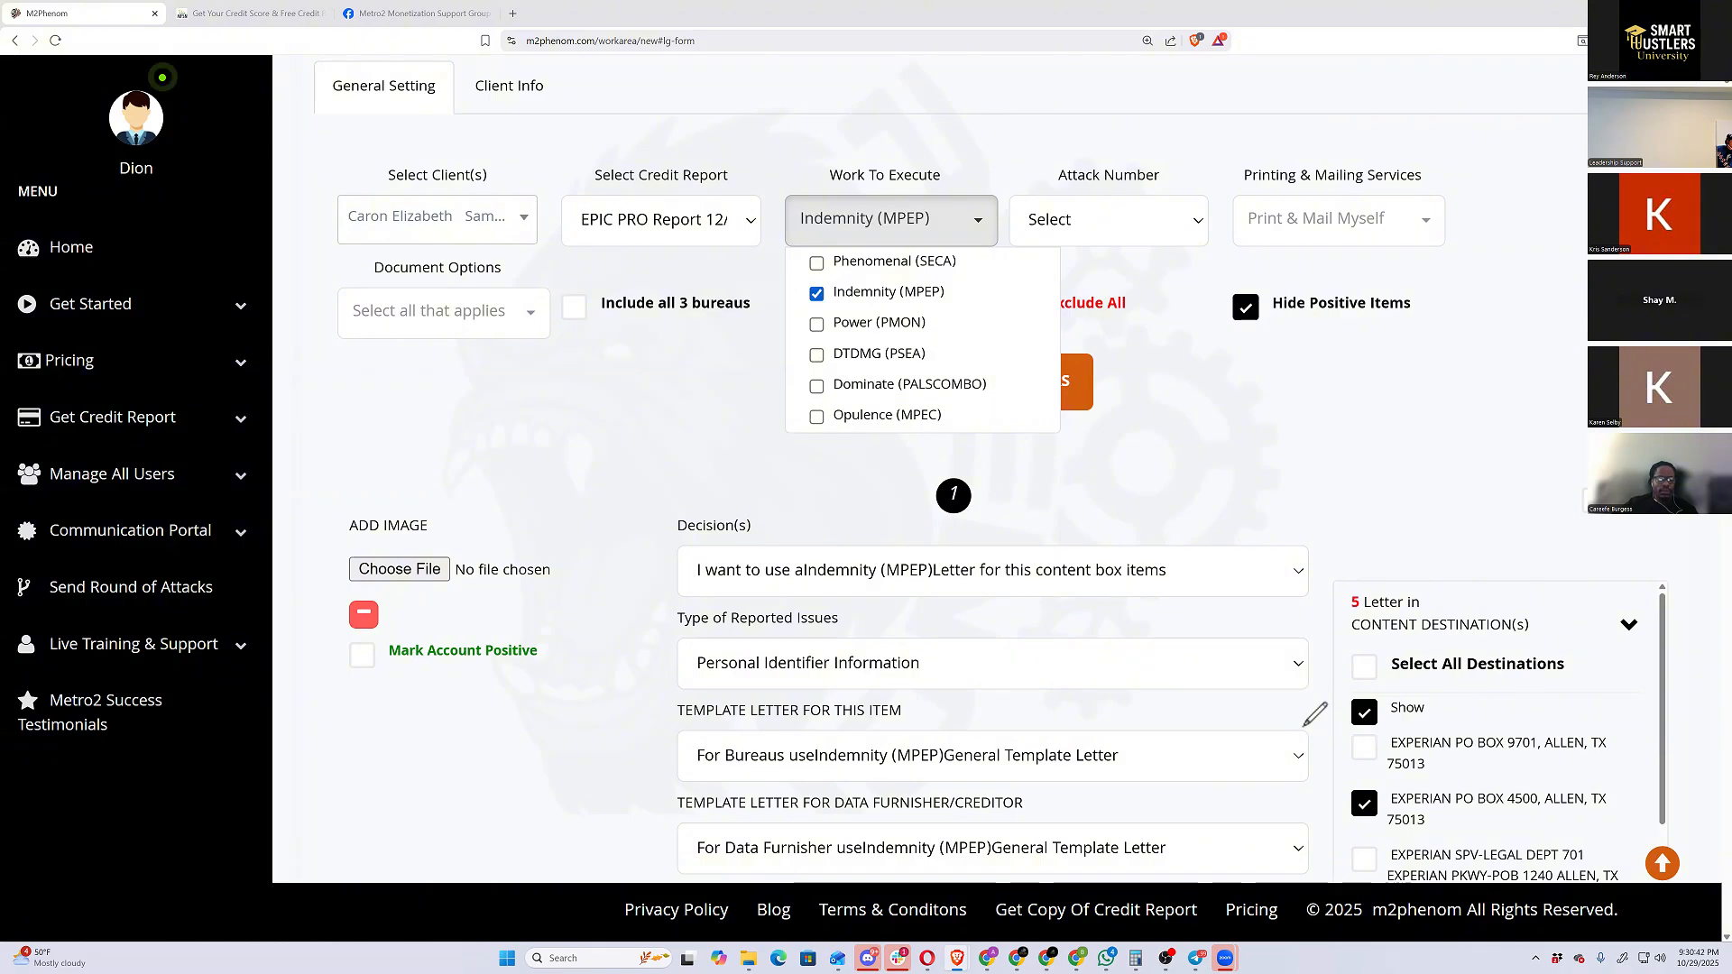
pyautogui.click(1109, 220)
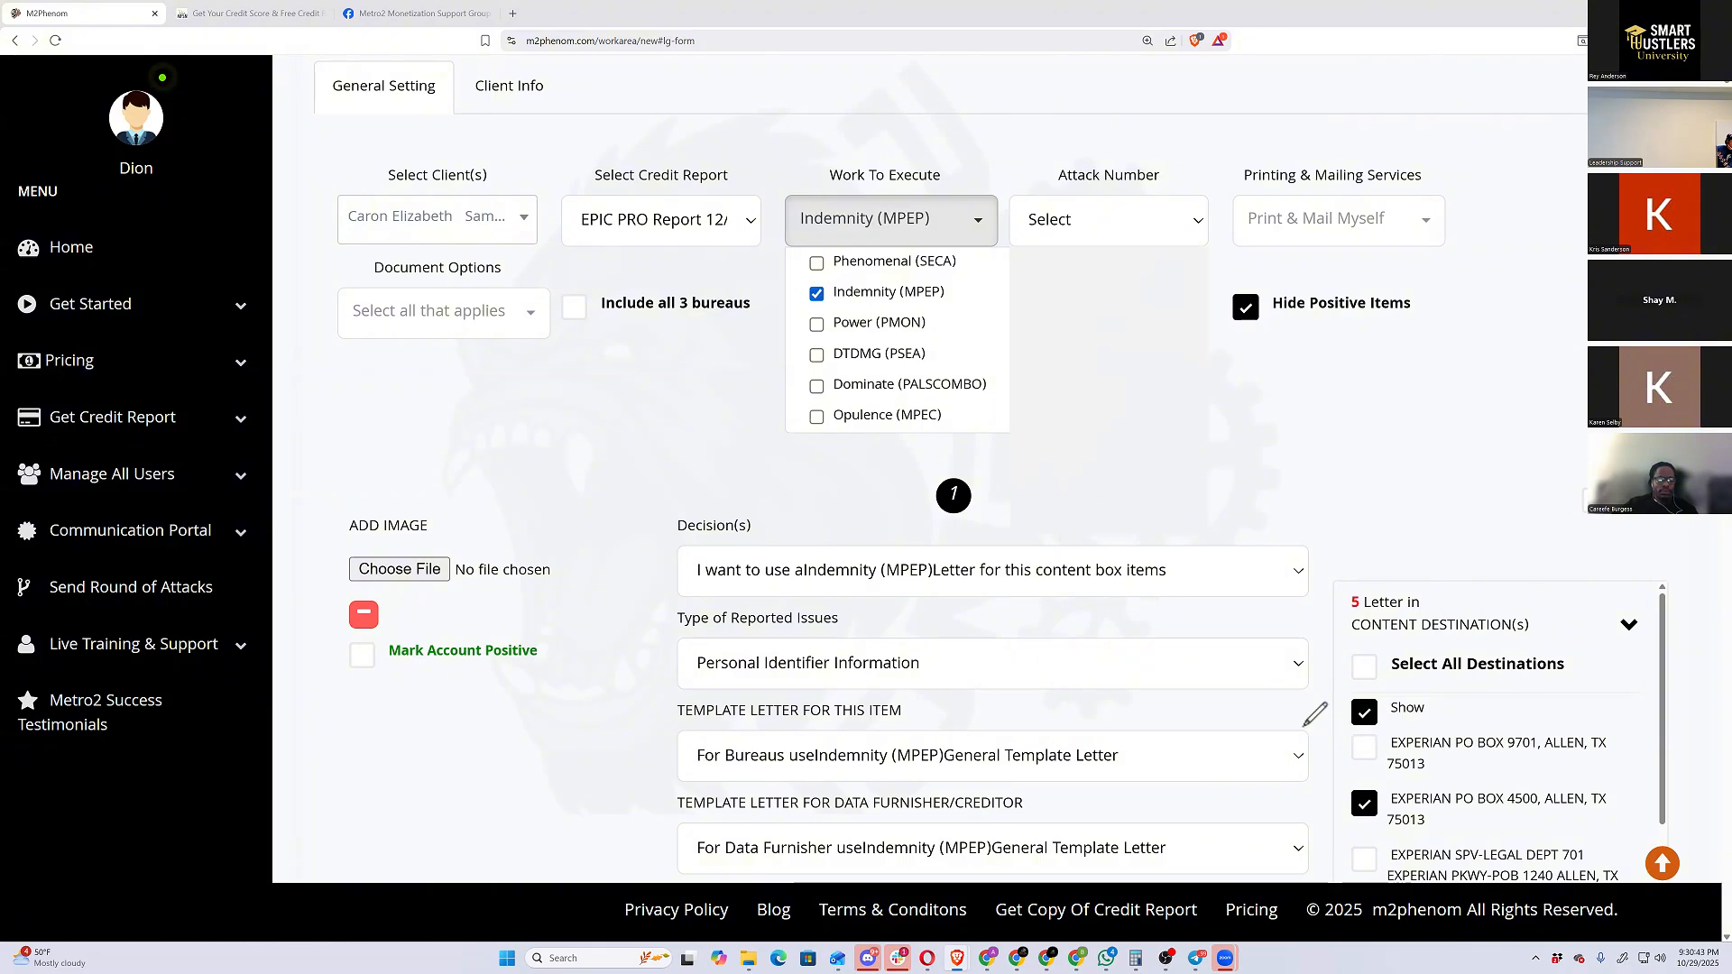
pyautogui.click(1071, 292)
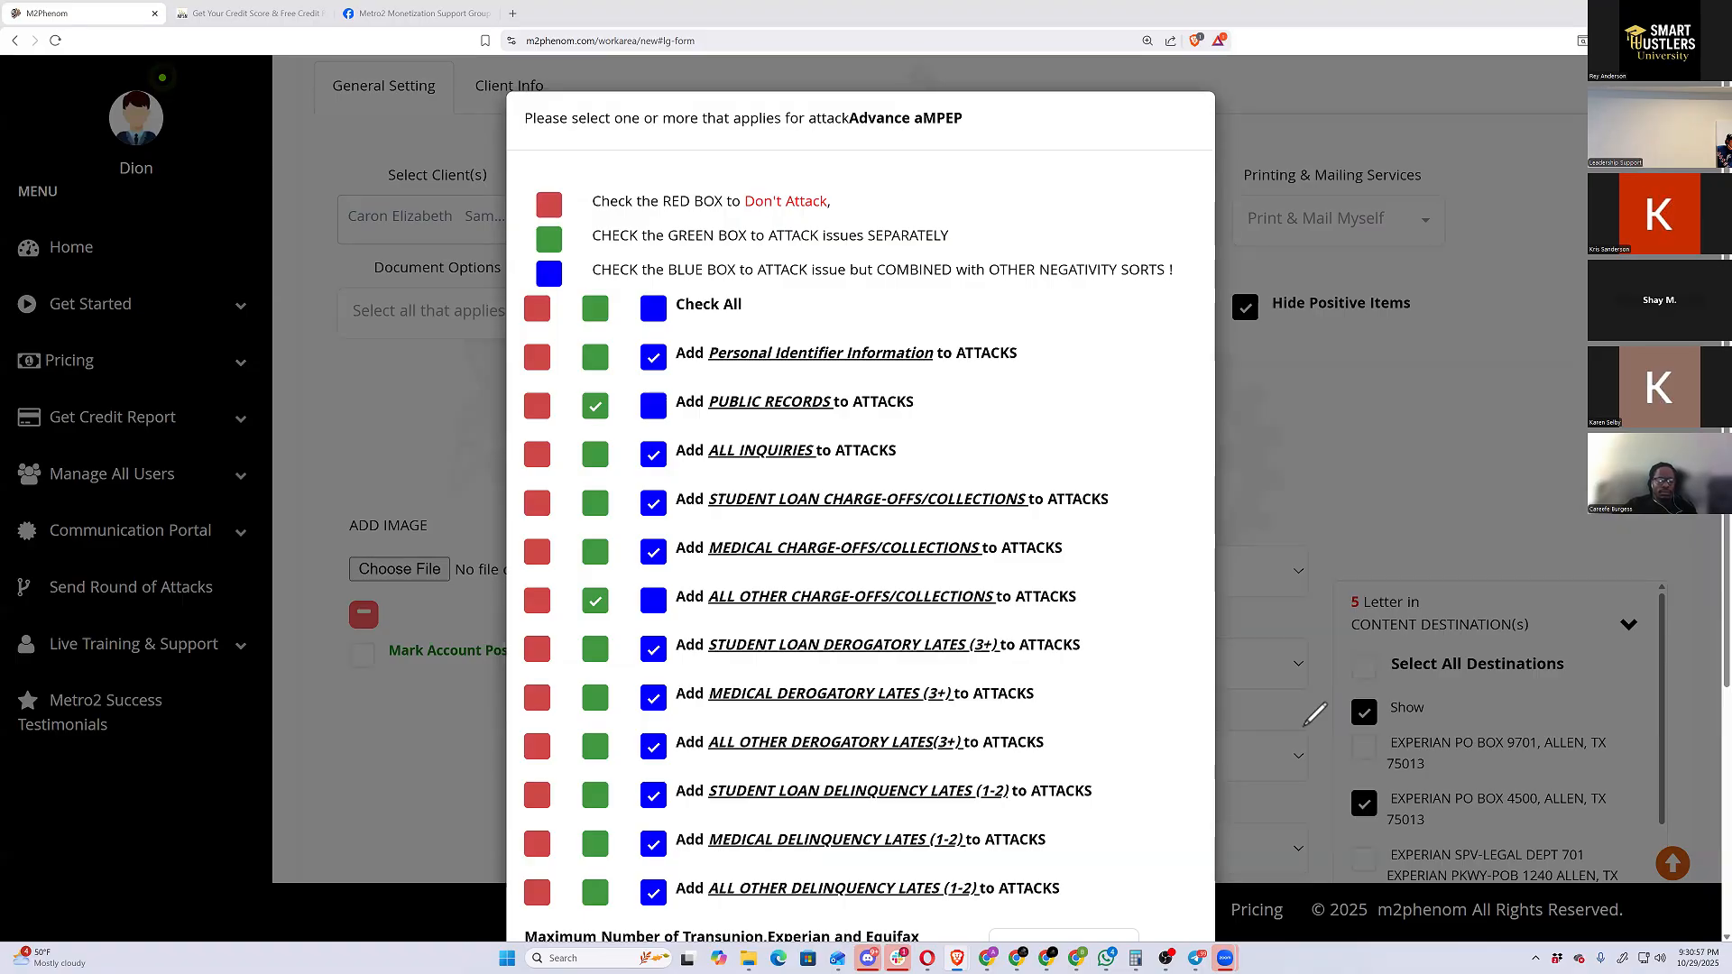
# Mark all issues as Don't Attack except personal identifier information, all inquiries and all other charge-offs/collections, which are attacked separately
pyautogui.click(536, 308)
pyautogui.click(596, 455)
pyautogui.click(596, 600)
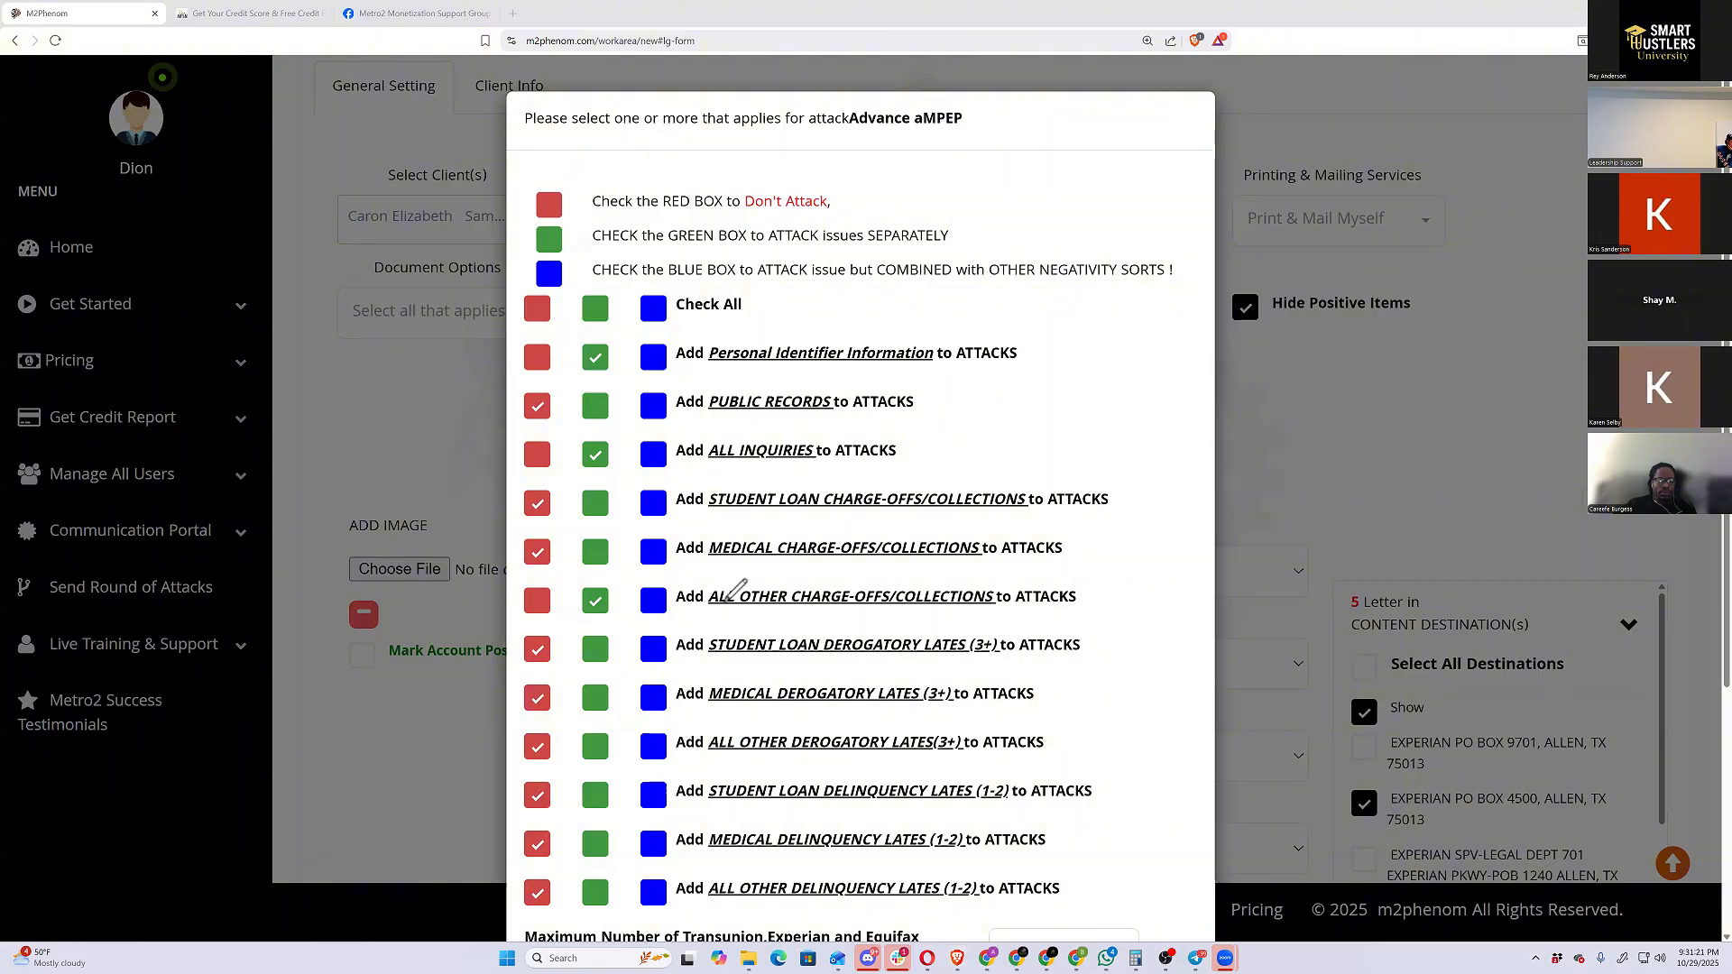
# Underline All Other Charge-Offs/Collections, and set Student Loan Derogatory Lates (3+) and All Other Delinquency Lates (1-2) to attack separately
pyautogui.moveTo(697, 603); pyautogui.dragTo(724, 602)
pyautogui.moveTo(733, 609); pyautogui.dragTo(750, 609)
pyautogui.moveTo(785, 608); pyautogui.dragTo(917, 607)
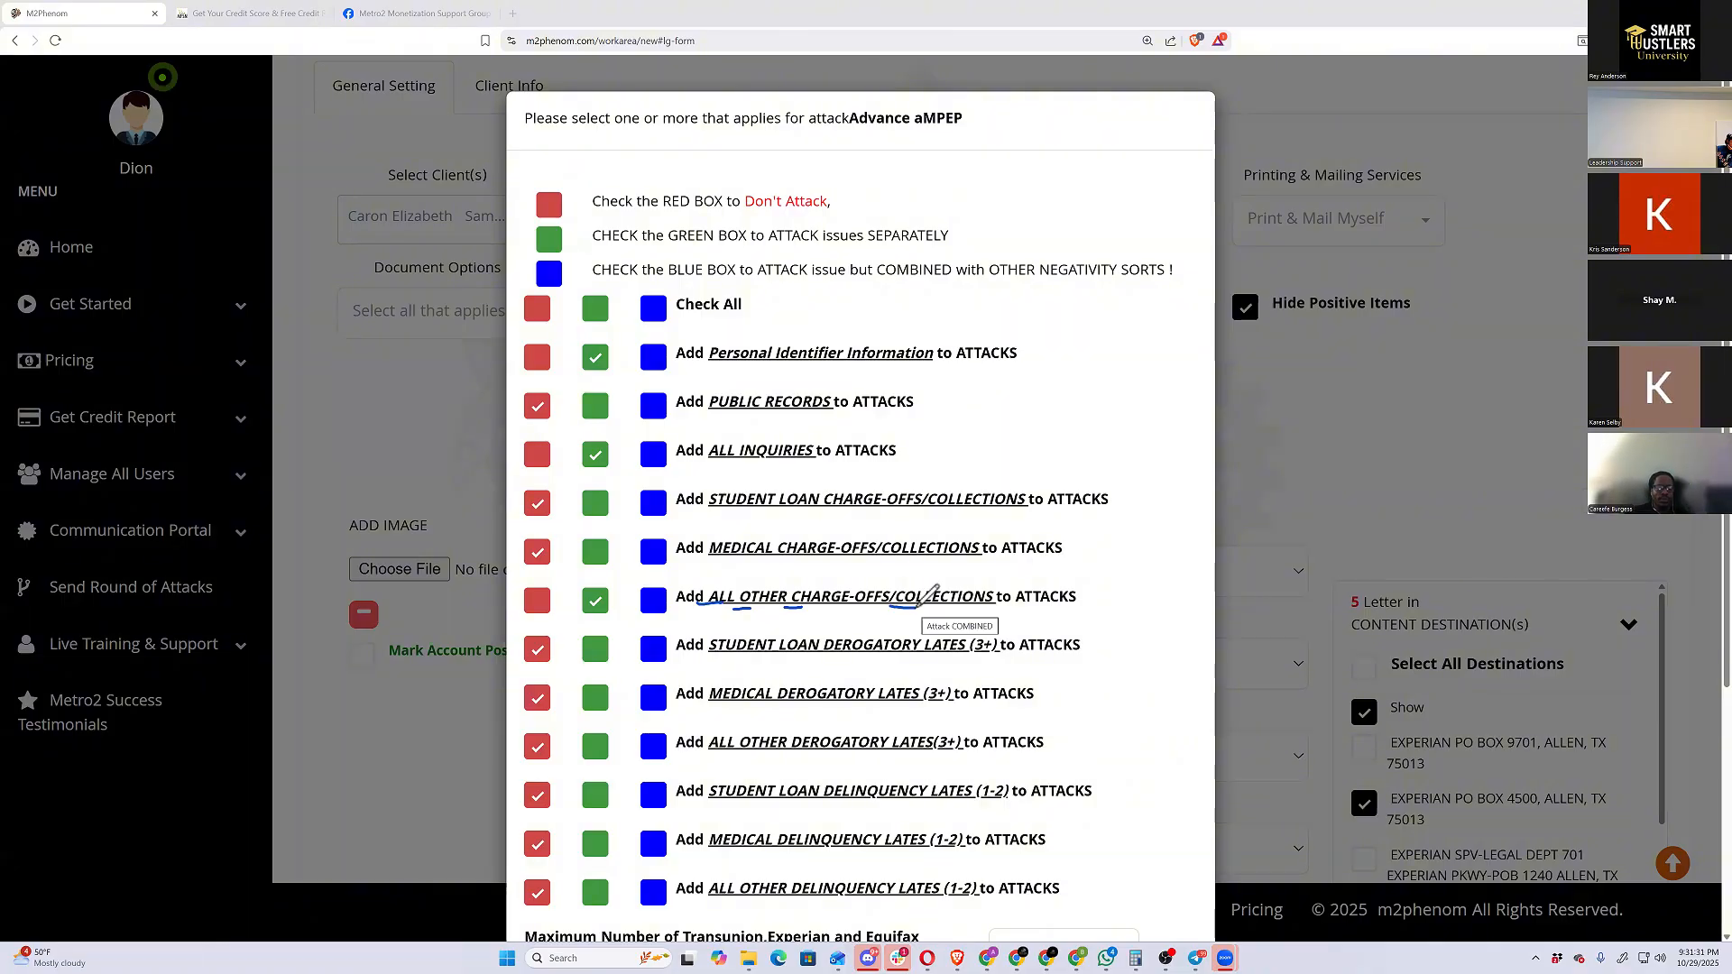
pyautogui.click(596, 649)
pyautogui.click(595, 893)
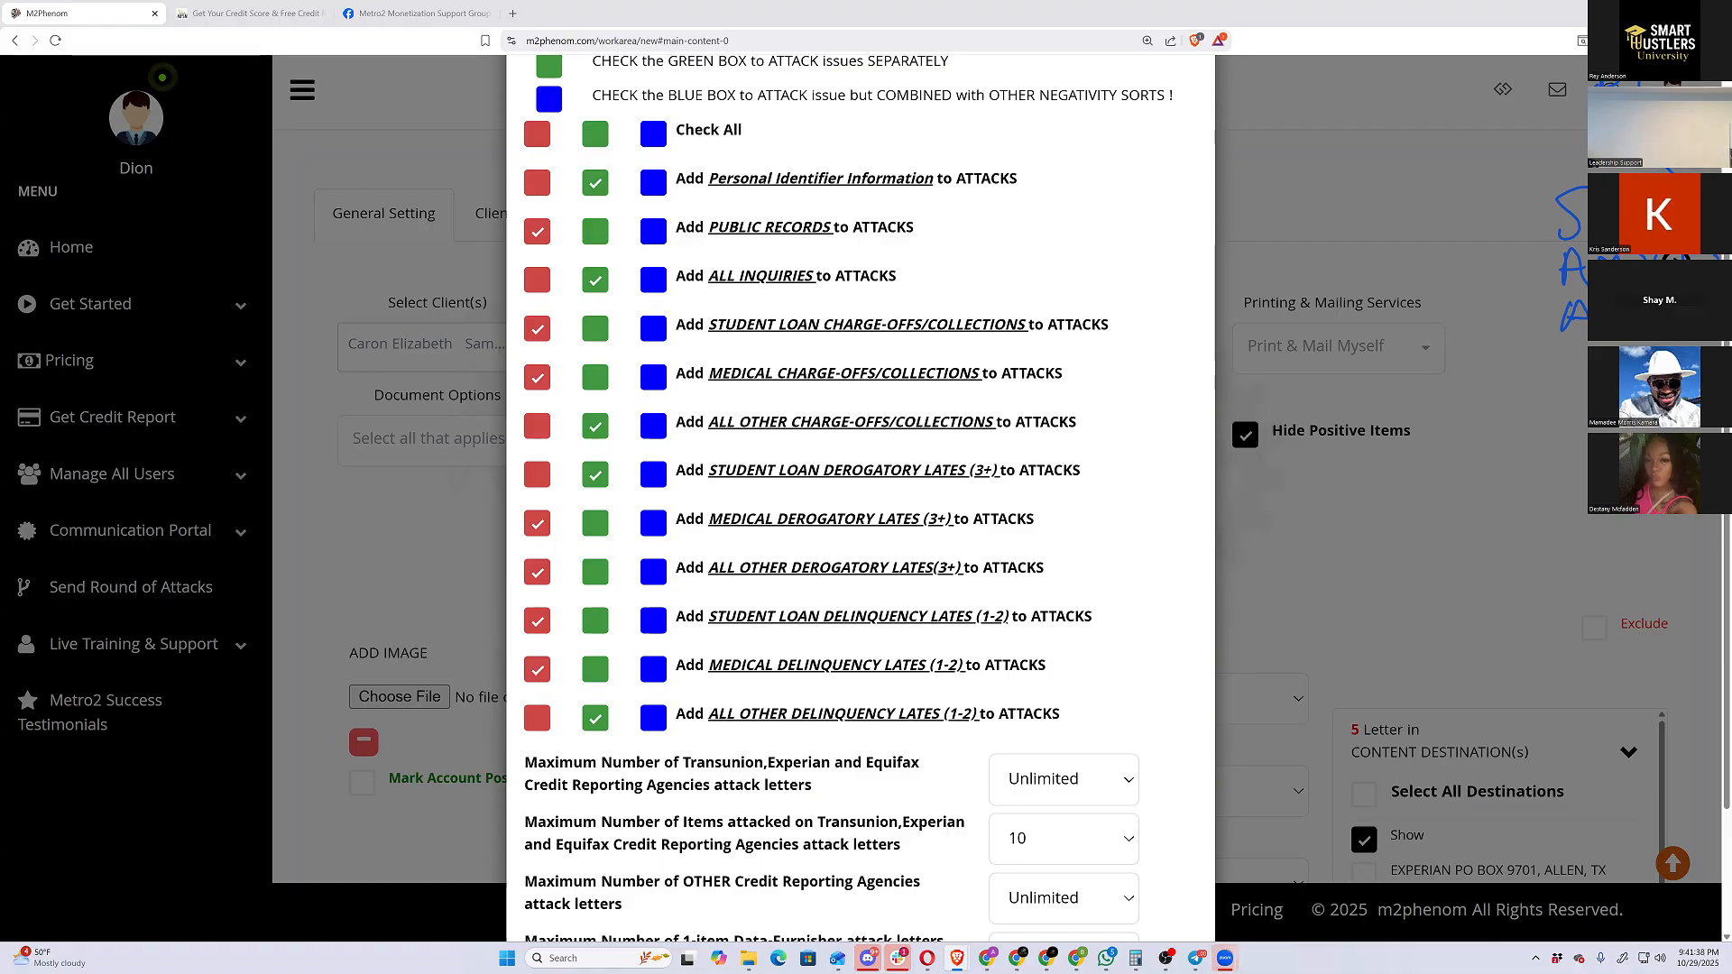
# Set the maximum TransUnion, Experian and Equifax attack letters to 15 and the maximum items attacked on them to Default
pyautogui.click(1064, 781)
pyautogui.click(1049, 510)
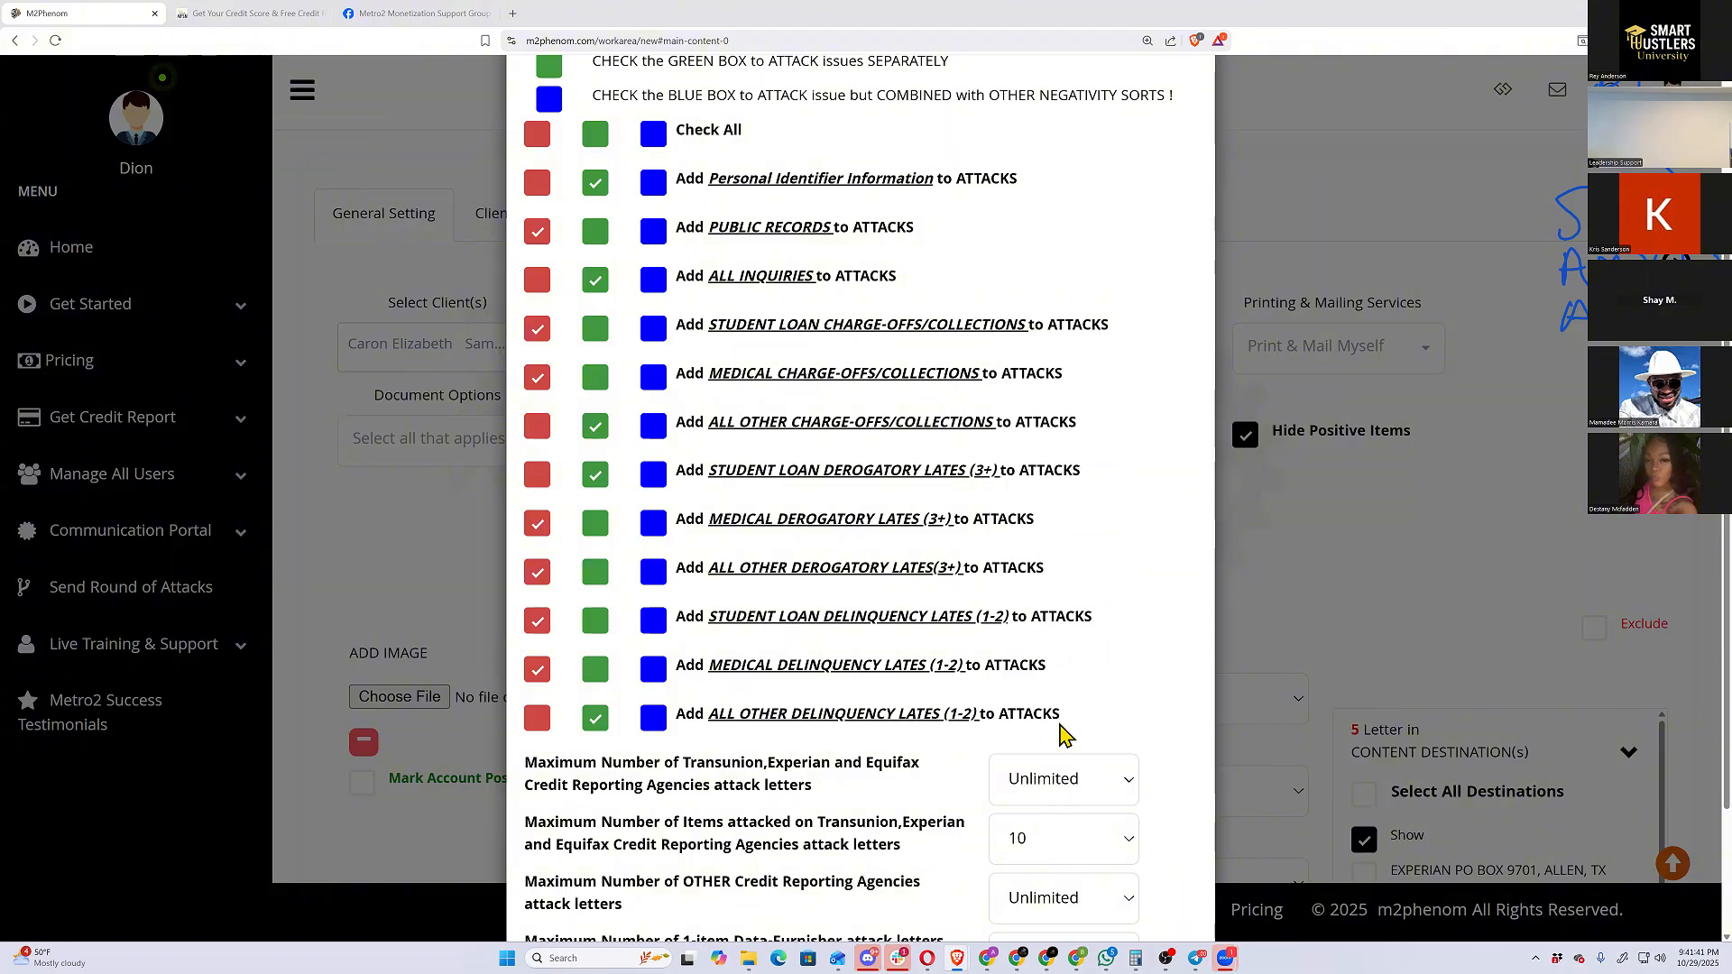
pyautogui.scroll(-2, 1087, 802)
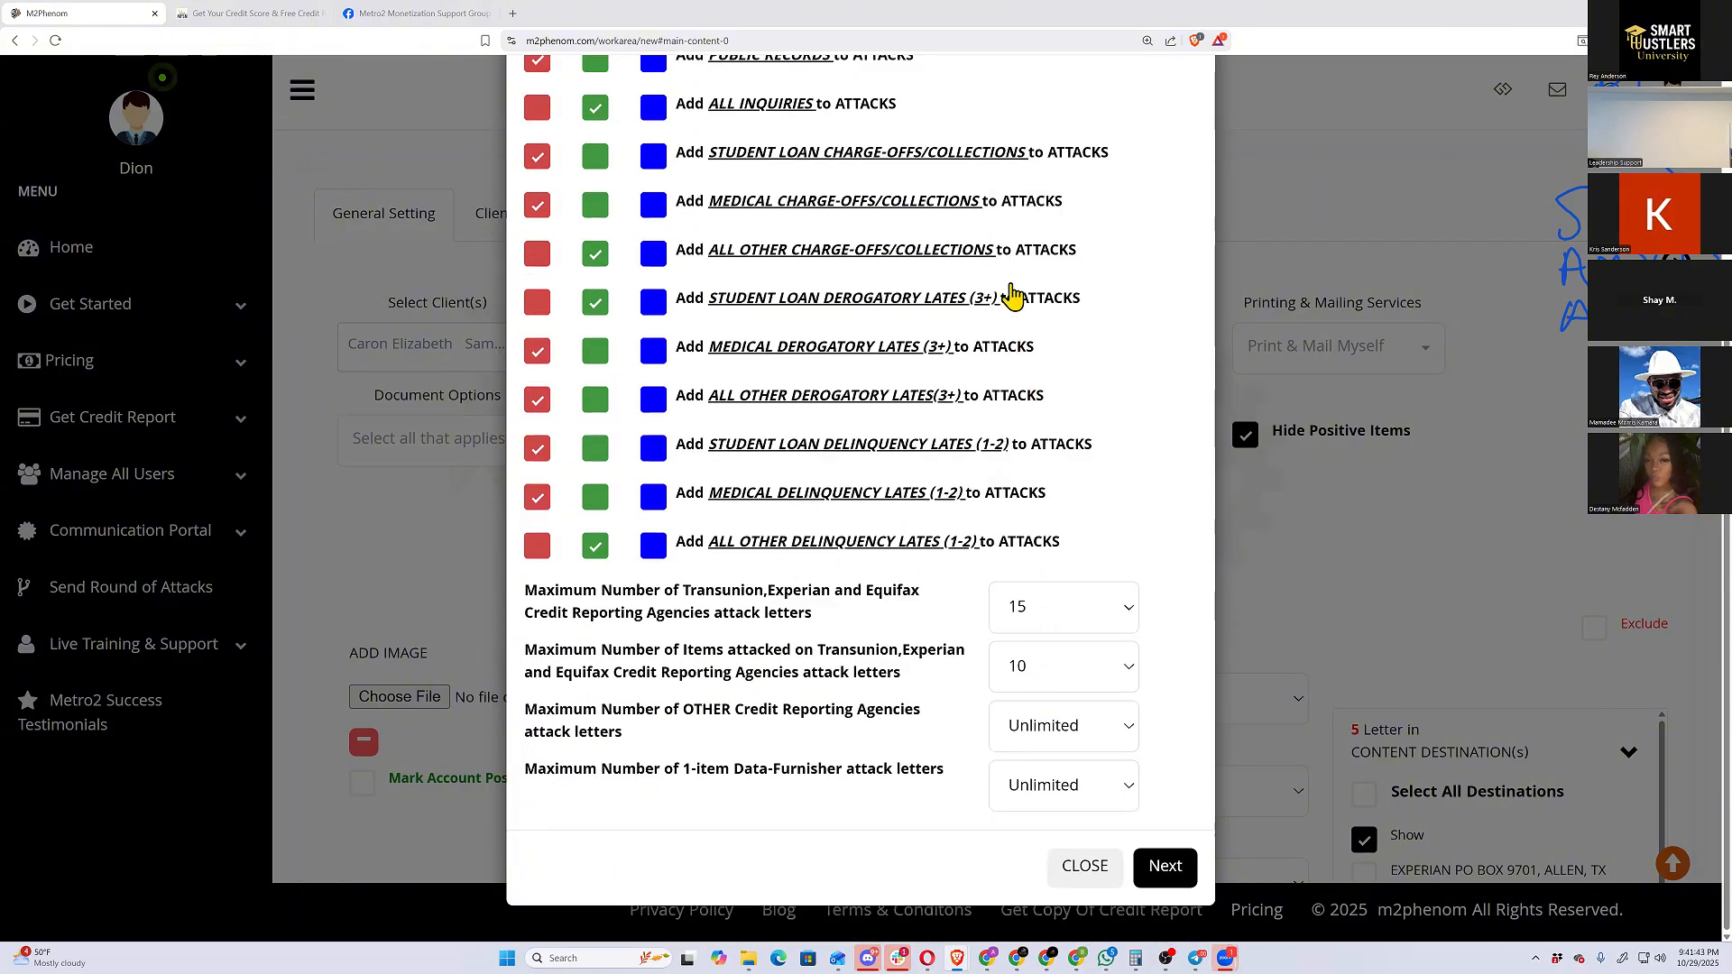
pyautogui.click(1045, 672)
pyautogui.click(1037, 207)
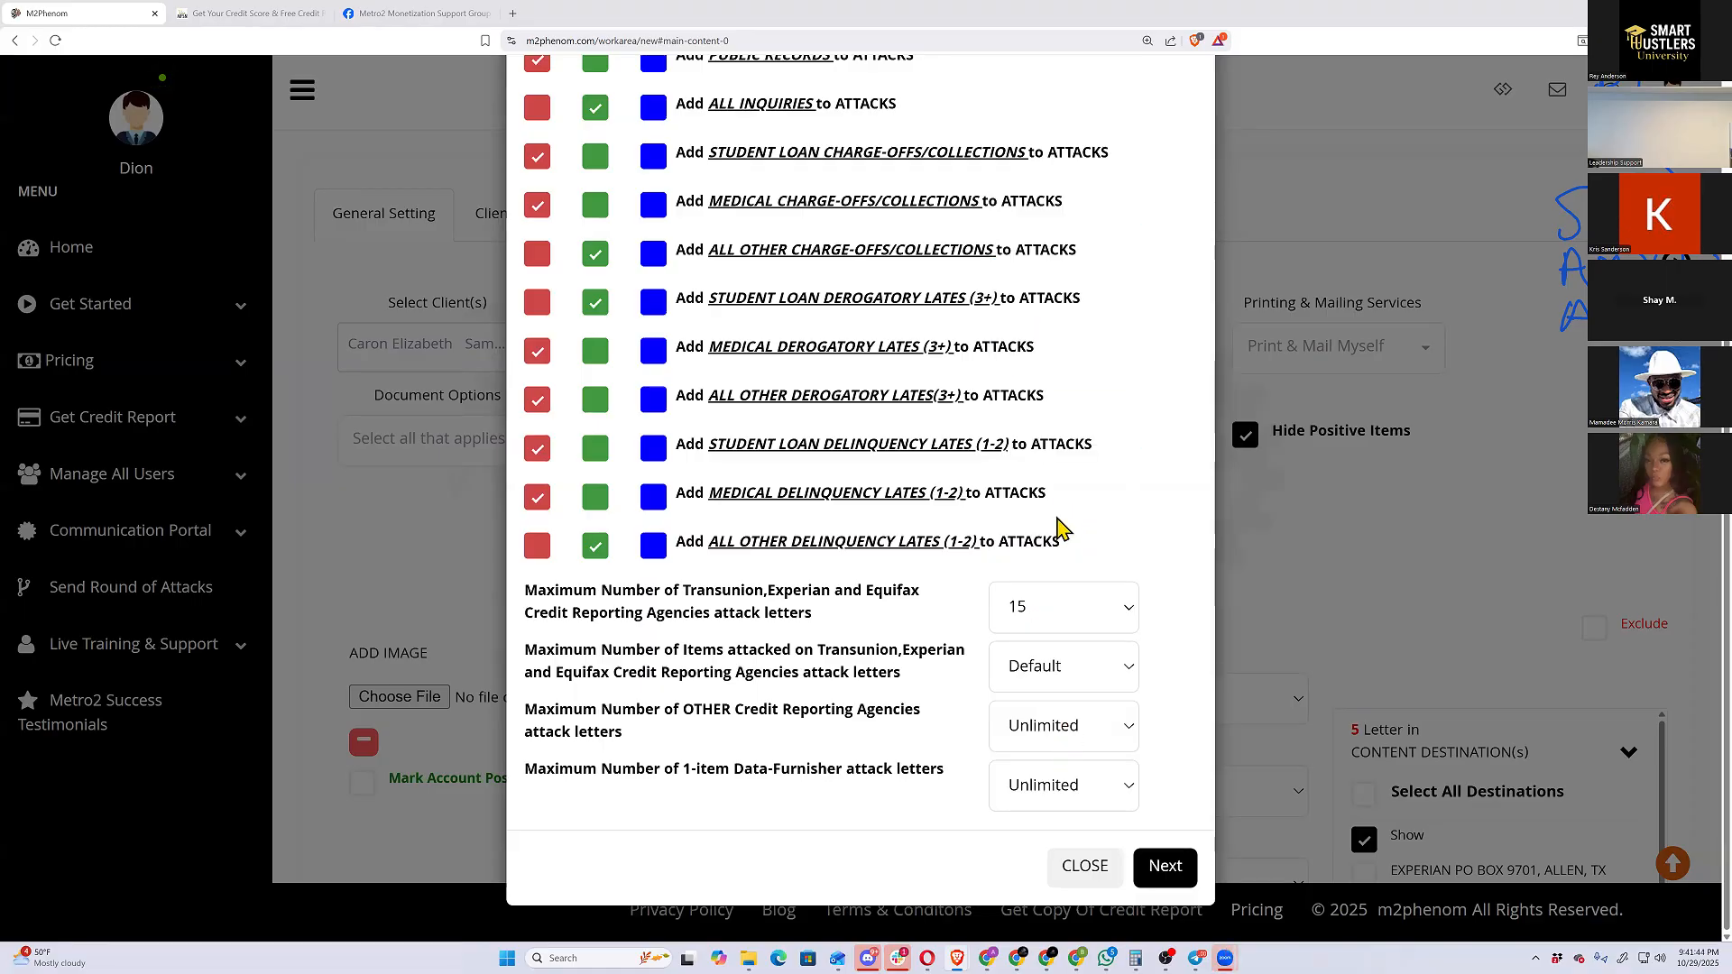
# Set the maximum other credit reporting agency letters and 1-item data-furnisher letters to Default, and continue with these attack options
pyautogui.click(1056, 725)
pyautogui.click(1035, 522)
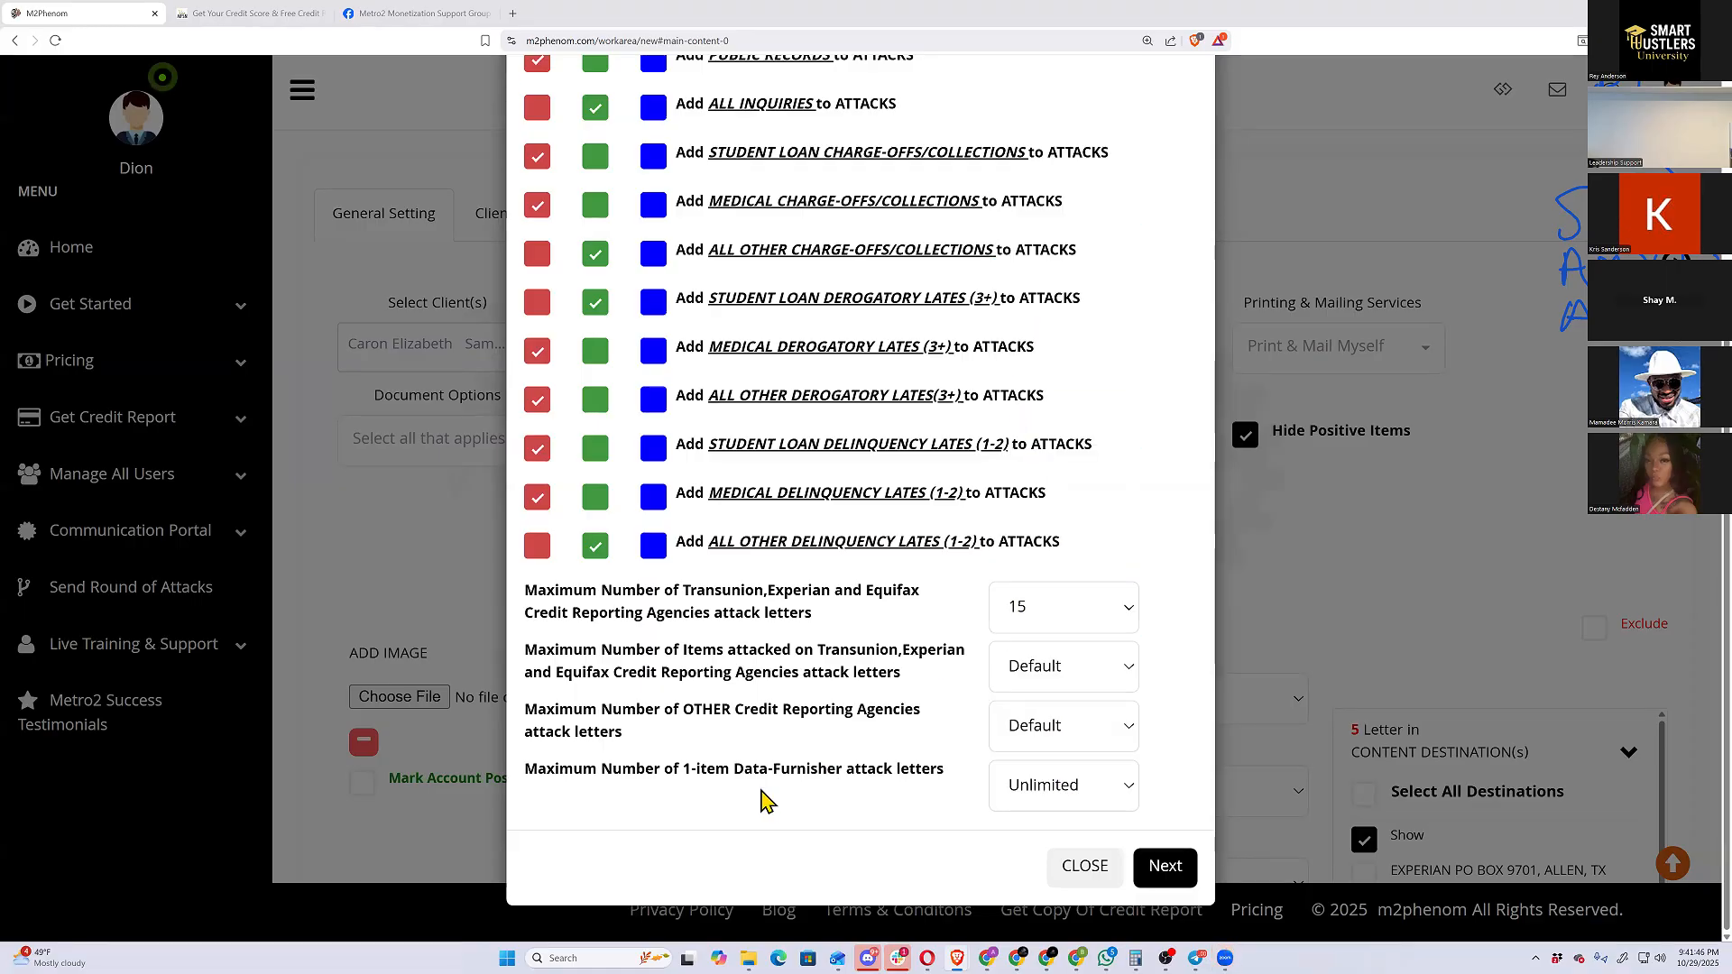
pyautogui.click(1055, 785)
pyautogui.press('Up')
pyautogui.press('Return')
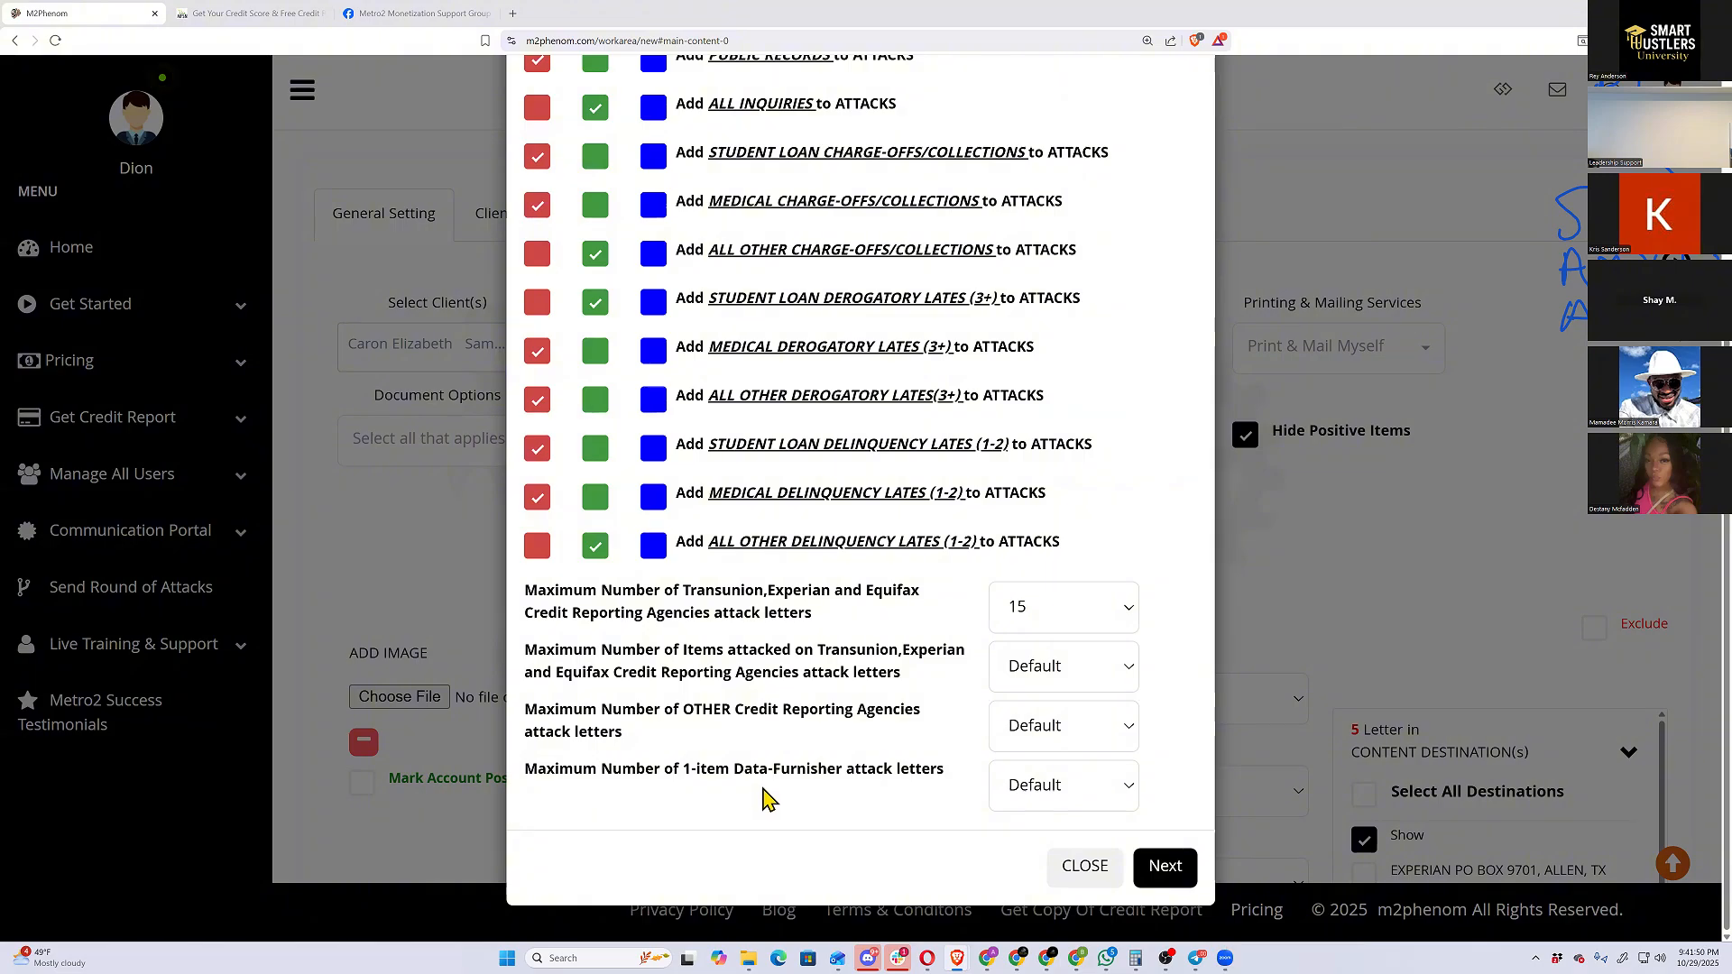
pyautogui.click(1151, 870)
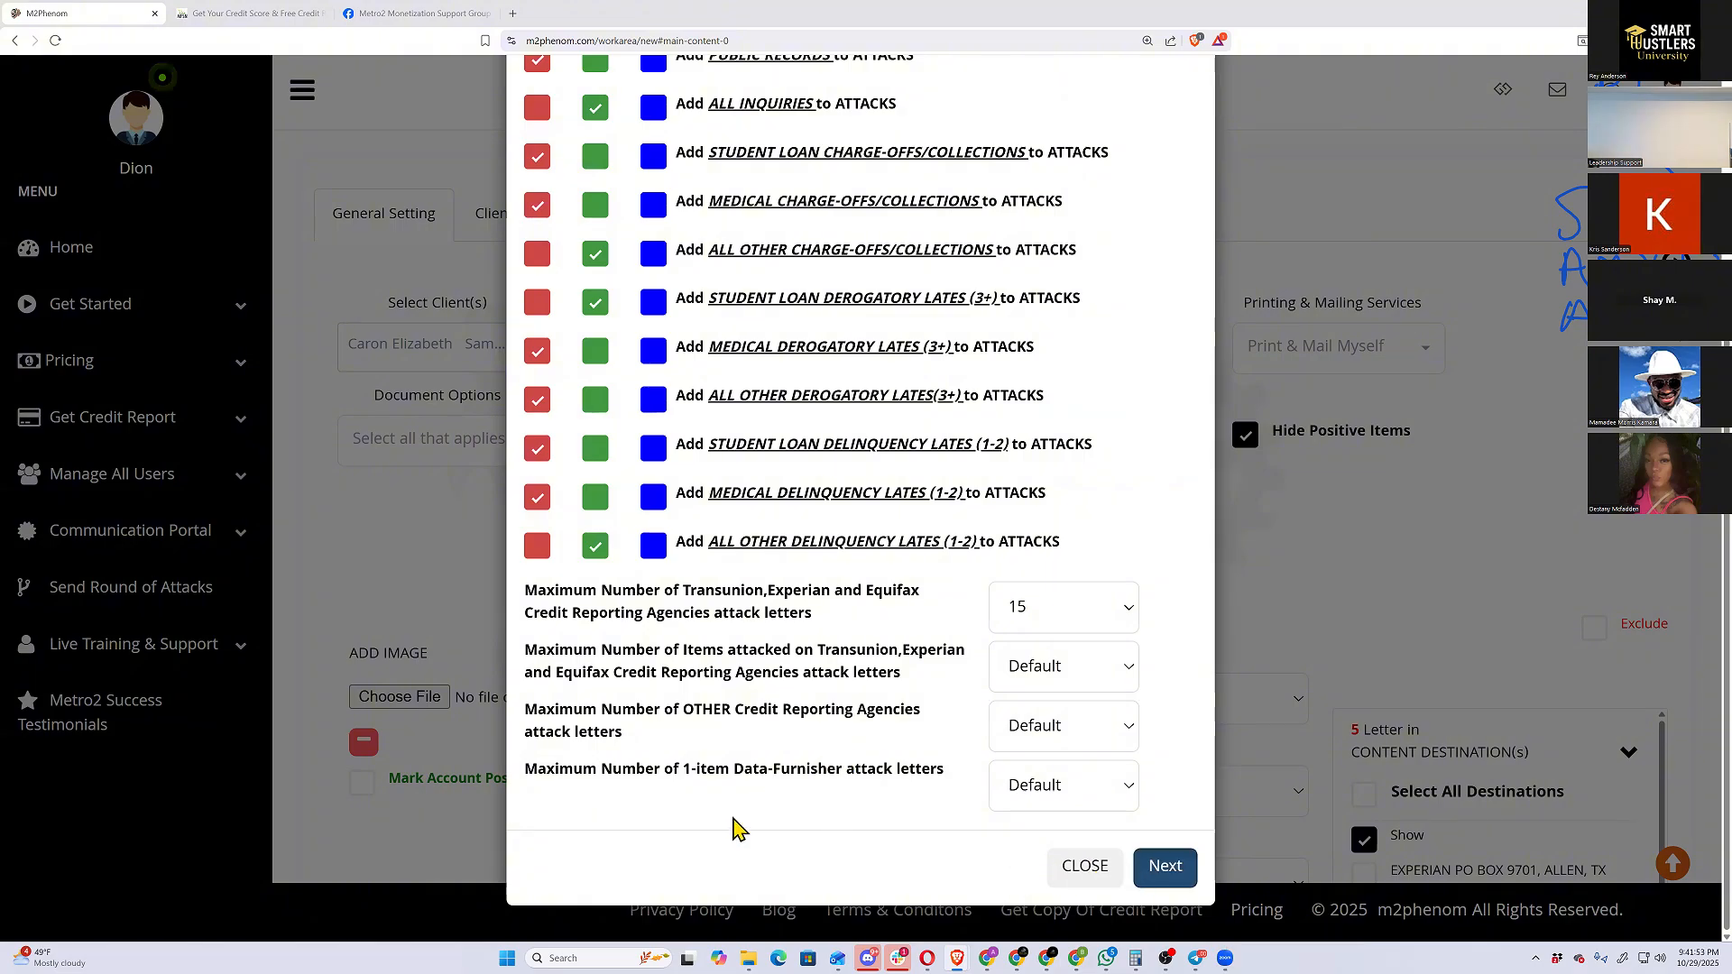